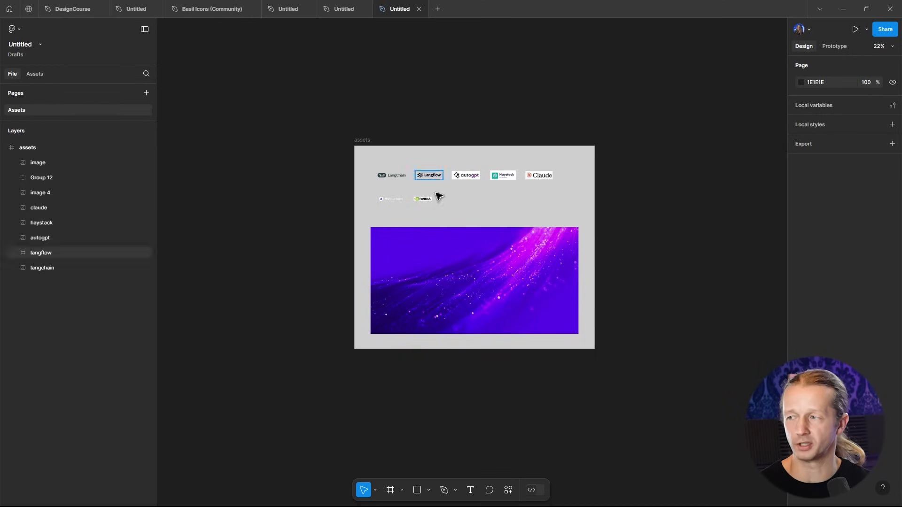
- Examine the logo assets and background image on the Assets page
scroll(463, 150, "up", 3)
scroll(463, 148, "down", 4)
scroll(464, 145, "up", 4)
scroll(466, 151, "down", 5)
scroll(462, 156, "up", 8)
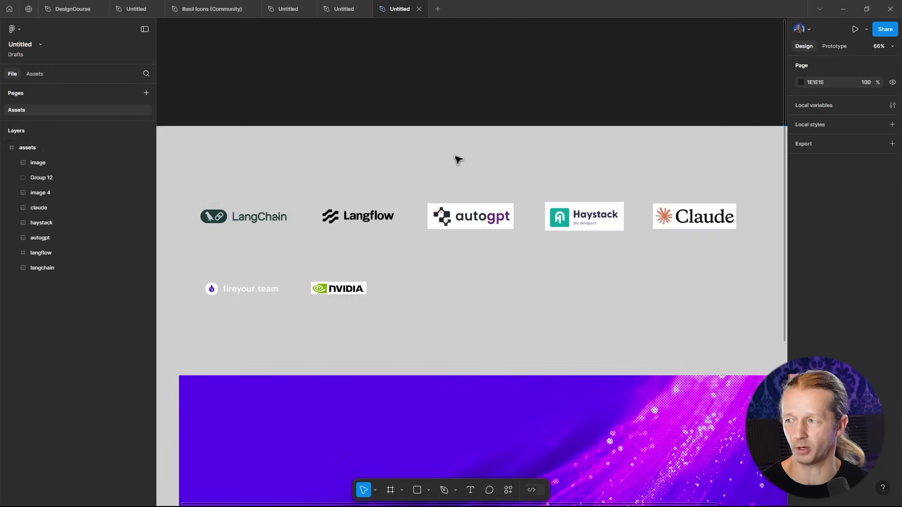
scroll(458, 160, "down", 3)
scroll(459, 160, "up", 5)
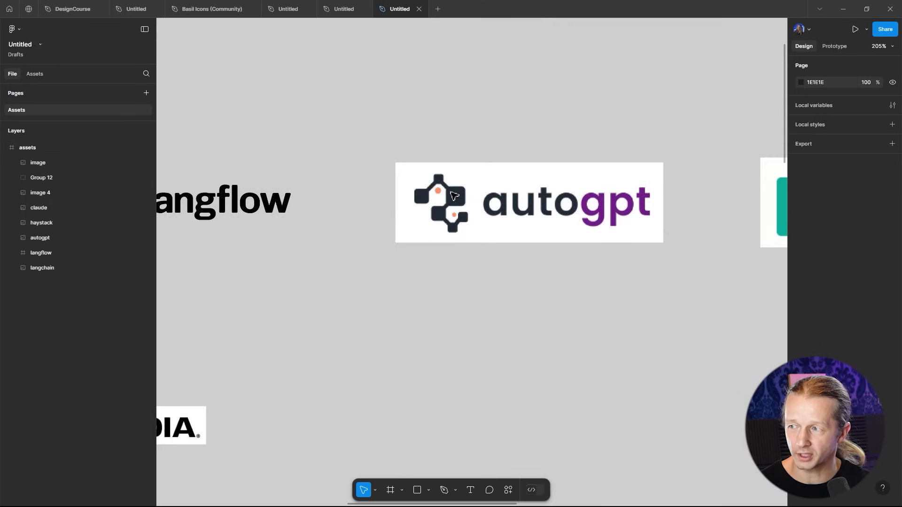
scroll(459, 141, "down", 7)
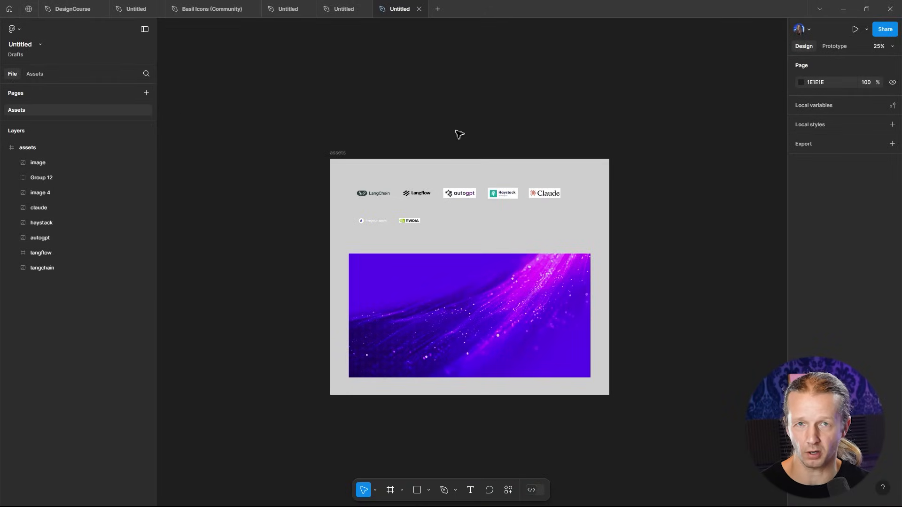
left_click_drag(491, 160, 568, 166)
scroll(534, 225, "up", 5)
left_click_drag(568, 233, 497, 196)
scroll(496, 196, "down", 2)
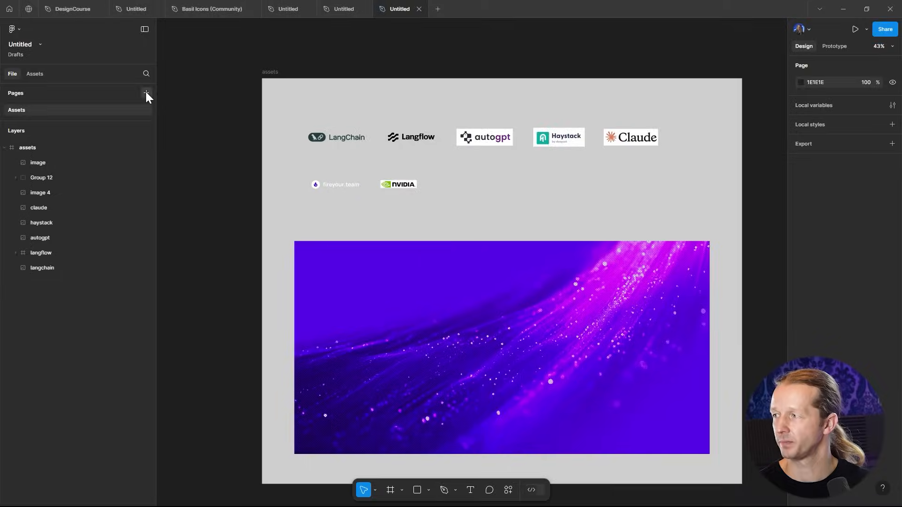
- Add a new page named Layout
left_click(146, 93)
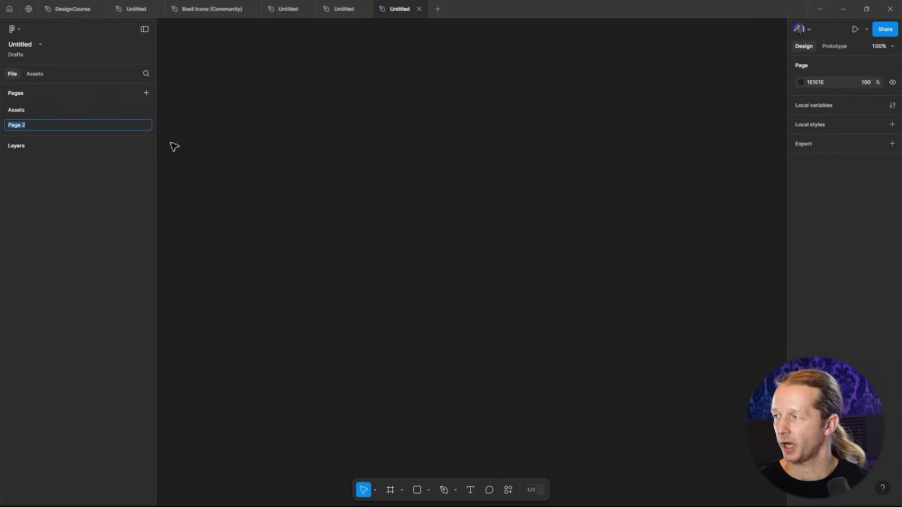
type("Layout")
key("Return")
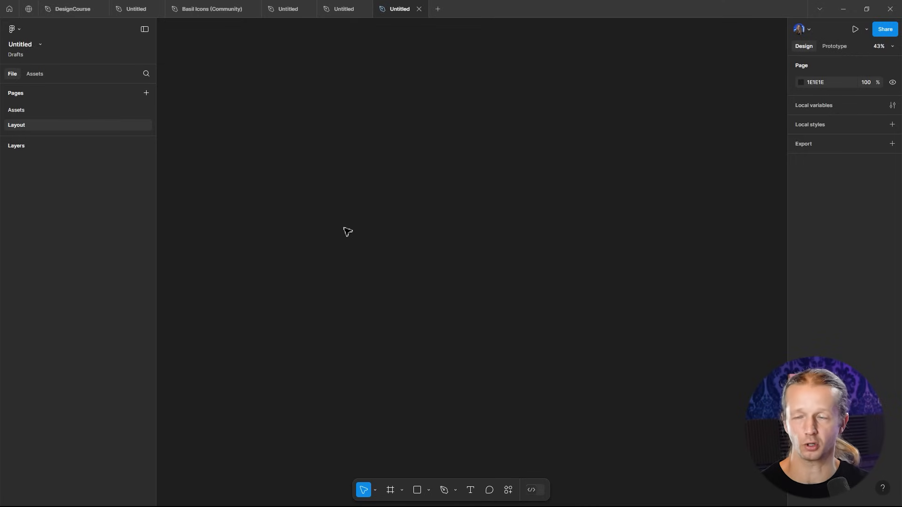
left_click_drag(324, 168, 562, 322)
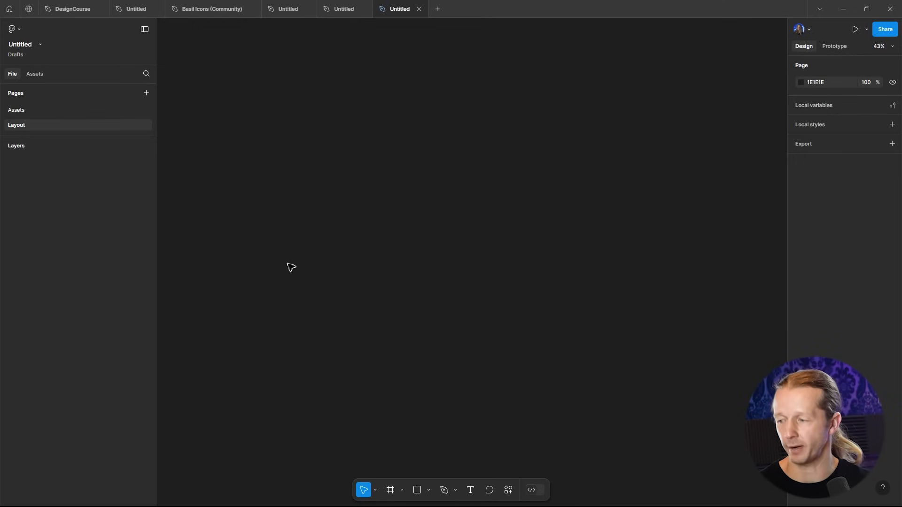
mouse_move(396, 496)
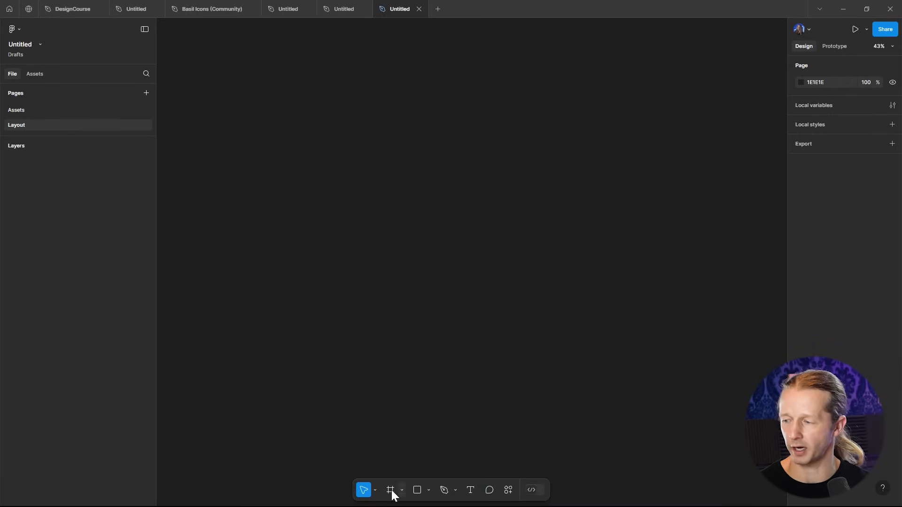
left_click(402, 491)
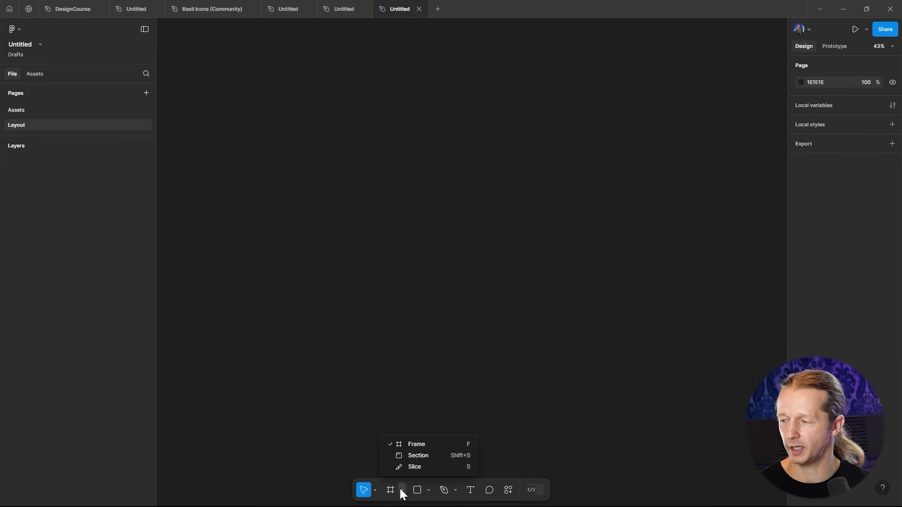
left_click(416, 445)
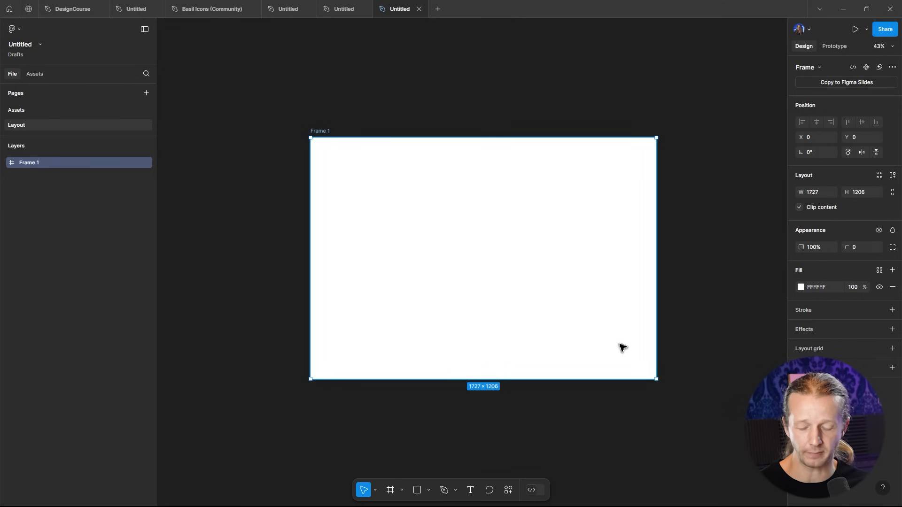
key("Delete")
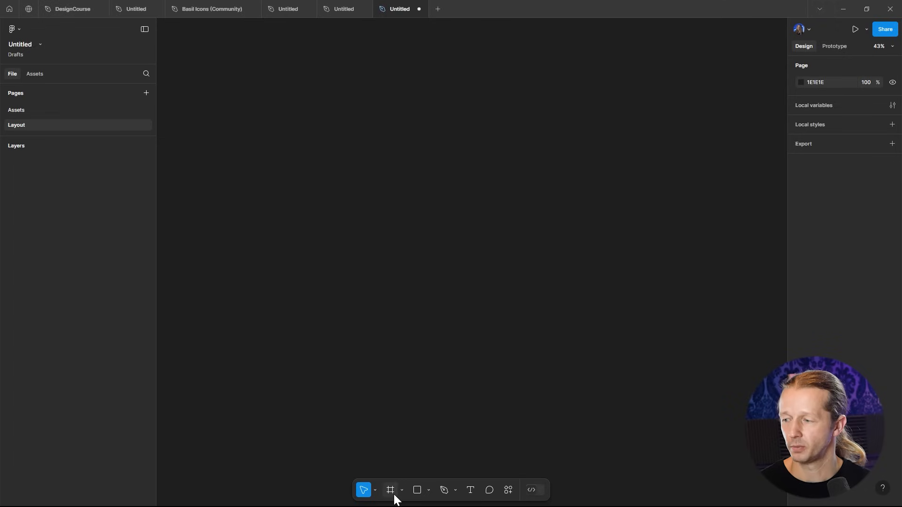
- Create a Slide 16:9 frame on the Layout page and resize it to about 1833 × 1232
left_click(391, 490)
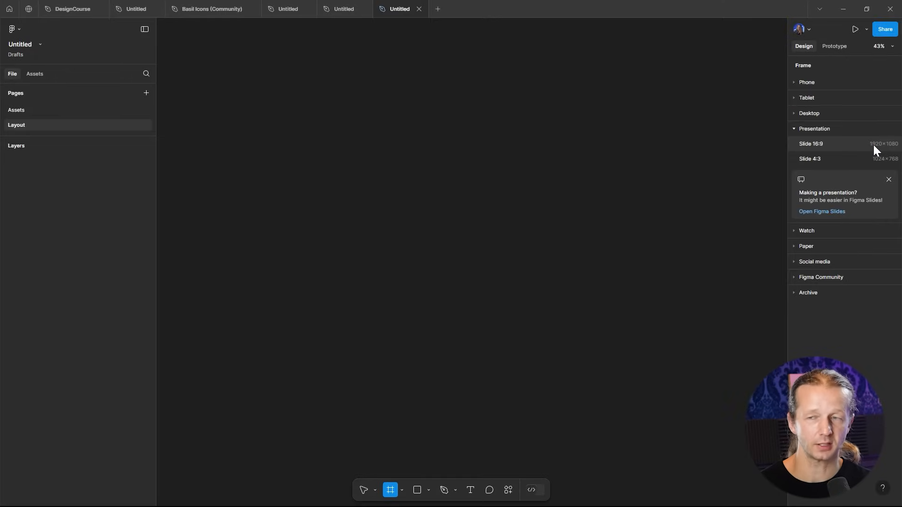
left_click(873, 145)
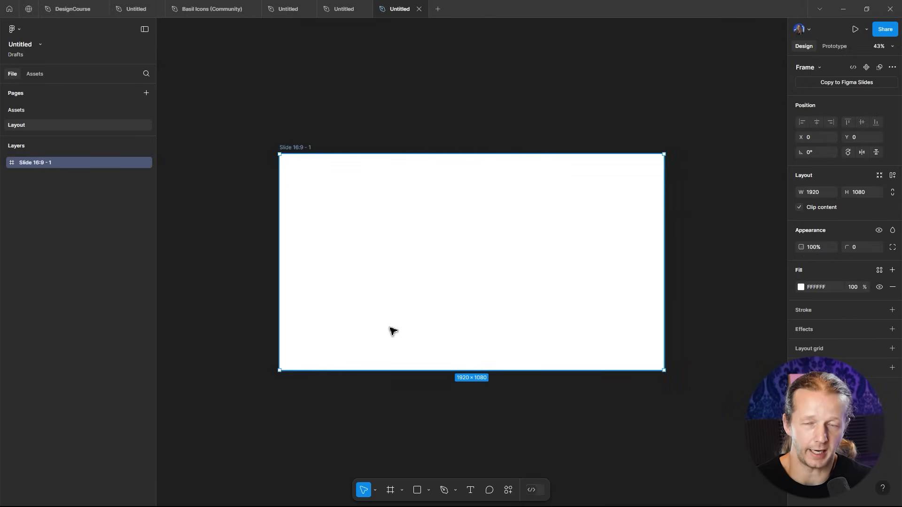
scroll(369, 335, "up", 3)
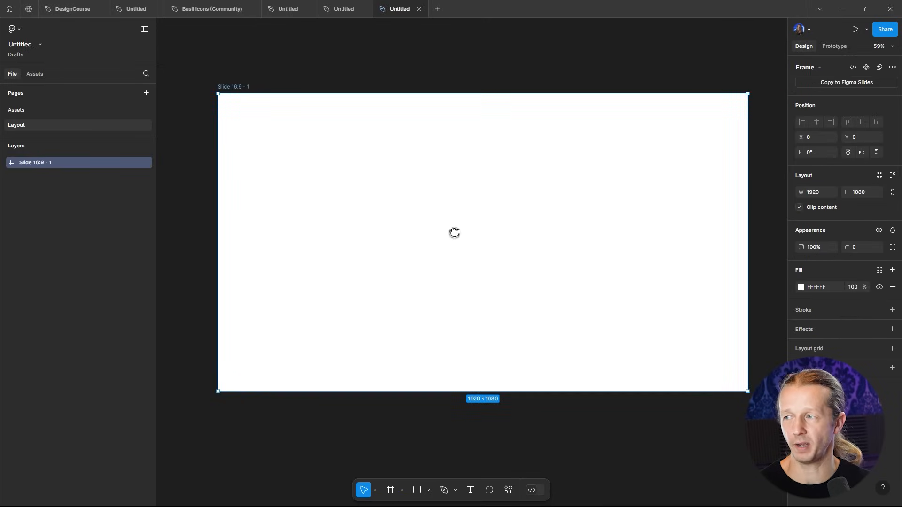
left_click_drag(455, 233, 444, 229)
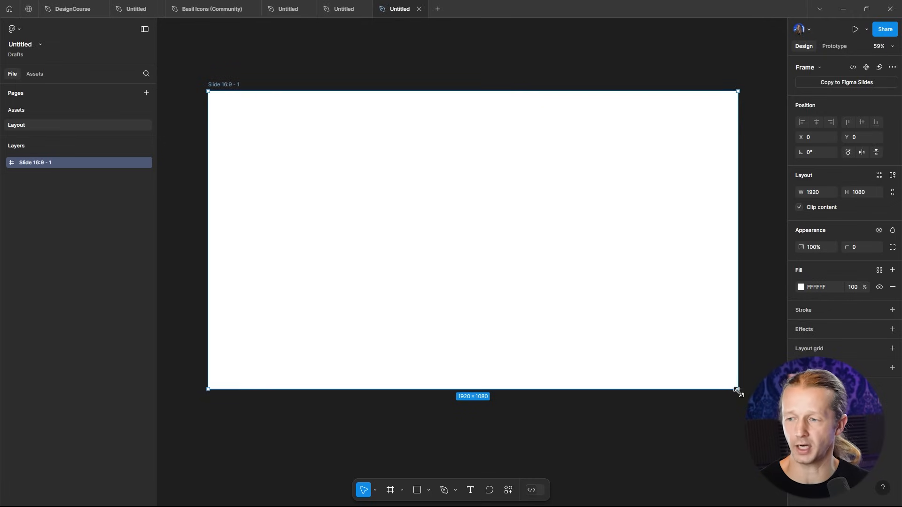
left_click_drag(741, 392, 718, 414)
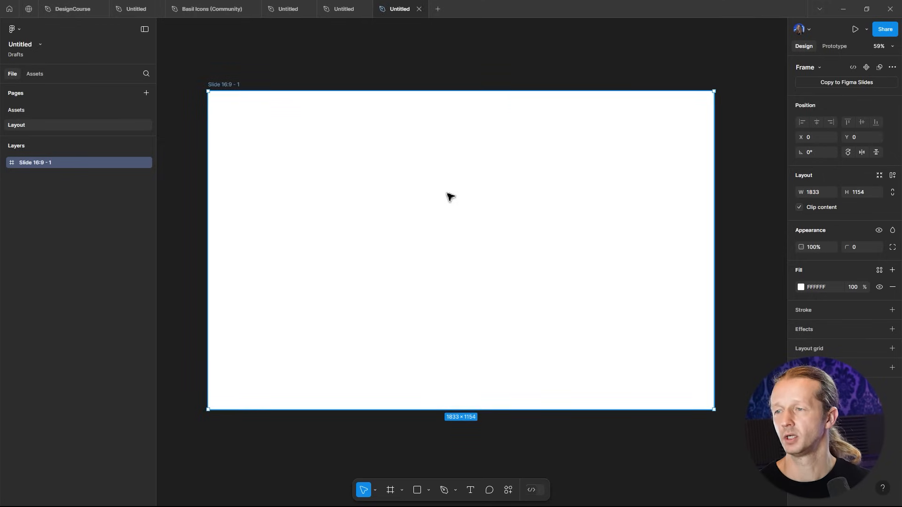
left_click_drag(575, 410, 575, 431)
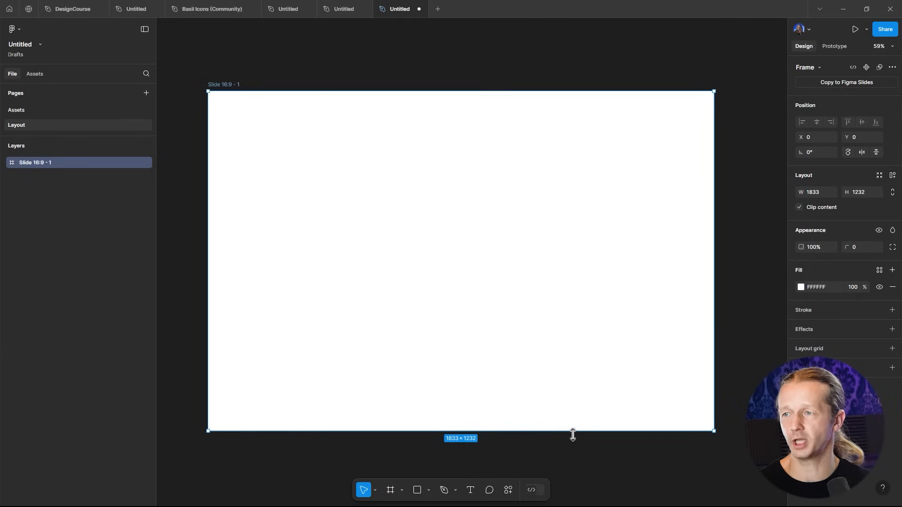
scroll(572, 282, "down", 1)
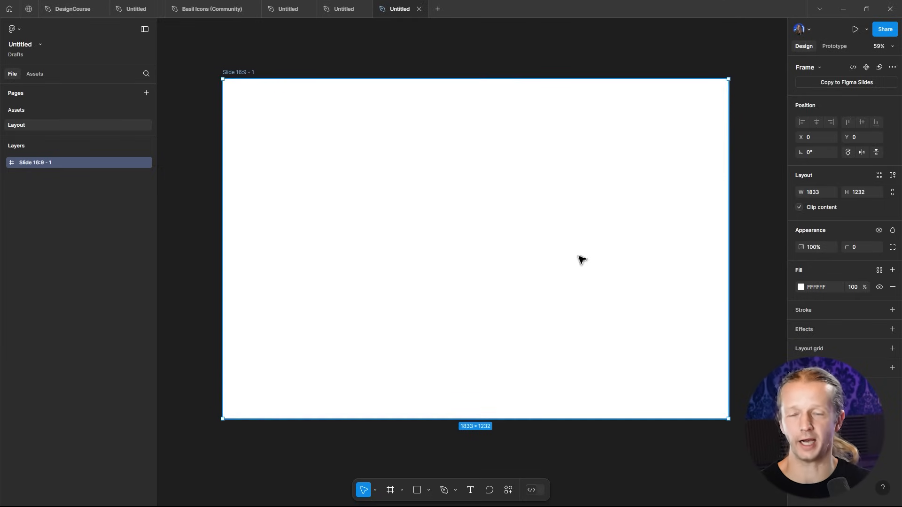
left_click(633, 63)
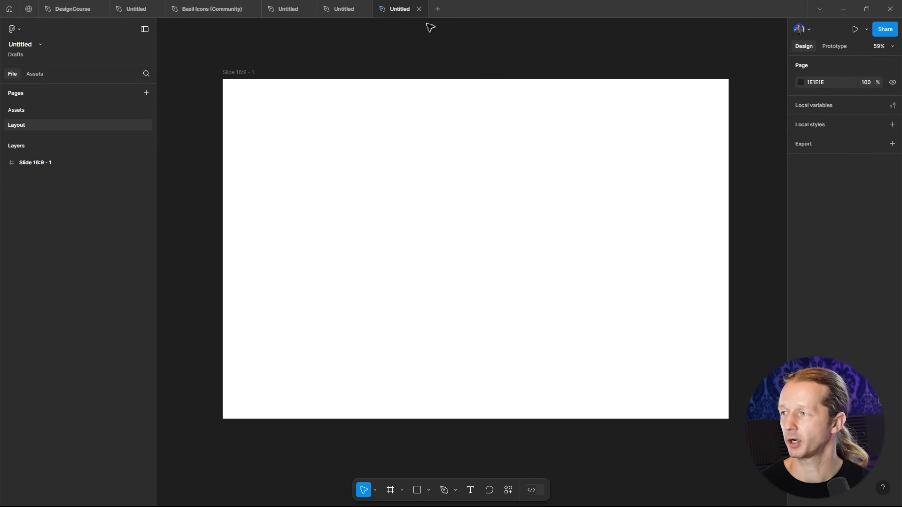
- Copy the fireyour.team logo group from the Assets page
left_click(22, 110)
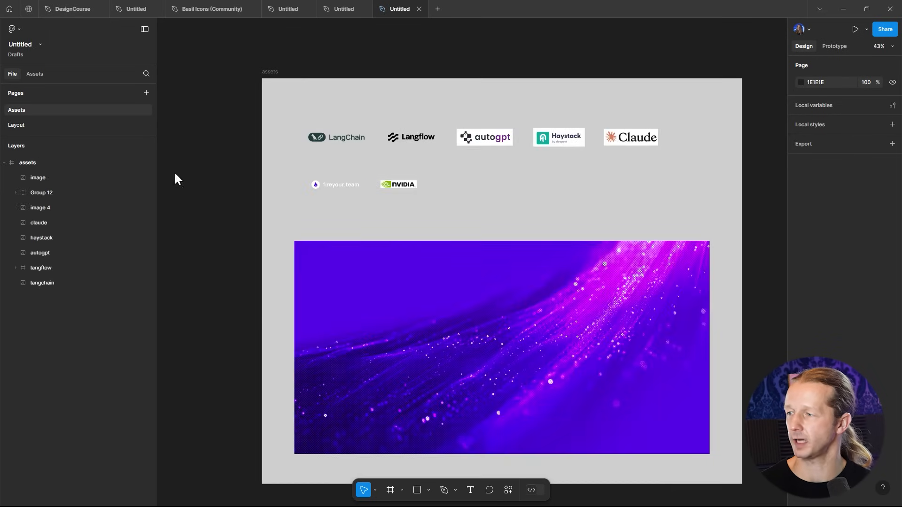
left_click(331, 189)
scroll(331, 189, "up", 10)
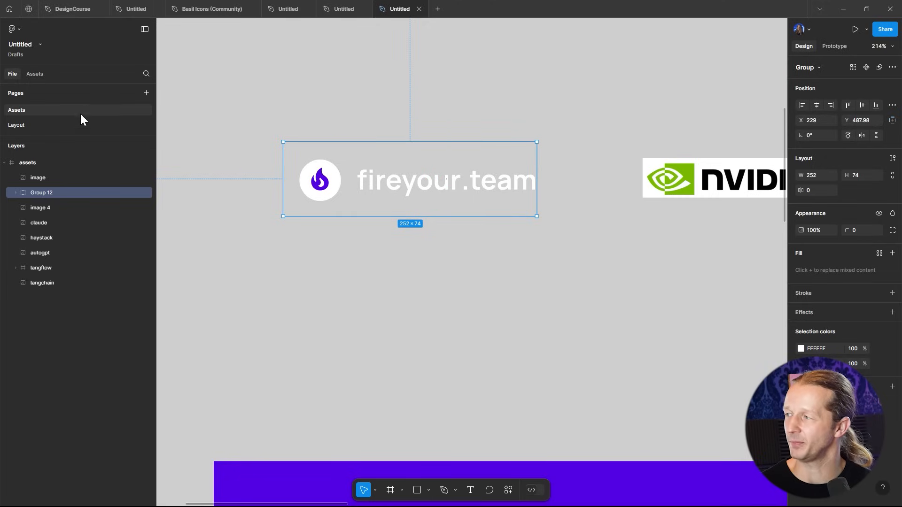
- Paste the fireyour.team logo into the slide on the Layout page and move it near the top-left corner
left_click(41, 125)
left_click(347, 148)
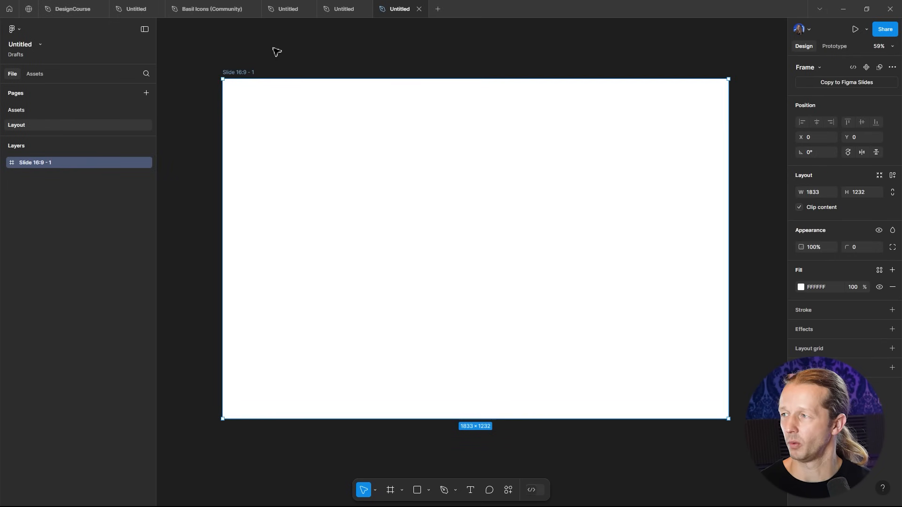
left_click(340, 9)
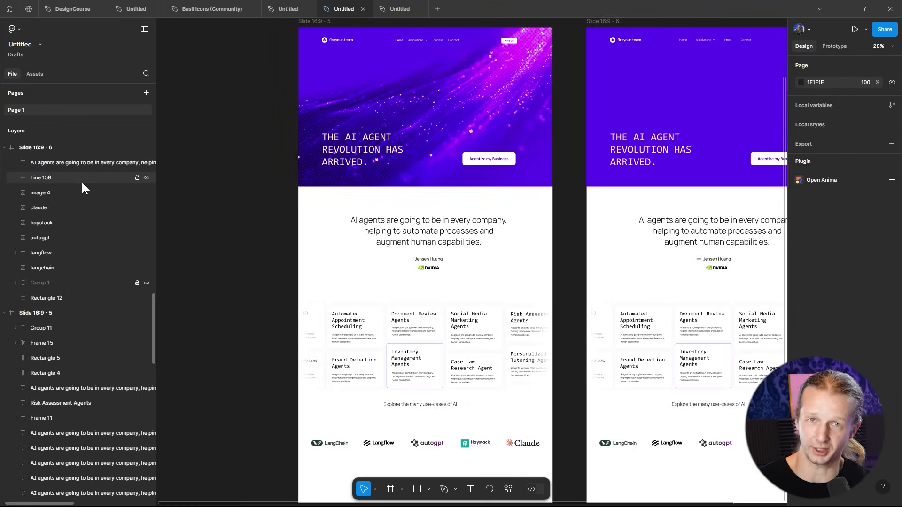
left_click(404, 9)
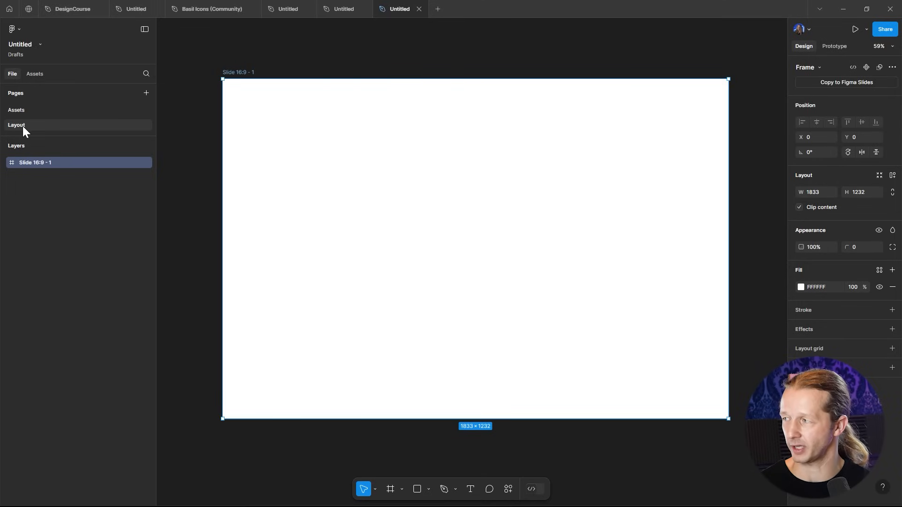
key("ctrl+v")
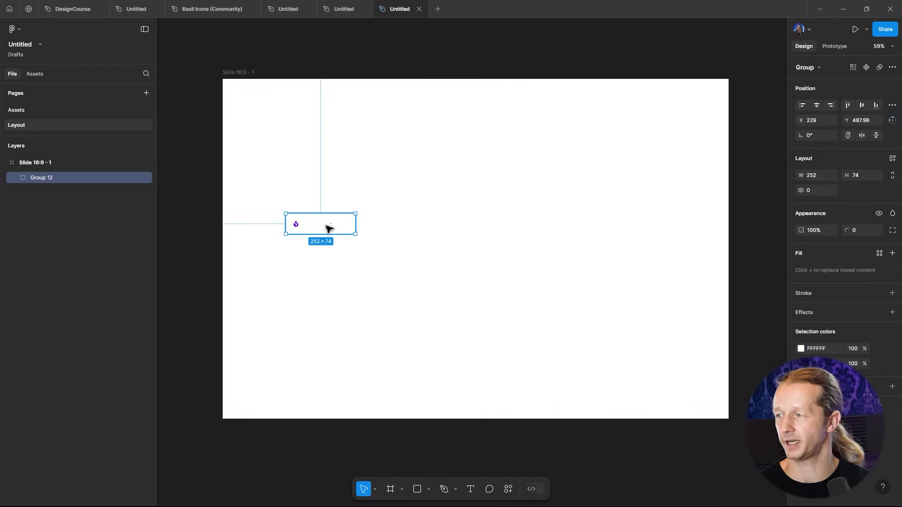
left_click_drag(318, 230, 277, 110)
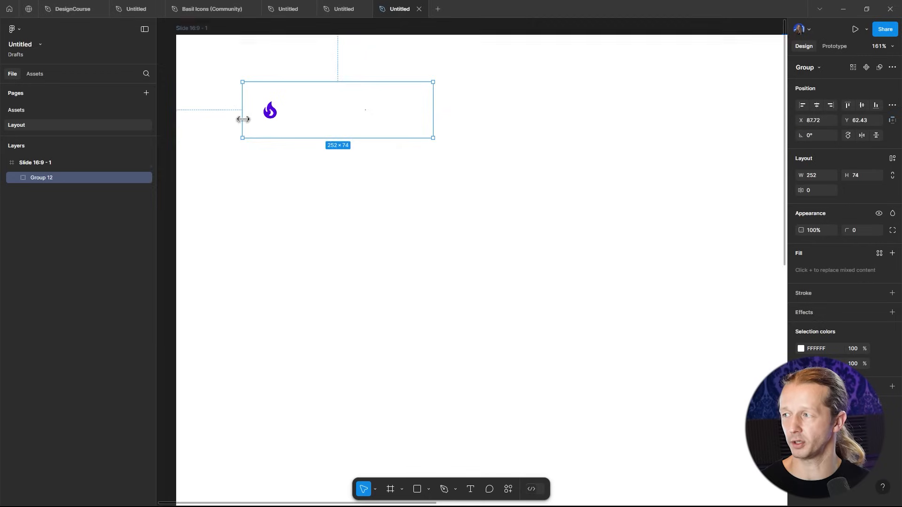
- Draw a frame about 1833 × 948 across the top of the slide, enclosing the logo
scroll(243, 118, "up", 10)
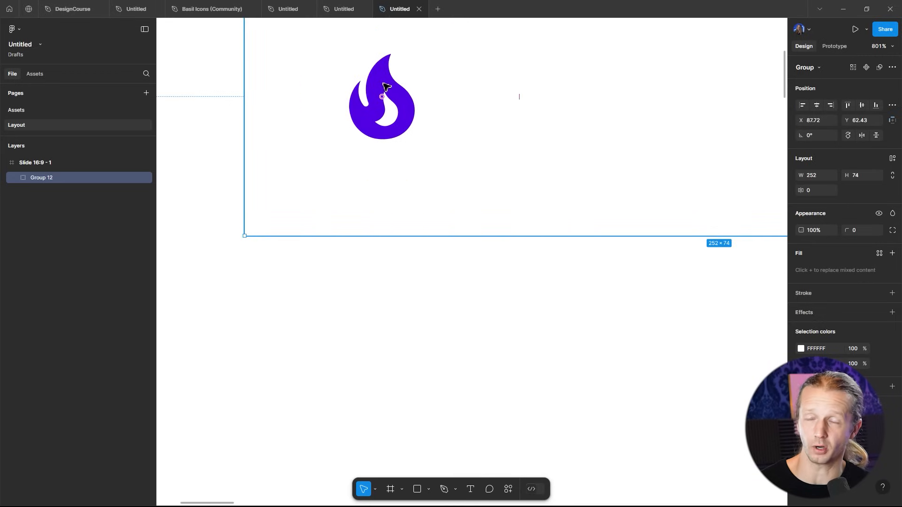
scroll(386, 87, "down", 10)
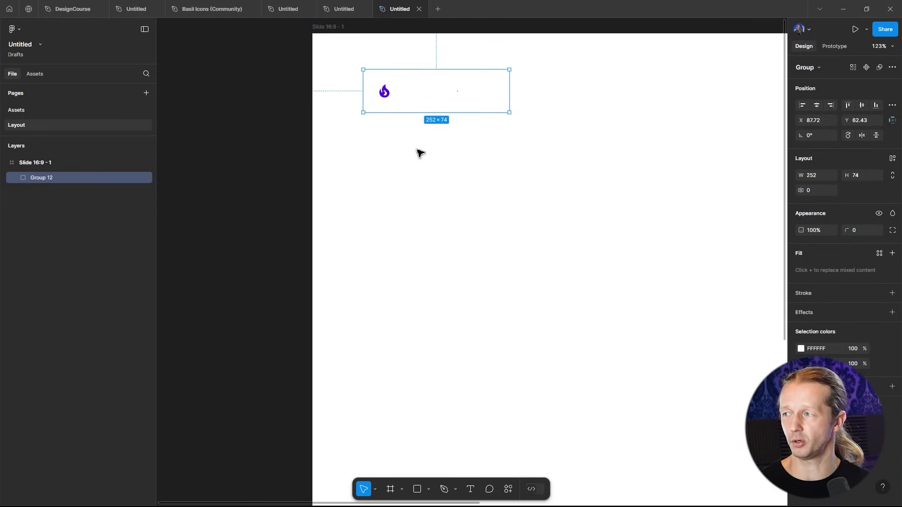
left_click_drag(431, 158, 324, 184)
scroll(346, 155, "down", 2)
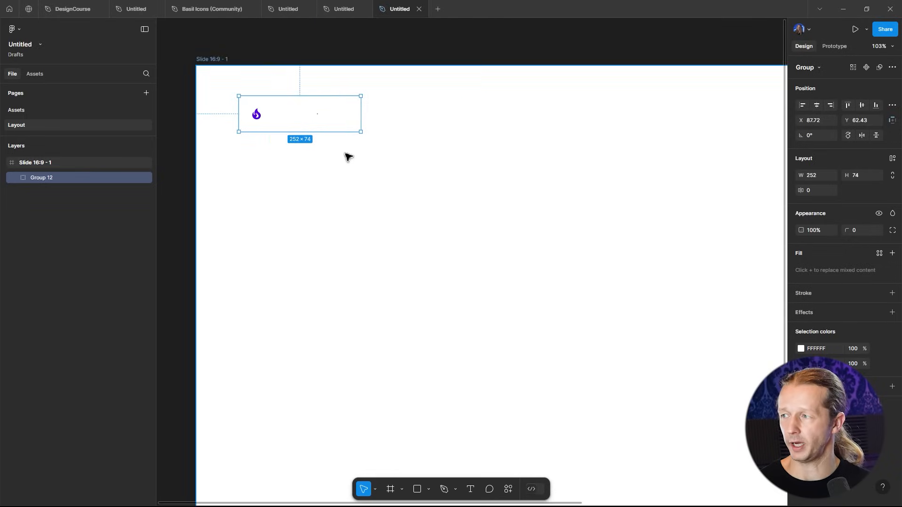
left_click(356, 156)
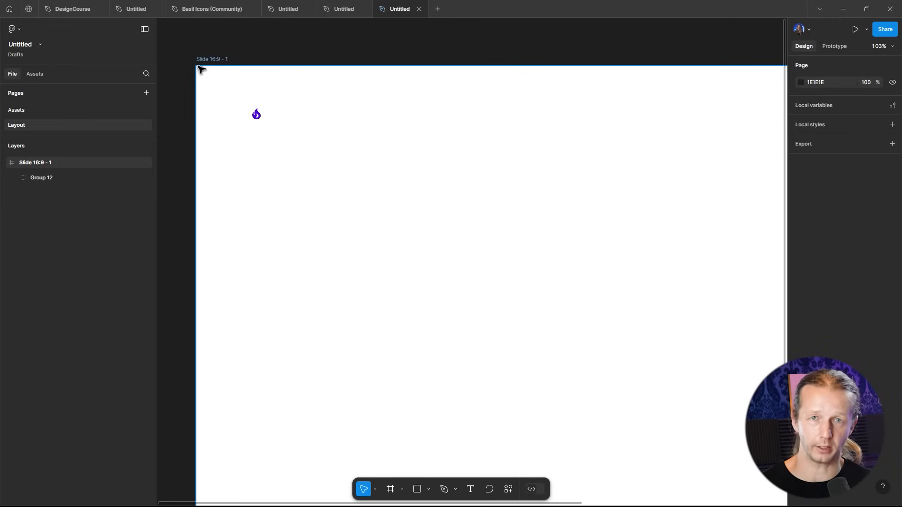
left_click(432, 490)
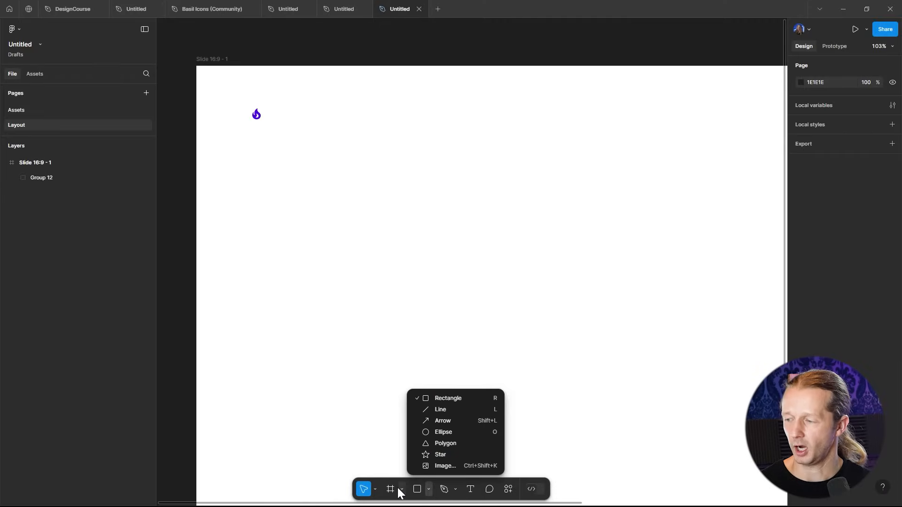
left_click(402, 492)
left_click(430, 441)
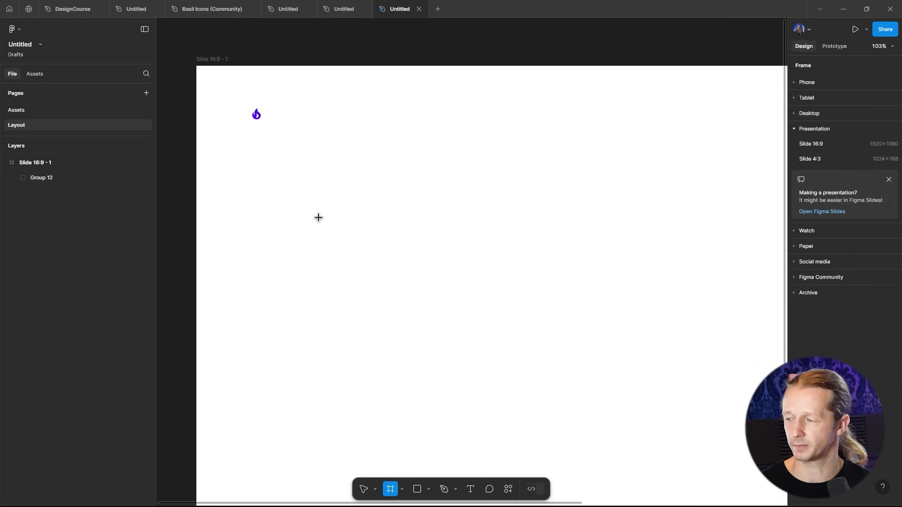
left_click_drag(200, 70, 691, 467)
scroll(761, 372, "down", 4)
left_click_drag(518, 145, 585, 73)
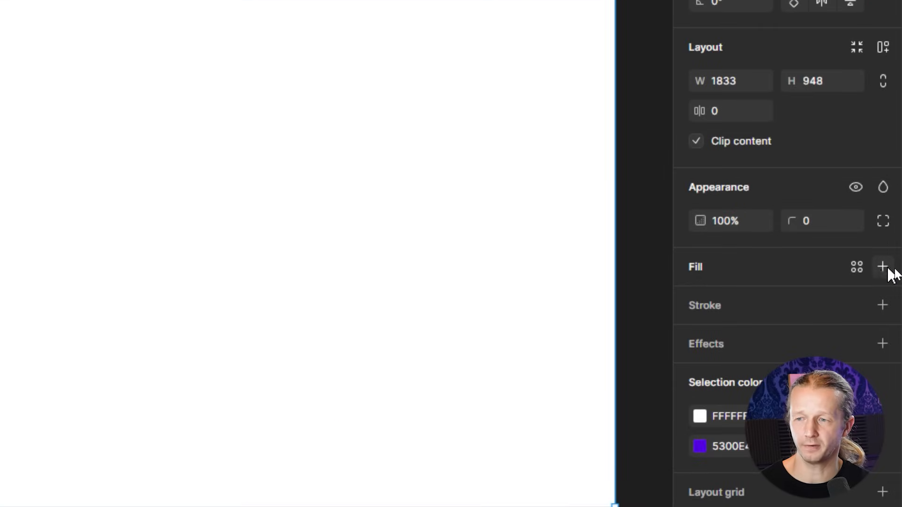
- Add a white fill layer to the top frame
left_click(883, 267)
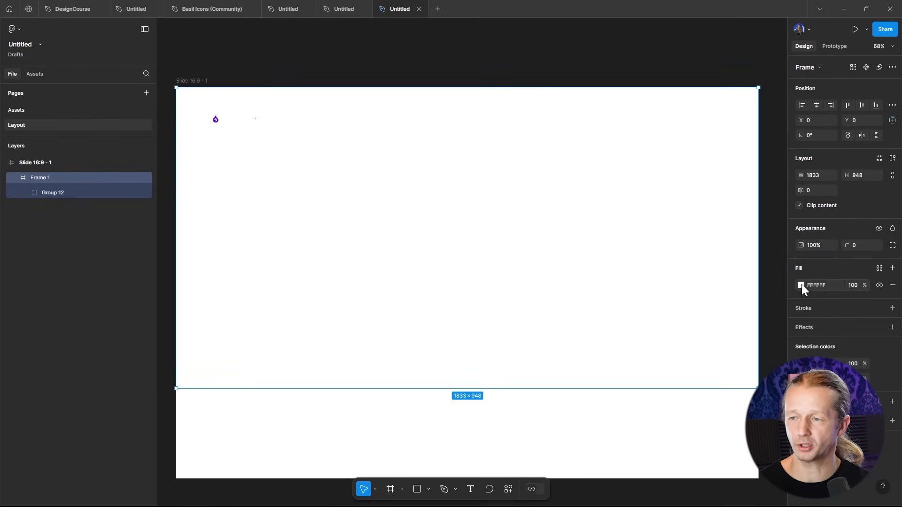
left_click(801, 286)
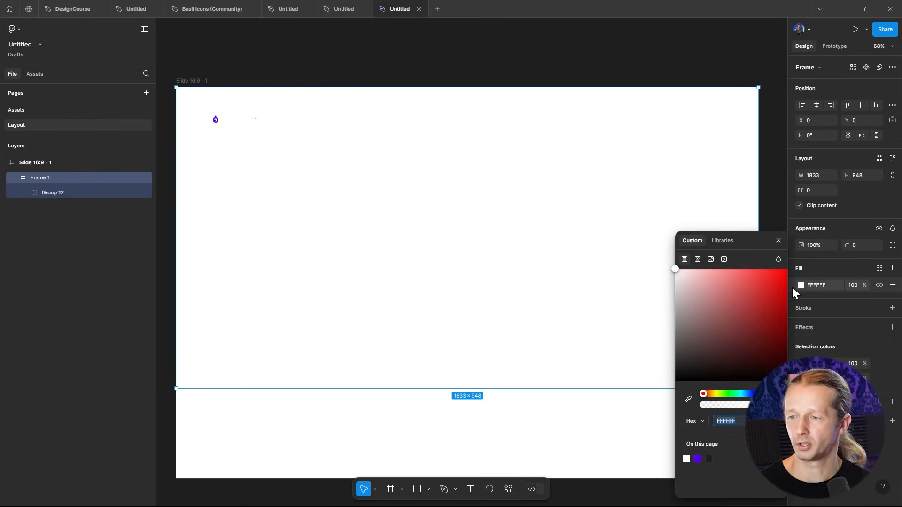
left_click(820, 378)
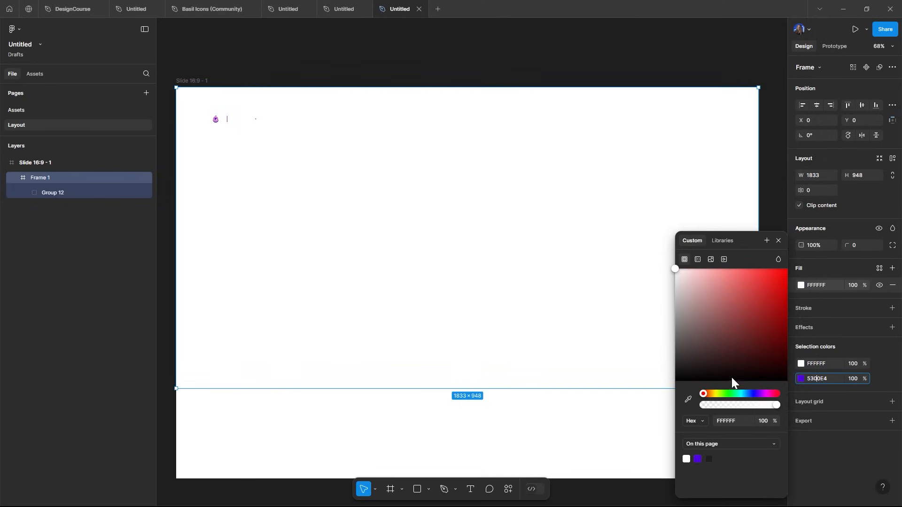
left_click(801, 379)
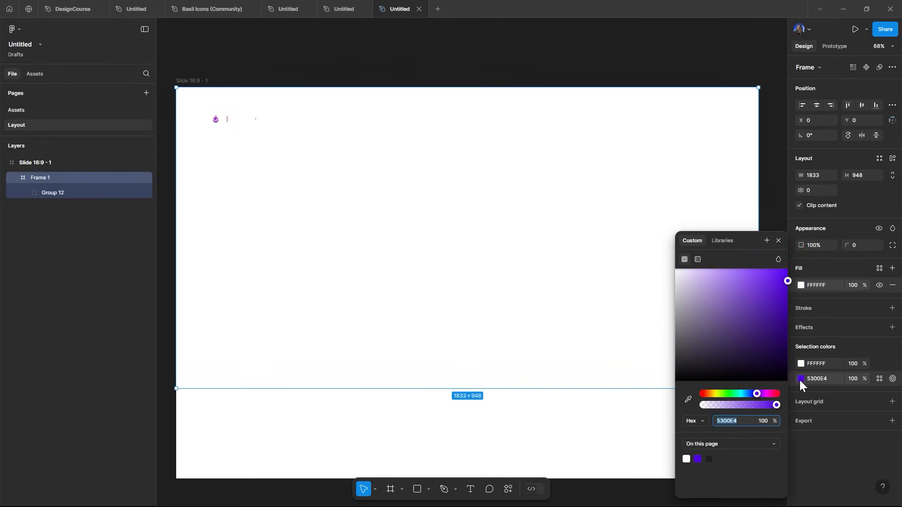
left_click_drag(769, 395, 791, 397)
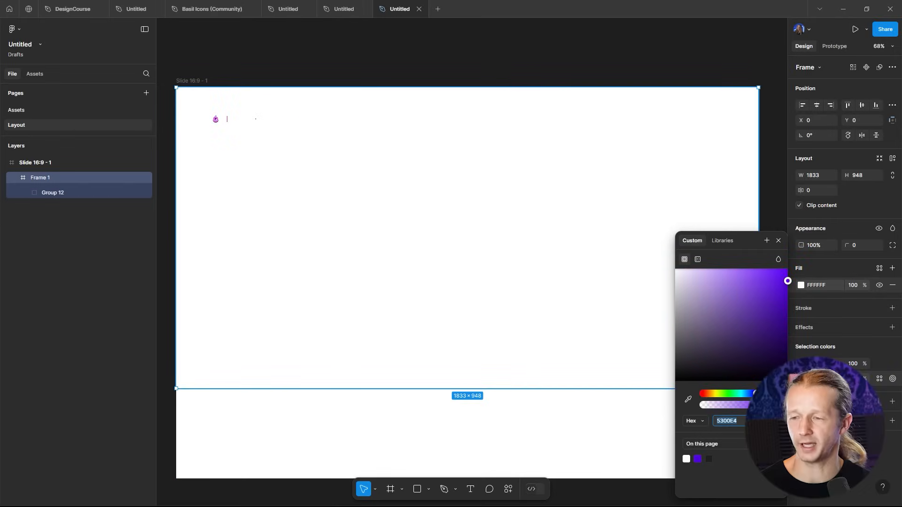
key("Escape")
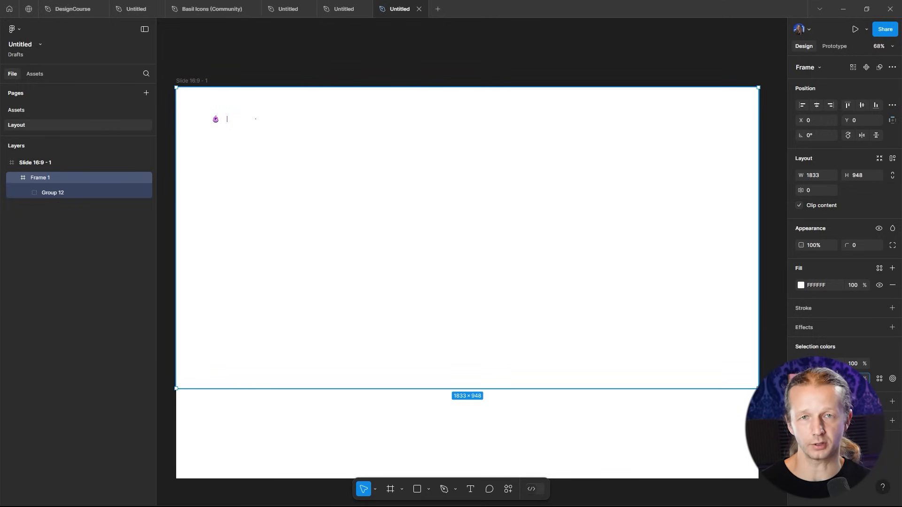
- Create a color variable named Primary Color from the 5300E4 purple selection color
left_click(802, 379)
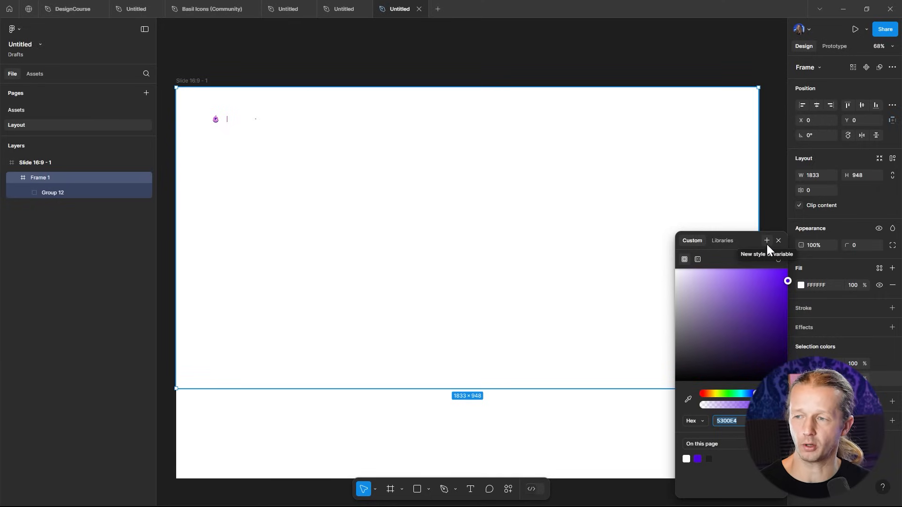
left_click(801, 378)
left_click(801, 379)
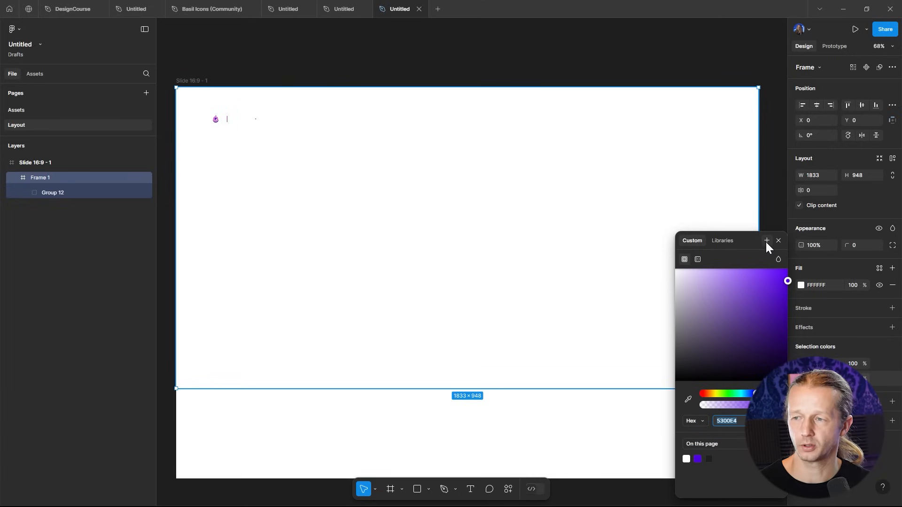
left_click(768, 239)
left_click_drag(631, 263, 582, 264)
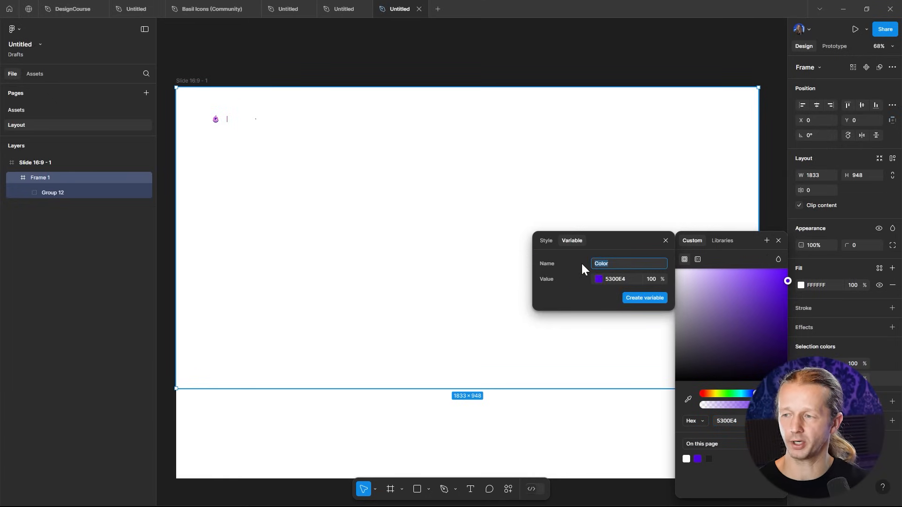
type("Primary Color")
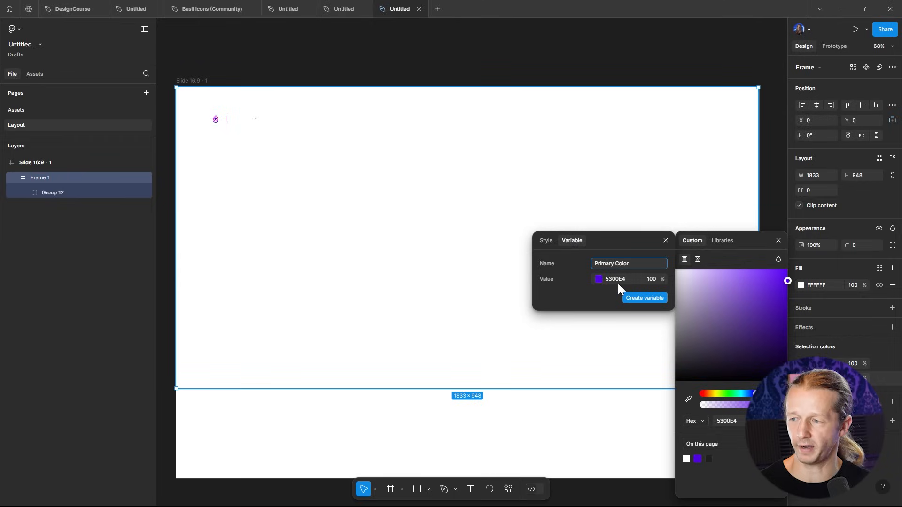
left_click(641, 298)
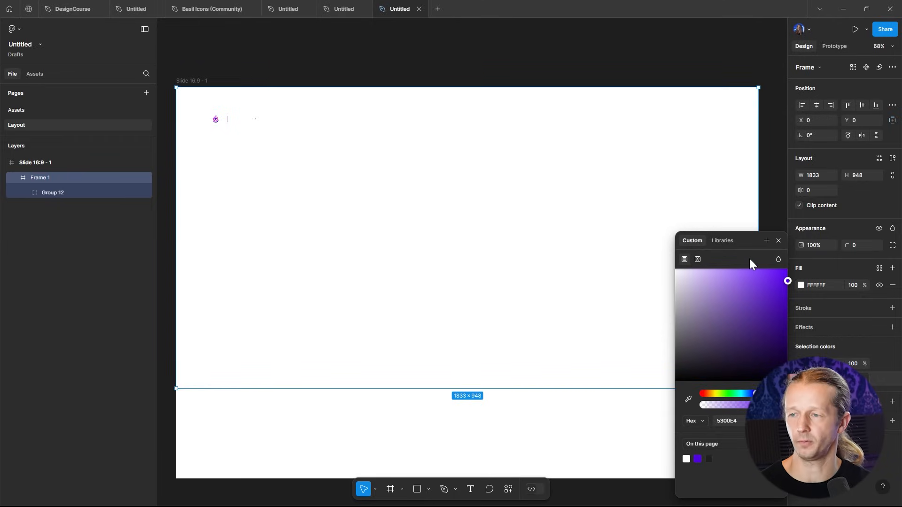
left_click(779, 241)
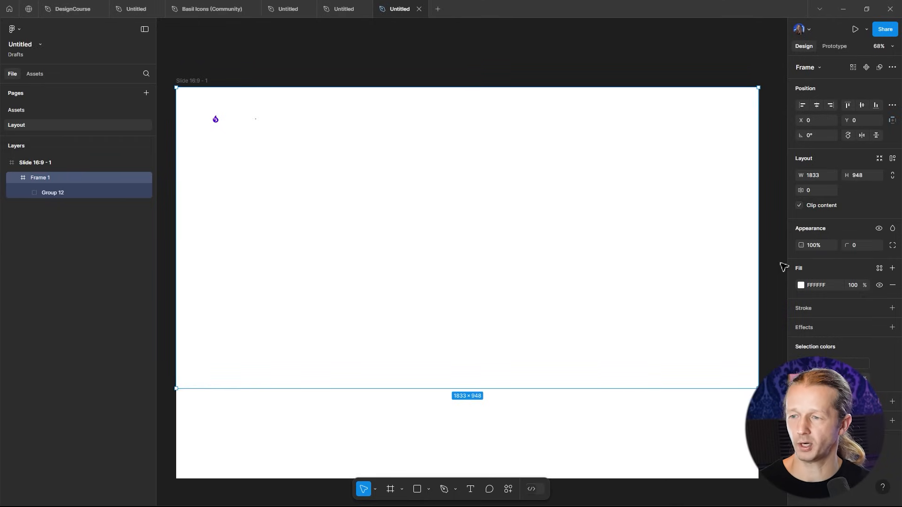
- Apply the Primary Color variable as the top frame's fill
left_click(801, 285)
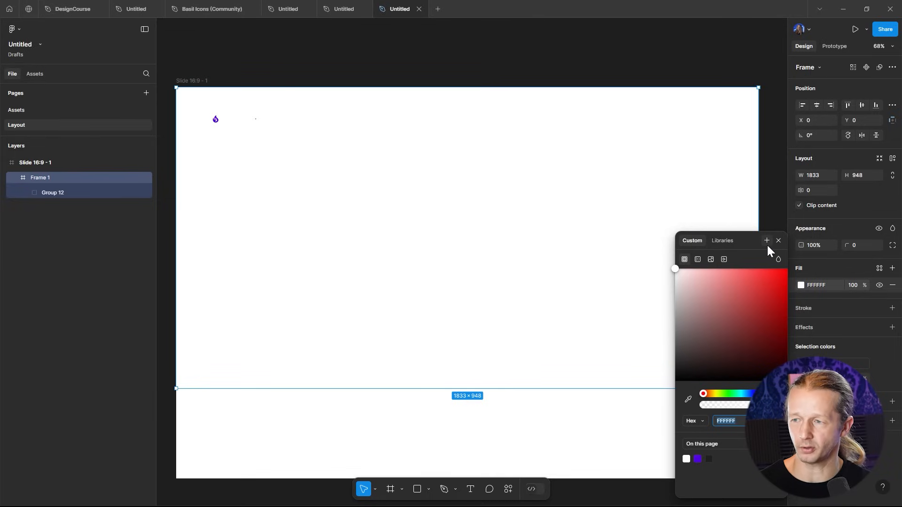
left_click(730, 244)
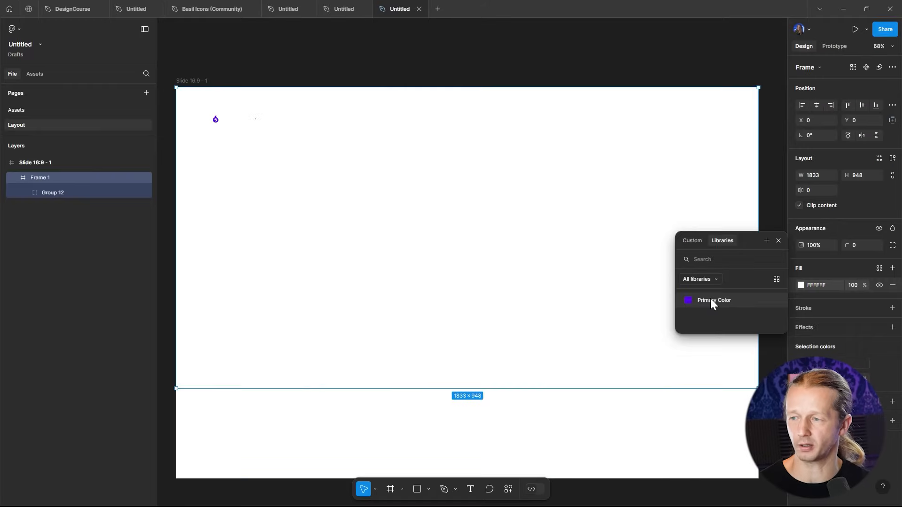
left_click(713, 302)
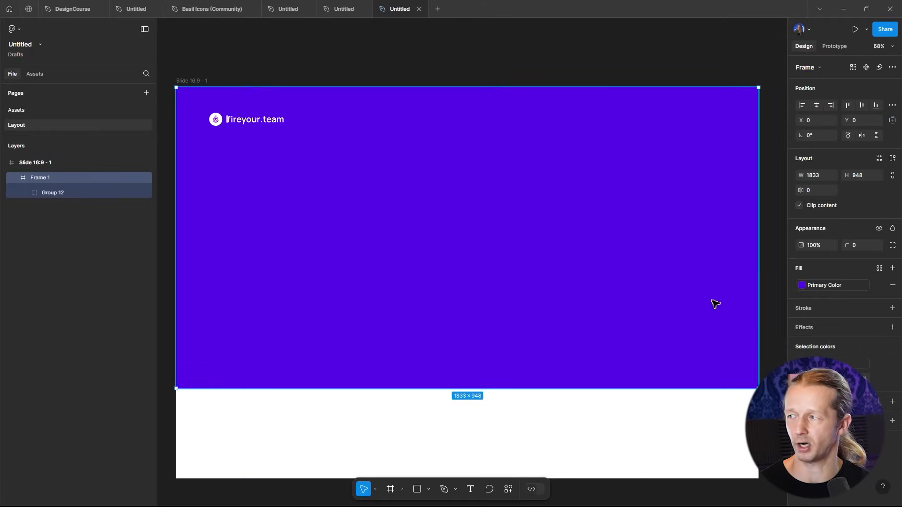
- Shorten the purple top frame slightly by raising its bottom edge
left_click(323, 49)
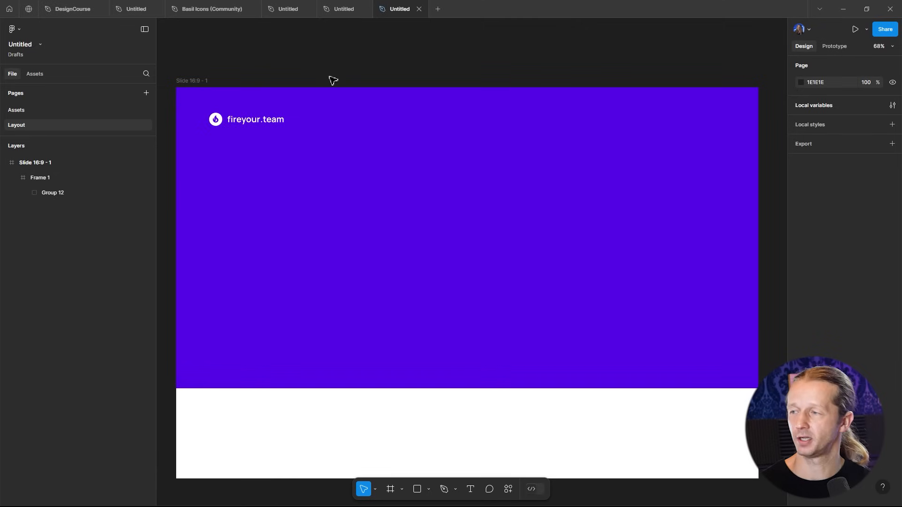
left_click(429, 184)
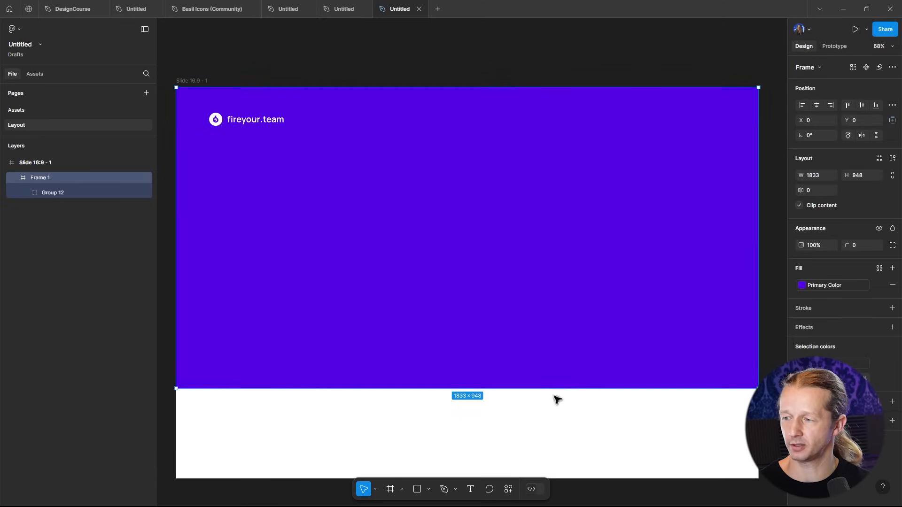
left_click_drag(555, 392, 541, 364)
- Nudge the fireyour.team logo group slightly upward within the purple frame
left_click(238, 56)
left_click(257, 125)
left_click(254, 124)
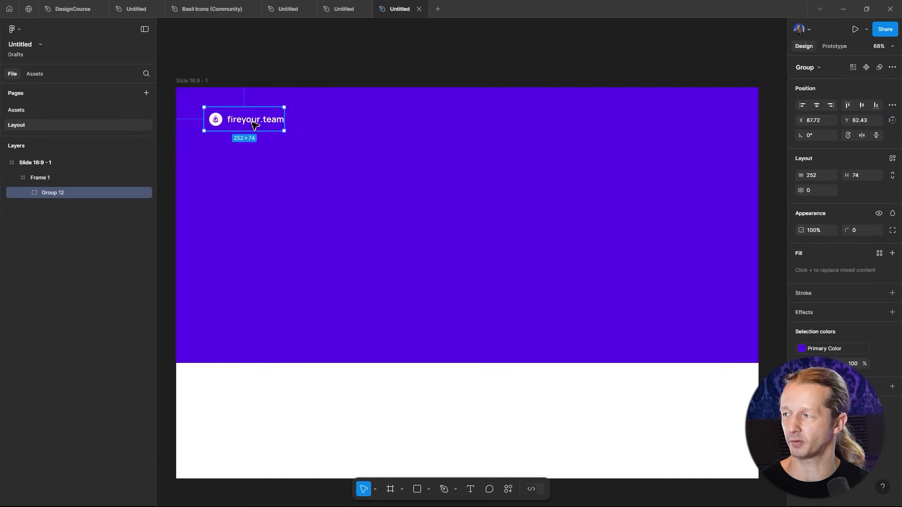
left_click_drag(253, 121, 253, 117)
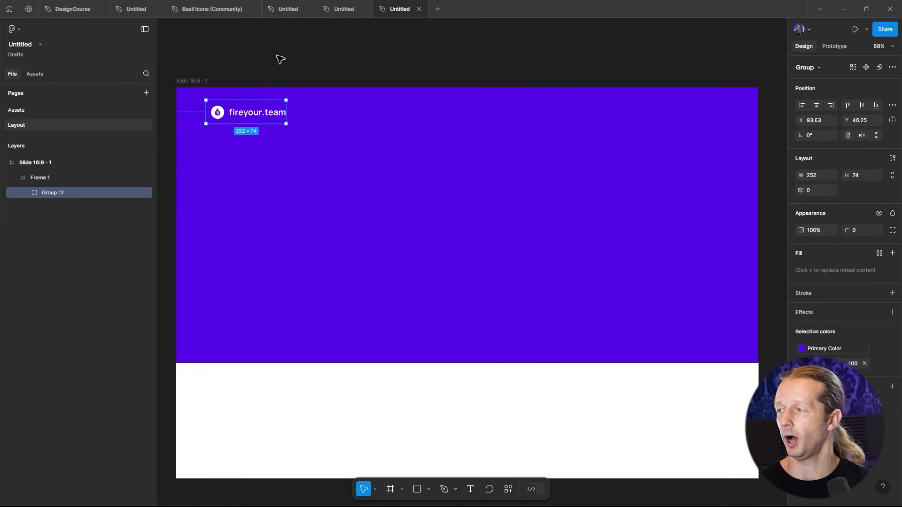
left_click(281, 59)
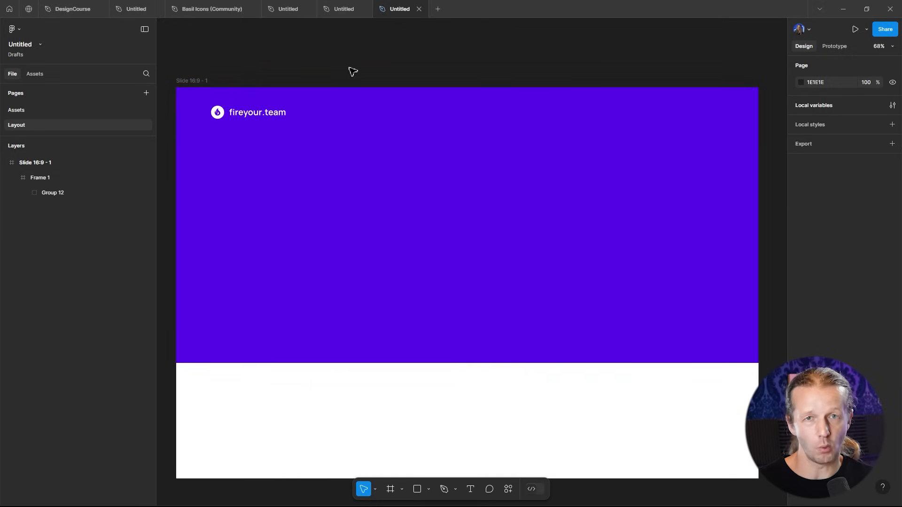
- Rename the slide frame to Home Page
left_click(193, 81)
left_click(333, 61)
left_click_drag(382, 71, 380, 65)
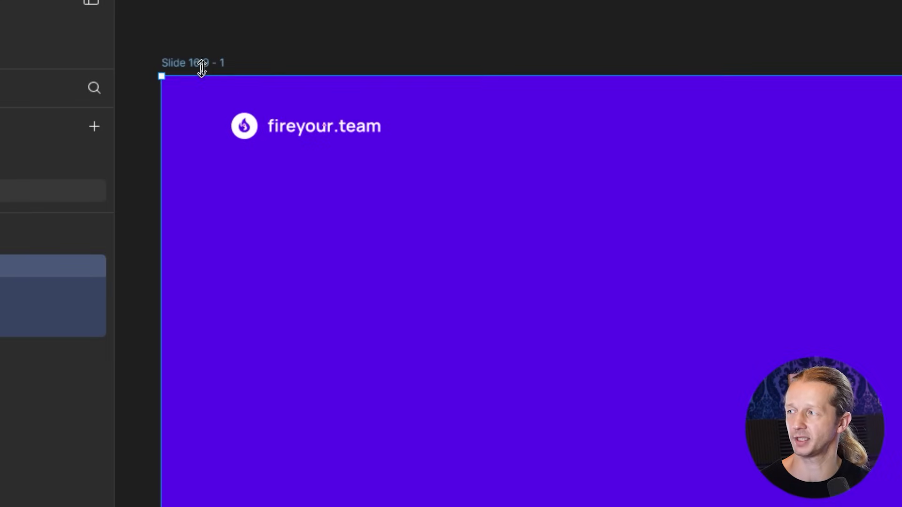
double_click(206, 65)
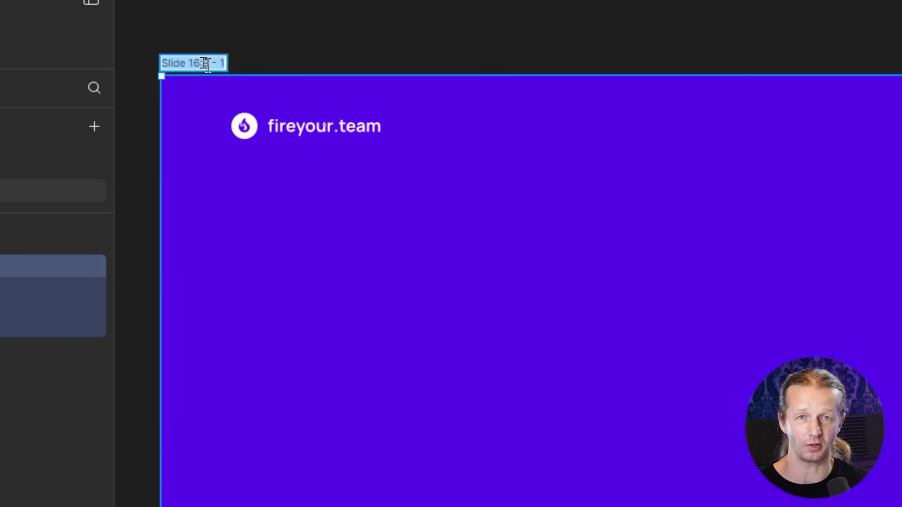
type("Home")
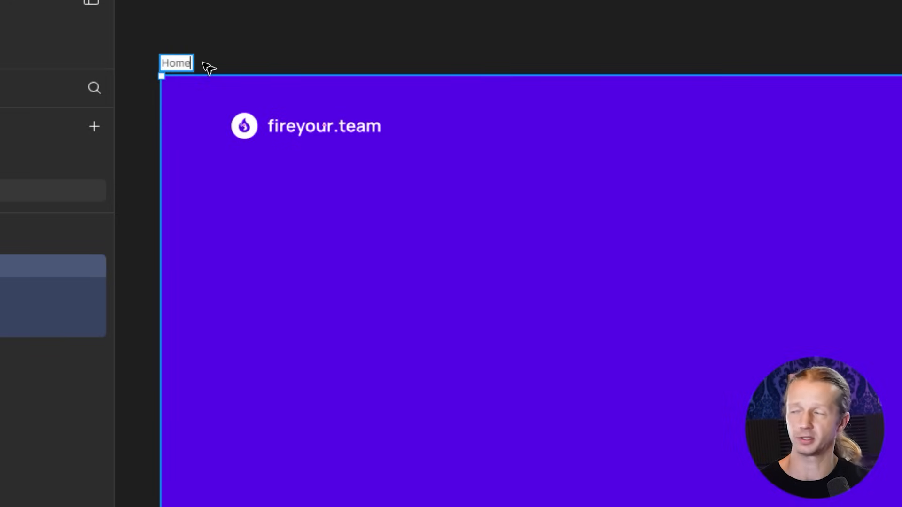
type(" Page")
key("Return")
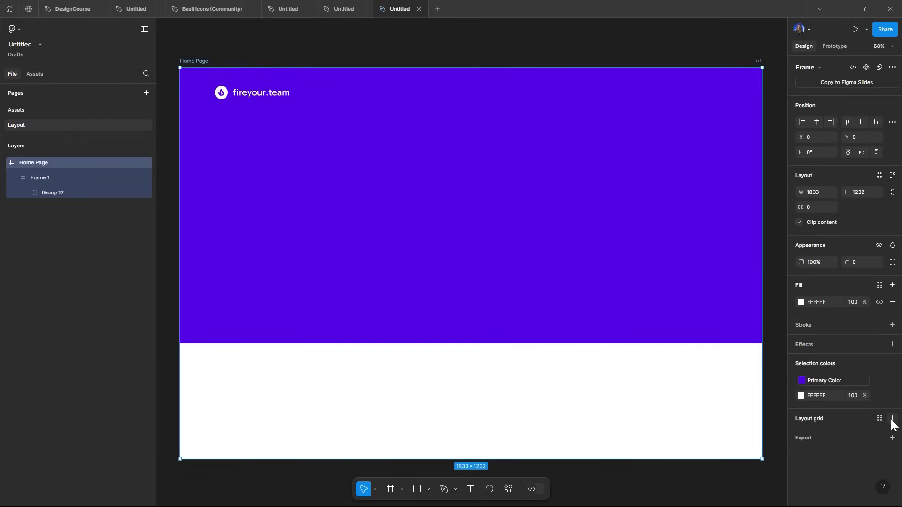
- Add a column layout grid to the Home Page frame
left_click(883, 416)
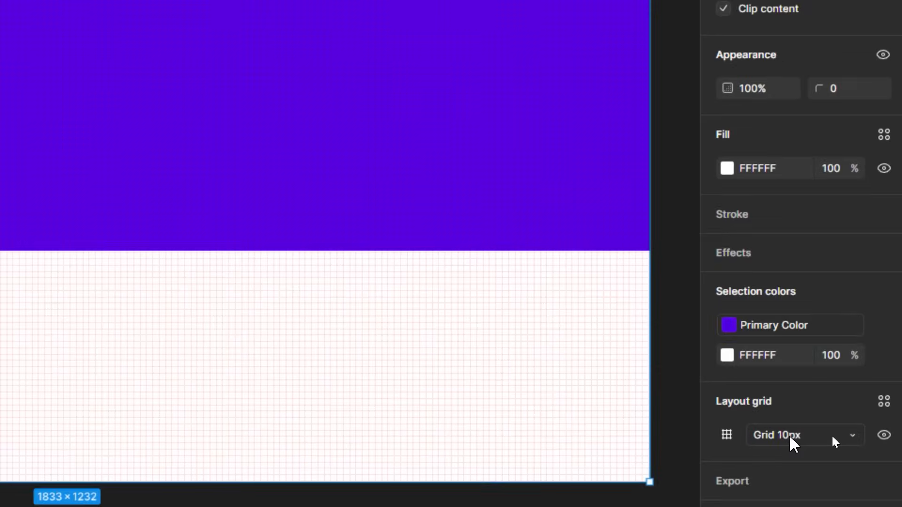
left_click(830, 436)
left_click(798, 458)
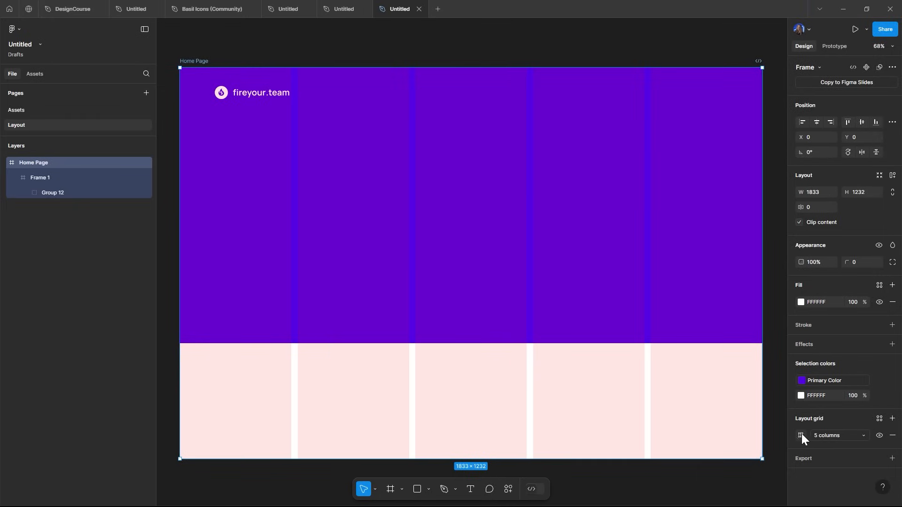
- Set the column grid to a count of 1 with a 120 margin
left_click(801, 435)
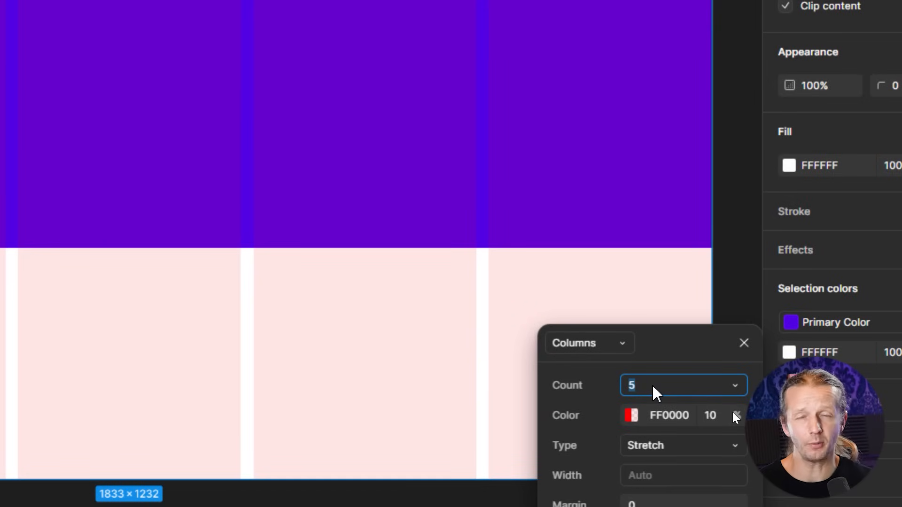
type("1")
key("Return")
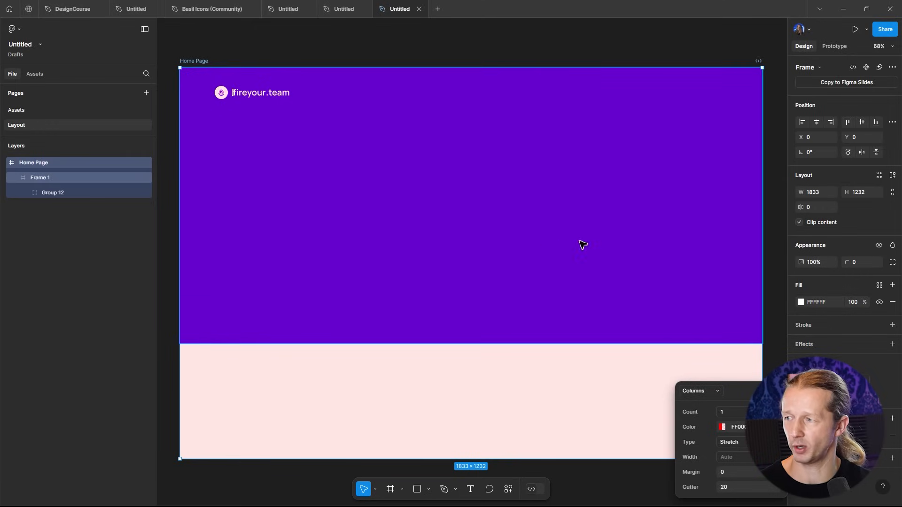
left_click(733, 472)
type("120")
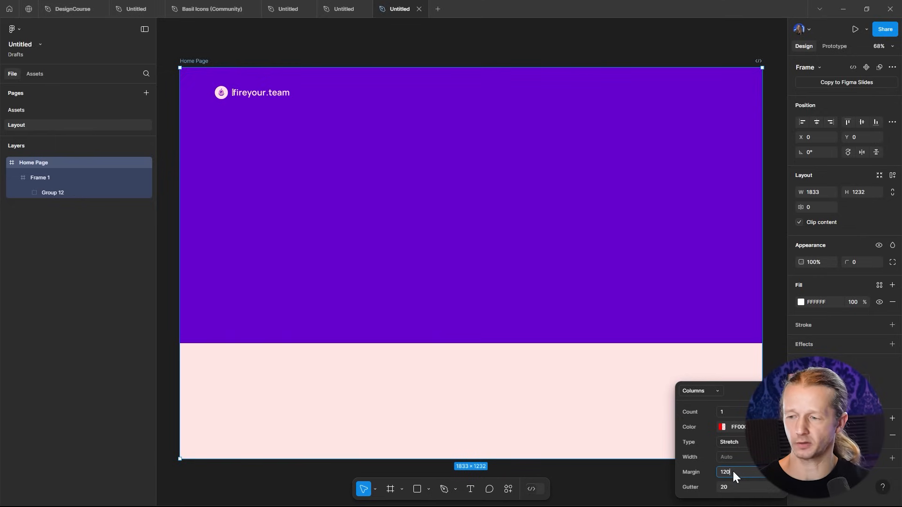
key("Return")
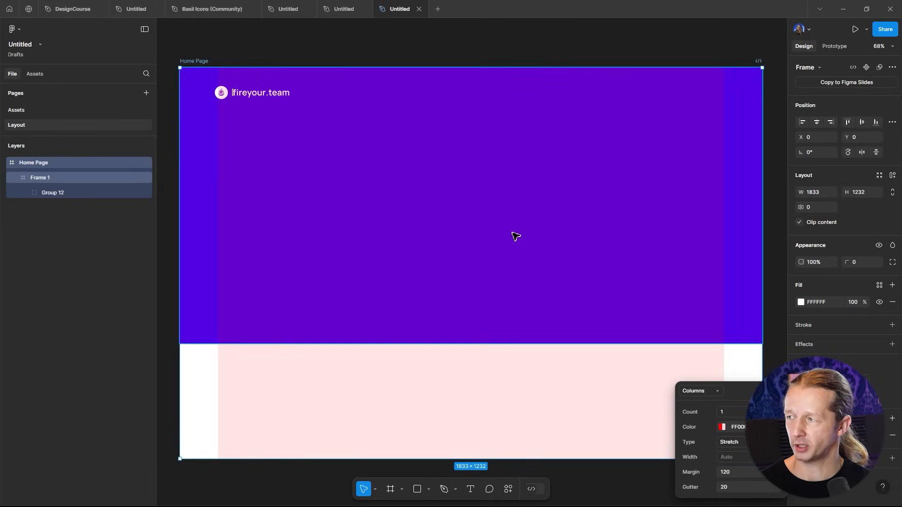
- Change the layout grid color to 9D9D9D at 33% opacity
left_click(721, 428)
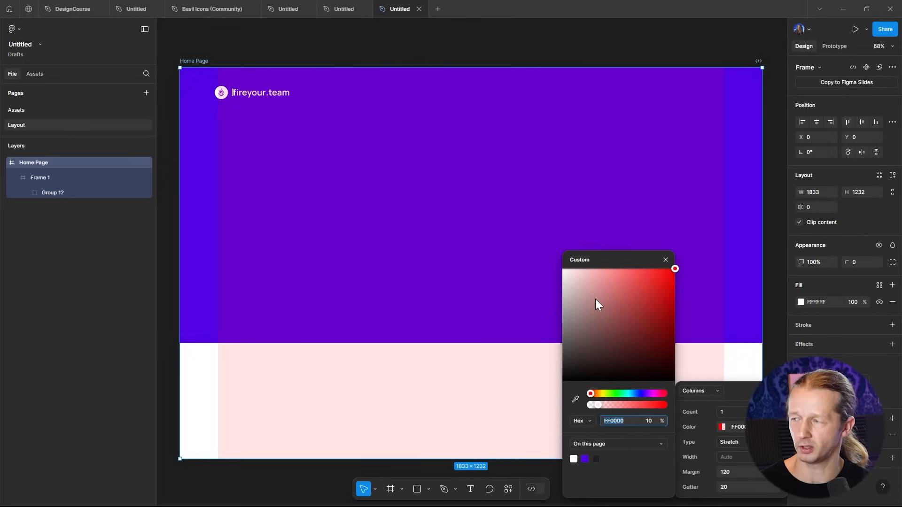
left_click_drag(595, 298, 523, 235)
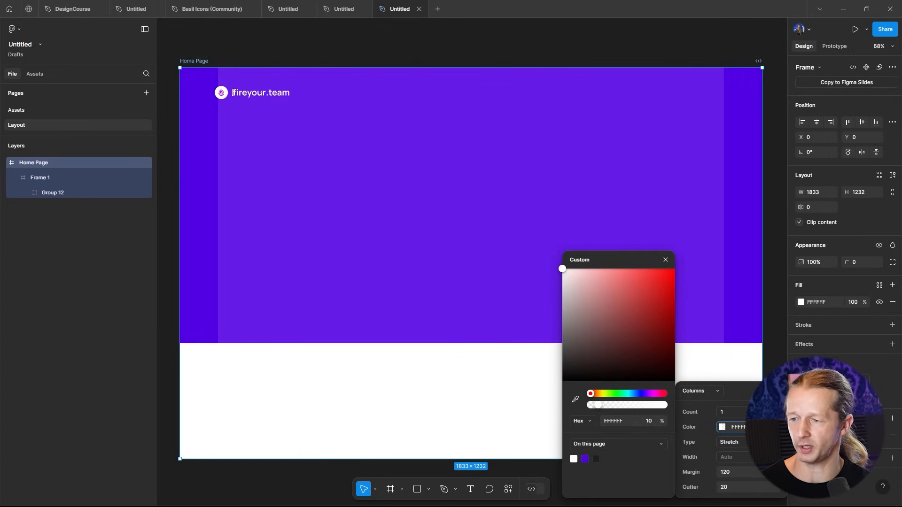
mouse_move(599, 404)
left_mouse_down()
mouse_move(638, 403)
mouse_move(615, 402)
left_mouse_up()
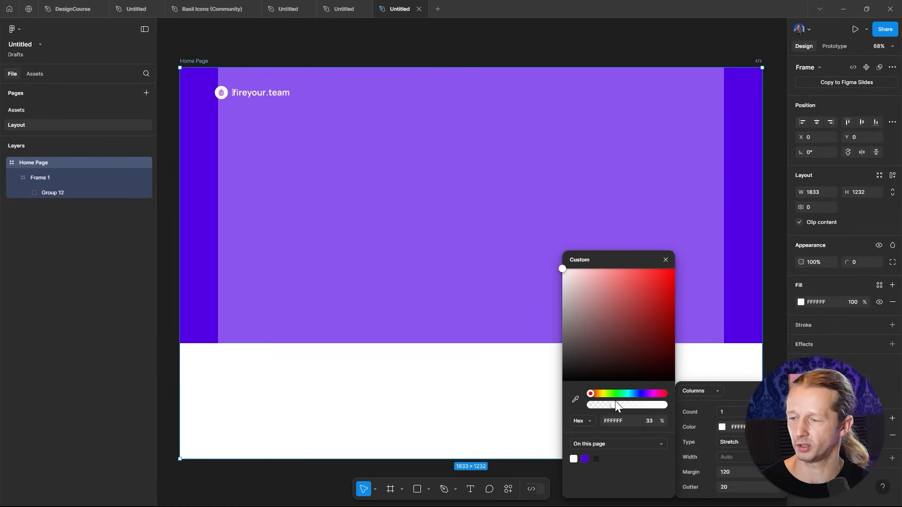
left_click(723, 428)
left_click(723, 428)
left_click(593, 307)
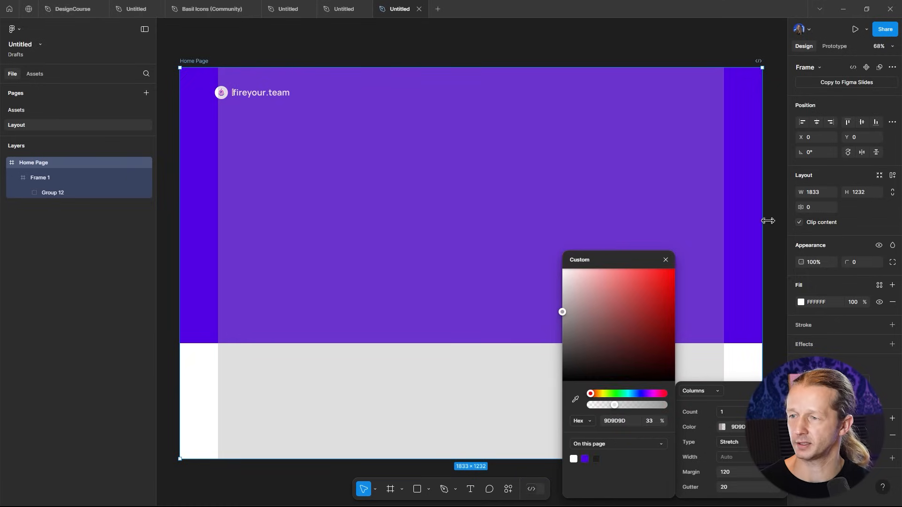
left_click(785, 219)
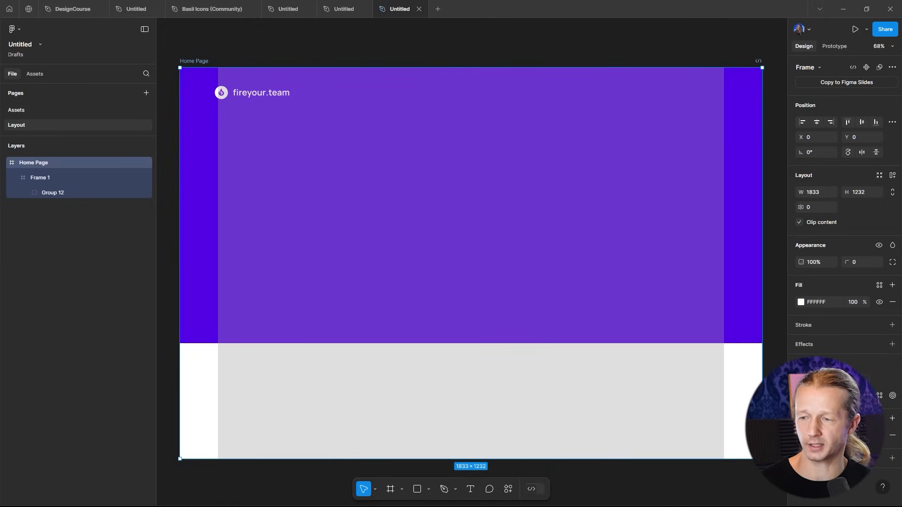
left_click(880, 436)
left_click(883, 442)
left_click(883, 442)
left_click(883, 446)
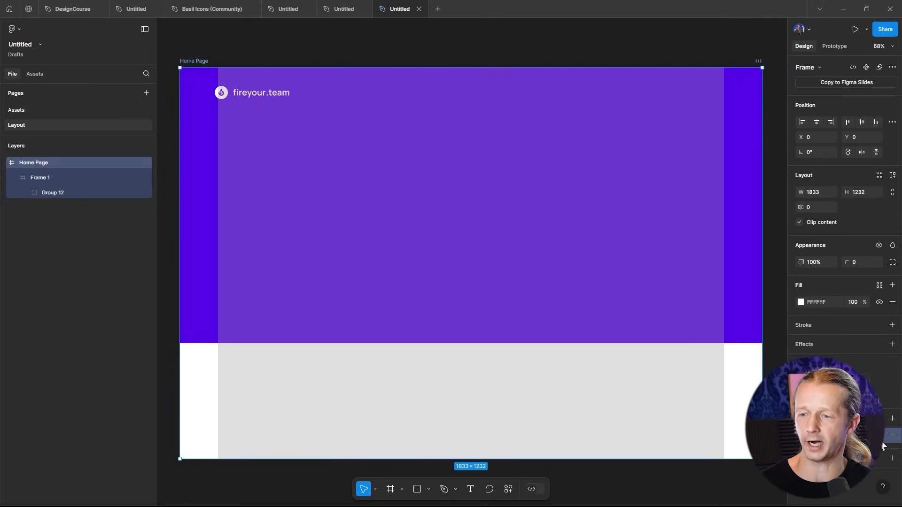
left_click(883, 446)
left_click(883, 445)
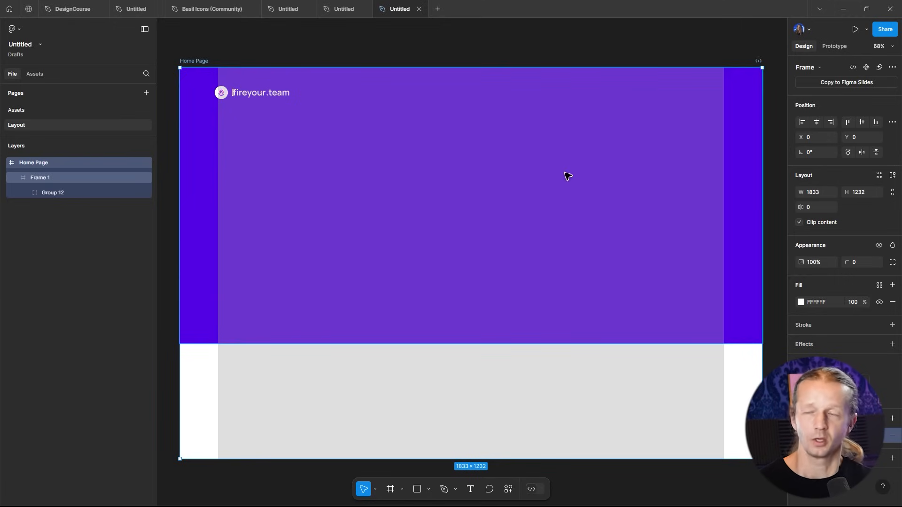
- Move the fireyour.team logo group right so it aligns with the layout grid's left margin
left_click(260, 94)
double_click(262, 95)
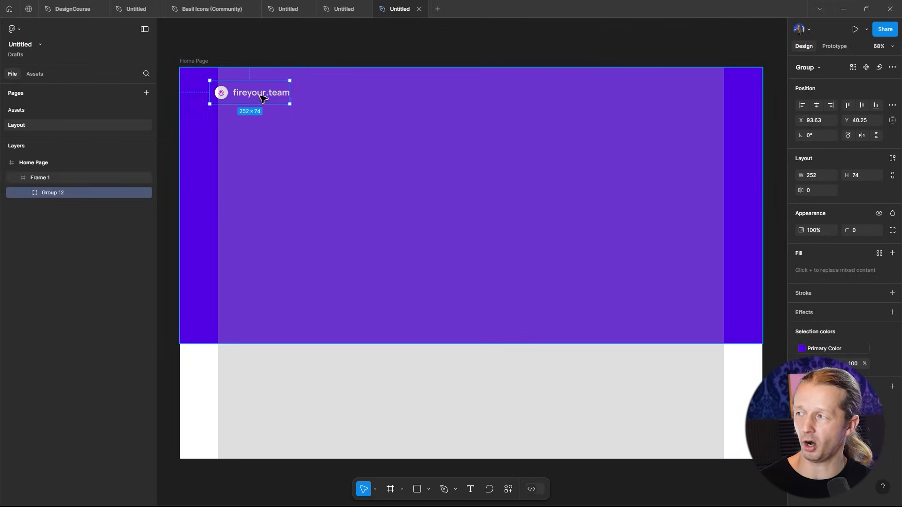
left_click_drag(257, 94, 262, 94)
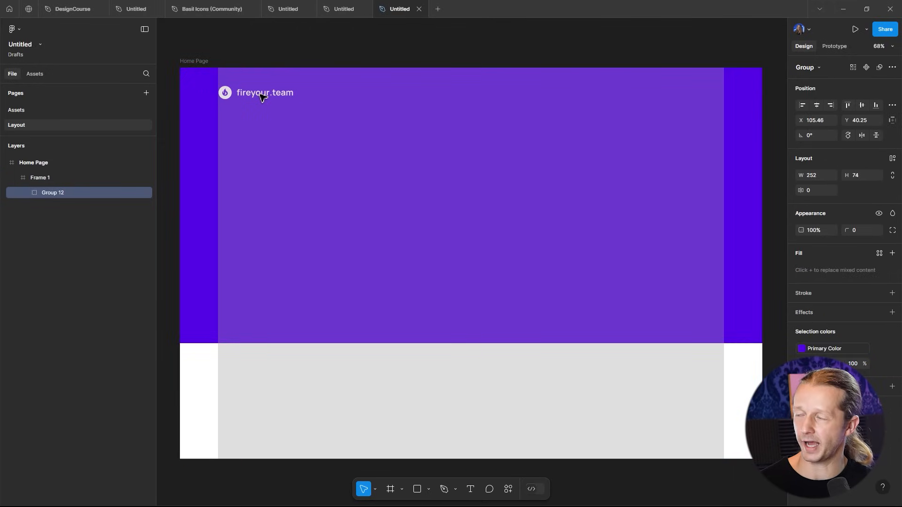
left_click(439, 60)
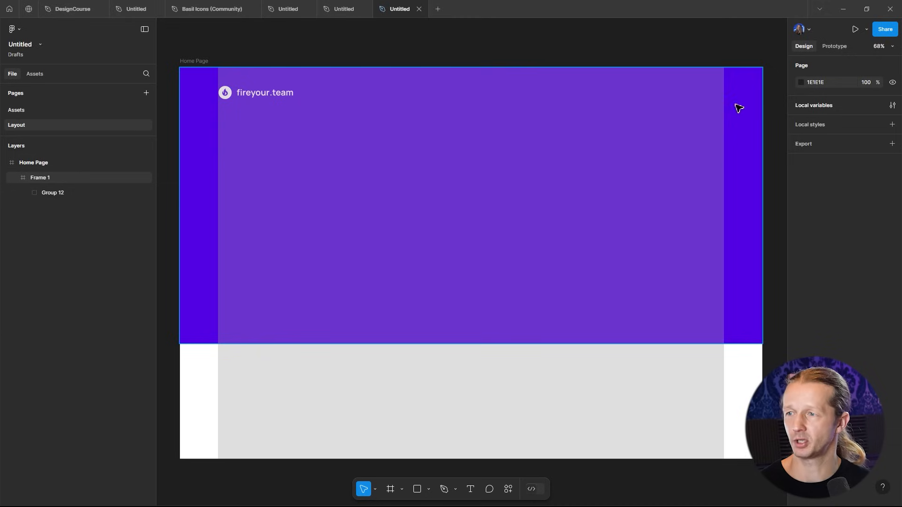
- Check the logo group's position within the frames with the layout grid hidden
left_click(695, 134)
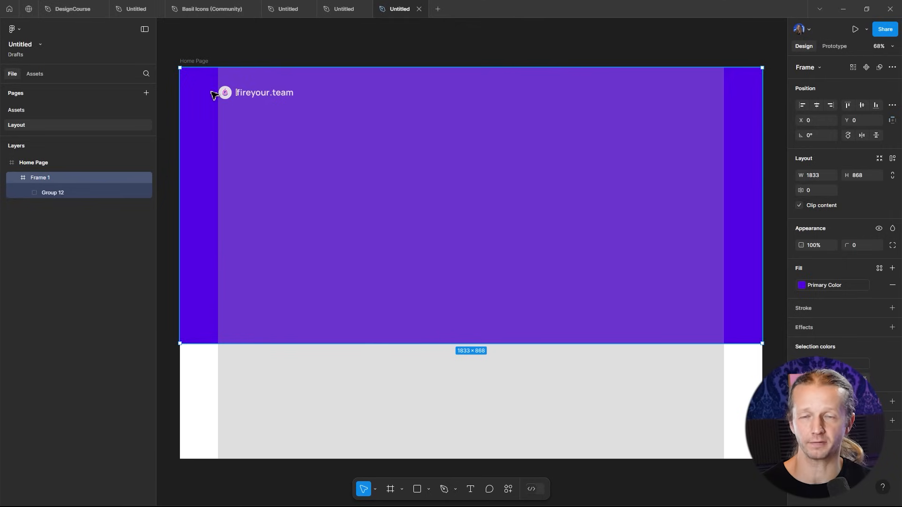
left_click(190, 61)
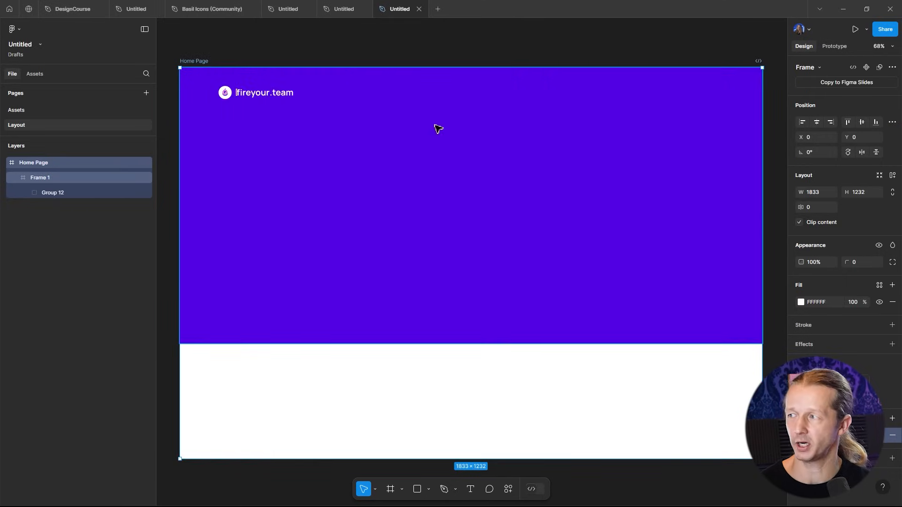
left_click(234, 46)
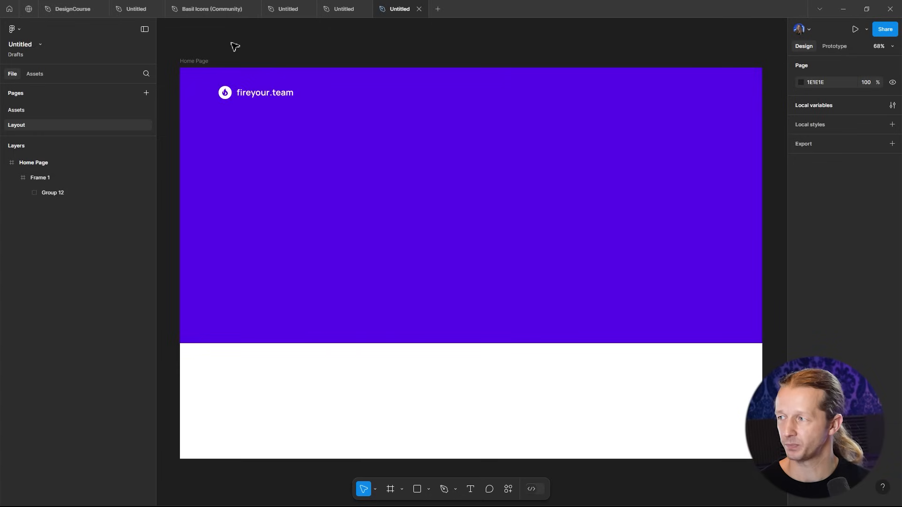
left_click_drag(268, 53, 282, 64)
left_click(282, 109)
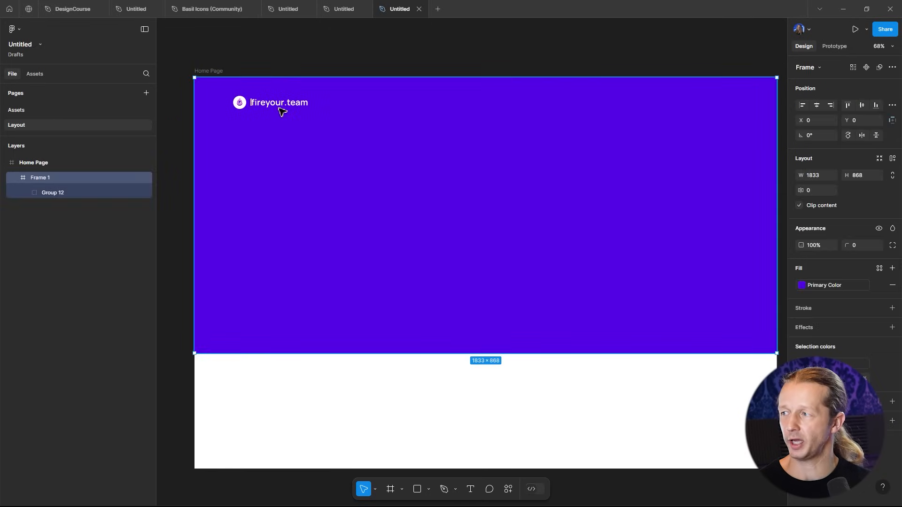
left_click(291, 107)
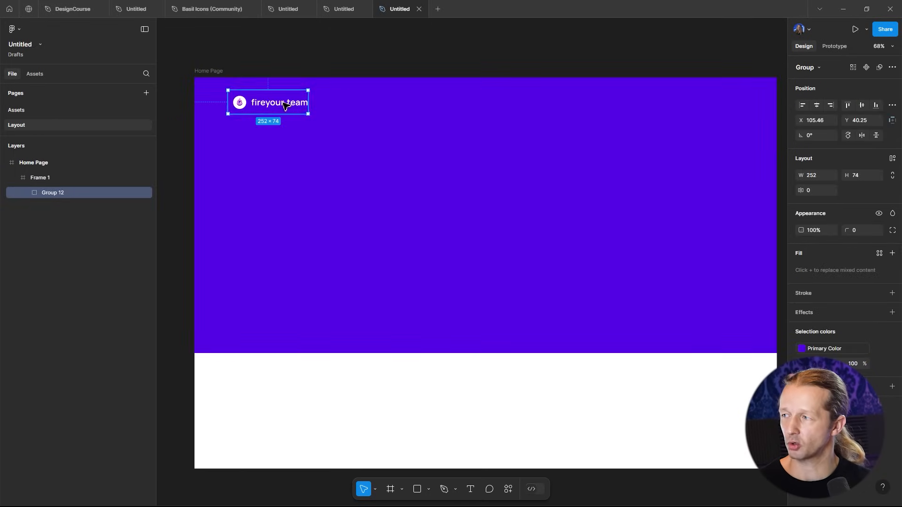
left_click(312, 58)
left_click_drag(423, 119, 417, 115)
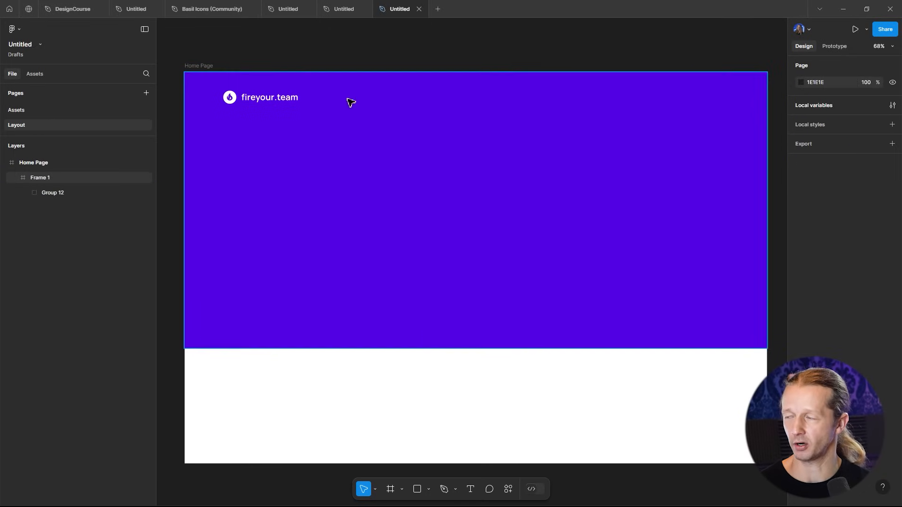
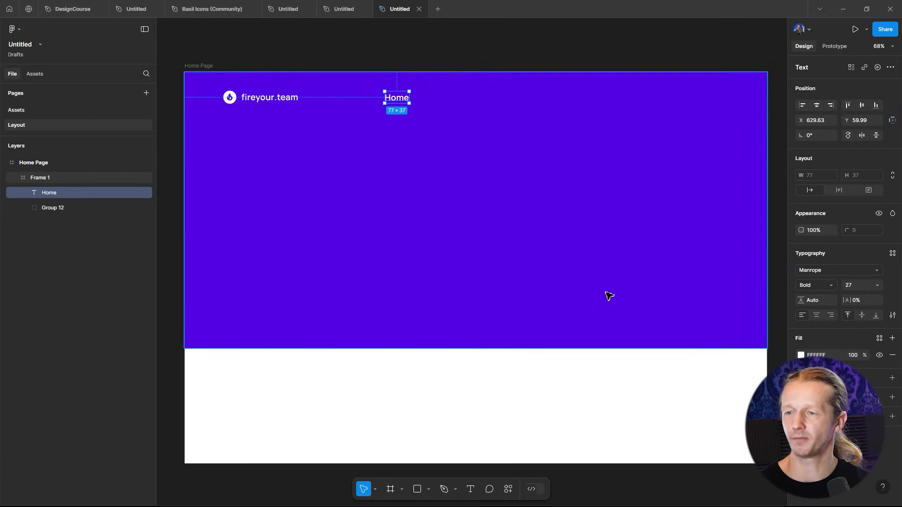
left_click(853, 284)
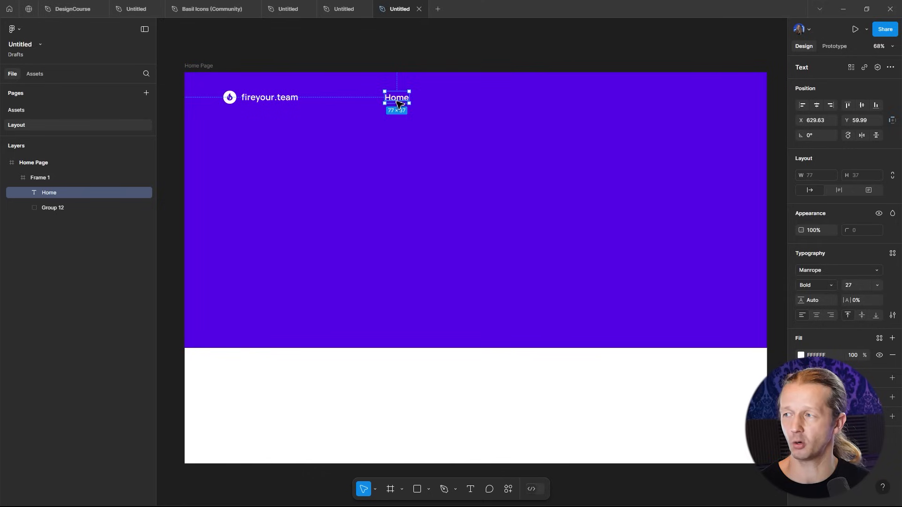
left_click_drag(397, 97, 439, 229)
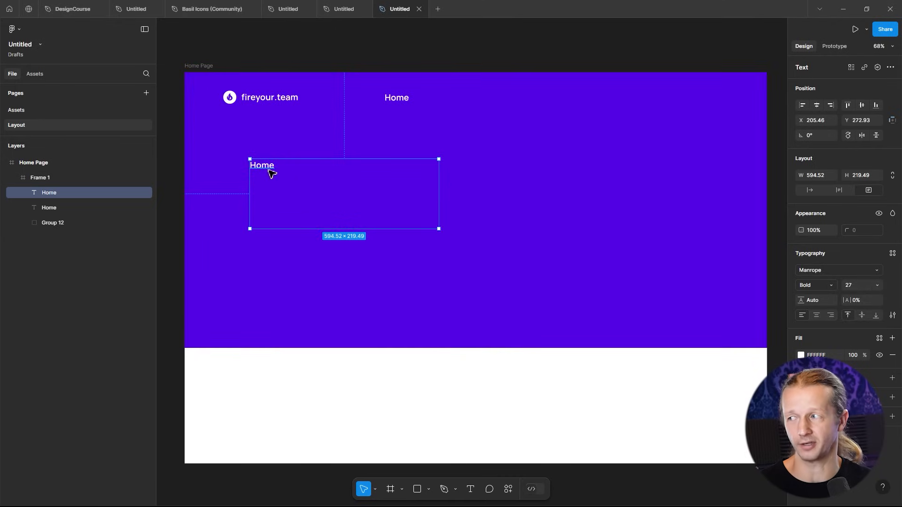
key("Delete")
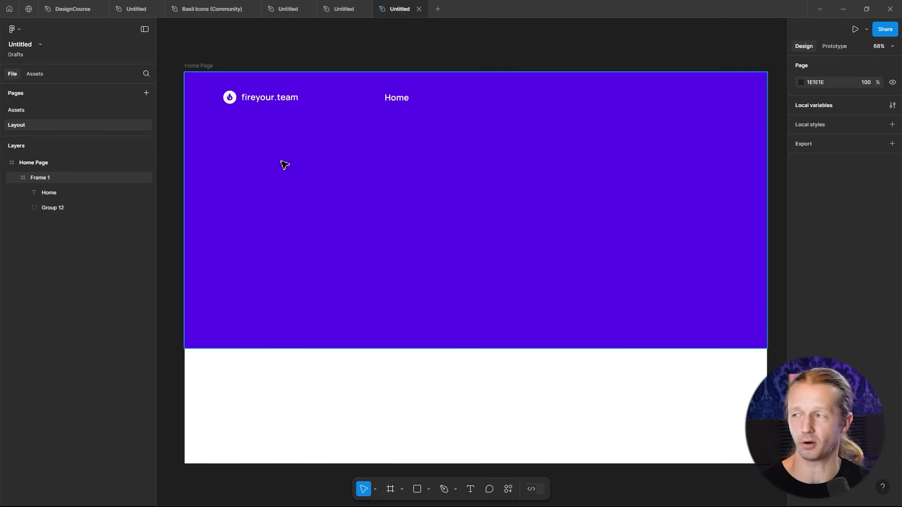
- Set the Home nav link's font size to 14
left_click(396, 100)
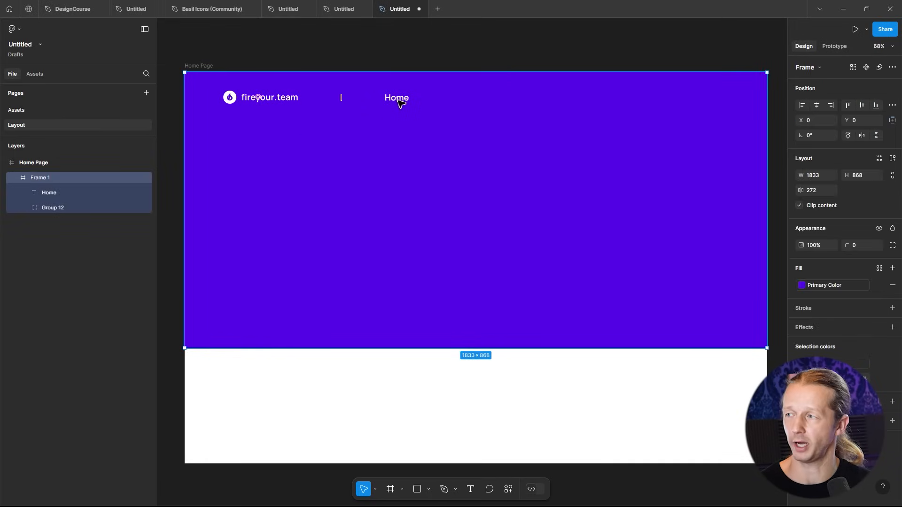
left_click(397, 102)
left_click_drag(397, 101, 394, 101)
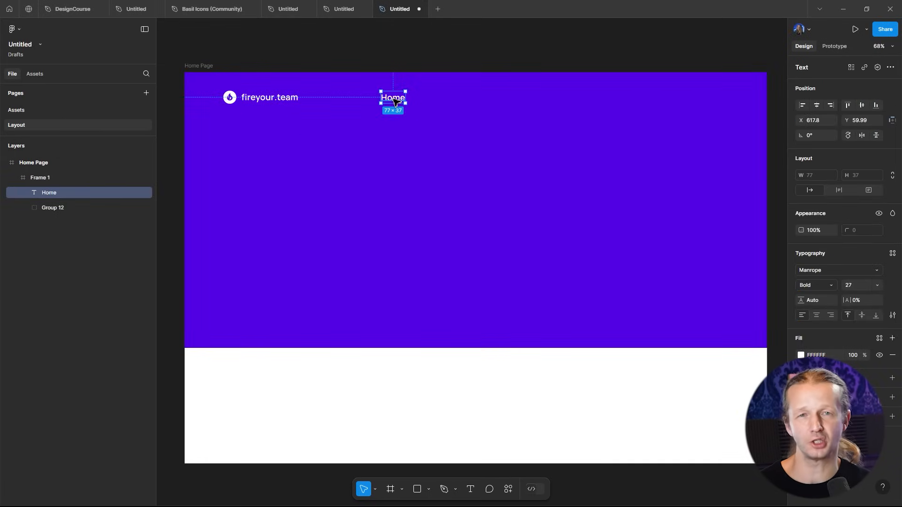
left_click(850, 285)
type("14")
key("Return")
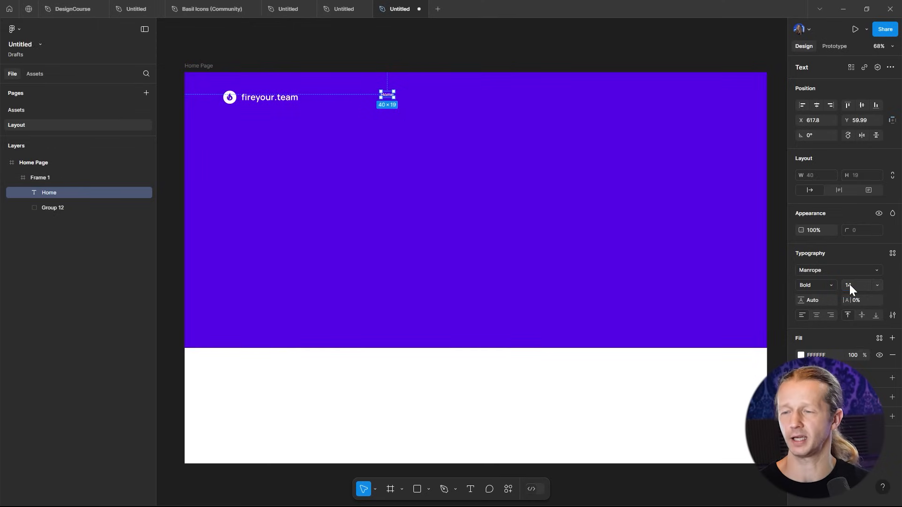
- Set the Home nav link's font size to 30
left_click(408, 64)
scroll(429, 86, "up", 2)
scroll(374, 127, "right", 2)
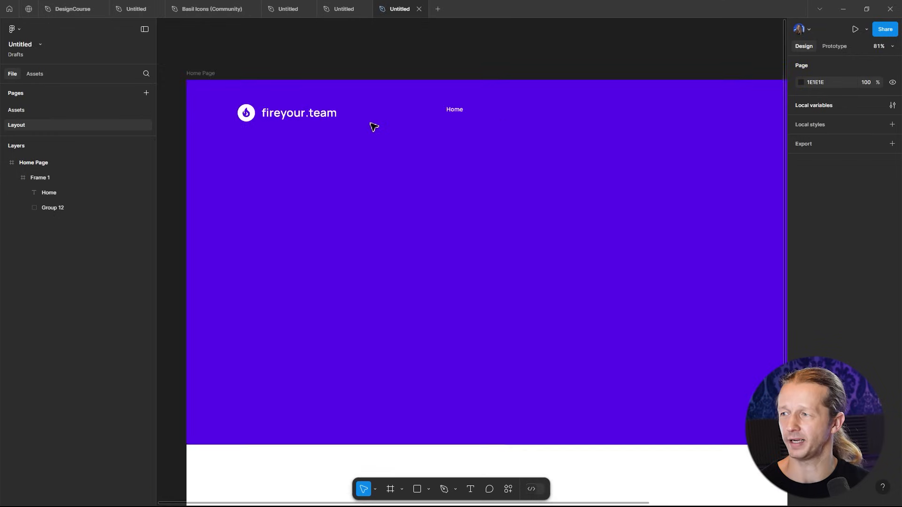
scroll(374, 127, "up", 4)
left_click(511, 102)
left_click_drag(511, 102, 517, 114)
left_click(556, 25)
scroll(590, 55, "down", 4)
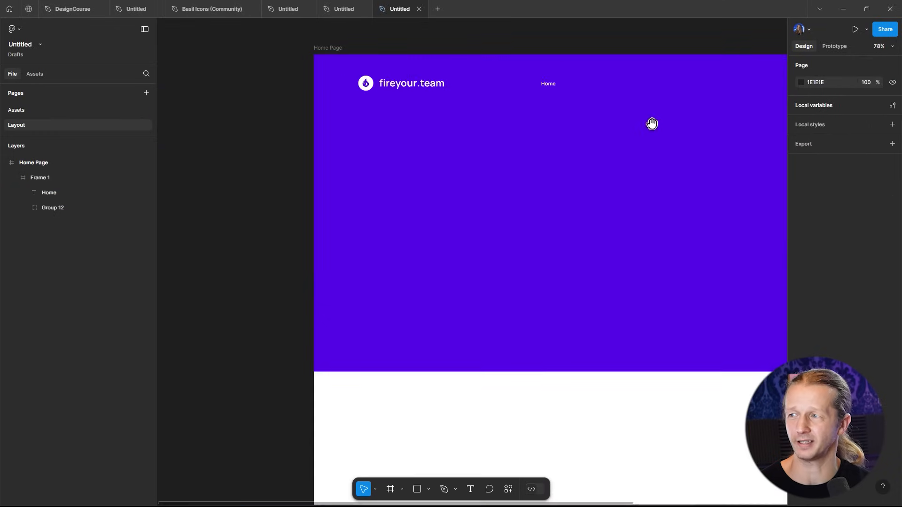
left_click_drag(652, 123, 532, 140)
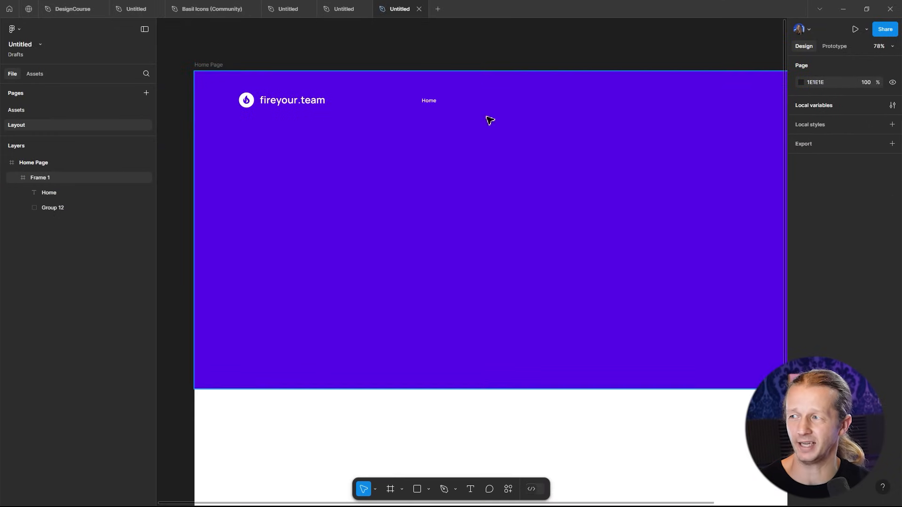
left_click(432, 102)
left_click(853, 285)
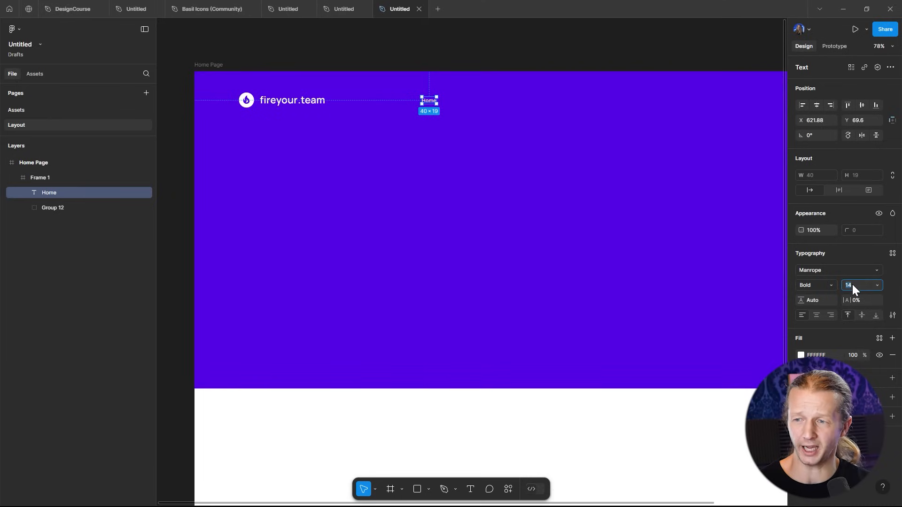
type("30")
key("Return")
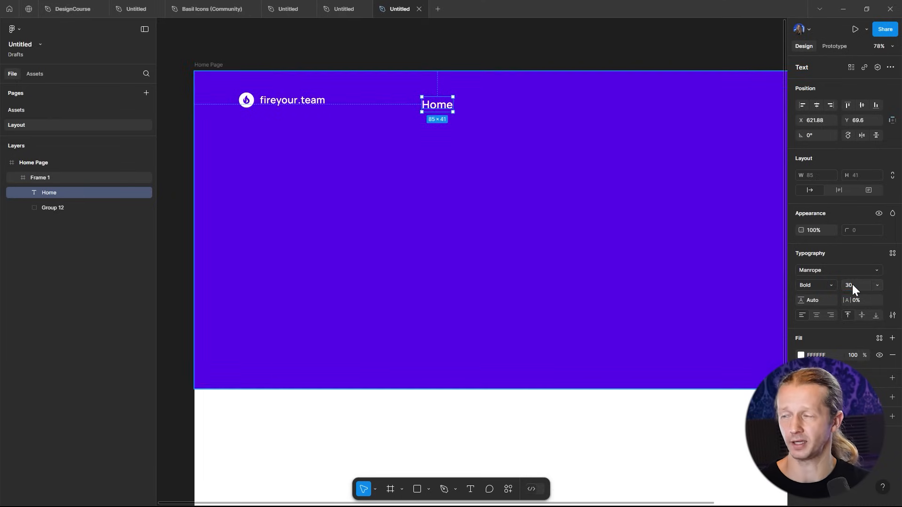
- Move the Home nav link slightly to the left
left_click(529, 53)
scroll(529, 52, "right", 2)
left_click(394, 112)
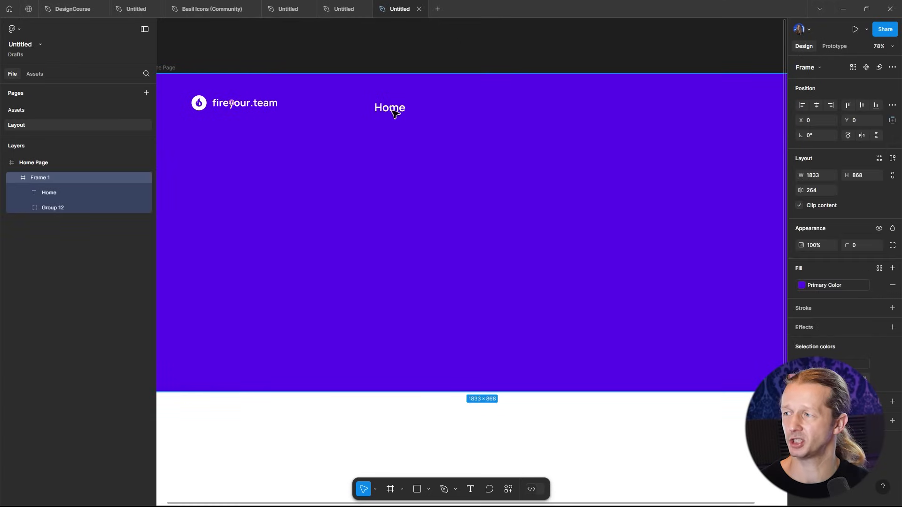
left_click(395, 112)
left_click_drag(394, 112, 387, 107)
left_click(478, 71)
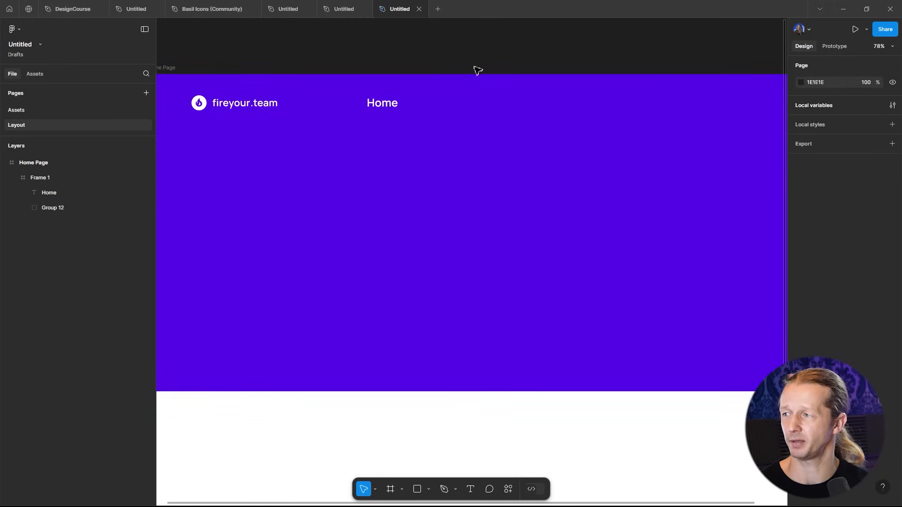
- Set the Home nav link's font size to 24
scroll(526, 80, "down", 3)
scroll(524, 120, "up", 4)
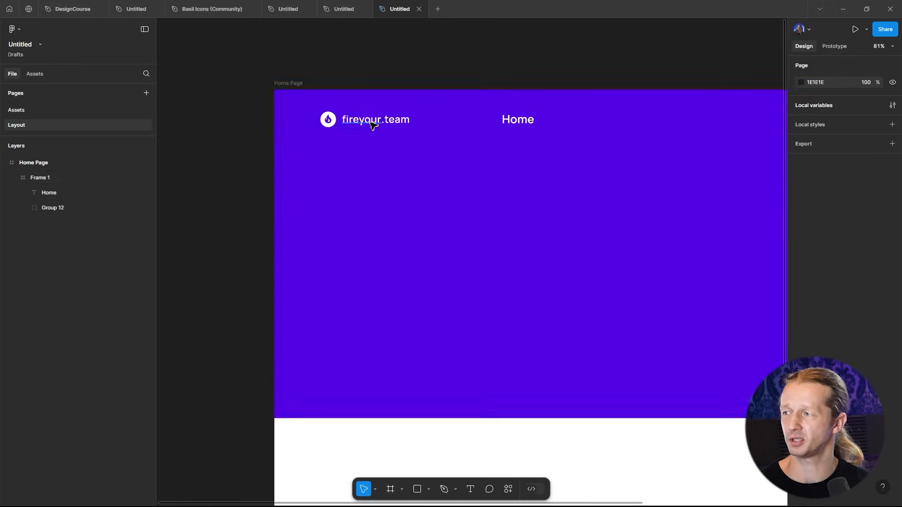
scroll(469, 146, "down", 3)
left_click(444, 160)
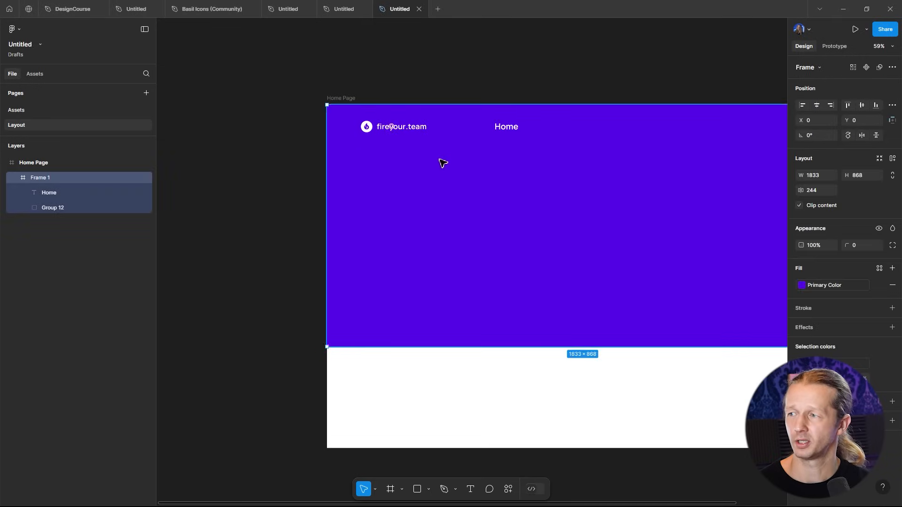
left_click_drag(525, 156, 391, 161)
left_click(381, 130)
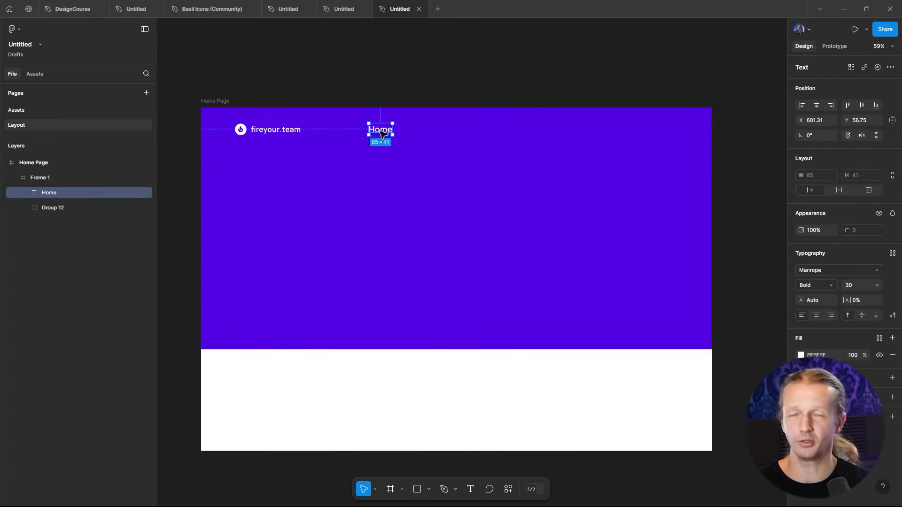
left_click(856, 287)
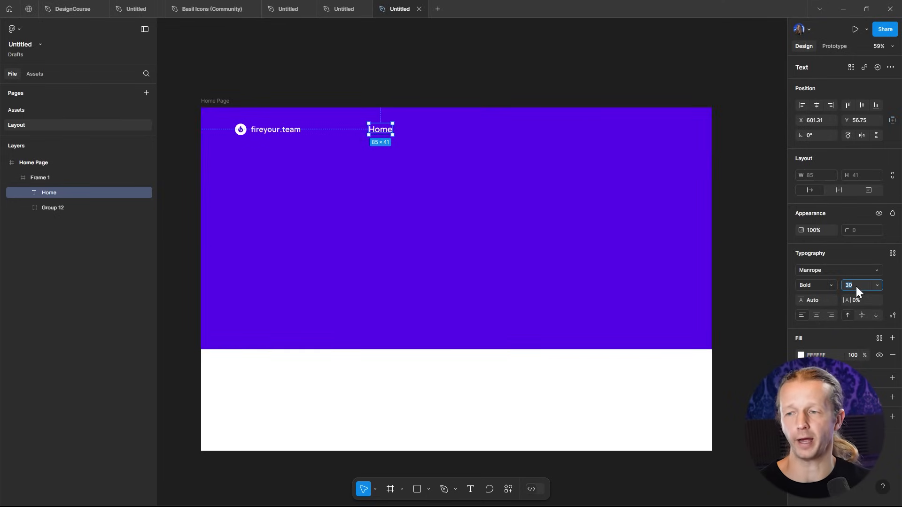
key("Return")
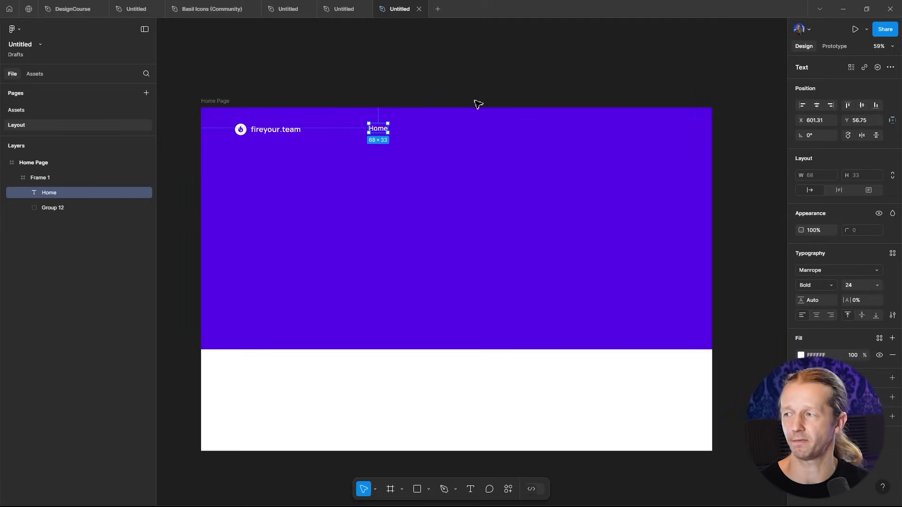
- Move the Home nav link slightly down and change its font weight to Regular
left_click(475, 100)
left_click_drag(417, 84, 459, 87)
scroll(389, 145, "up", 3)
mouse_move(434, 124)
left_mouse_down()
mouse_move(447, 138)
mouse_move(437, 130)
left_mouse_up()
left_click(438, 130)
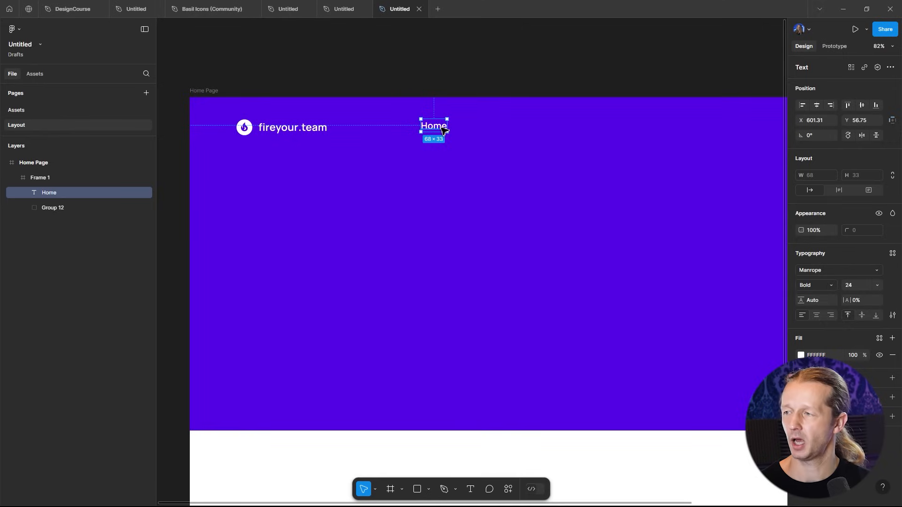
left_click_drag(449, 131, 449, 135)
left_click(816, 286)
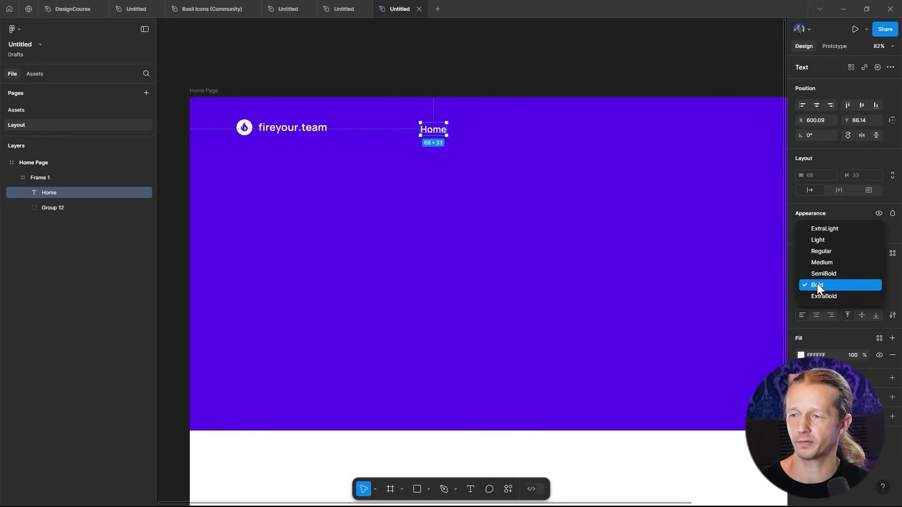
left_click(819, 253)
- Nudge the Home nav link up slightly to line up with the logo
left_click(497, 74)
scroll(494, 75, "left", 2)
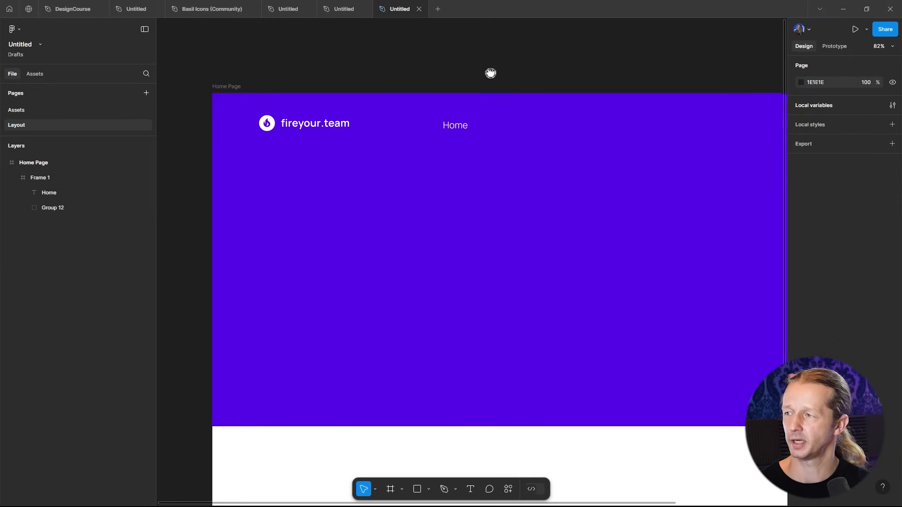
double_click(462, 130)
key("Up")
key("Up")
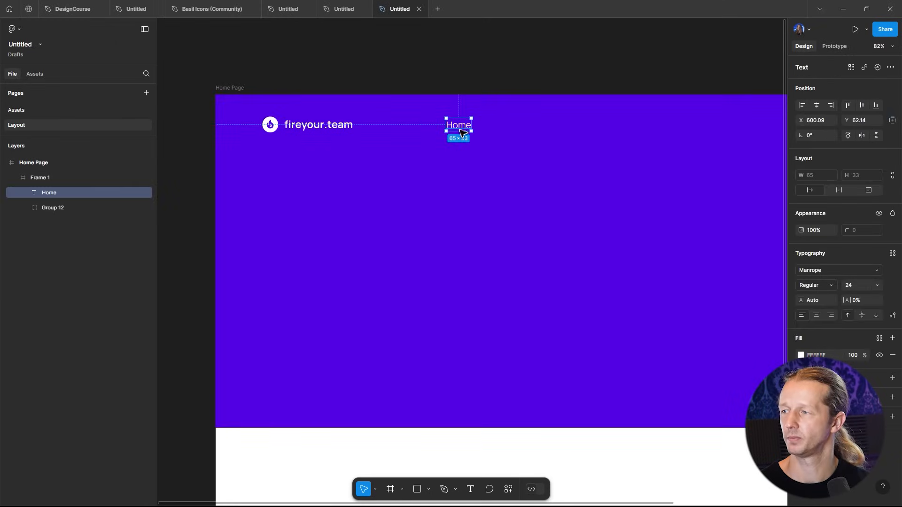
- Duplicate the Home link to its right and change the copy's text to AI Solutions
left_click(498, 64)
scroll(429, 79, "right", 3)
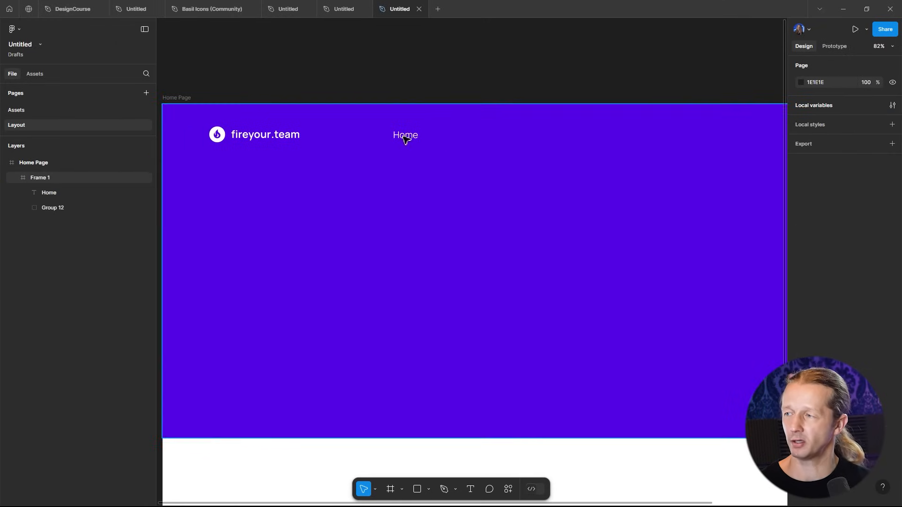
double_click(405, 138)
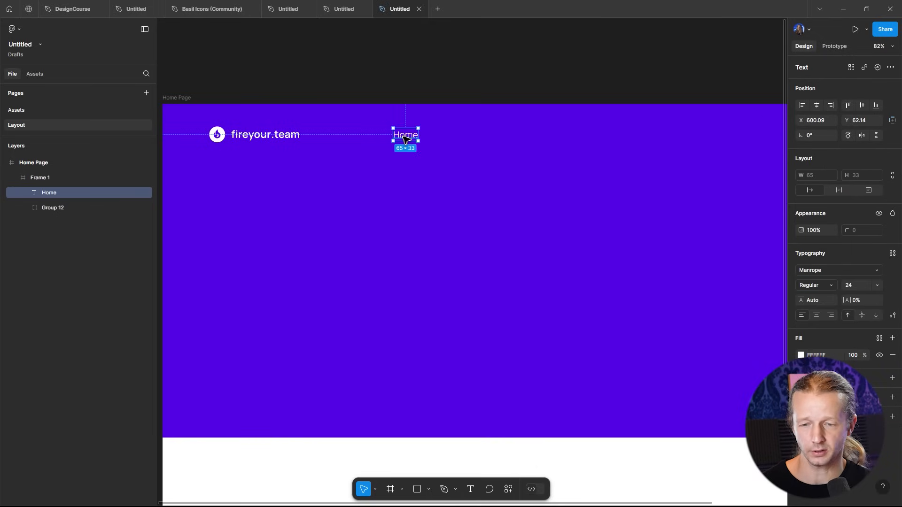
left_click_drag(407, 140, 466, 142)
type("AI Solution")
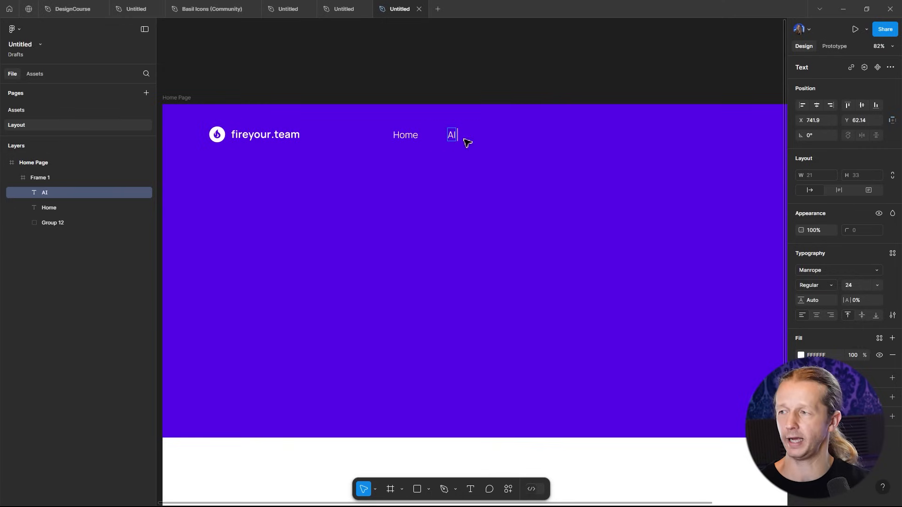
key("Escape")
left_click(545, 91)
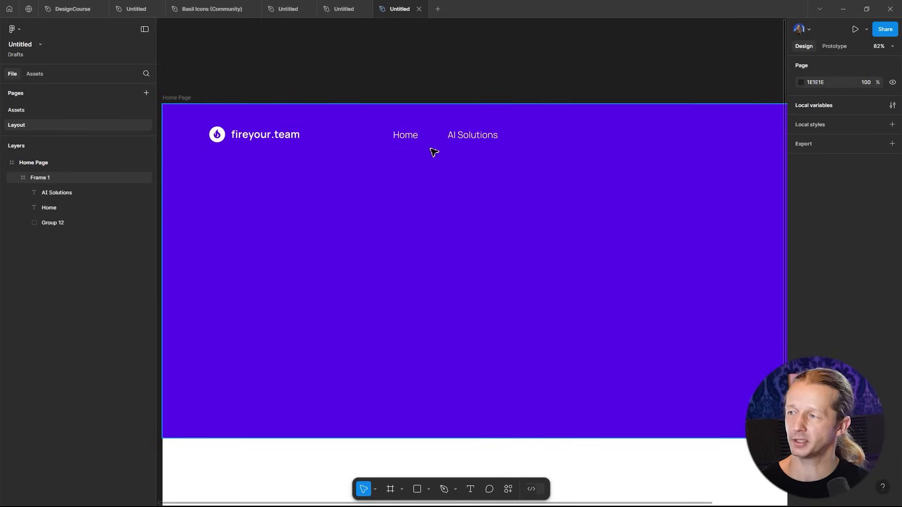
- Reposition the AI Solutions link closer to Home, leaving a small gap between them
scroll(429, 148, "up", 5)
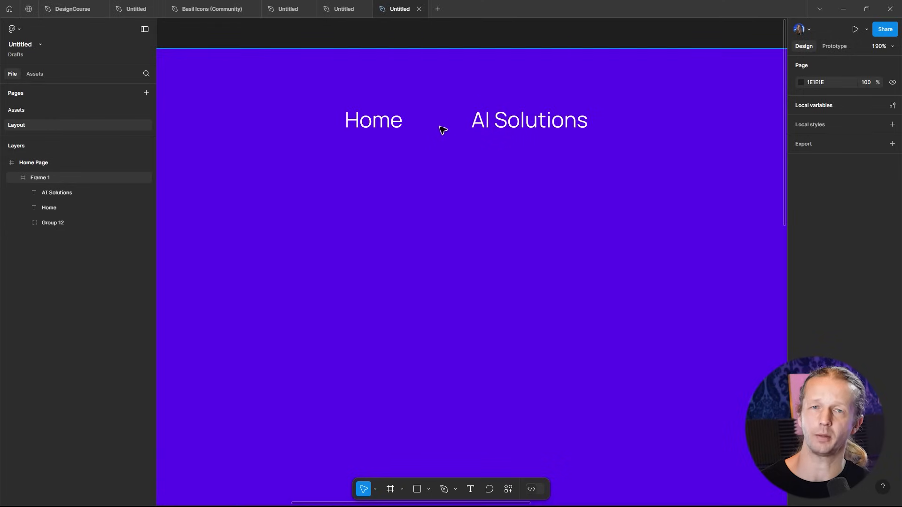
double_click(517, 126)
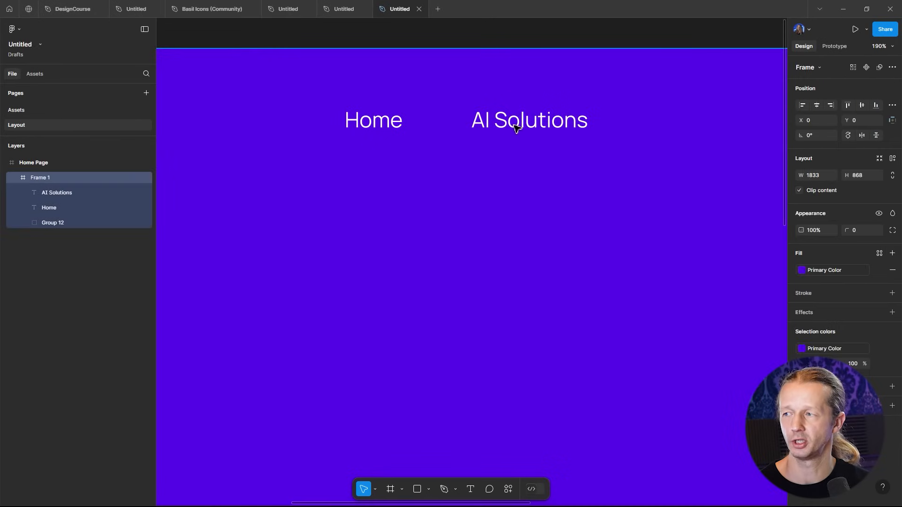
left_click_drag(542, 131, 479, 140)
left_click(437, 72)
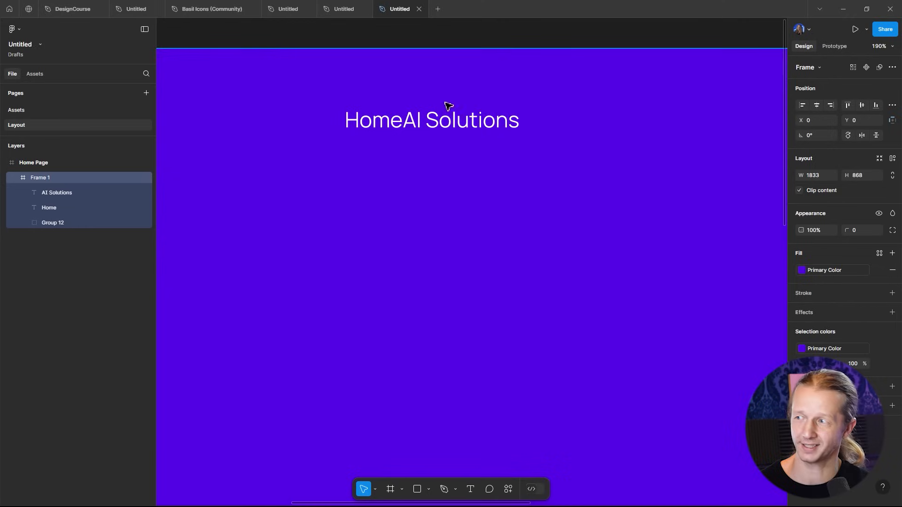
left_click(459, 126)
left_click_drag(453, 126, 478, 125)
left_click(459, 36)
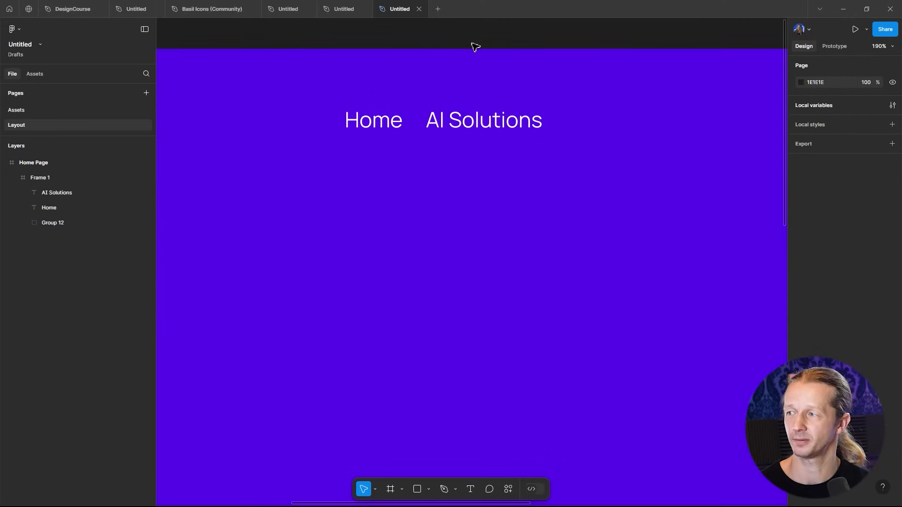
- Move the AI Solutions link slightly right to widen the spacing after Home
scroll(471, 43, "down", 5)
left_click_drag(478, 64, 534, 107)
left_click(506, 38)
left_click_drag(506, 38, 440, 83)
scroll(455, 101, "down", 1)
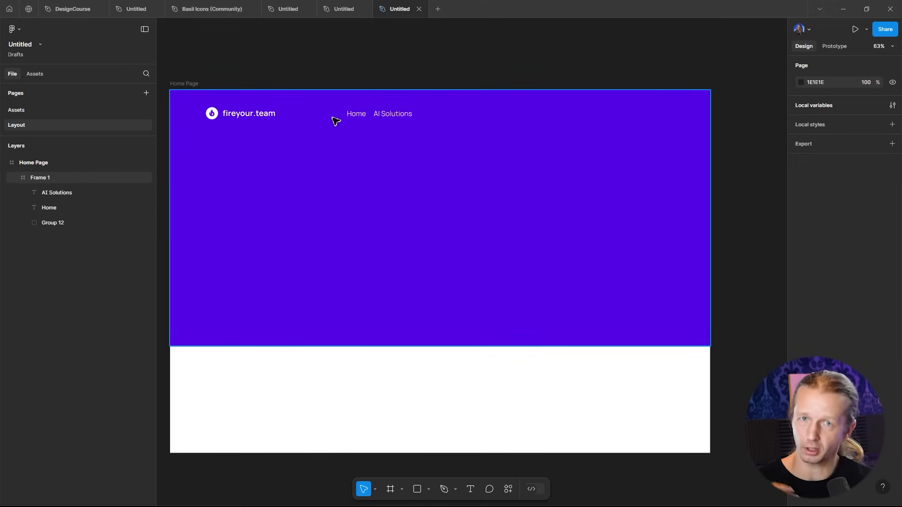
scroll(326, 118, "up", 4)
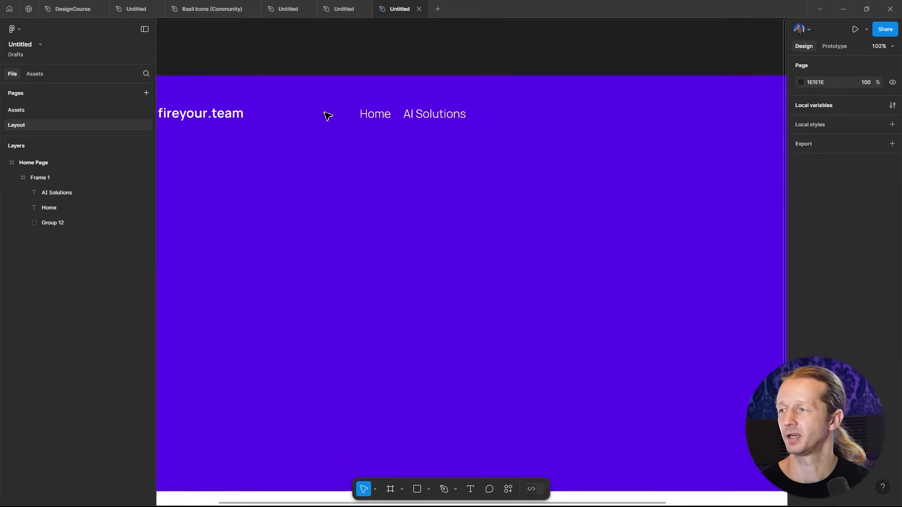
left_click(438, 117)
left_click_drag(453, 121, 467, 122)
left_click(484, 55)
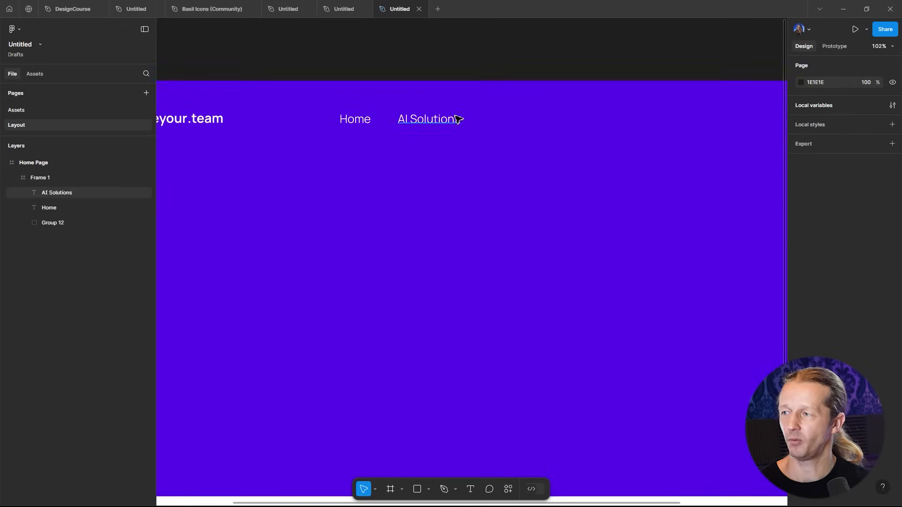
scroll(459, 119, "up", 5)
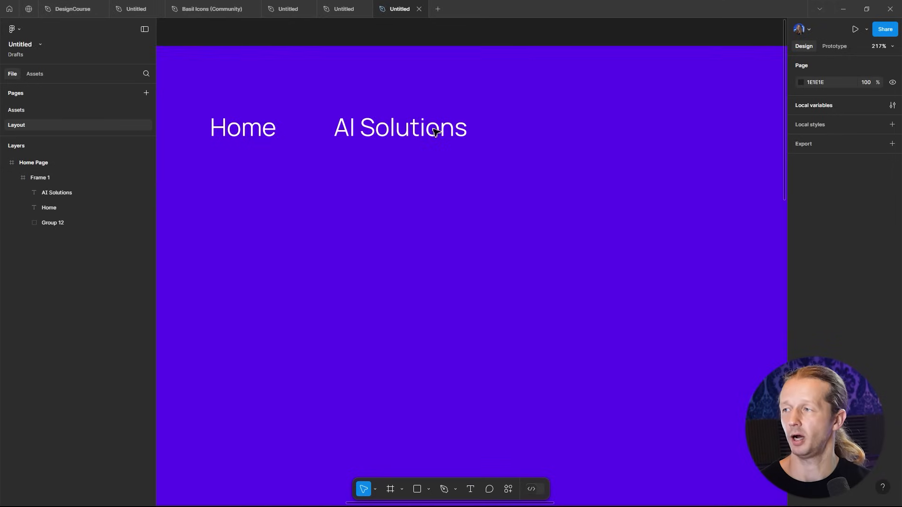
scroll(448, 94, "up", 2)
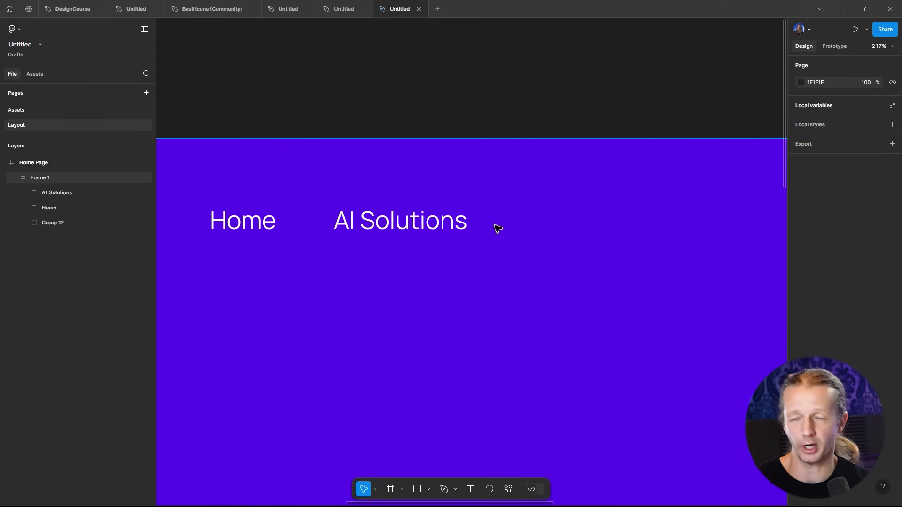
- Draw a small downward chevron with the Pen tool just right of the AI Solutions link
left_click(456, 491)
left_click(443, 489)
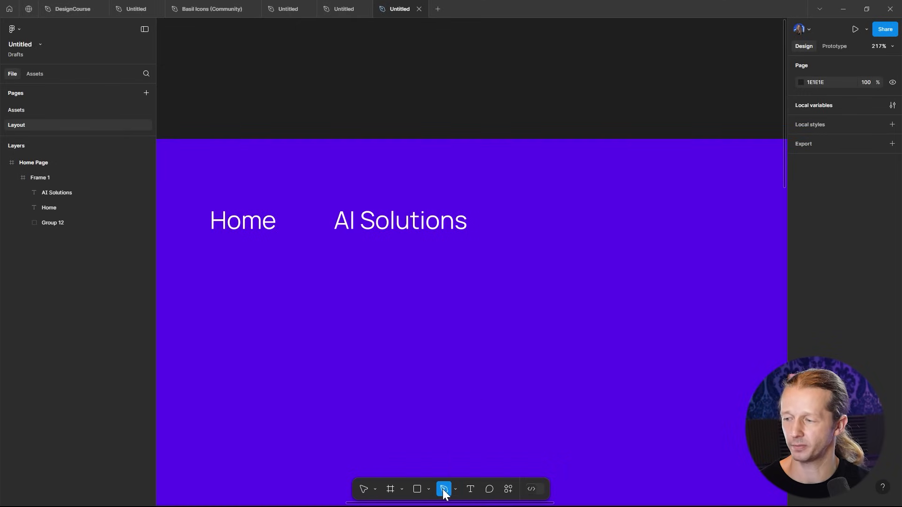
scroll(487, 228, "up", 5)
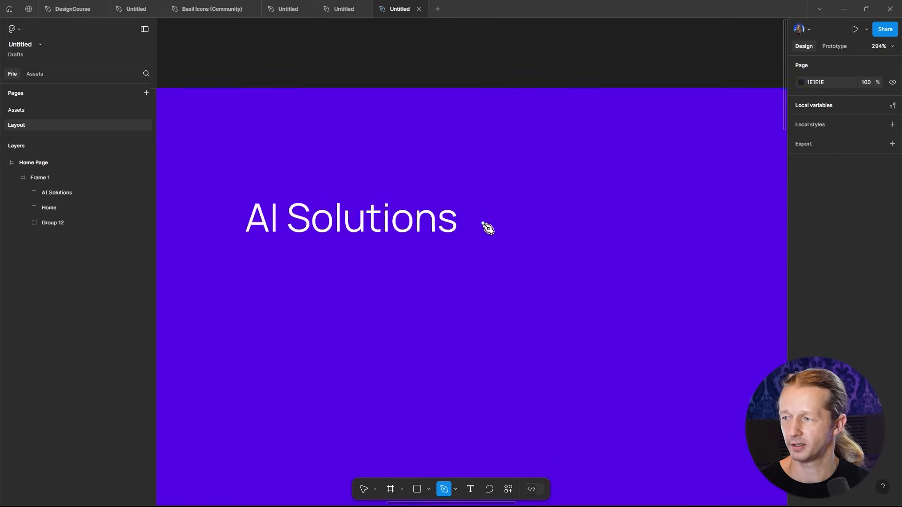
left_click(470, 214)
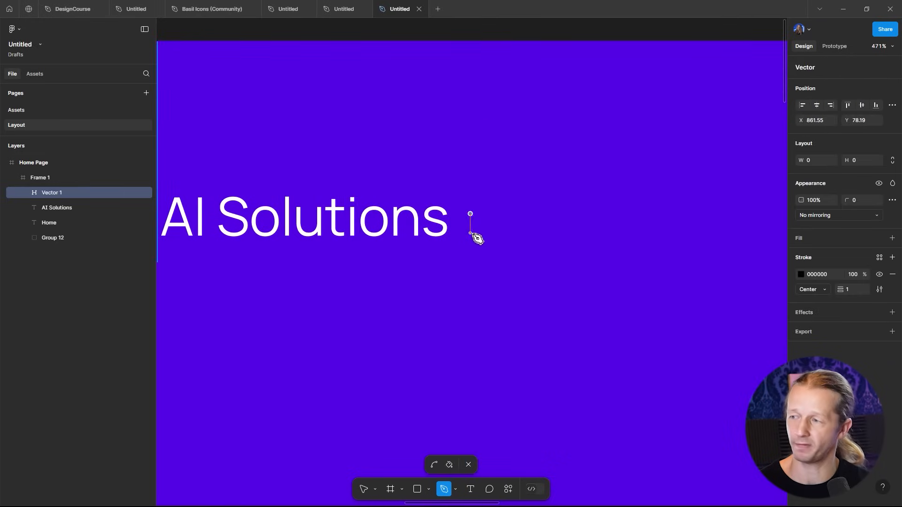
left_click(484, 228)
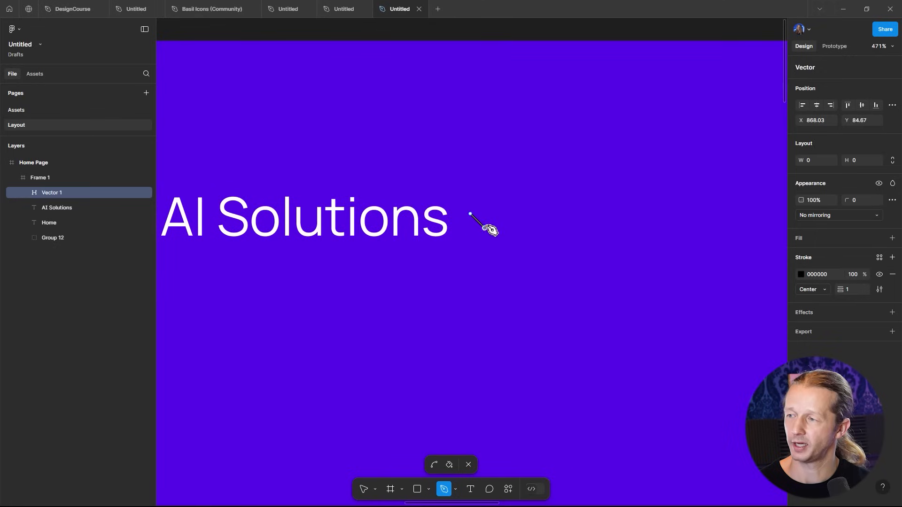
left_click(499, 214)
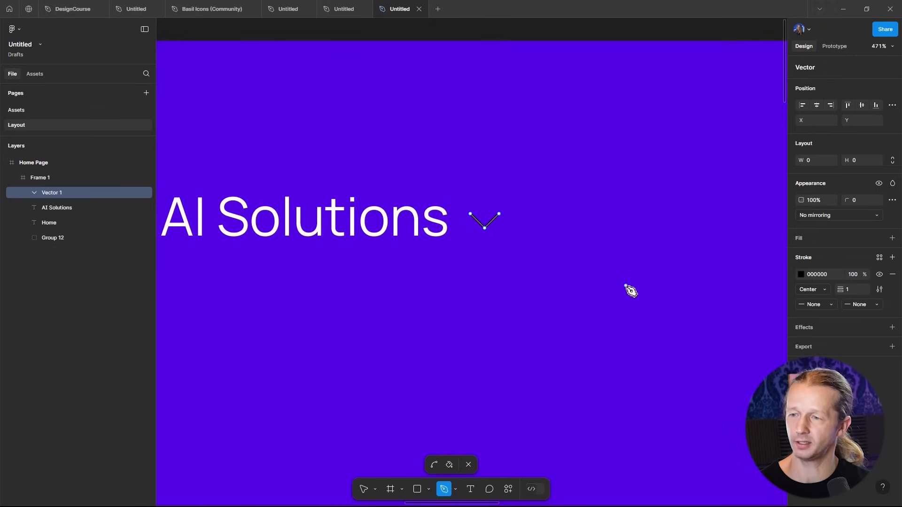
- Set the chevron's stroke colour to FFFFFF and its stroke weight to 2
left_click(800, 275)
left_click_drag(712, 294, 658, 247)
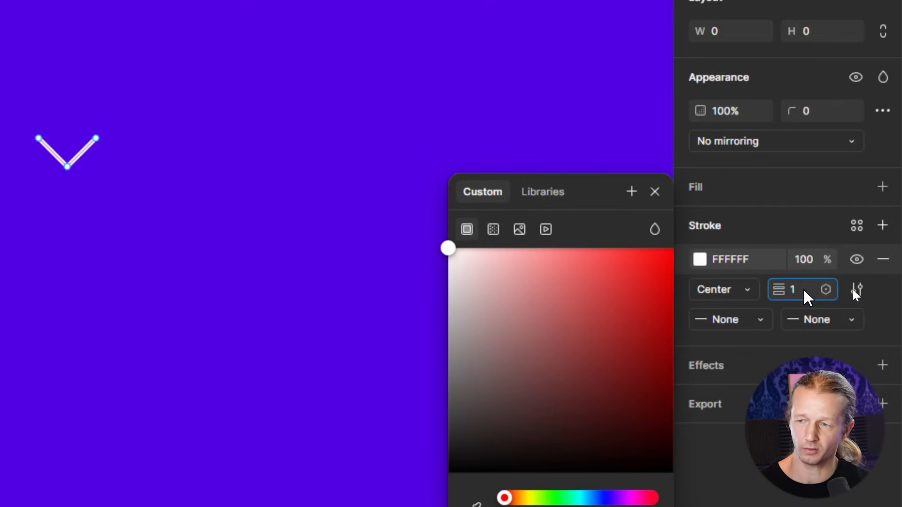
key("Up")
key("Return")
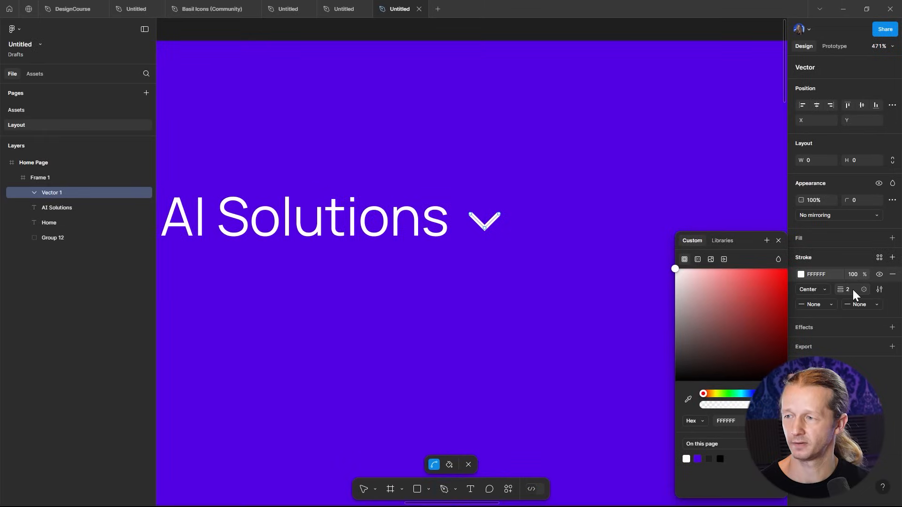
key("Escape")
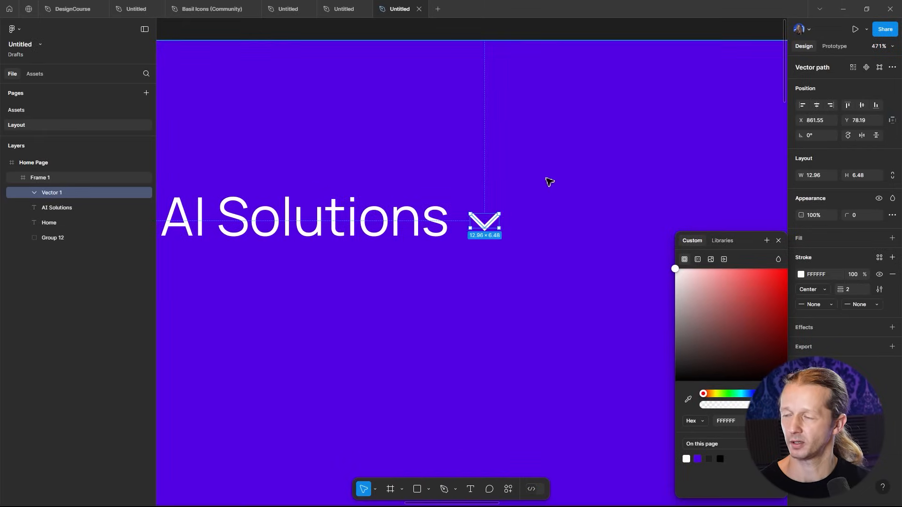
key("Escape")
- Duplicate the AI Solutions link to the right of the chevron and change the copy's text to FAQ
scroll(564, 176, "down", 5)
left_click(498, 106)
scroll(516, 91, "down", 8)
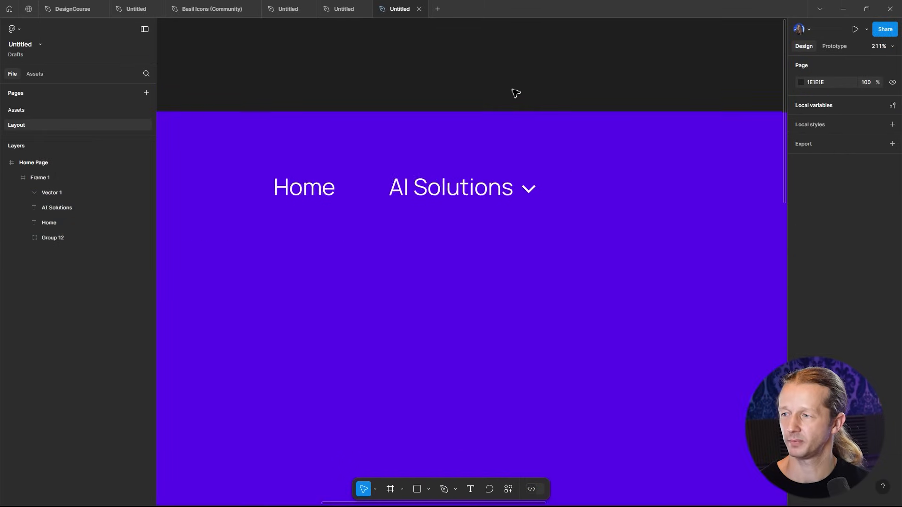
scroll(570, 105, "down", 4)
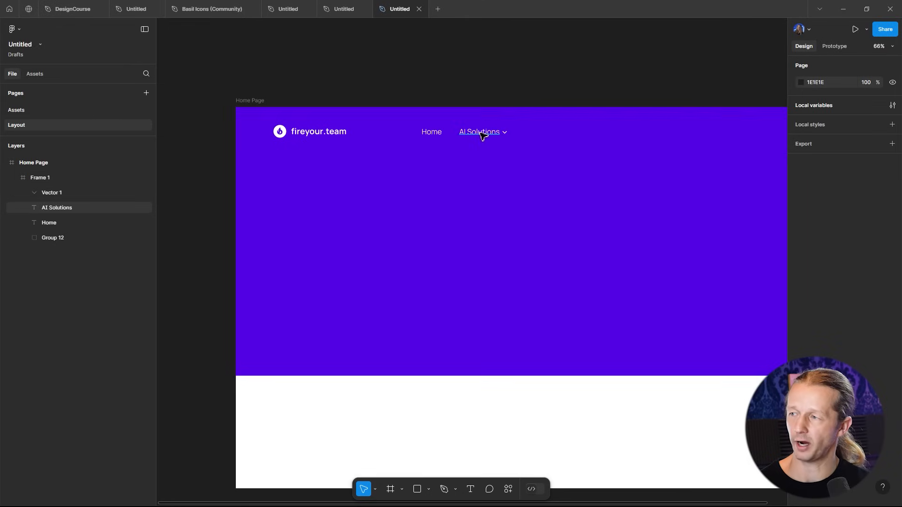
scroll(503, 135, "up", 10)
left_click(535, 137)
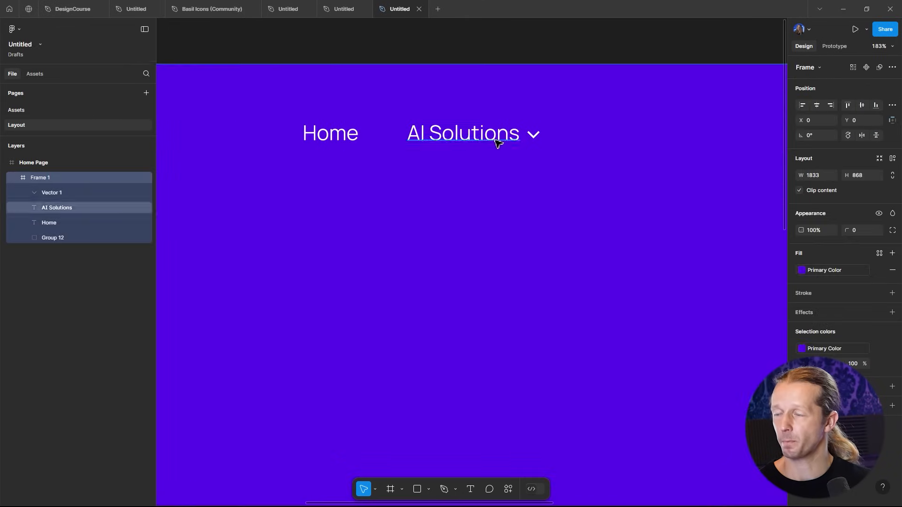
scroll(491, 139, "down", 5)
left_click(480, 137)
left_click_drag(476, 139, 586, 137)
double_click(590, 136)
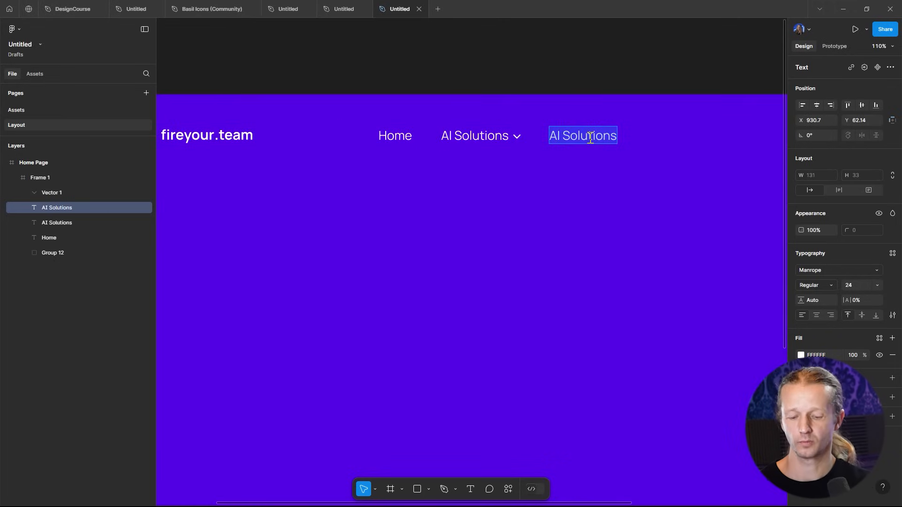
type("FAQ")
key("Escape")
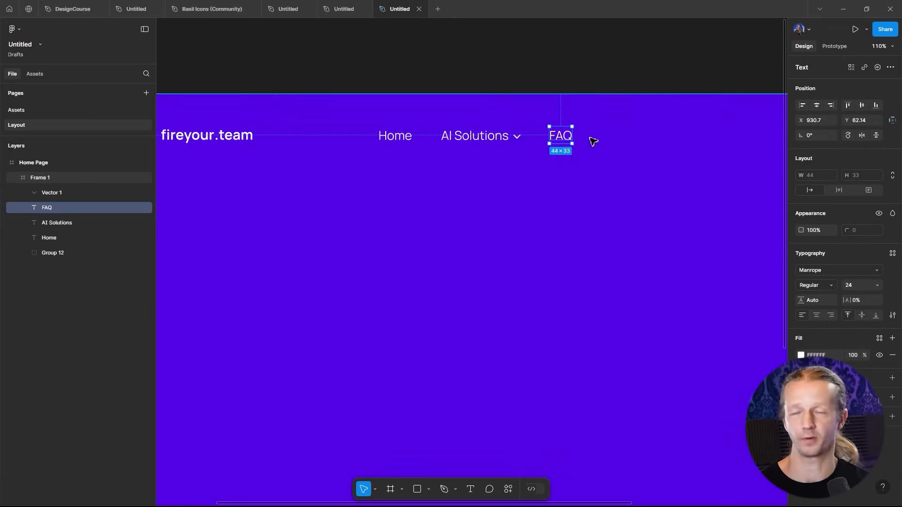
- Duplicate the FAQ link to its right and change the copy's text to Contact
left_click_drag(564, 137, 614, 137)
double_click(614, 137)
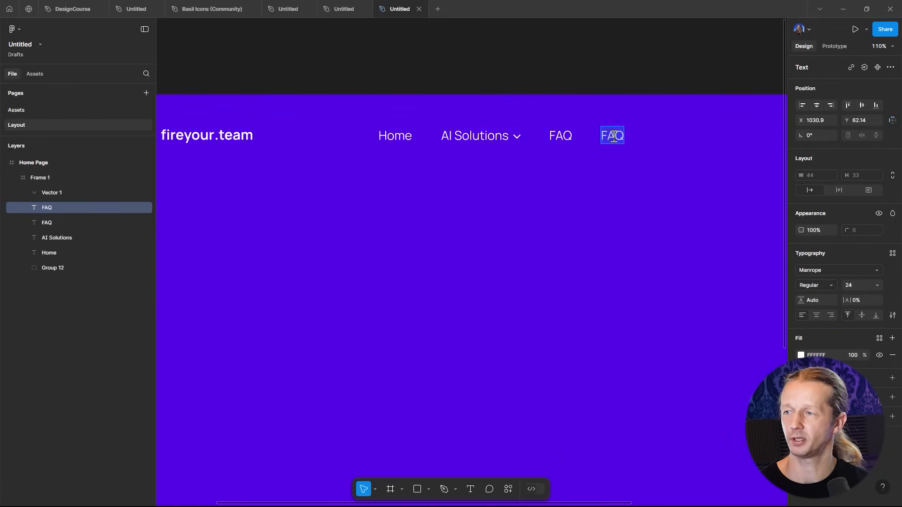
type("Contact")
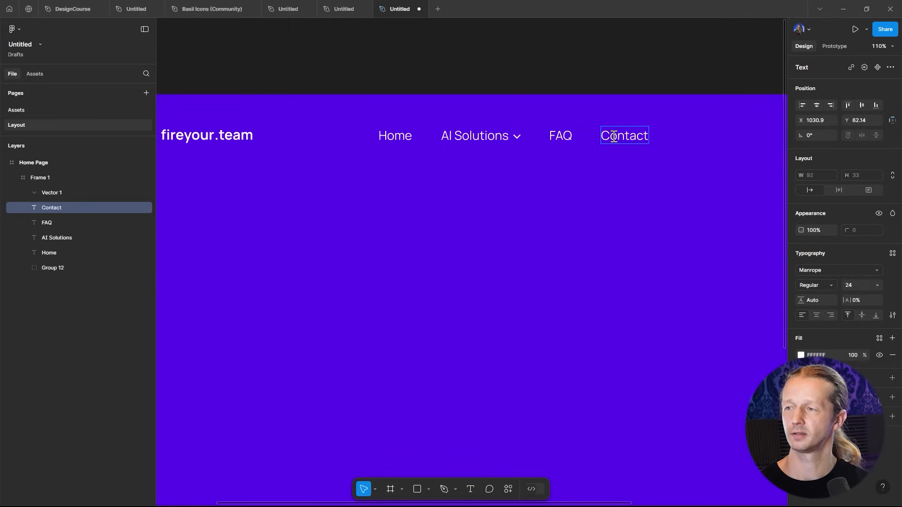
left_click(597, 80)
left_click_drag(619, 75, 586, 73)
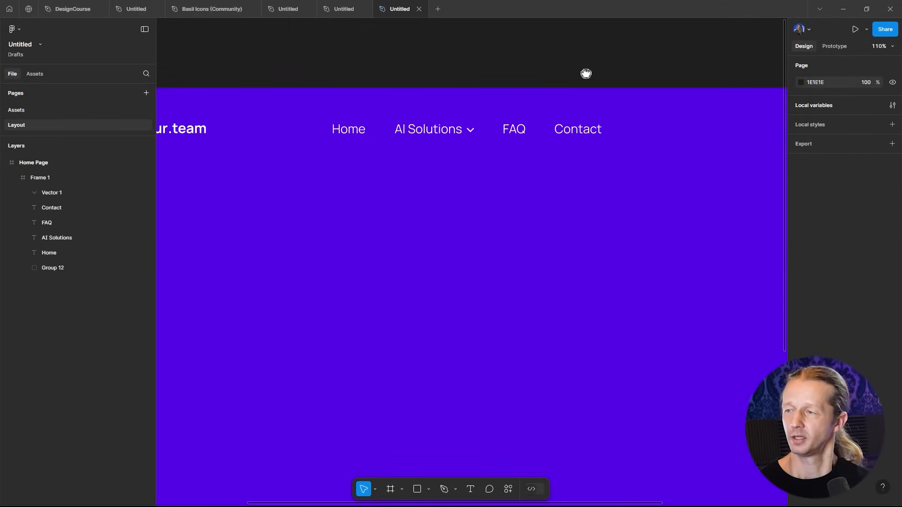
- Nudge the Contact link so its gap after FAQ matches the 56 spacing between the other links
left_click(575, 134)
scroll(408, 109, "up", 3)
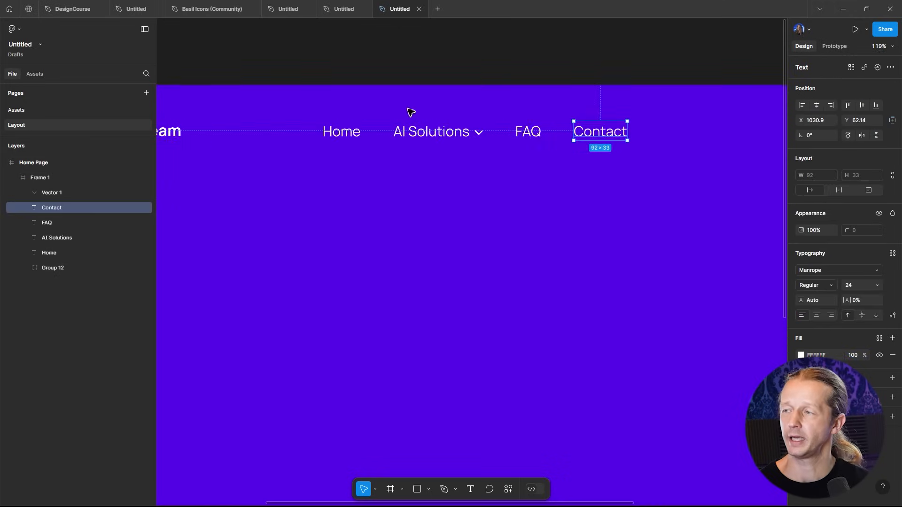
left_click_drag(621, 142, 618, 142)
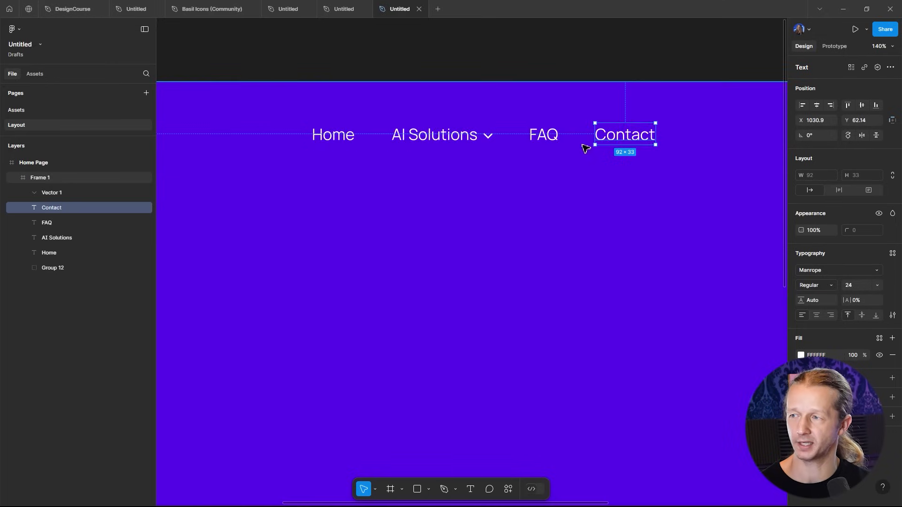
left_click_drag(621, 137, 621, 137)
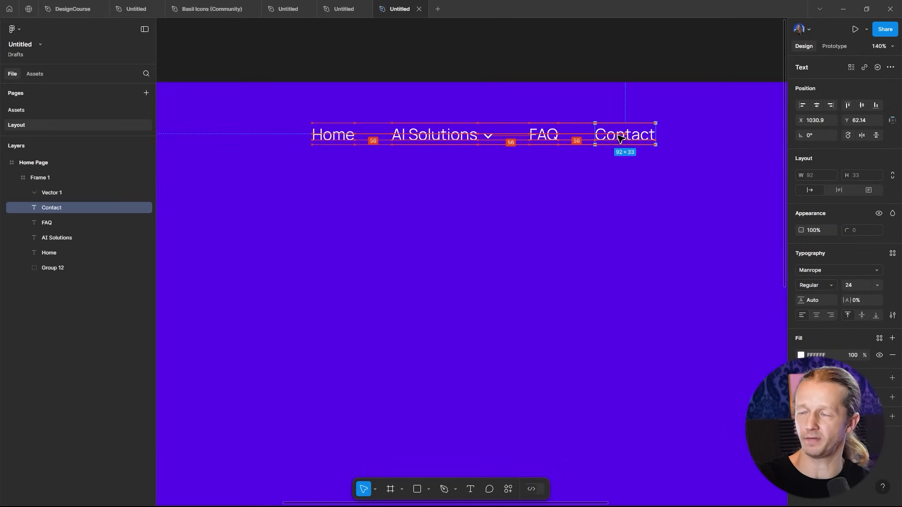
left_click(627, 66)
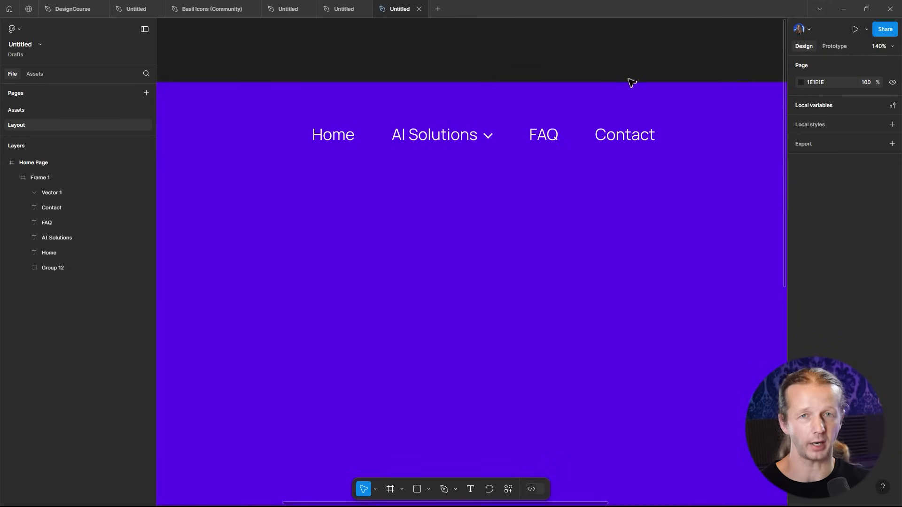
- Select all five navigation items and shift them together to the right within the hero frame
key("shift+1")
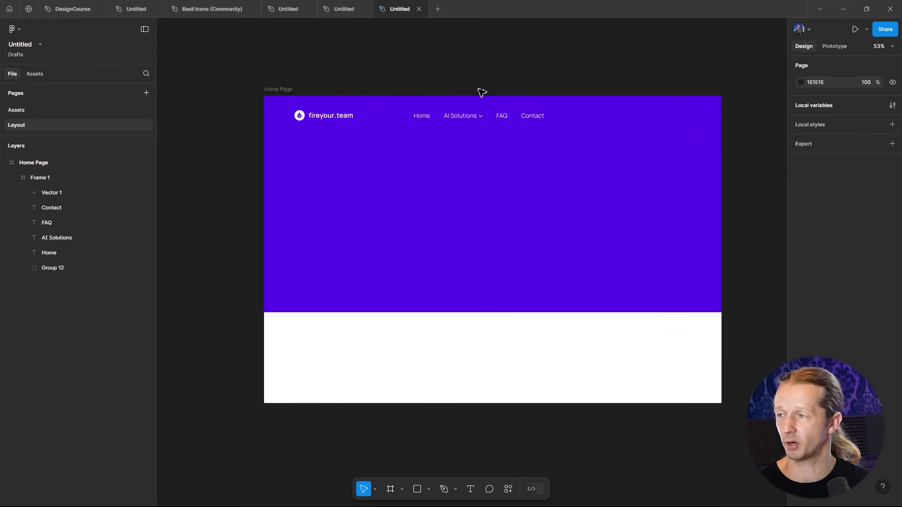
scroll(470, 86, "up", 5)
left_click_drag(317, 89, 676, 203)
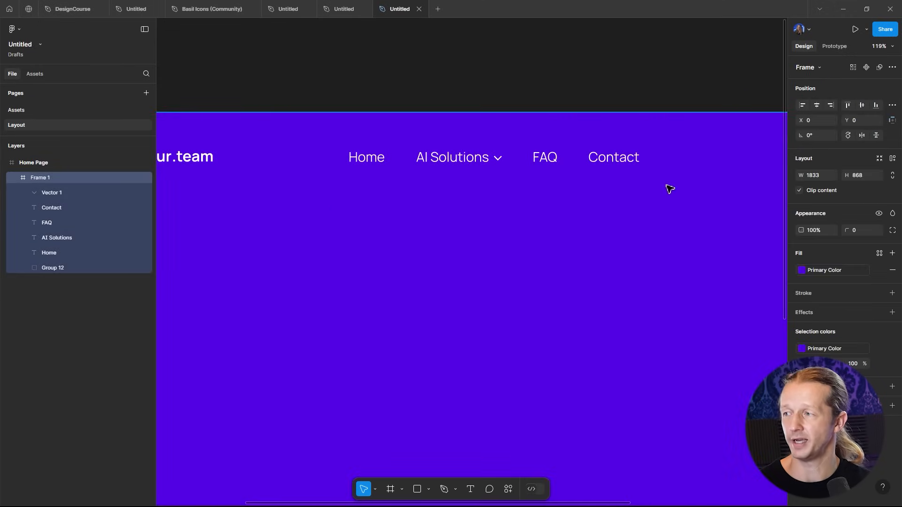
key("Escape")
left_click(624, 157)
left_click(552, 158, "shift")
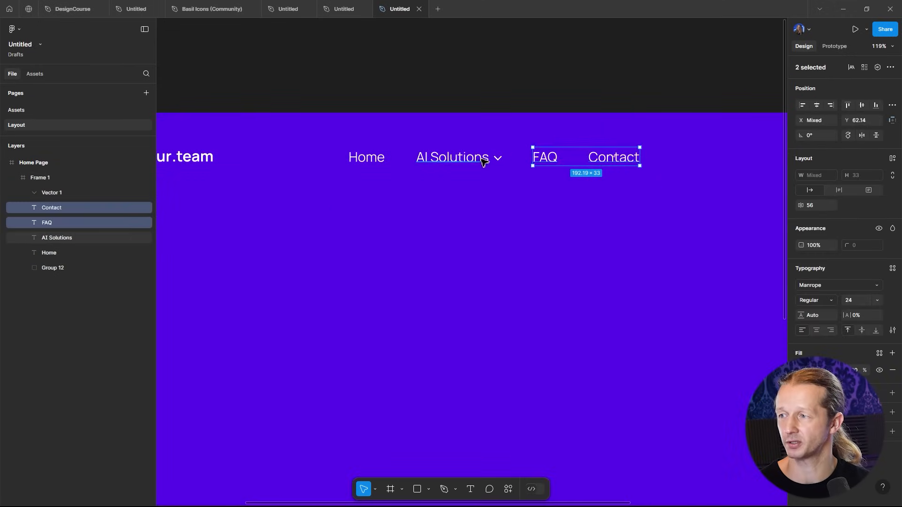
left_click(498, 162, "shift")
left_click(463, 159, "shift")
left_click(372, 158, "shift")
scroll(456, 184, "down", 5)
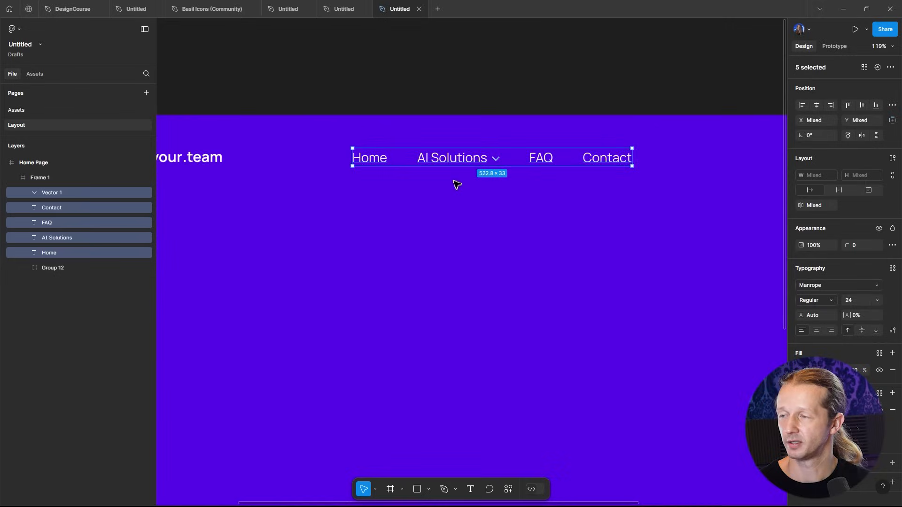
left_click_drag(482, 174, 507, 182)
scroll(471, 183, "up", 2)
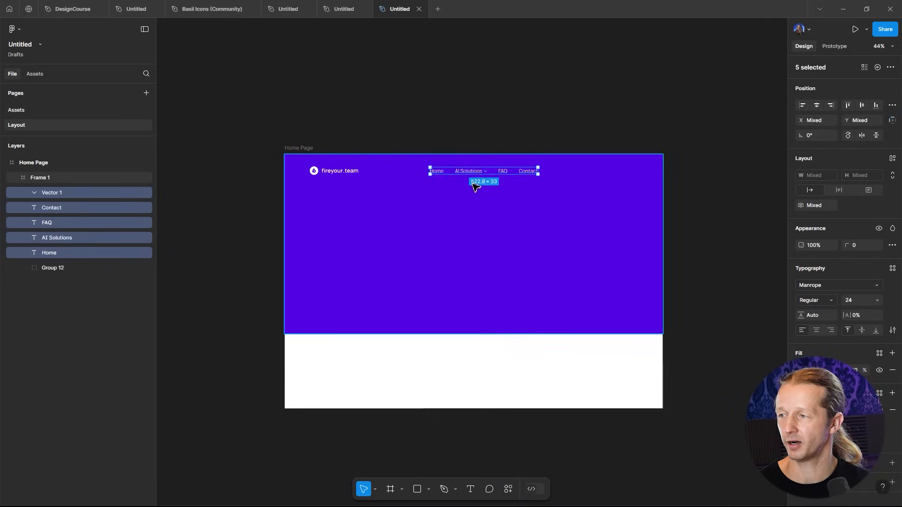
- Inspect the navigation's placement in the hero frame at different zoom levels
left_click(530, 135)
scroll(516, 97, "up", 2)
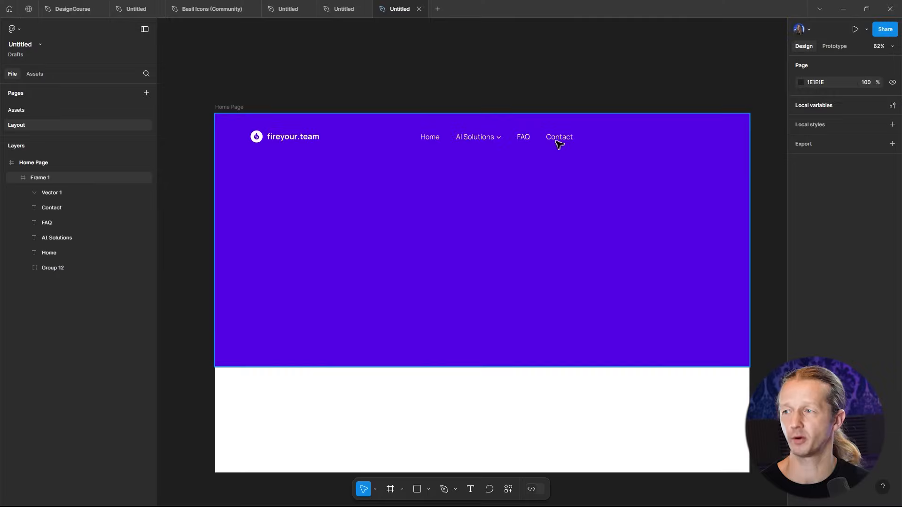
left_click(559, 144)
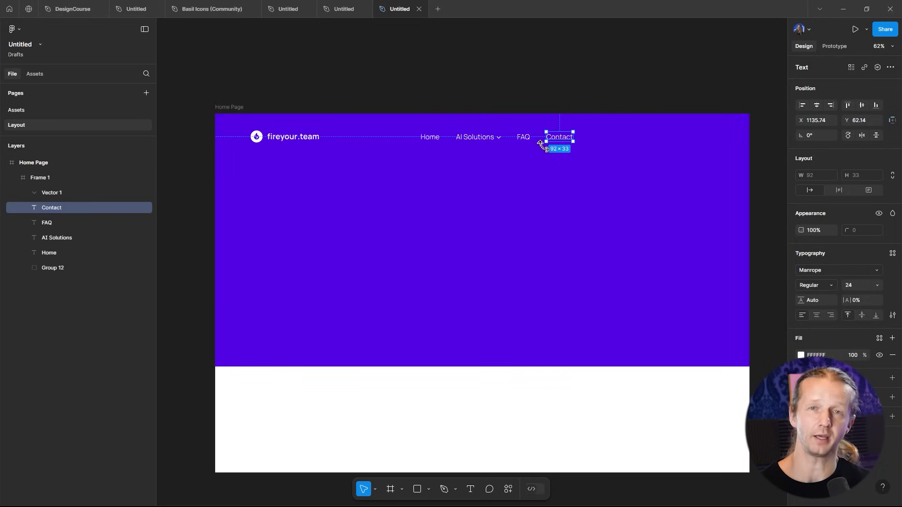
left_click(447, 81)
left_click_drag(453, 83, 461, 93)
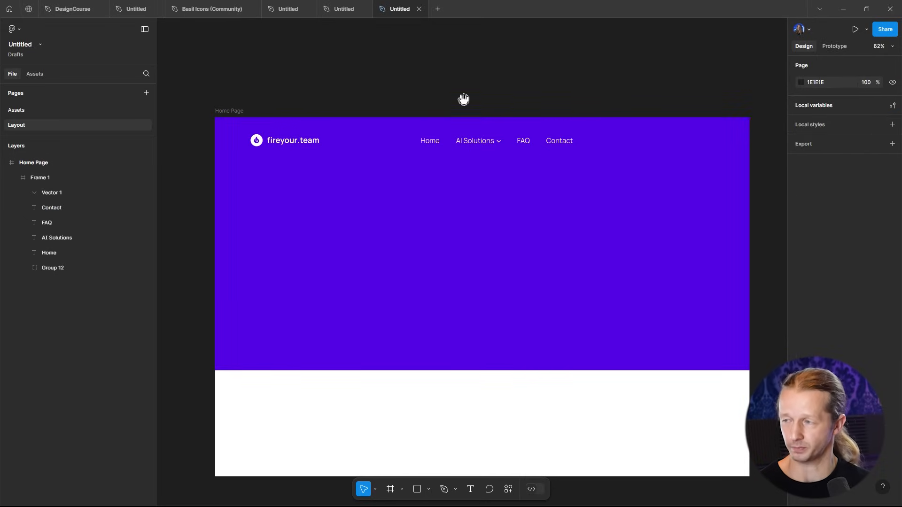
scroll(475, 117, "up", 3)
left_click(597, 163)
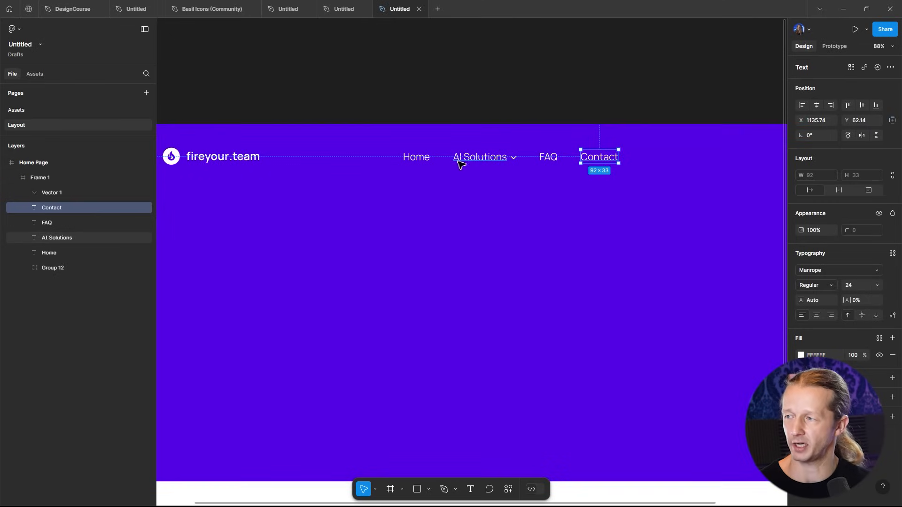
scroll(458, 158, "down", 5)
scroll(494, 115, "left", 2)
scroll(523, 112, "up", 2)
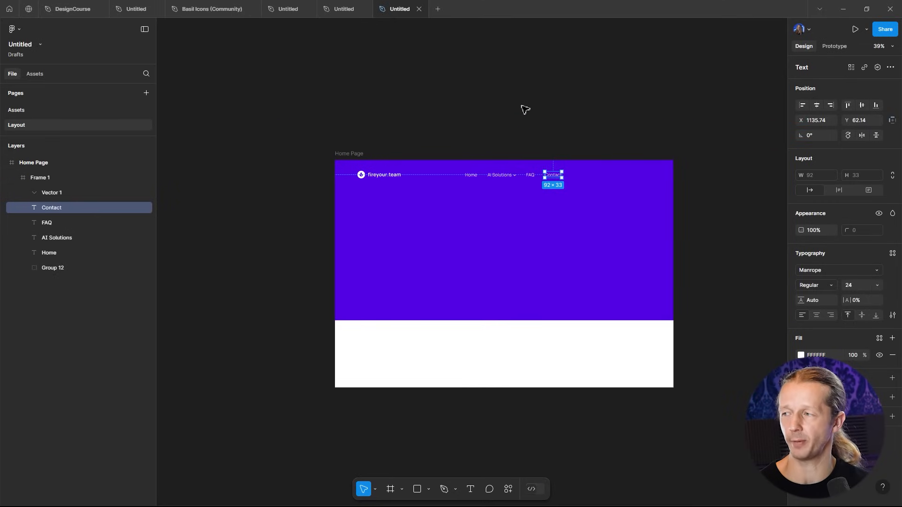
scroll(492, 124, "down", 1)
scroll(501, 137, "up", 1)
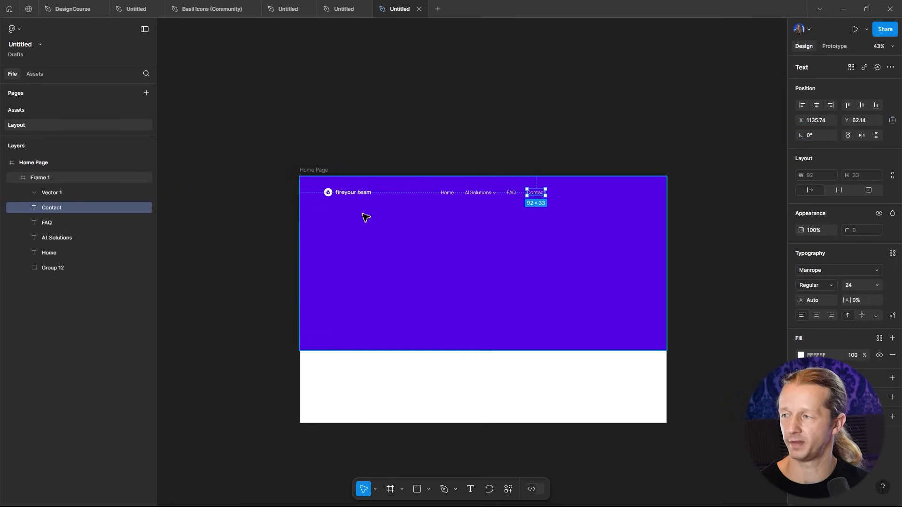
left_click(426, 113)
- Draw a new frame about 1833 × 268 above the Home Page frame and fill it with the hero's purple 5300E4
key("f")
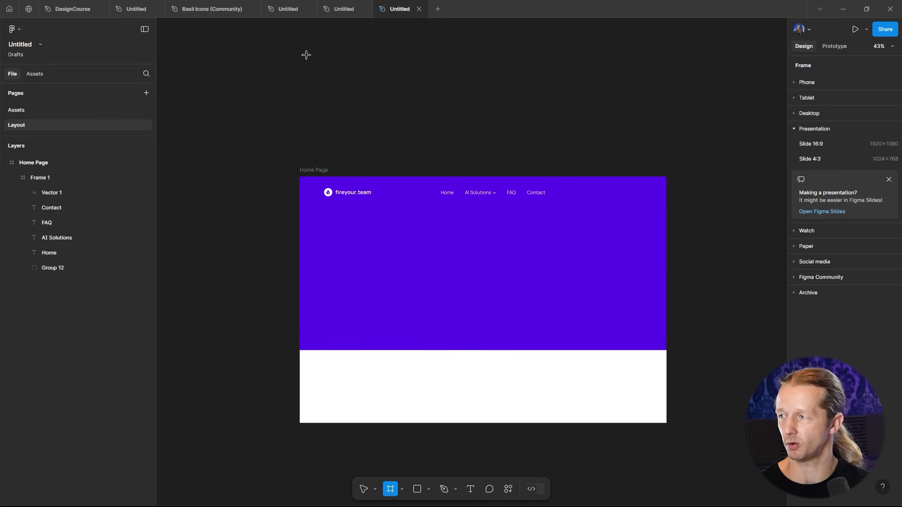
left_click_drag(301, 65, 671, 119)
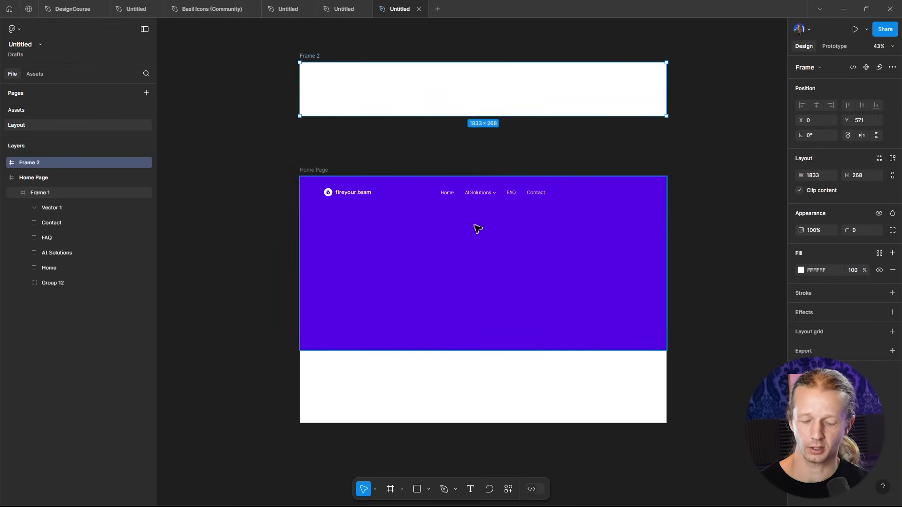
key("i")
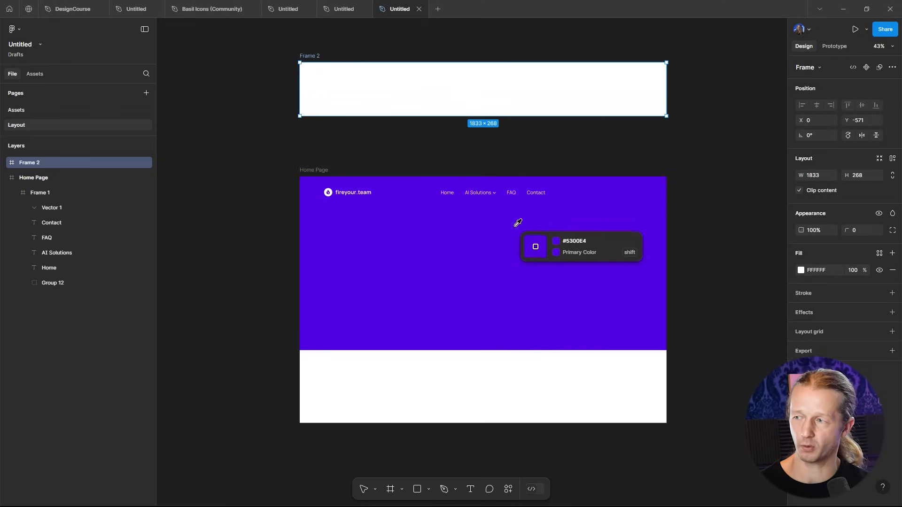
left_click(596, 209)
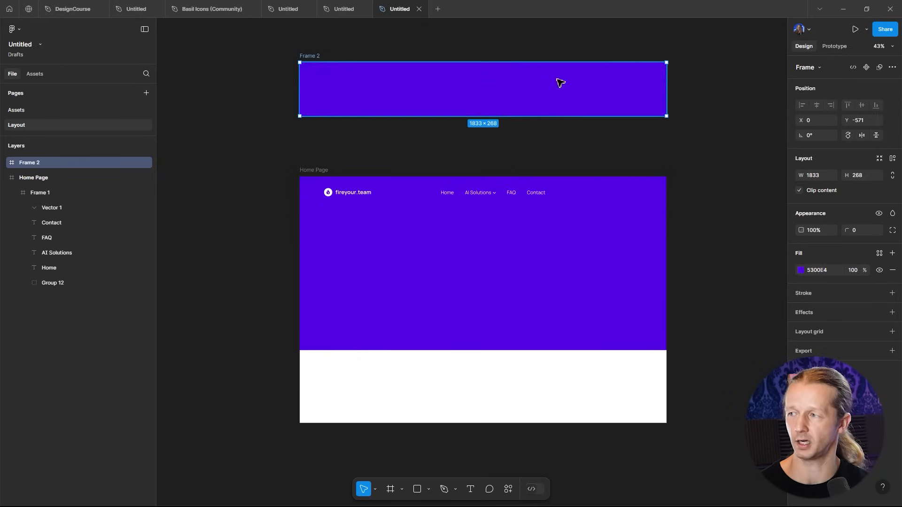
- Select the AI Solutions text together with its chevron and turn them into a component
left_click(555, 143)
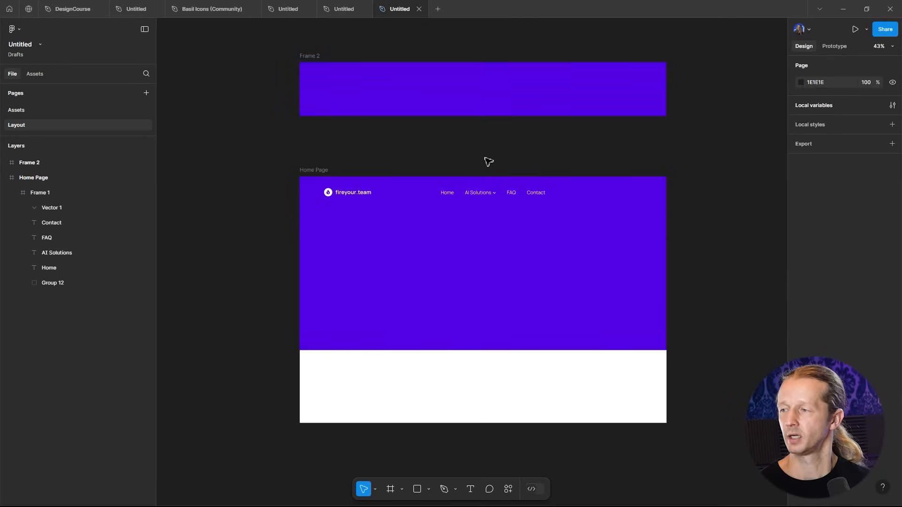
scroll(465, 193, "up", 2)
scroll(488, 223, "up", 5)
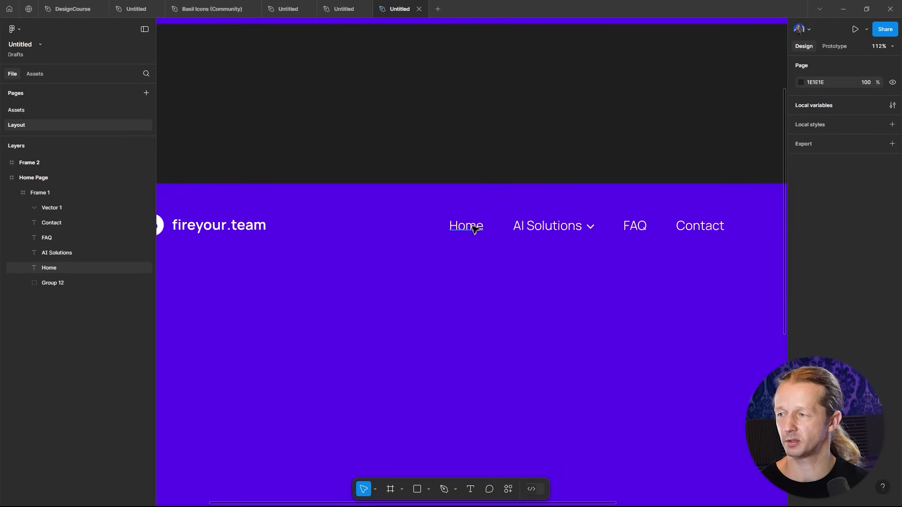
left_click(481, 224)
left_click(481, 224)
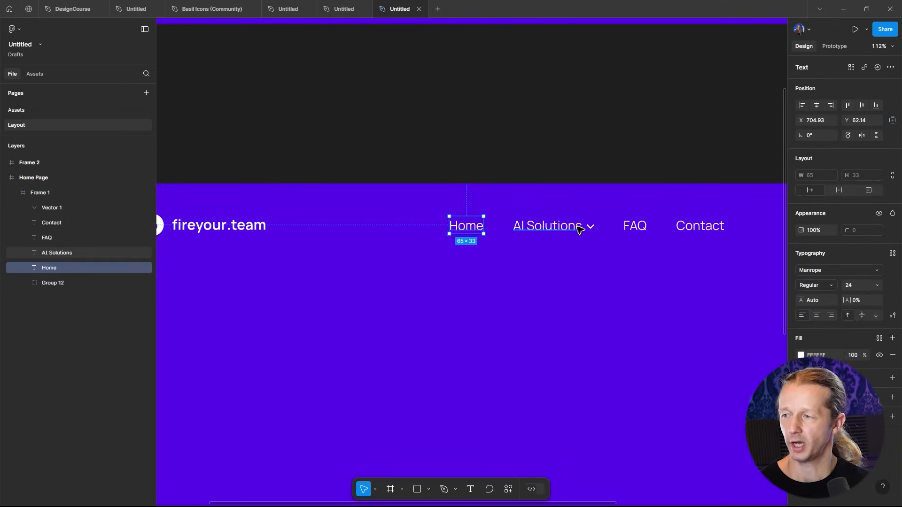
scroll(592, 230, "up", 4)
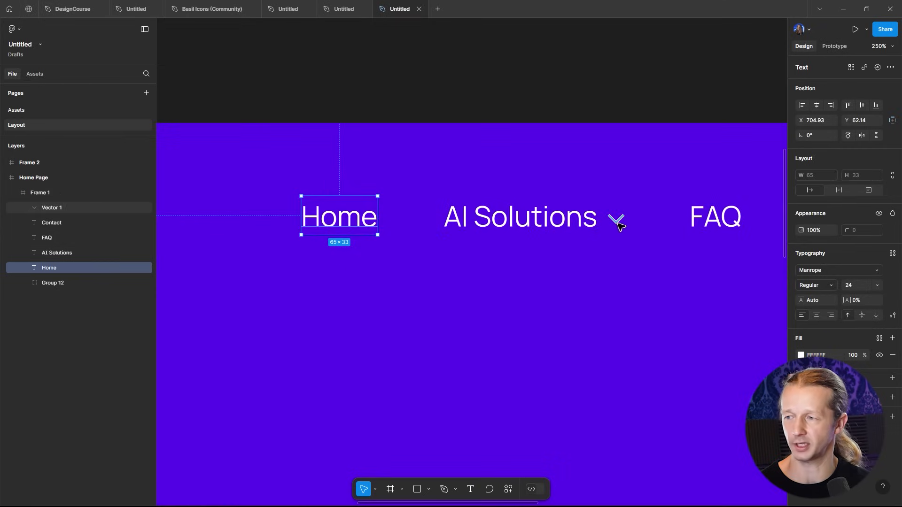
left_click(618, 224)
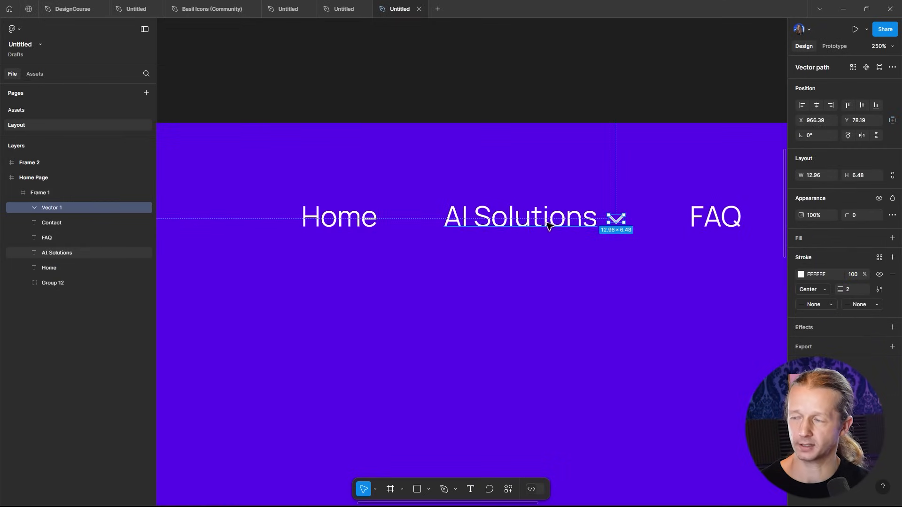
left_click(561, 224, "shift")
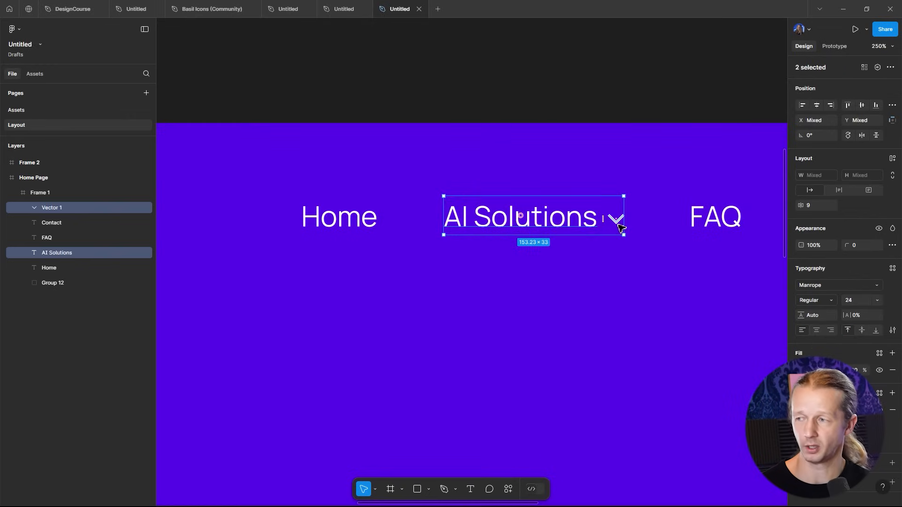
left_click(562, 105)
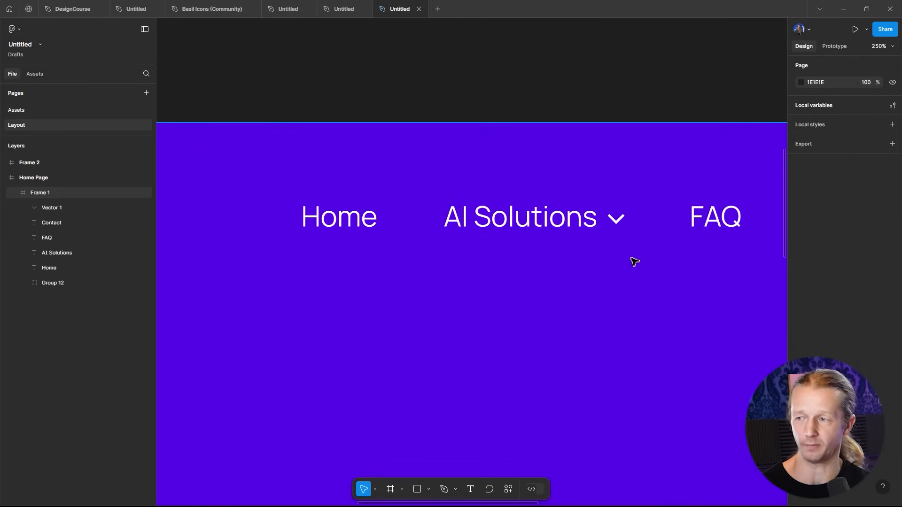
left_click(617, 224)
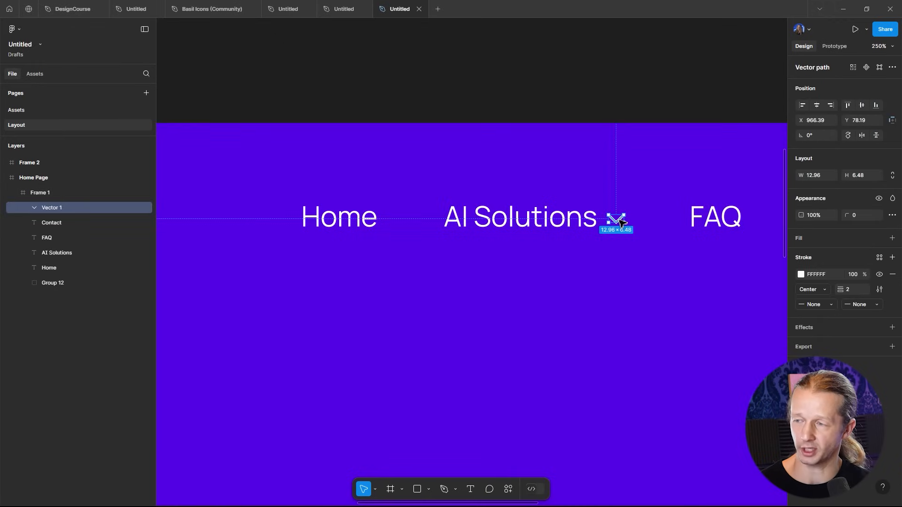
left_click(567, 225, "shift")
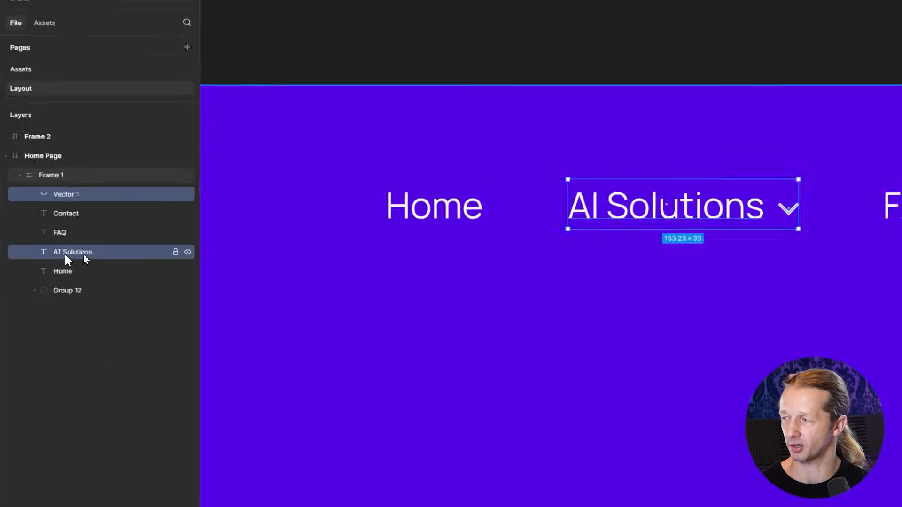
left_click(423, 262)
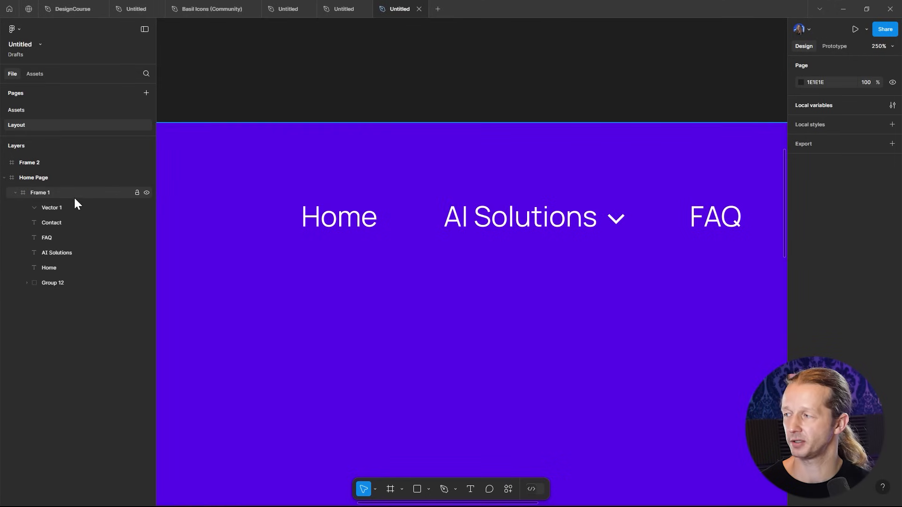
left_click(66, 209)
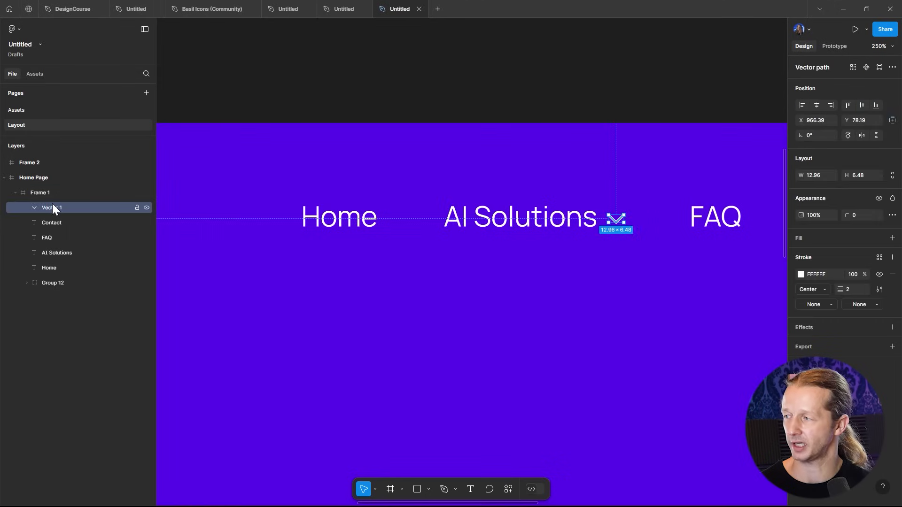
left_click(54, 252, "shift")
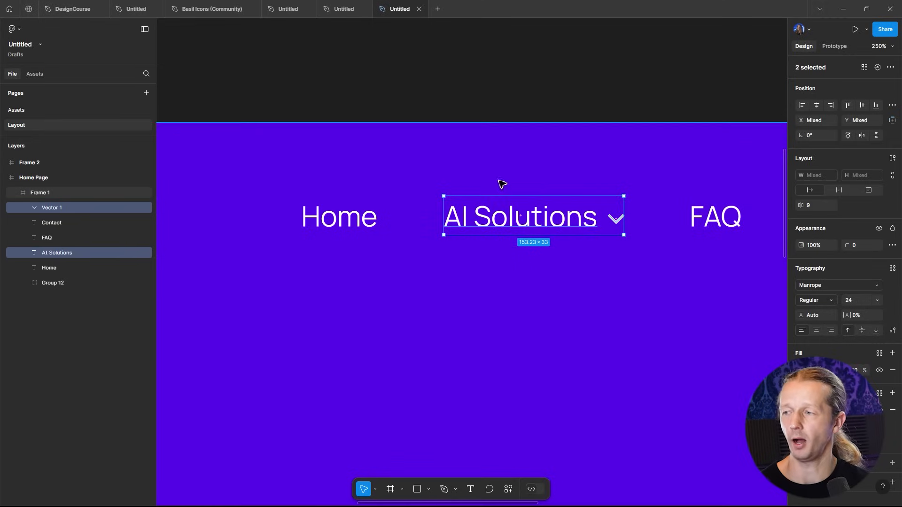
scroll(512, 193, "down", 5)
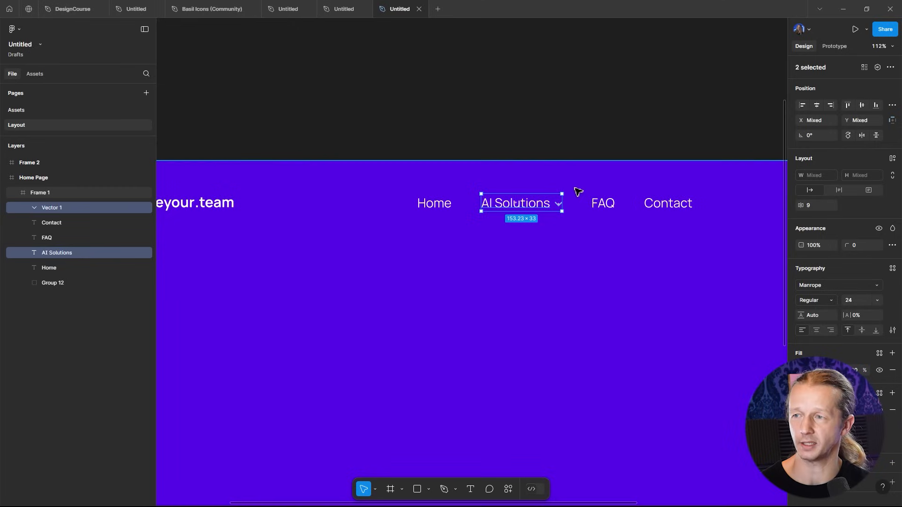
left_click(890, 68)
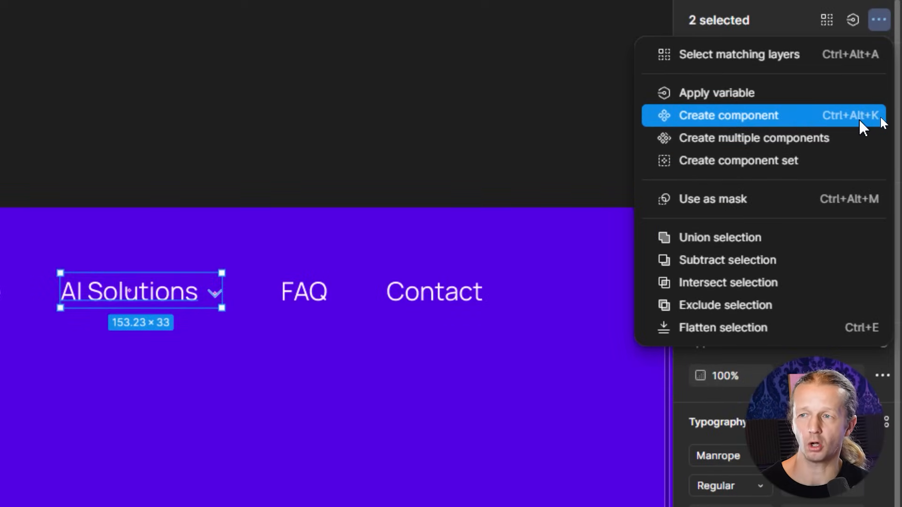
left_click(742, 116)
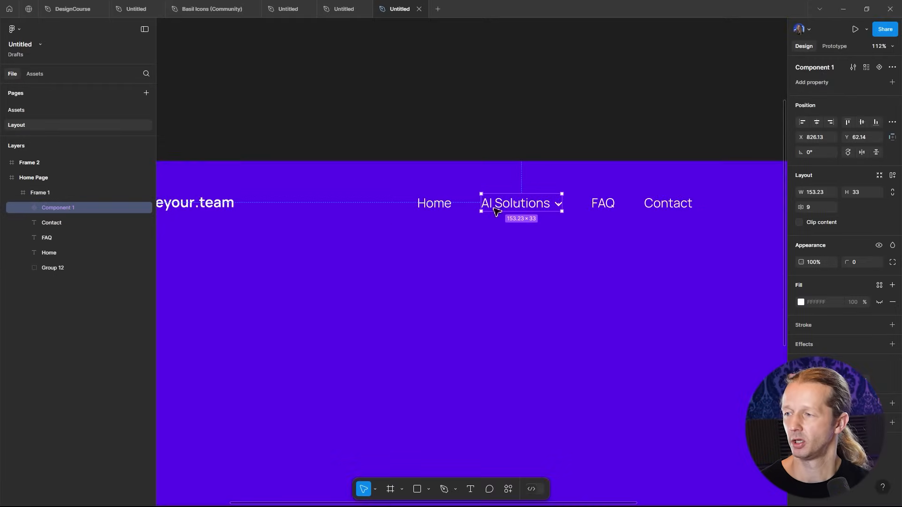
- Move the new AI Solutions component out of the hero into the purple Frame 2
scroll(521, 227, "down", 5)
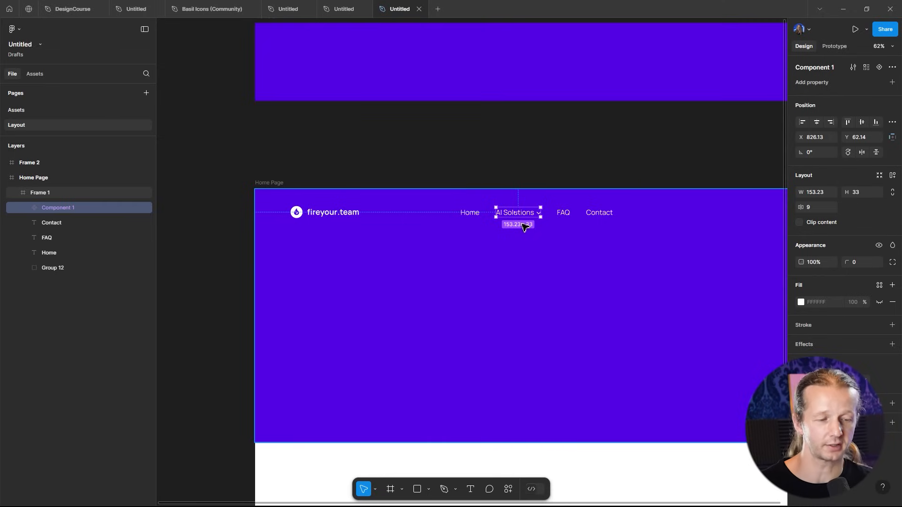
scroll(542, 146, "down", 4)
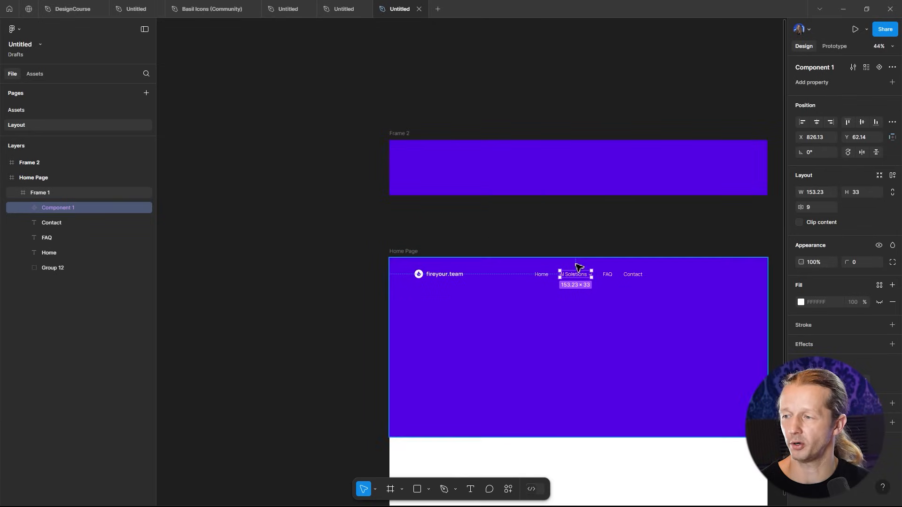
left_click_drag(582, 280, 438, 174)
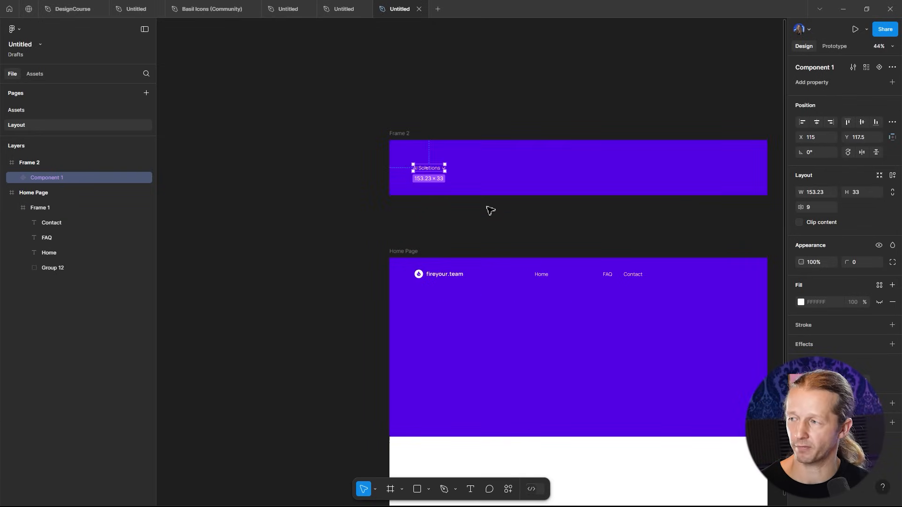
- Add a second variant to the AI Solutions component
left_click(433, 121)
scroll(424, 157, "up", 5)
left_click(447, 193)
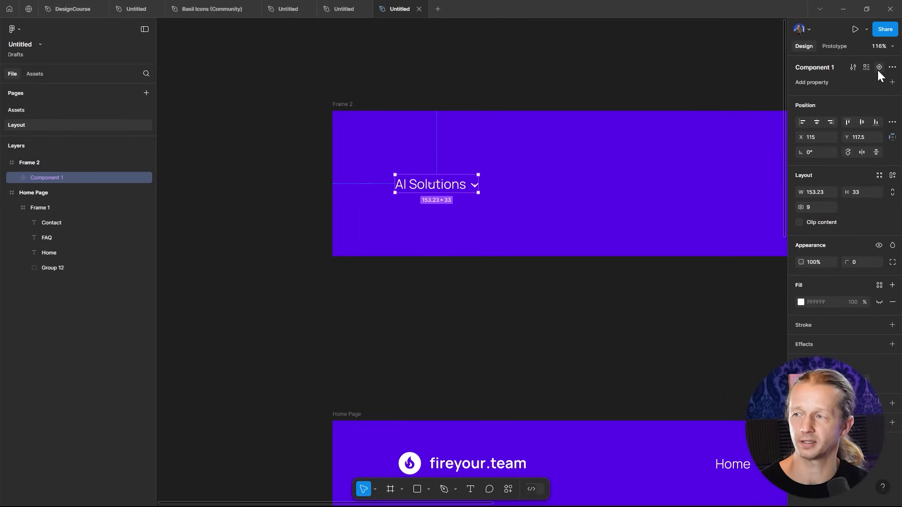
left_click(856, 81)
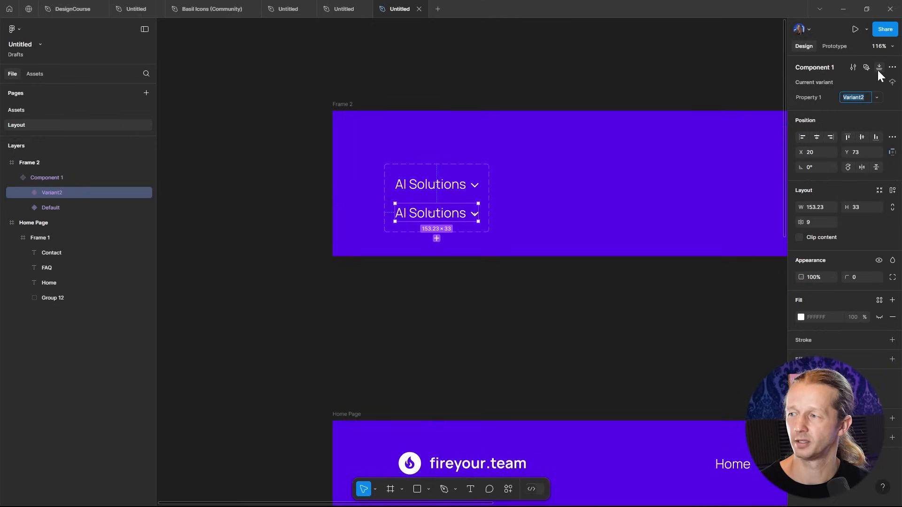
- Examine the two component variants and the remaining navigation links in the hero
left_click_drag(430, 168, 421, 153)
scroll(371, 148, "up", 5, "ctrl")
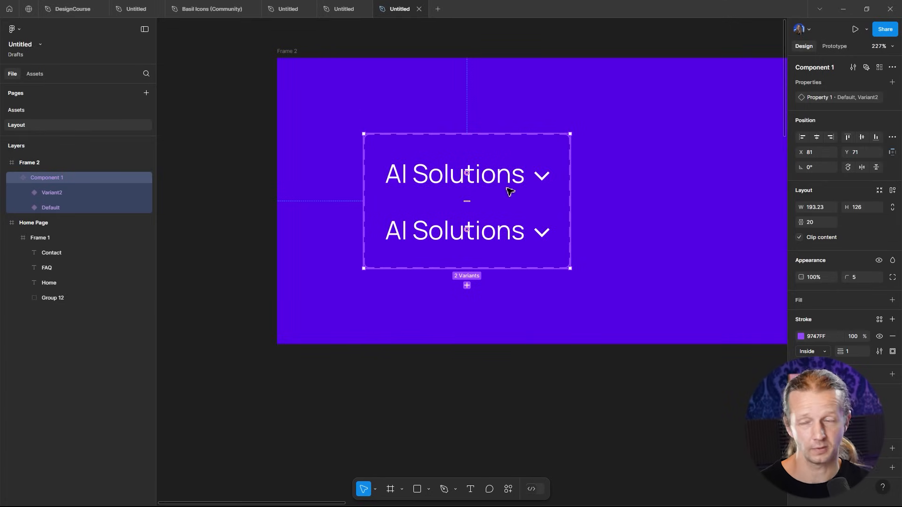
left_click(508, 234)
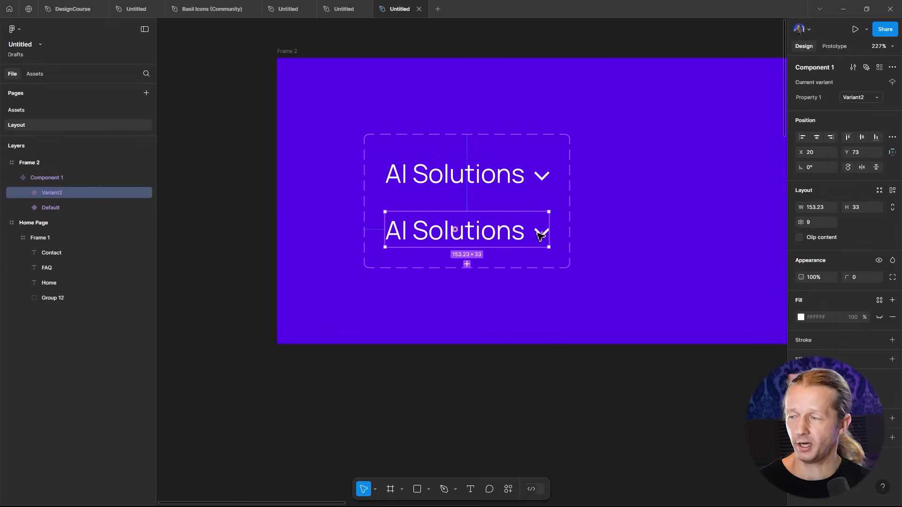
scroll(584, 311, "down", 5)
left_click(654, 359)
left_click_drag(655, 374, 312, 153)
scroll(564, 246, "up", 5)
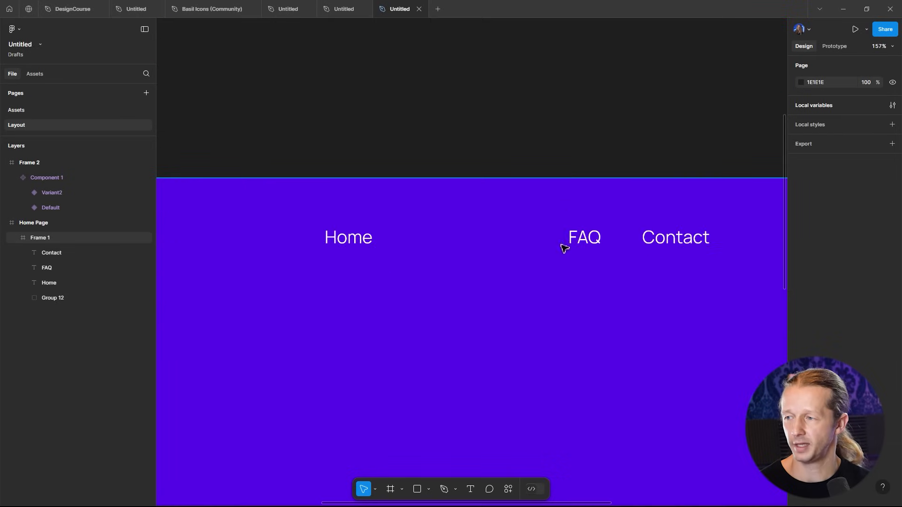
left_click(660, 241)
left_click(571, 239)
left_click(353, 243)
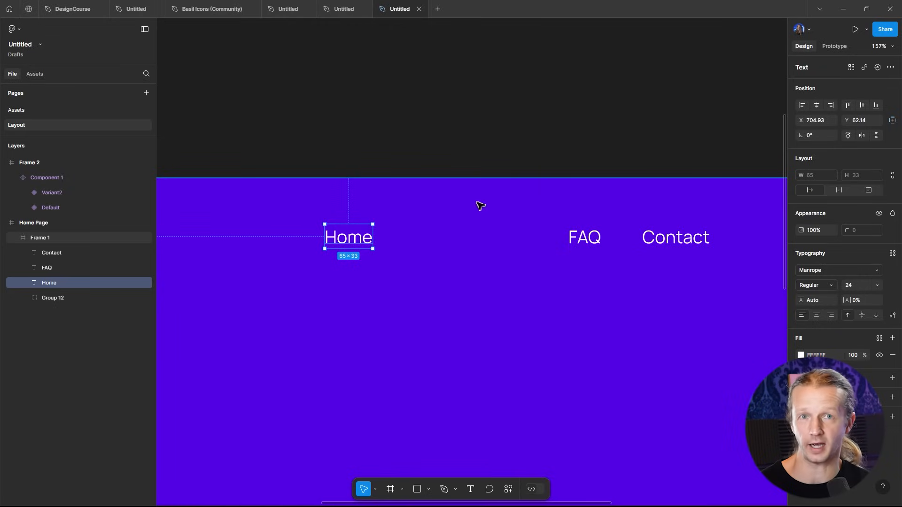
left_click(513, 112)
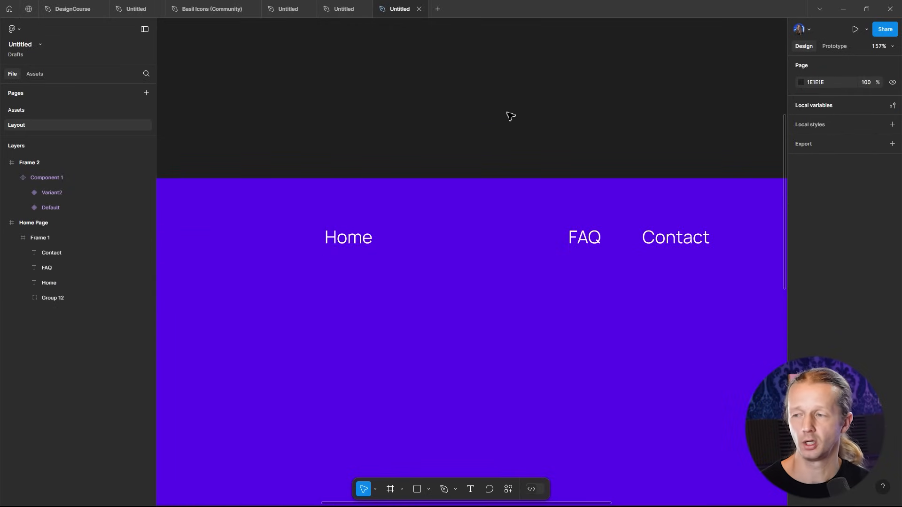
- Hide the chevron in the Default variant of the AI Solutions component
scroll(508, 119, "down", 5)
left_click_drag(432, 89, 598, 281)
scroll(437, 188, "up", 10)
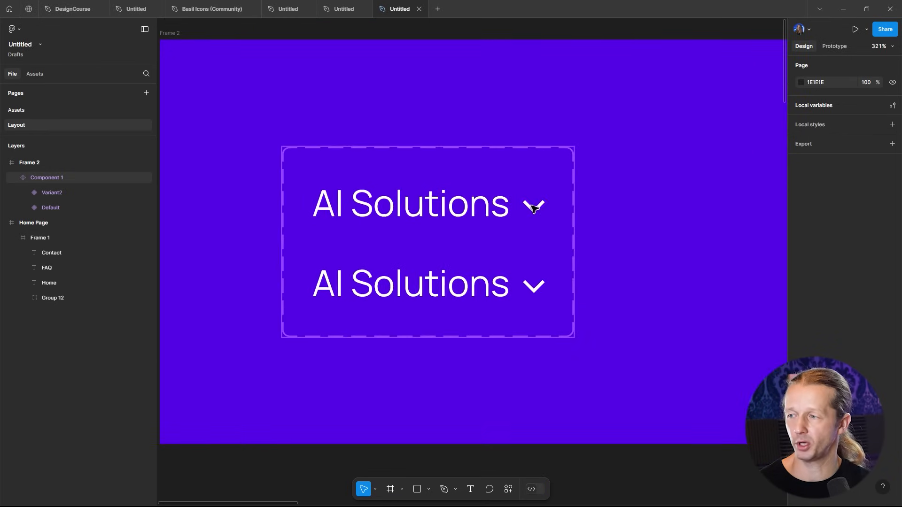
left_click(539, 213)
double_click(540, 213)
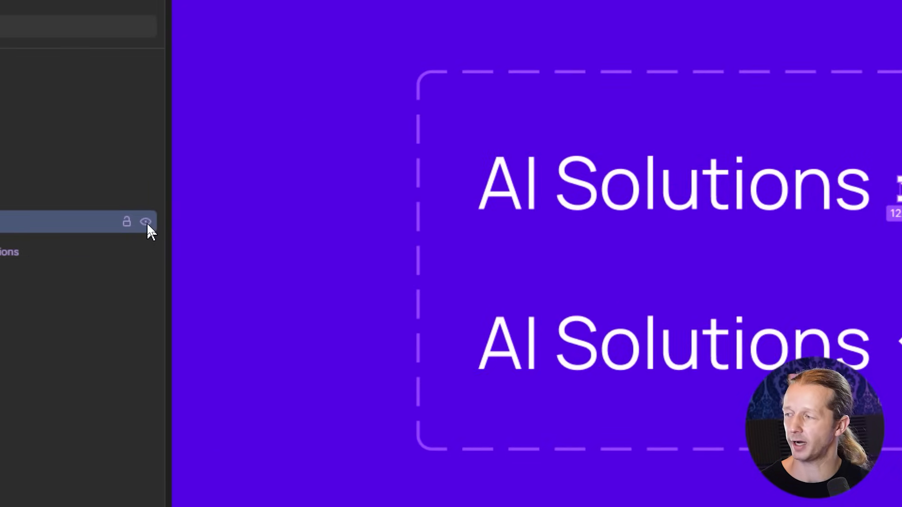
left_click(145, 222)
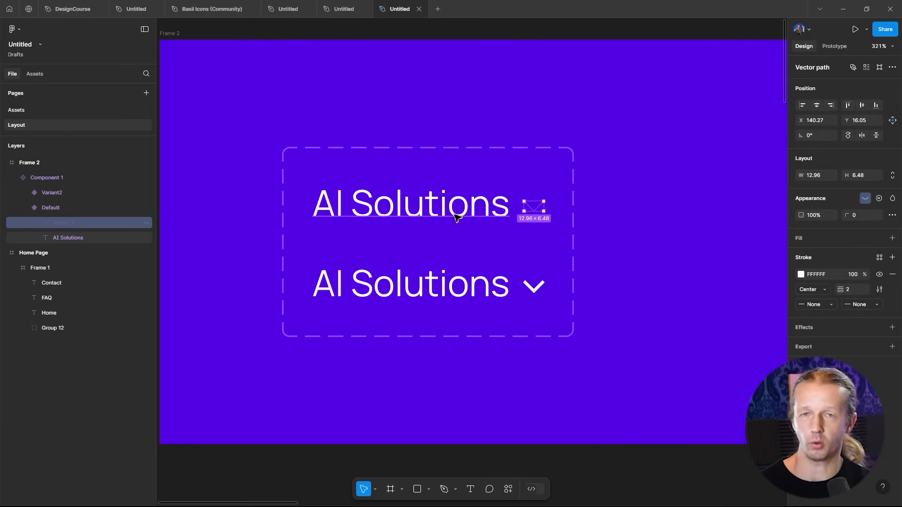
left_click(536, 295)
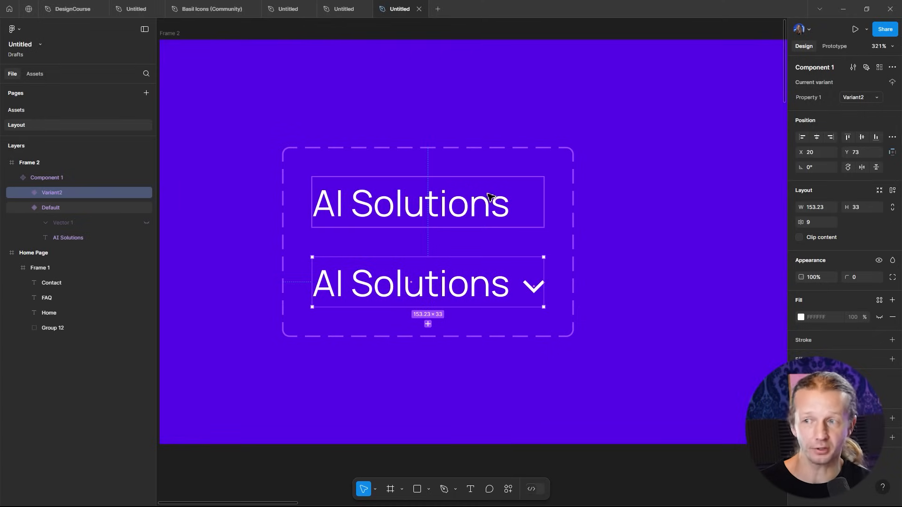
scroll(459, 195, "down", 5)
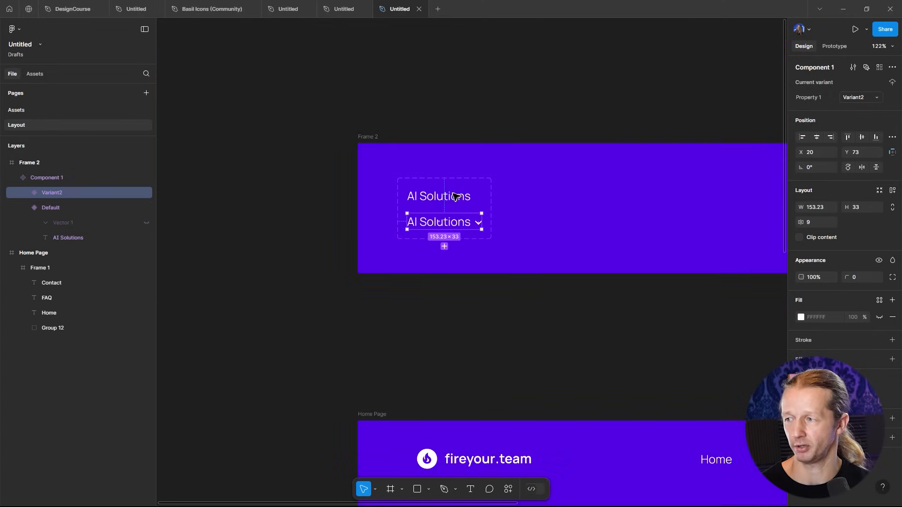
left_click(489, 329)
left_click_drag(490, 328, 419, 266)
scroll(454, 232, "down", 4)
left_click_drag(513, 241, 496, 204)
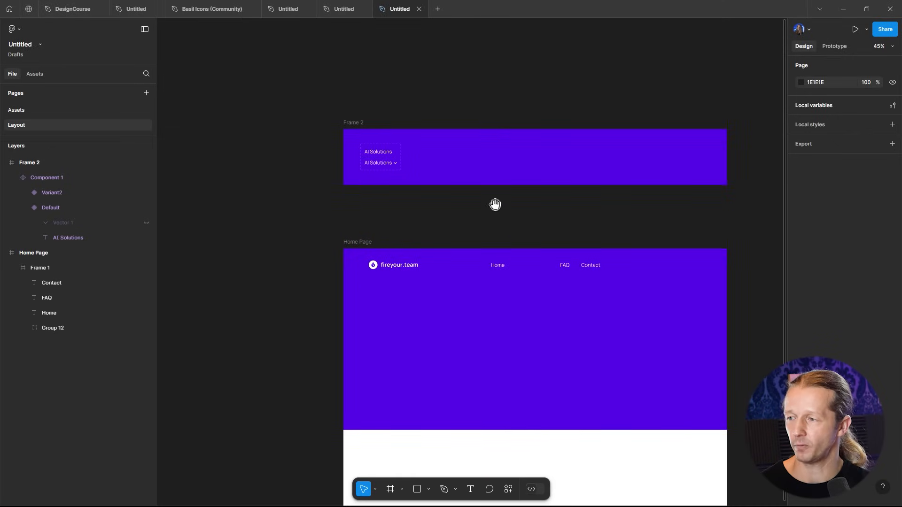
scroll(488, 228, "up", 2)
left_click_drag(509, 247, 504, 217)
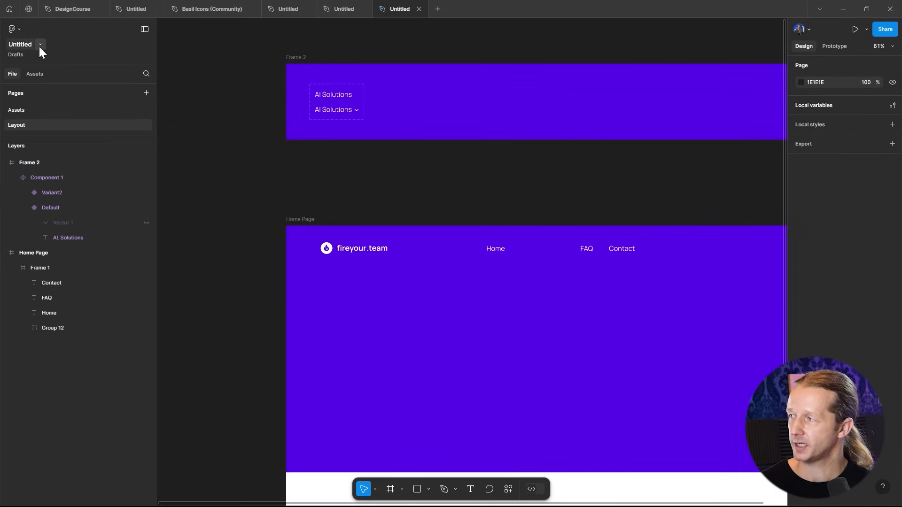
- Place an instance of the AI Solutions component from the file's assets into the hero navigation
left_click(35, 75)
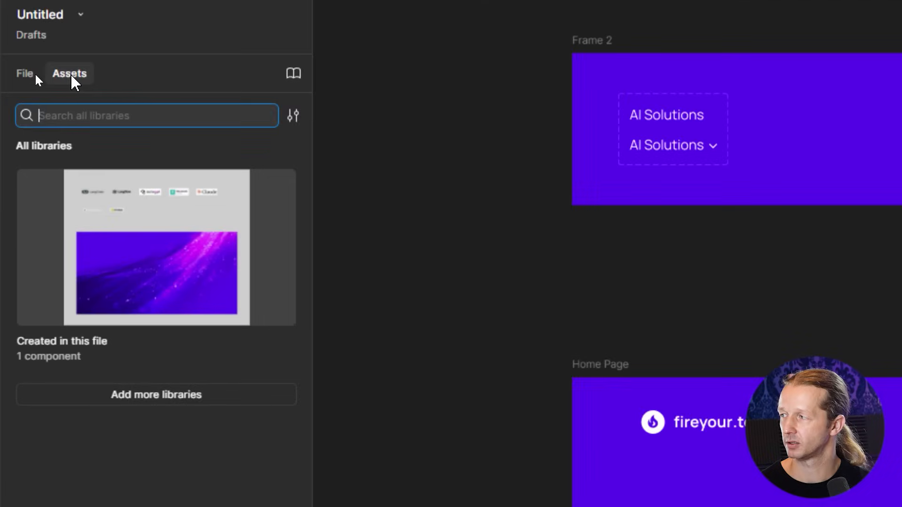
left_click(161, 288)
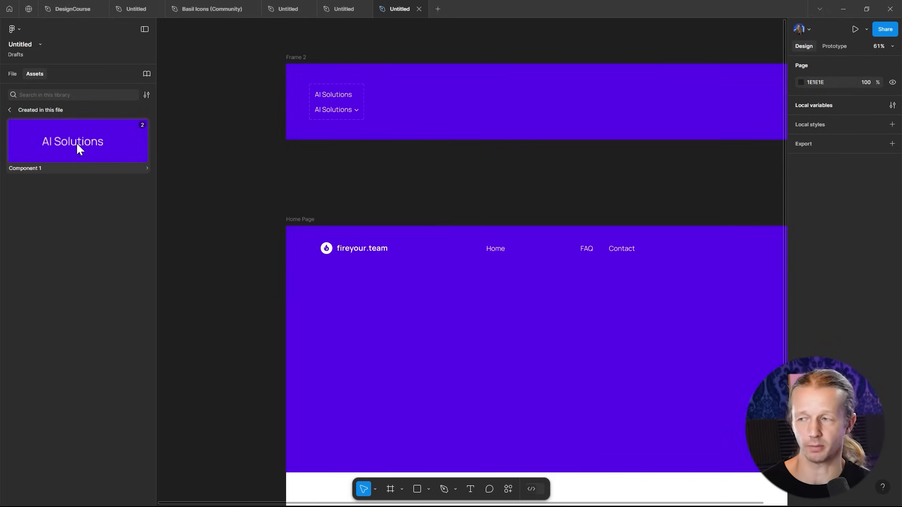
left_click_drag(65, 145, 510, 267)
- Delete the Home, FAQ and Contact text links from the hero
left_click(499, 250)
key("Delete")
left_click(599, 251)
left_click(587, 249)
key("Delete")
left_click(624, 252)
key("Delete")
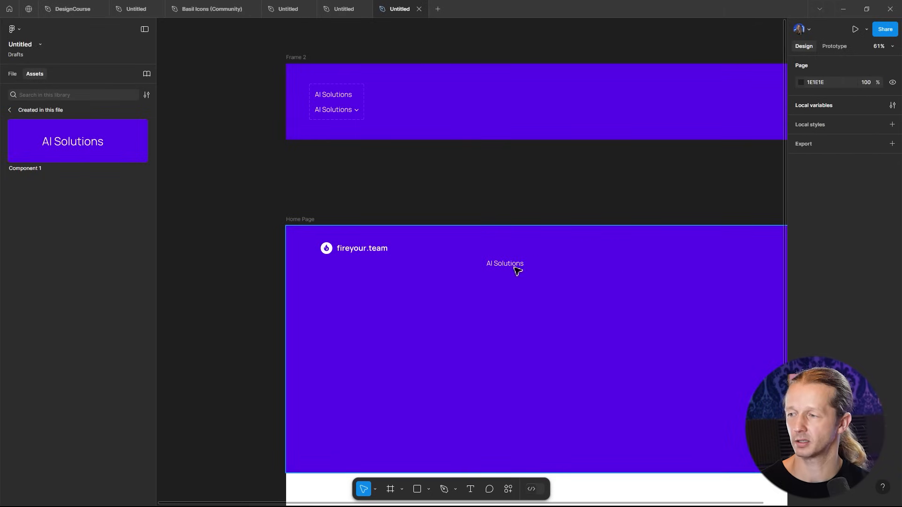
- Change the placed instance's text in the hero navigation to "Home"
left_click(509, 269)
left_click_drag(515, 269, 518, 252)
scroll(517, 252, "up", 5)
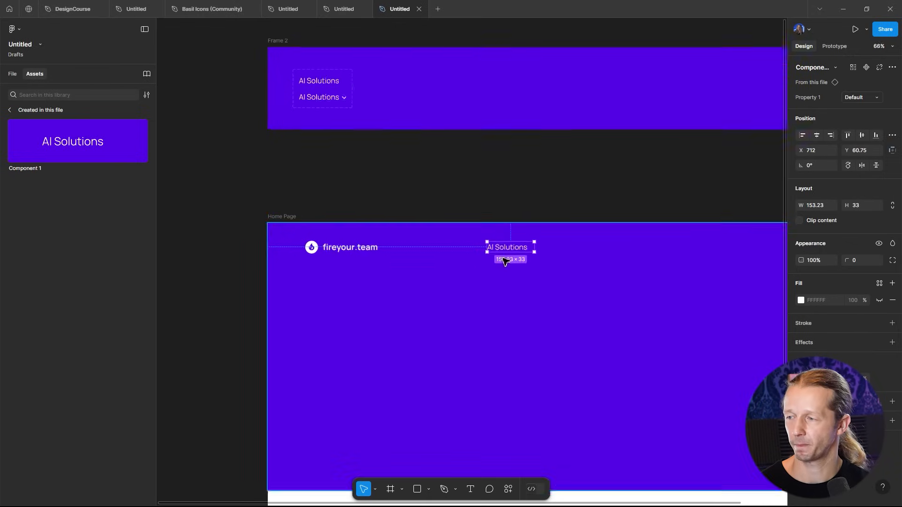
scroll(539, 243, "up", 2)
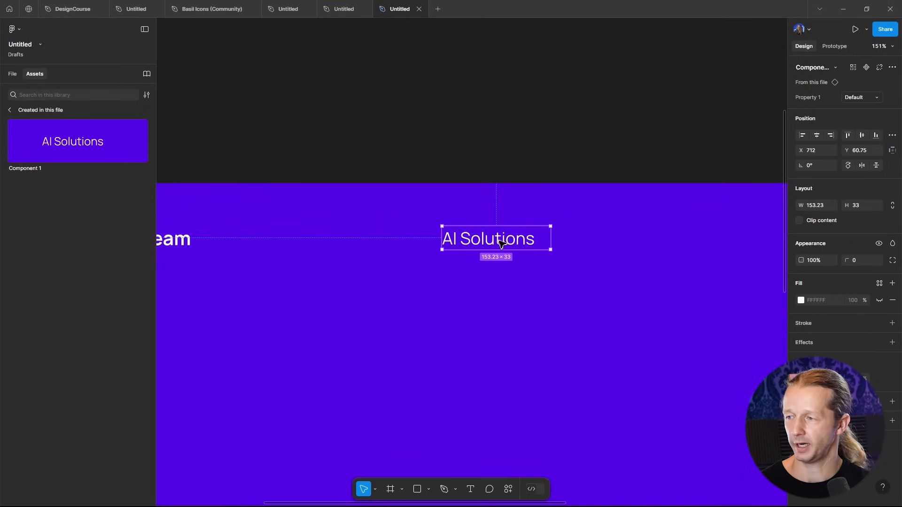
double_click(499, 241)
key("ctrl+a")
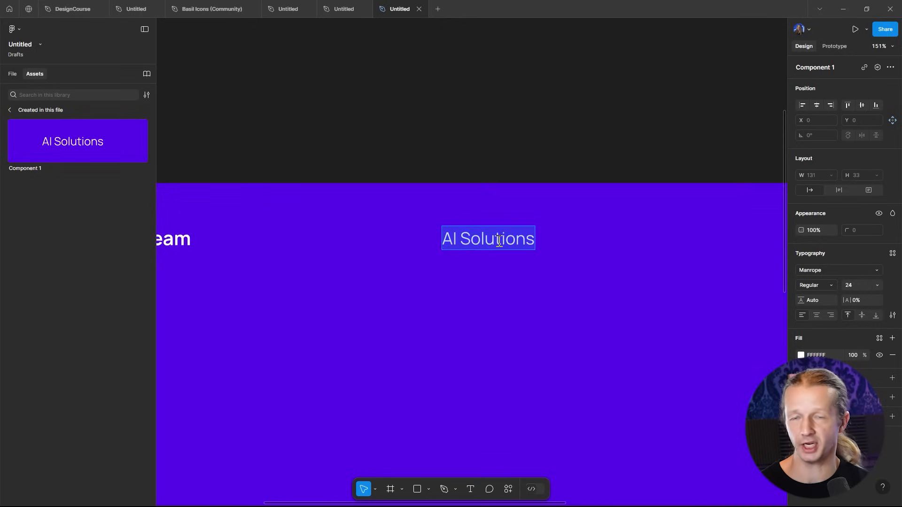
type("Home")
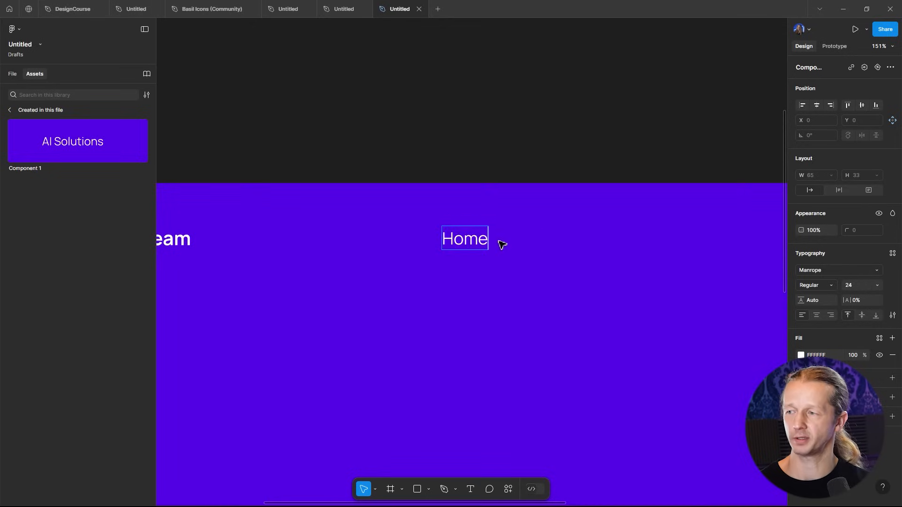
left_click(507, 153)
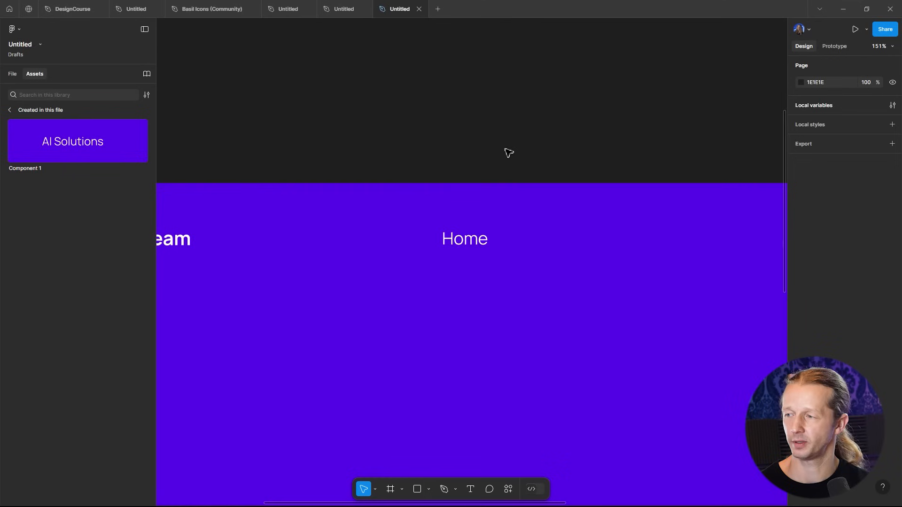
- Duplicate the Home instance and position the copy to its right in the navigation
left_click(476, 242)
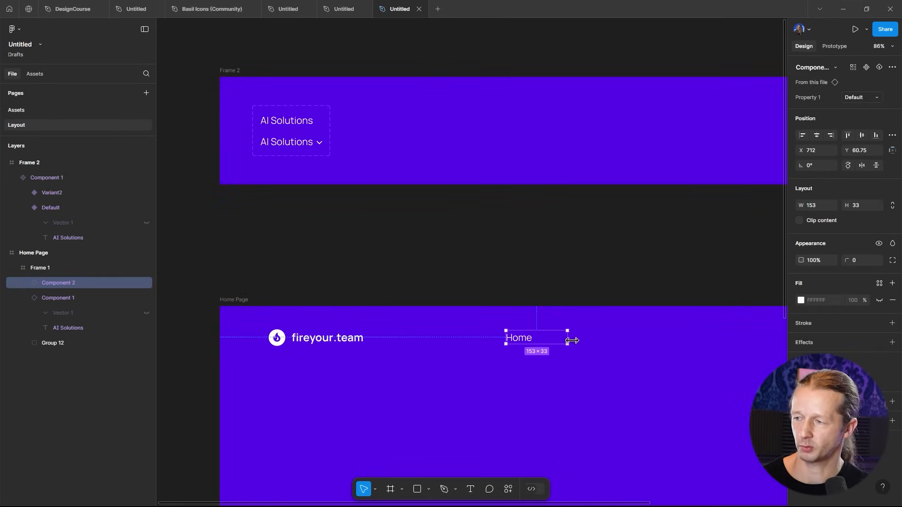
left_click_drag(576, 338, 537, 343)
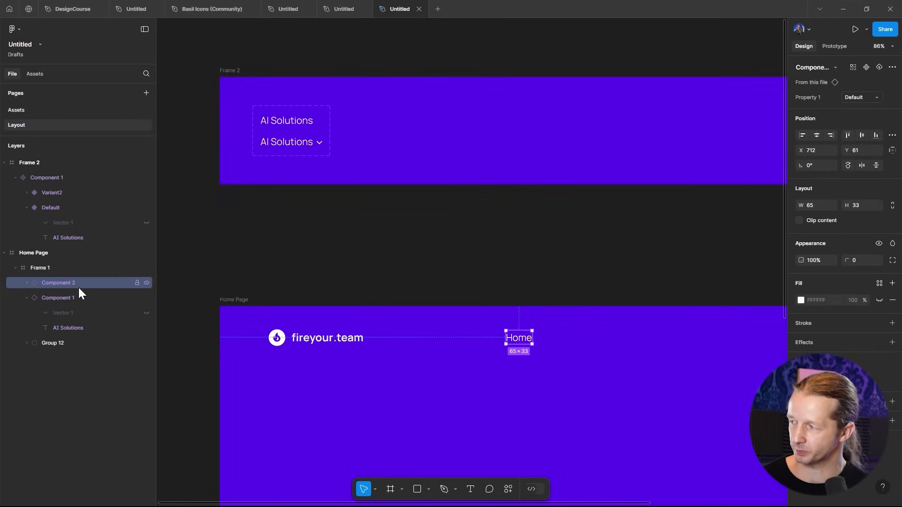
left_click(26, 283)
left_click(74, 311)
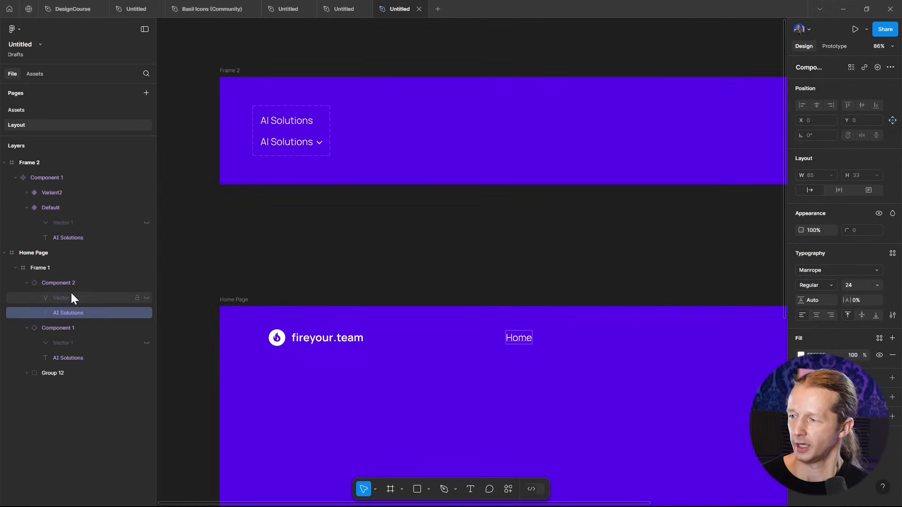
left_click(86, 281)
key("ctrl+d")
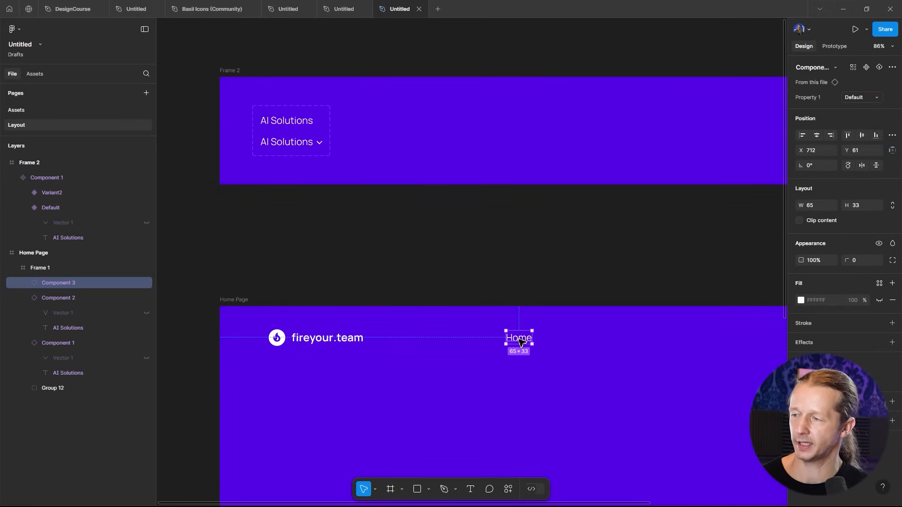
left_click_drag(524, 344, 580, 343)
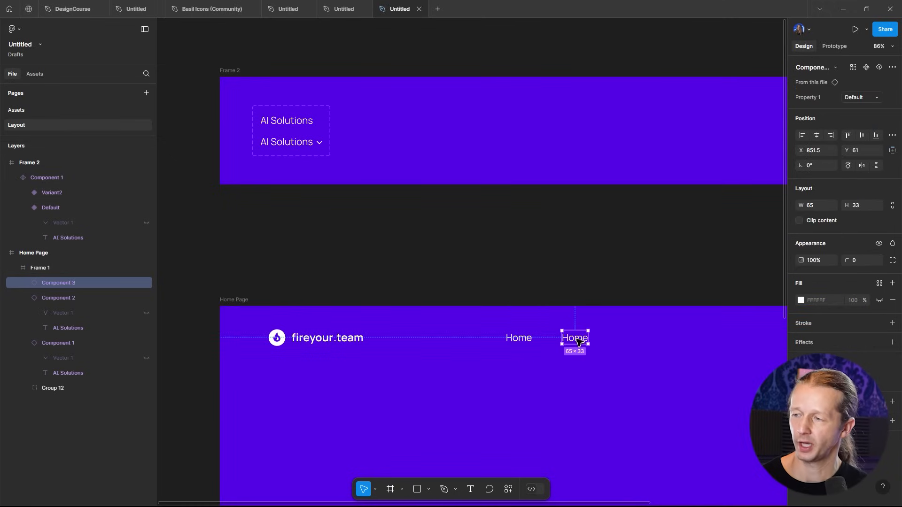
- Change the duplicated instance's text to "AI Solutions"
double_click(579, 341)
double_click(577, 338)
scroll(584, 378, "up", 5)
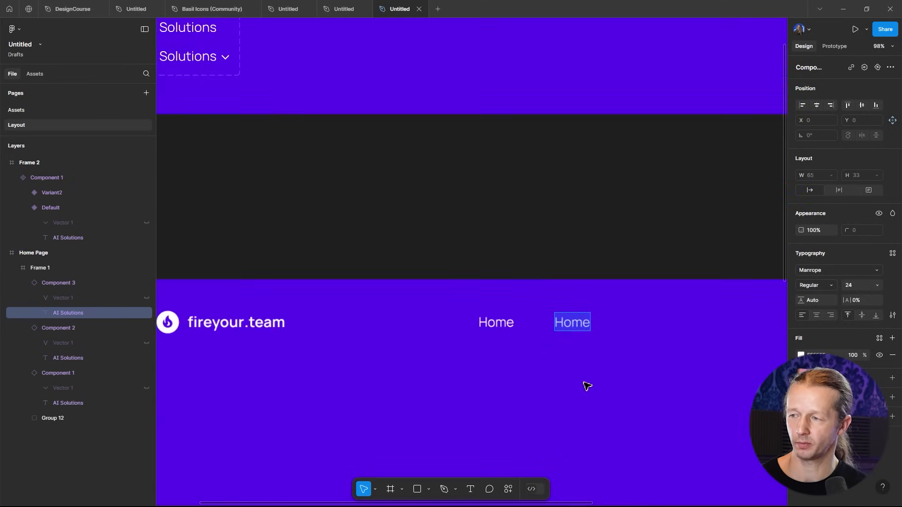
type("AI")
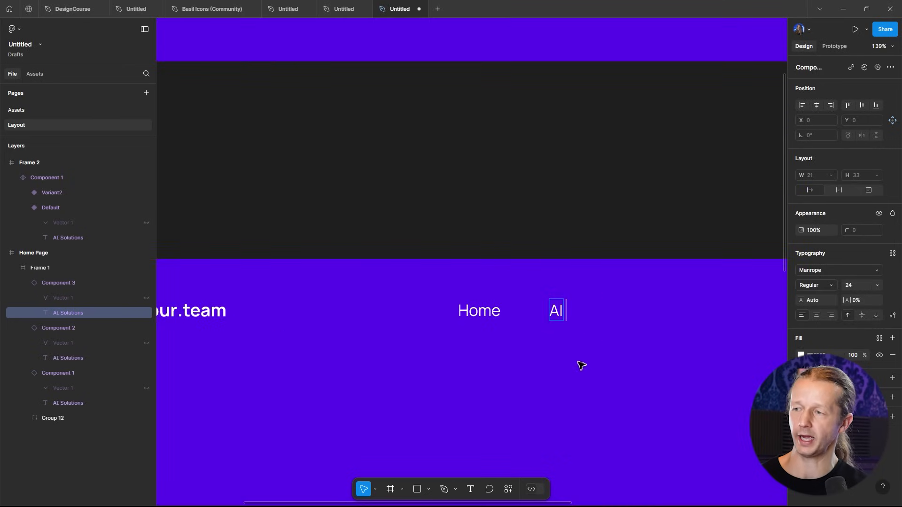
type(" Solutions")
key("Escape")
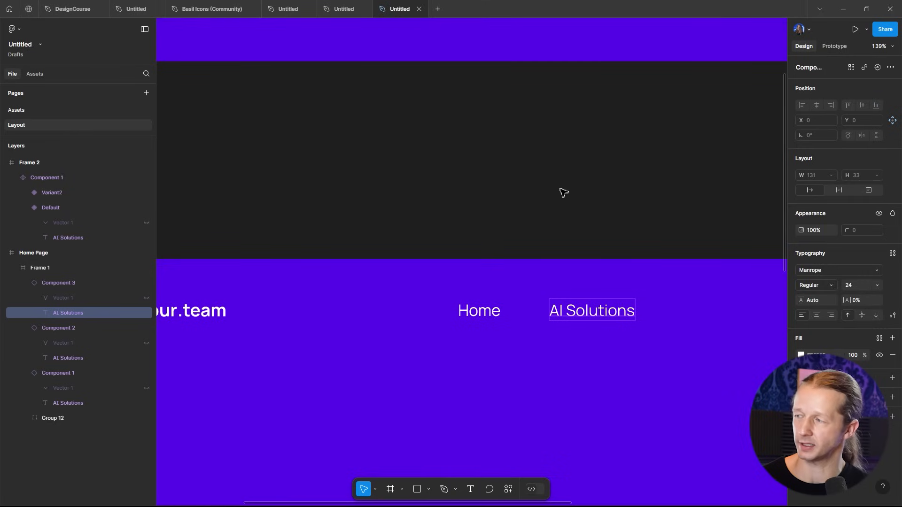
- Widen the AI Solutions instance and switch it to the Variant2 variant with the chevron
left_click(57, 282)
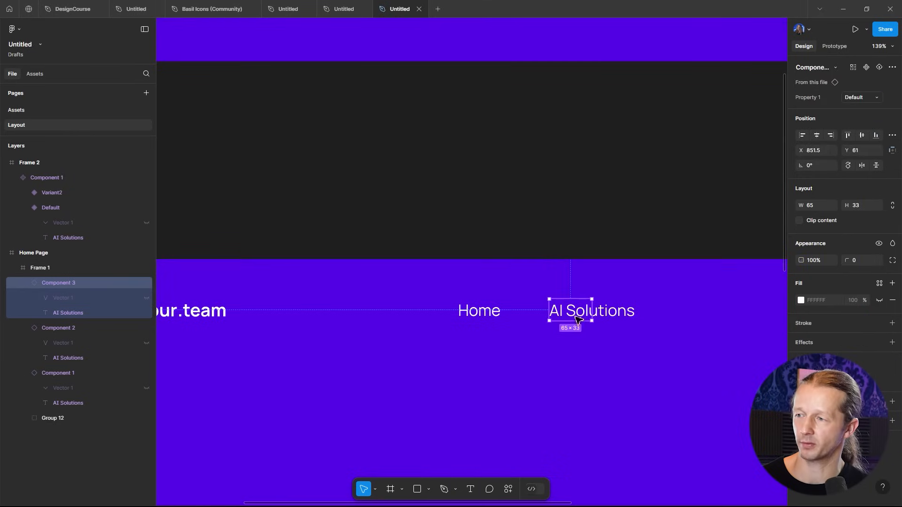
left_click_drag(593, 318, 638, 318)
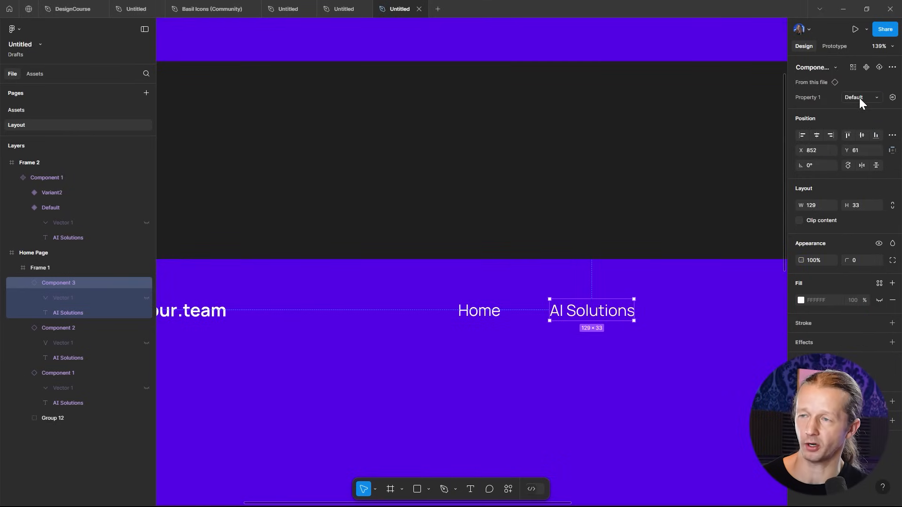
left_click(858, 98)
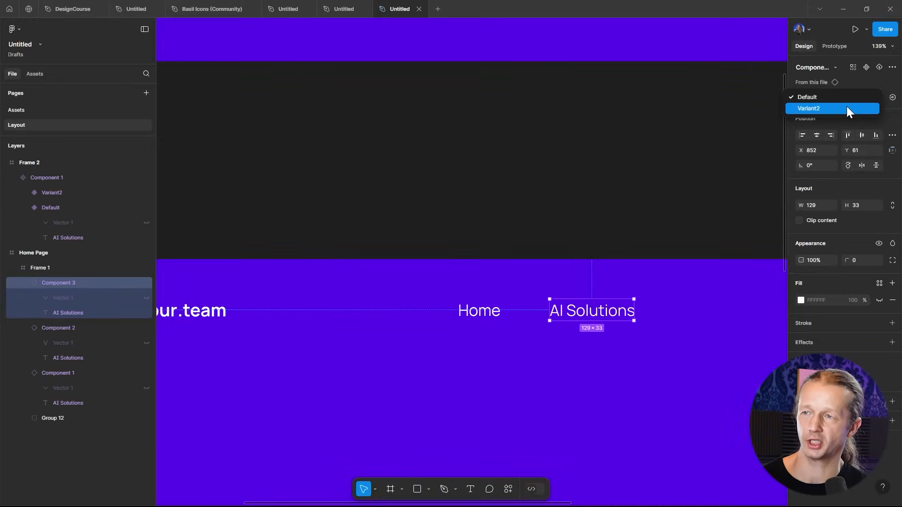
left_click(847, 107)
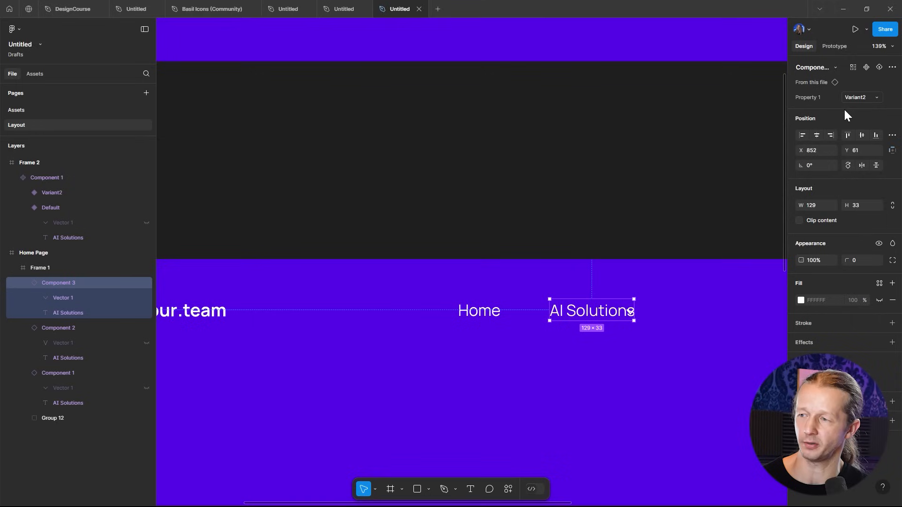
left_click_drag(635, 311, 649, 311)
left_click(646, 231)
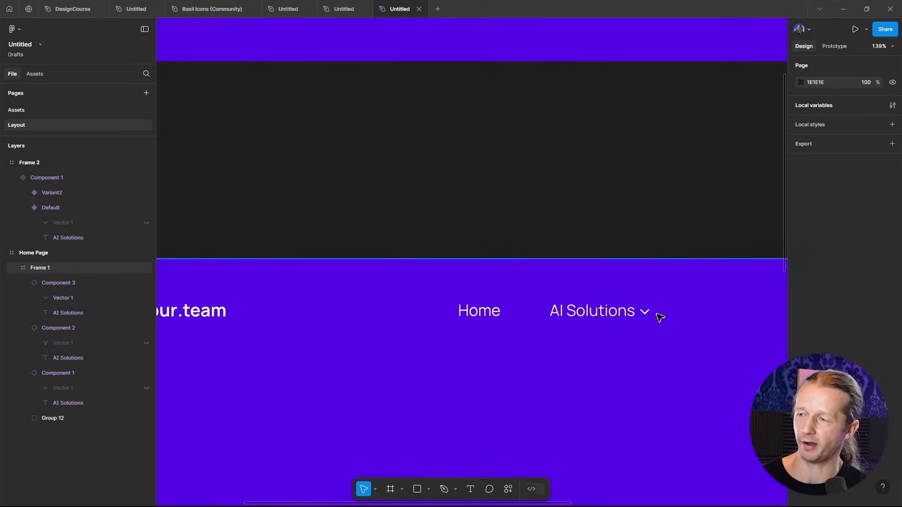
- Rename the Variant2 variant of the component set to "with icon"
scroll(651, 343, "up", 5)
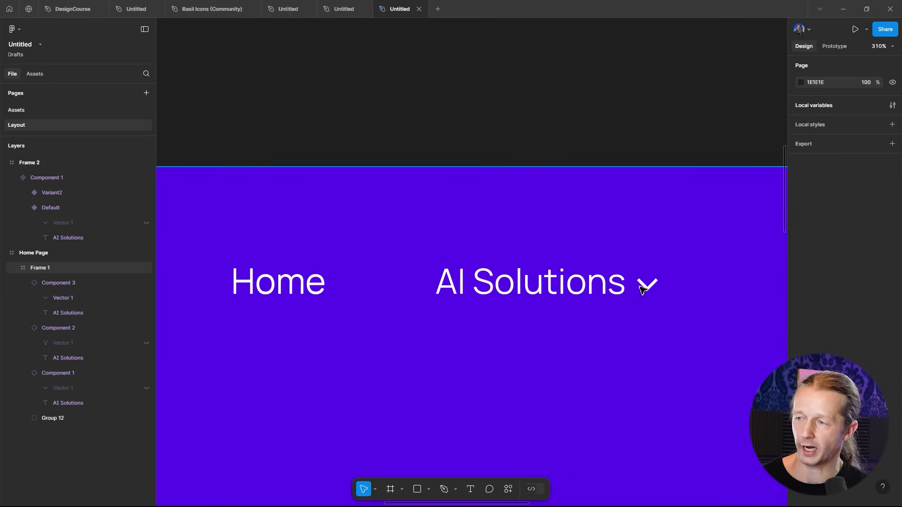
scroll(632, 272, "down", 6)
left_click_drag(349, 146, 536, 356)
scroll(361, 212, "up", 4)
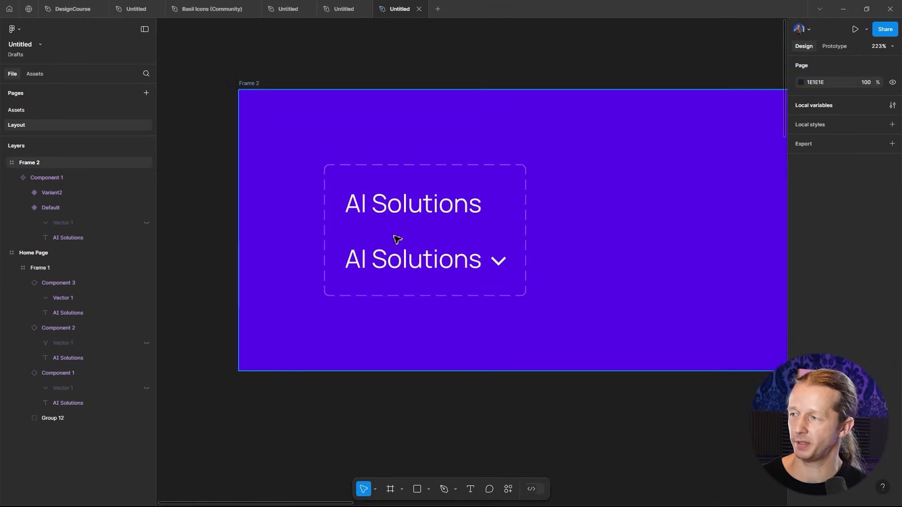
double_click(414, 259)
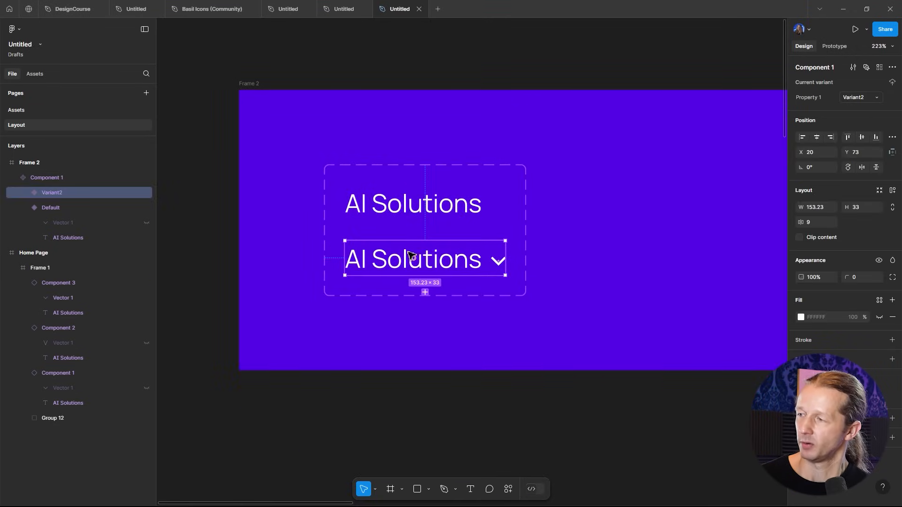
double_click(59, 192)
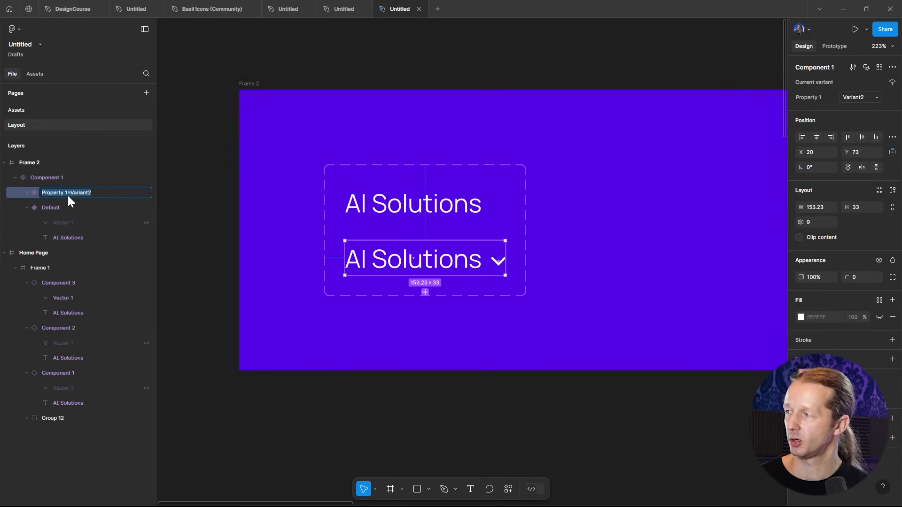
type("with icon")
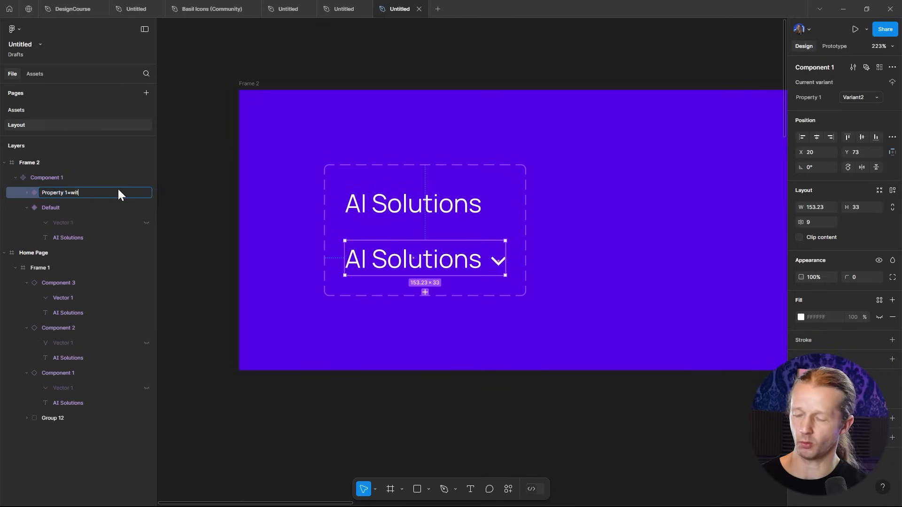
key("Return")
- Inspect the AI Solutions instance in the hero to review its variant property
left_click(522, 391)
scroll(535, 387, "down", 3)
left_click_drag(574, 407, 526, 226)
left_click_drag(598, 405, 376, 282)
left_click(563, 263)
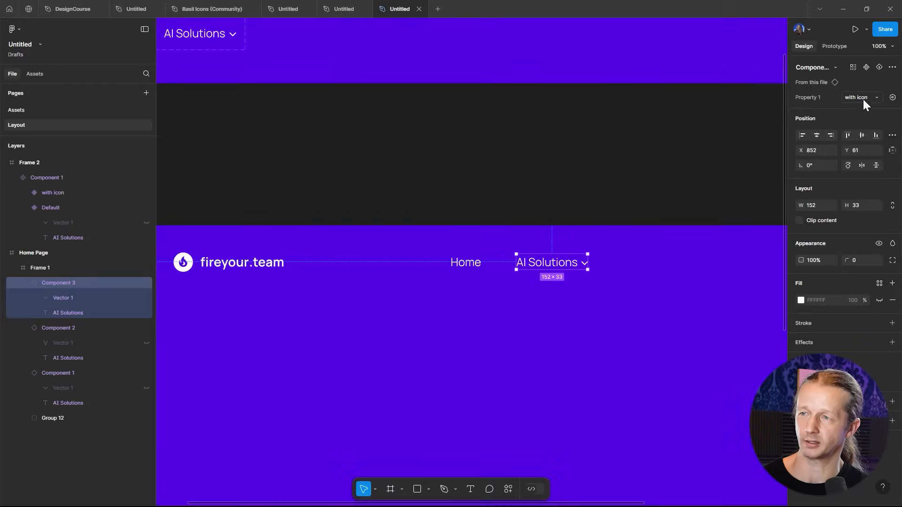
left_click(594, 190)
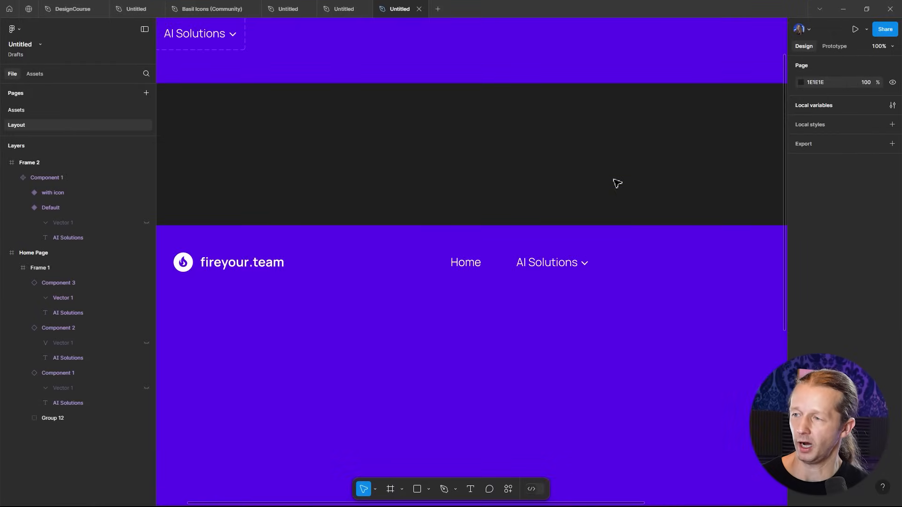
- Select the Home and AI Solutions instances together and wrap them in an auto layout frame
left_click_drag(618, 183, 550, 160)
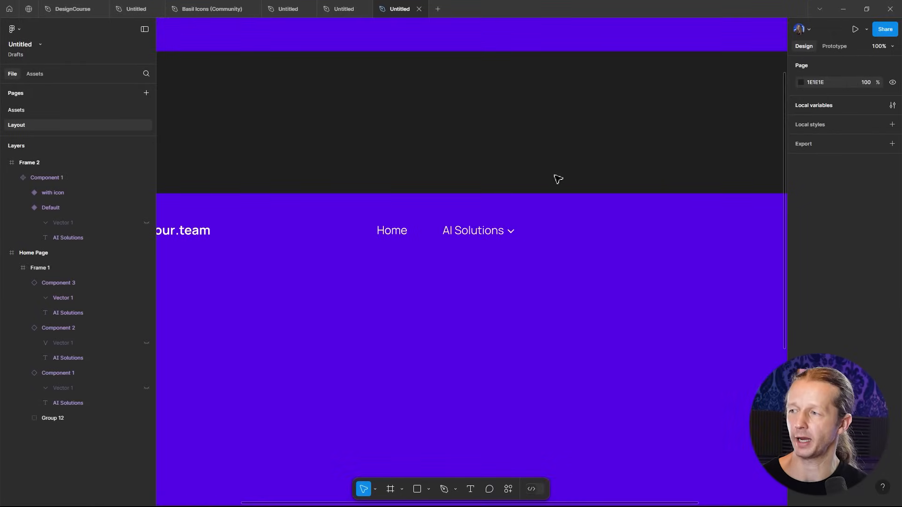
scroll(540, 187, "down", 3)
scroll(479, 189, "up", 4)
left_click(515, 235)
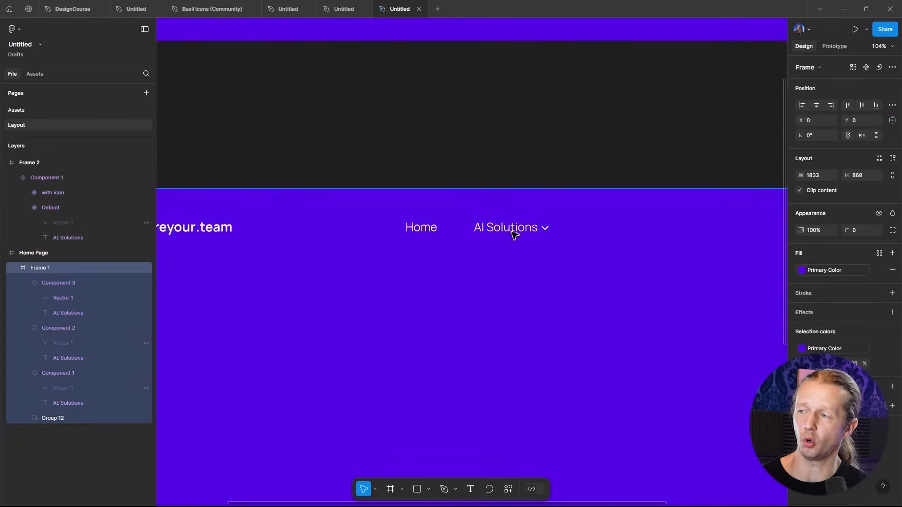
left_click(512, 233)
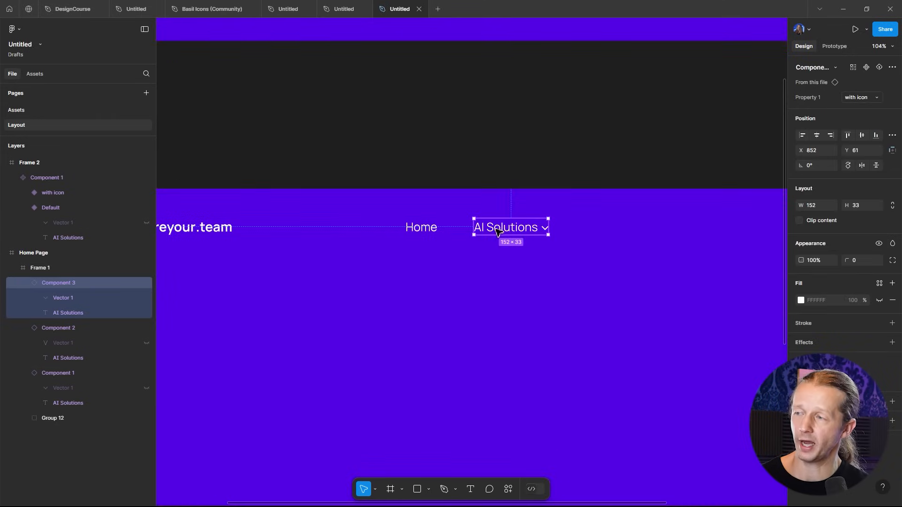
left_click(454, 233)
left_click_drag(480, 227, 438, 227)
left_click(499, 229)
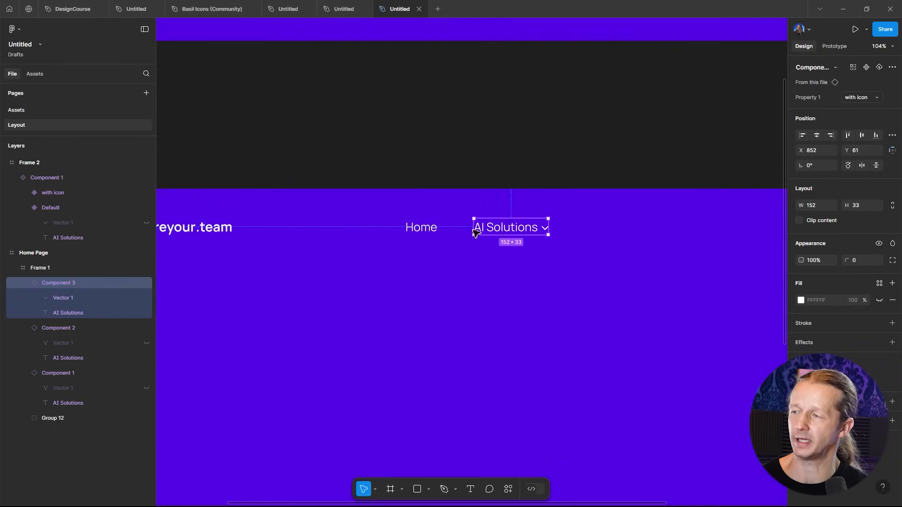
left_click(426, 231, "shift")
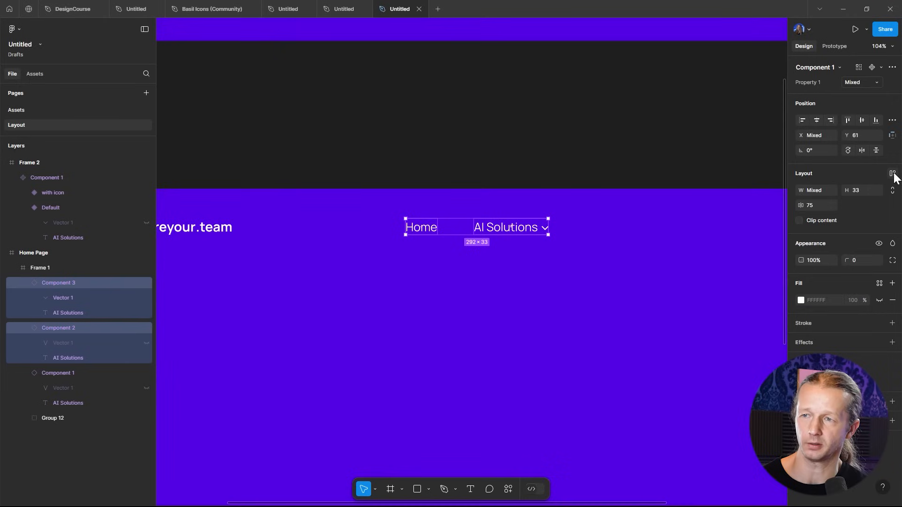
left_click(893, 174)
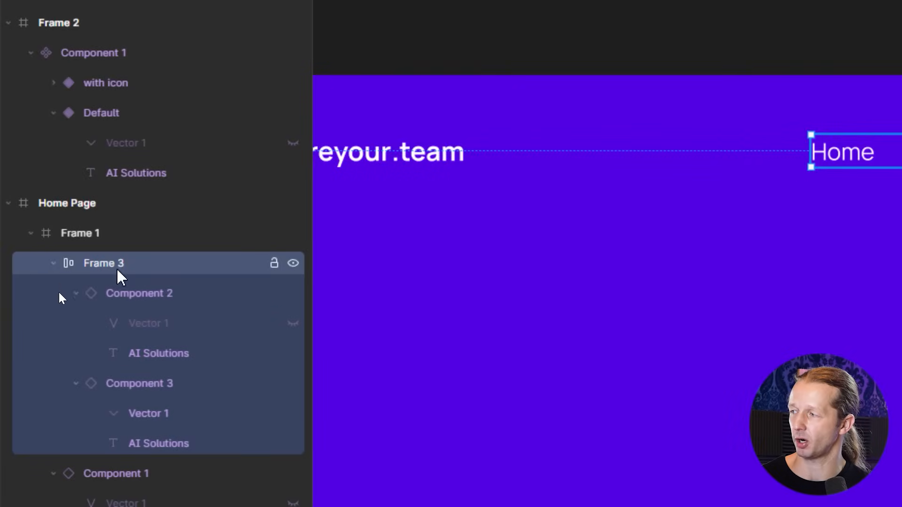
- Duplicate the Home instance inside the auto layout frame and move the copy after AI Solutions
left_click(131, 390)
left_click(133, 301)
left_click(136, 390)
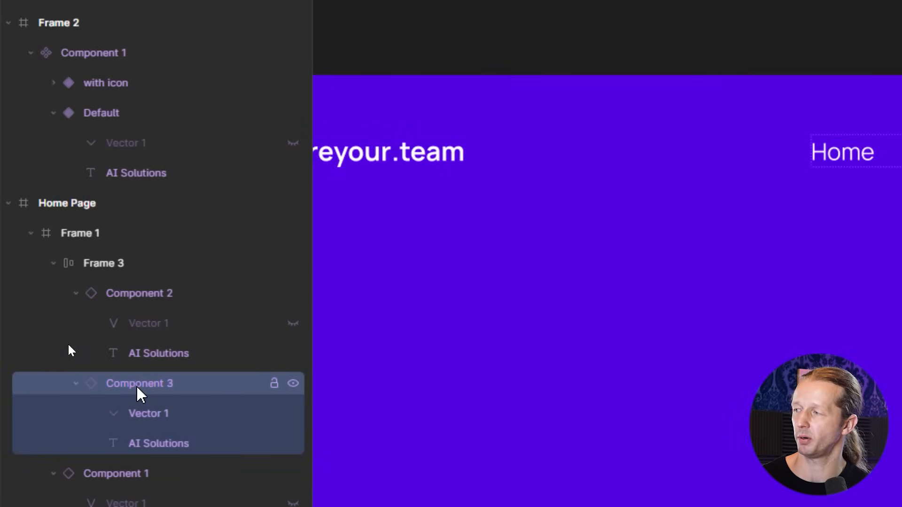
left_click(99, 270)
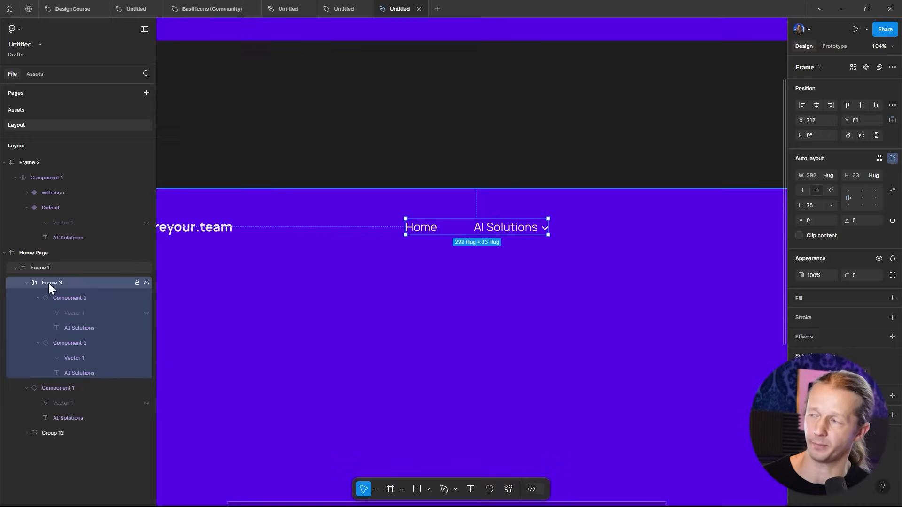
double_click(517, 234)
left_click(435, 231)
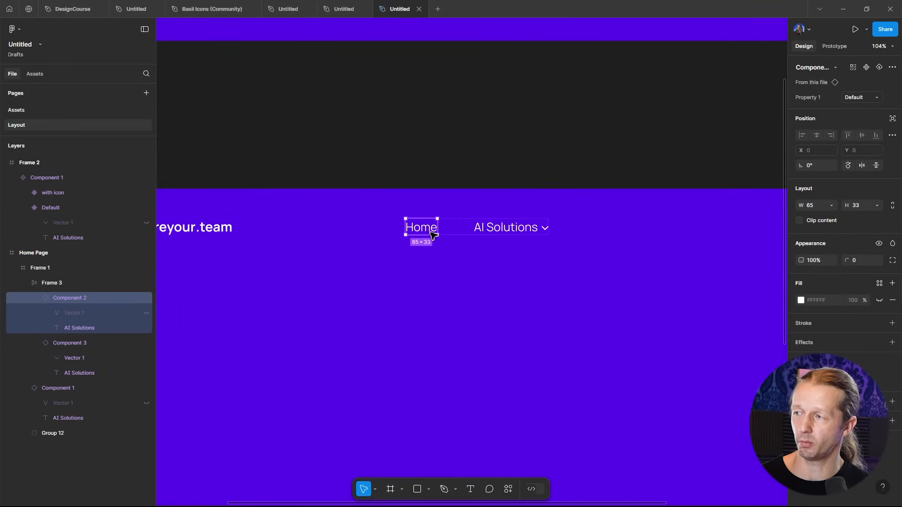
key("ctrl+d")
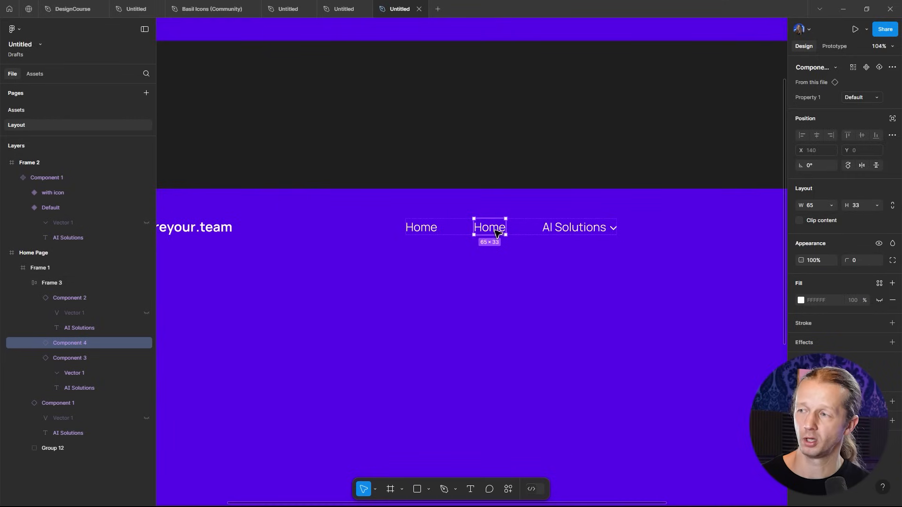
left_click_drag(491, 231, 596, 231)
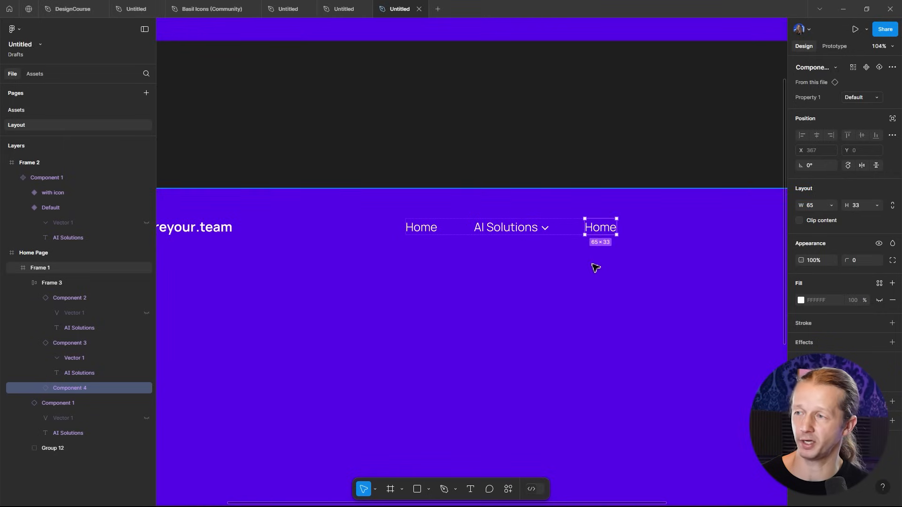
- Change the duplicated nav item's text to "FAQ"
double_click(606, 233)
double_click(605, 231)
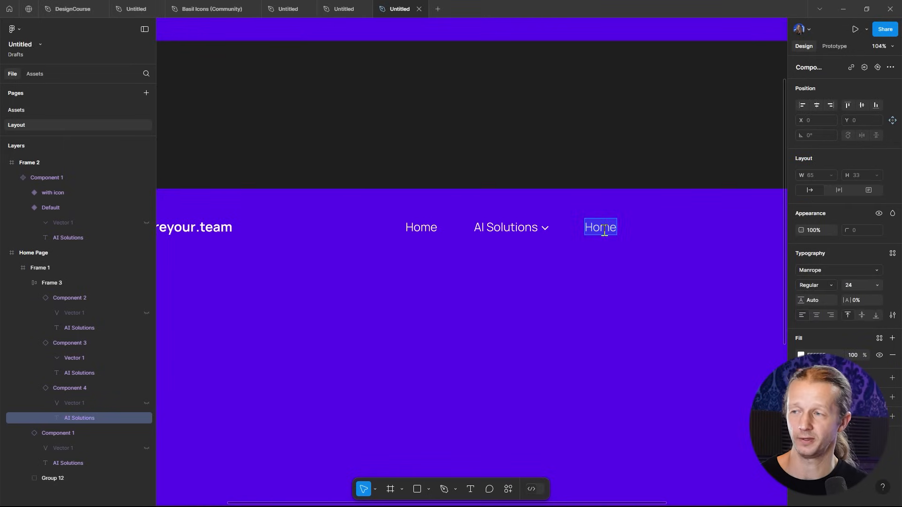
type("FAQ")
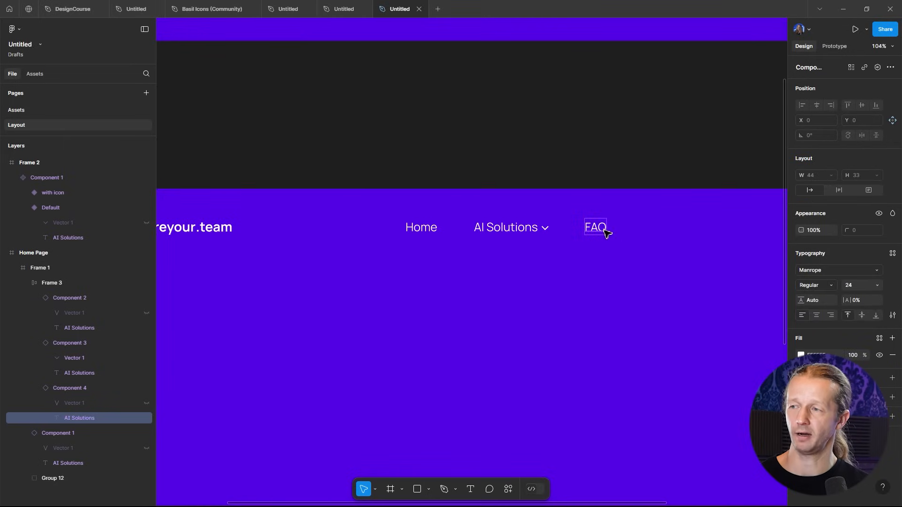
left_click(628, 156)
- Duplicate the FAQ instance inside the nav auto layout frame
left_click(600, 227)
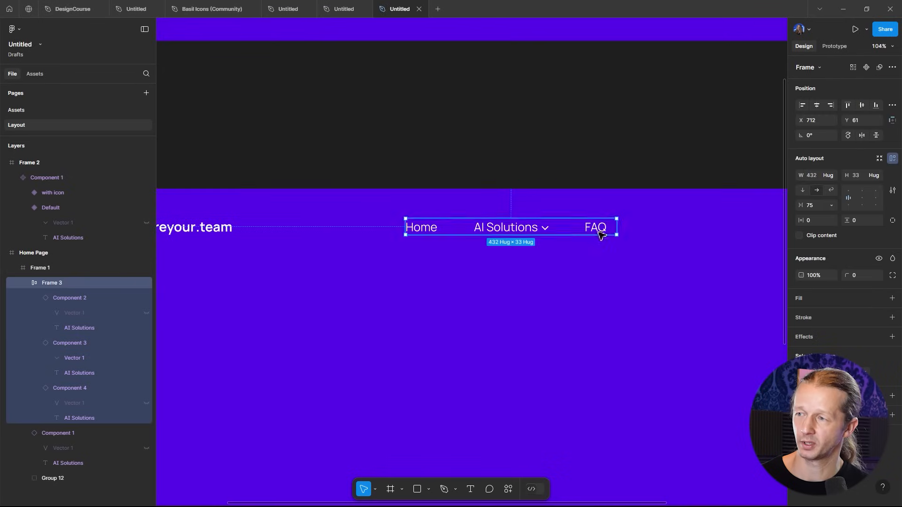
left_click(606, 230)
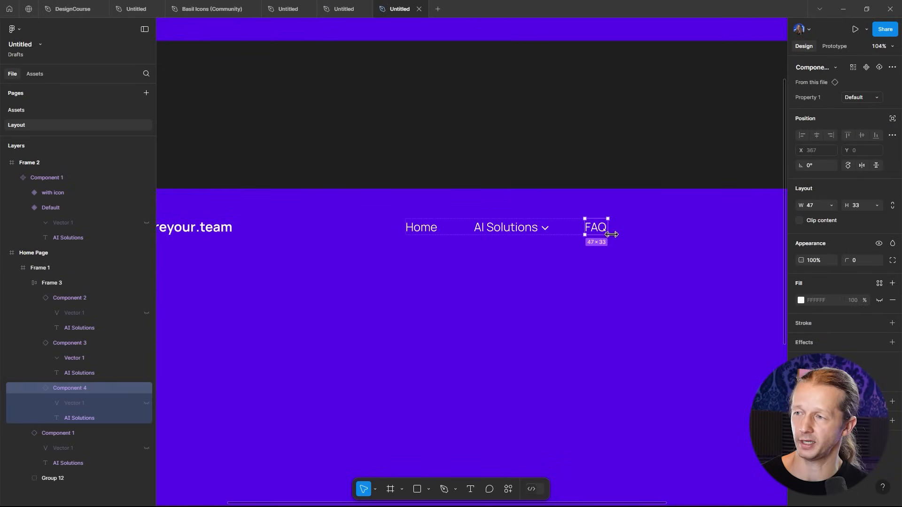
key("ctrl+d")
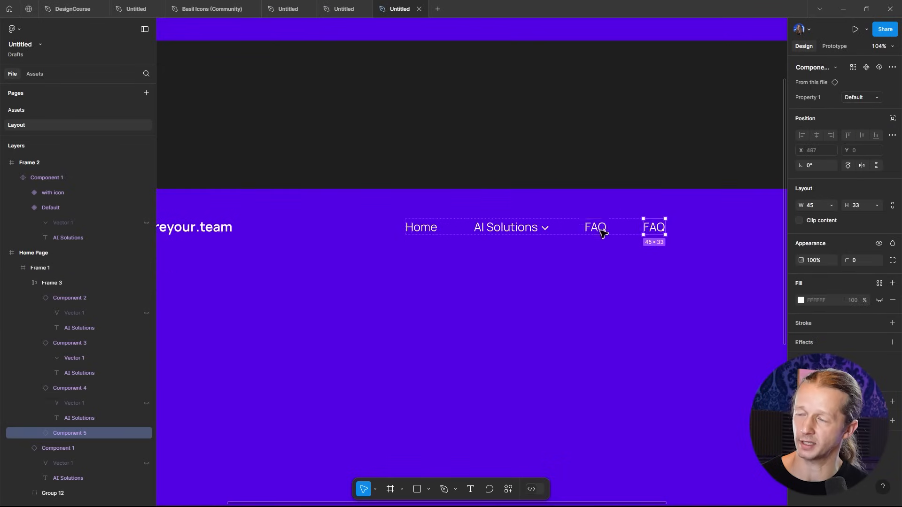
- Change the new copy's text to "Contact"
double_click(653, 228)
scroll(653, 231, "up", 1)
double_click(653, 231)
type("CONTAC")
key("BackSpace")
key("BackSpace")
key("BackSpace")
key("BackSpace")
key("BackSpace")
key("BackSpace")
type("Contact")
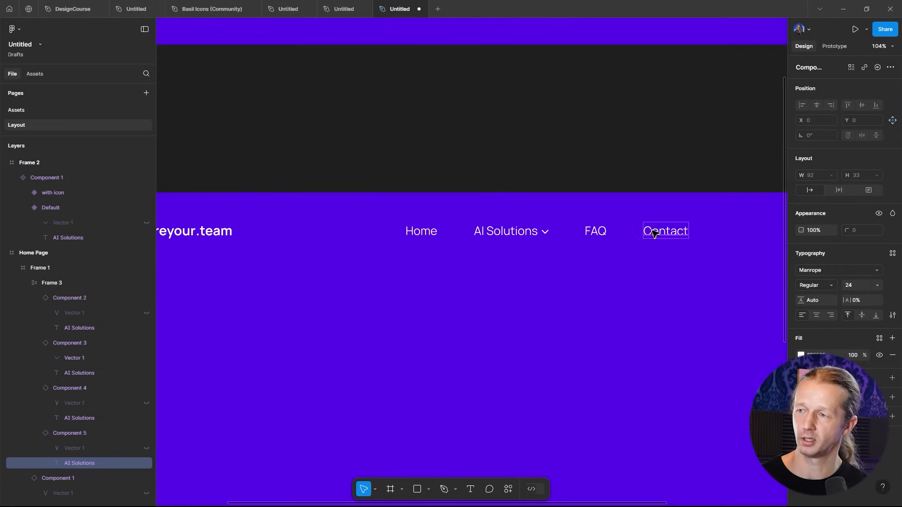
- Try a vertical direction and different alignments for the nav frame's auto layout before restoring horizontal
left_click(630, 125)
scroll(606, 132, "down", 5)
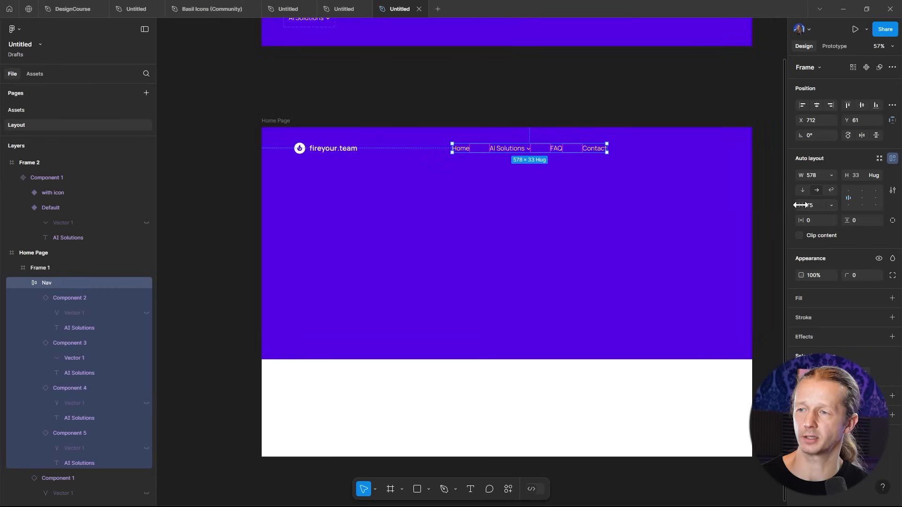
mouse_move(800, 205)
left_mouse_down()
mouse_move(822, 213)
mouse_move(767, 228)
mouse_move(846, 221)
mouse_move(802, 211)
mouse_move(817, 202)
left_mouse_up()
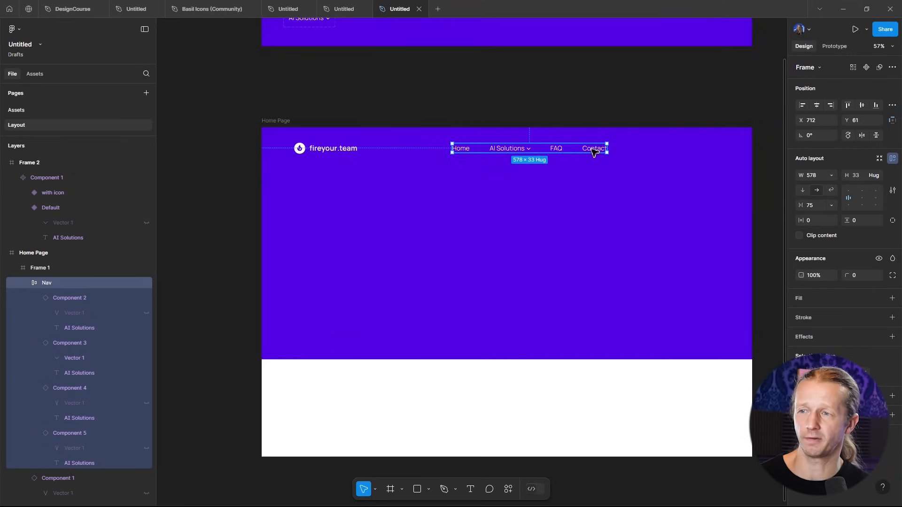
left_click(802, 190)
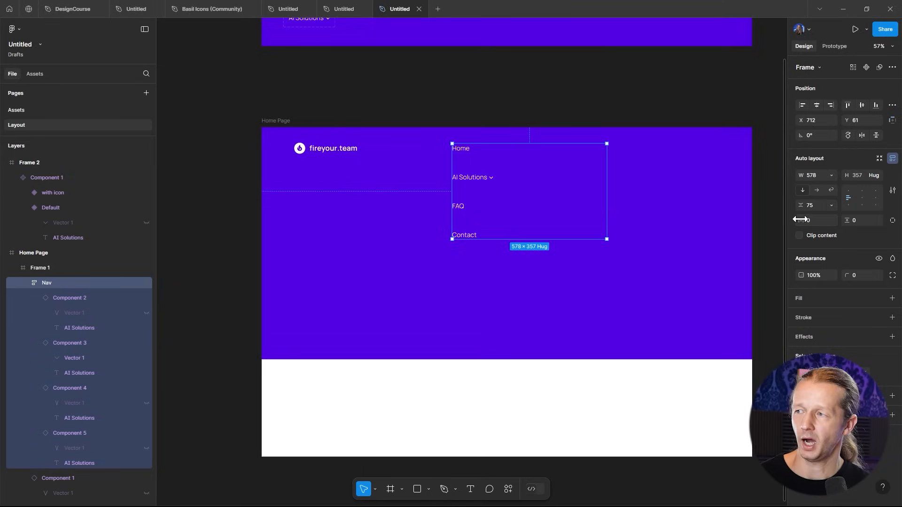
left_click(861, 198)
left_click(876, 198)
left_click(862, 198)
left_click(848, 192)
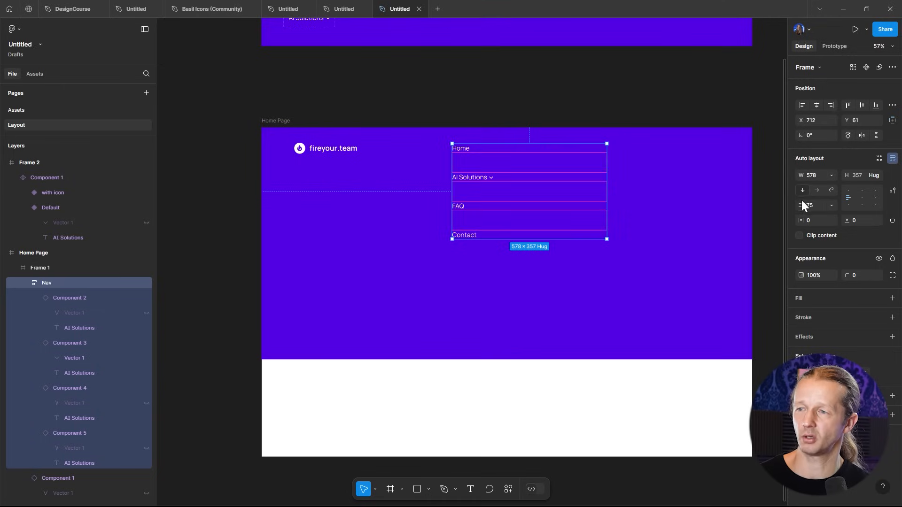
left_click(816, 190)
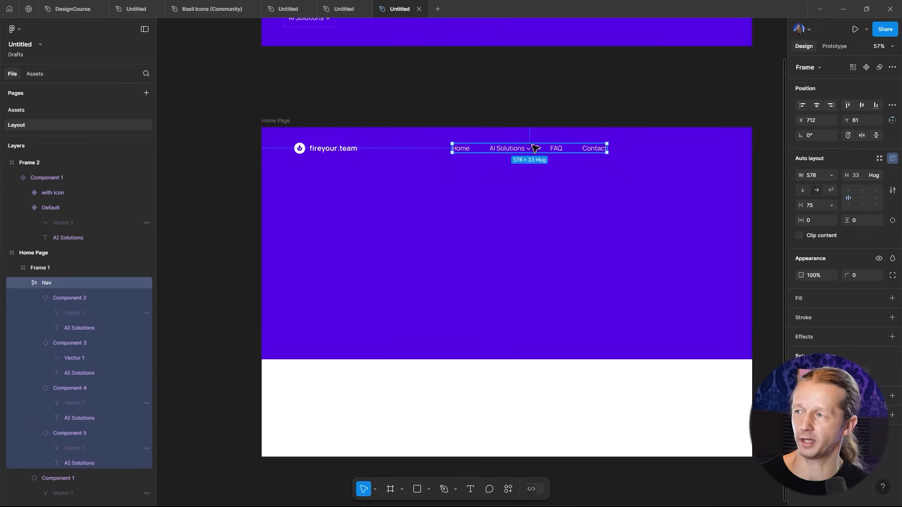
- Move the nav frame level with the fireyour.team logo and center it horizontally in the hero
left_click_drag(495, 150, 507, 171)
left_click(464, 150)
key("Delete")
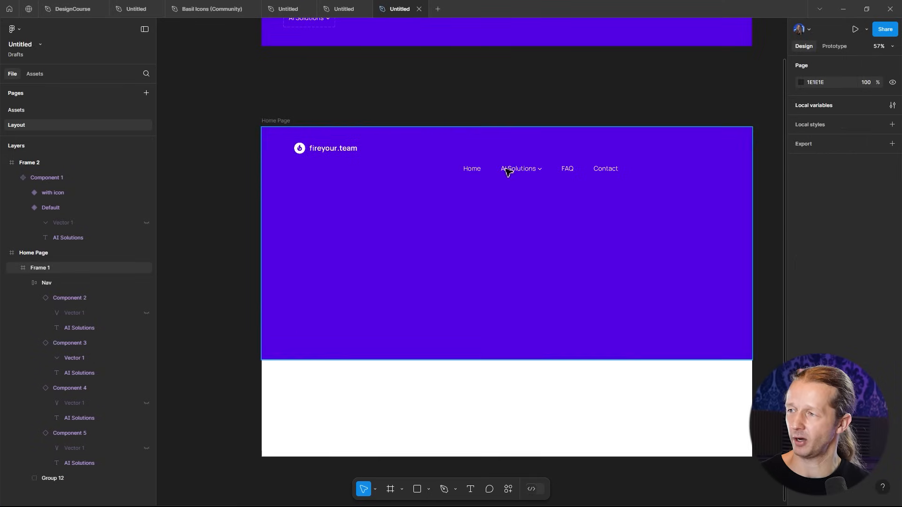
left_click(523, 170)
double_click(524, 171)
left_click_drag(523, 171, 507, 151)
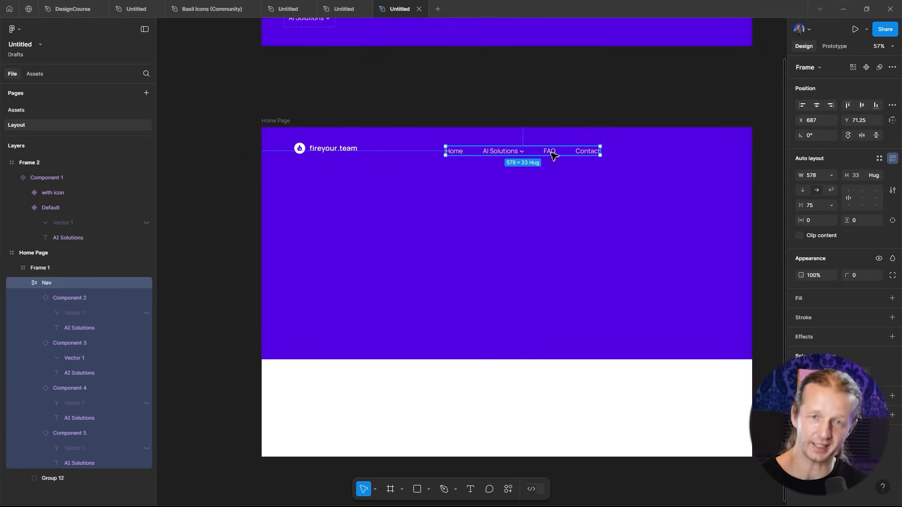
left_click(819, 104)
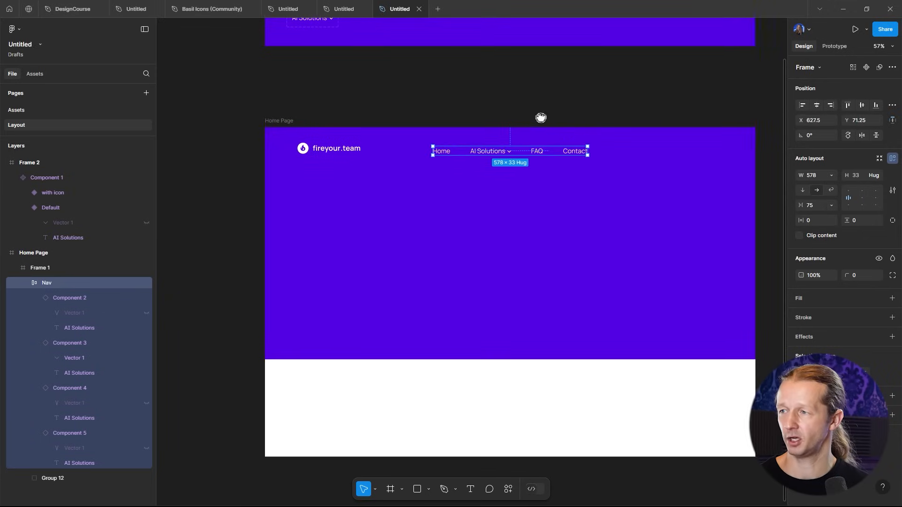
- Add a layout grid to the Home Page frame
scroll(535, 149, "left", 2)
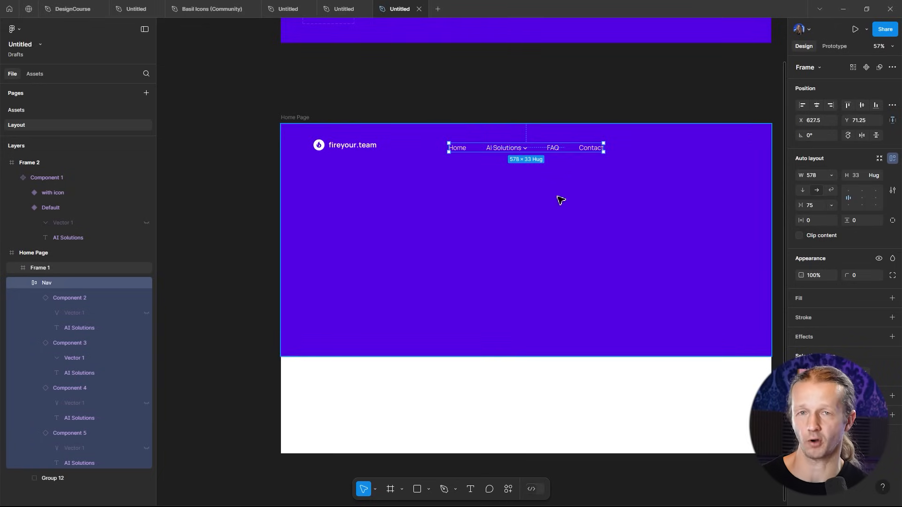
left_click(650, 104)
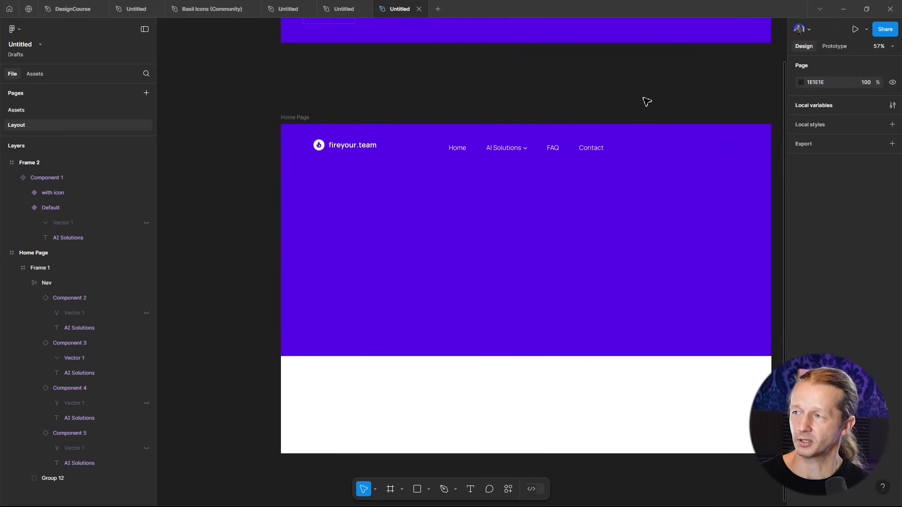
left_click_drag(687, 113, 645, 131)
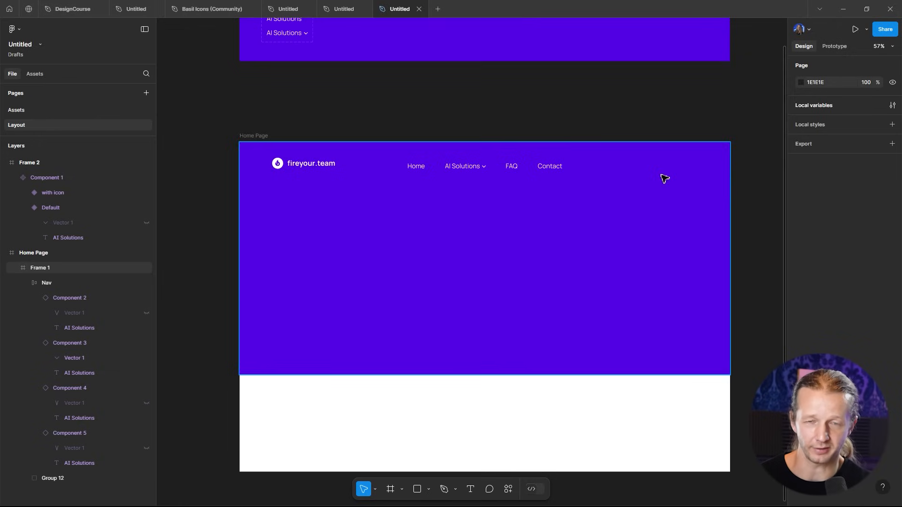
left_click_drag(626, 106, 617, 137)
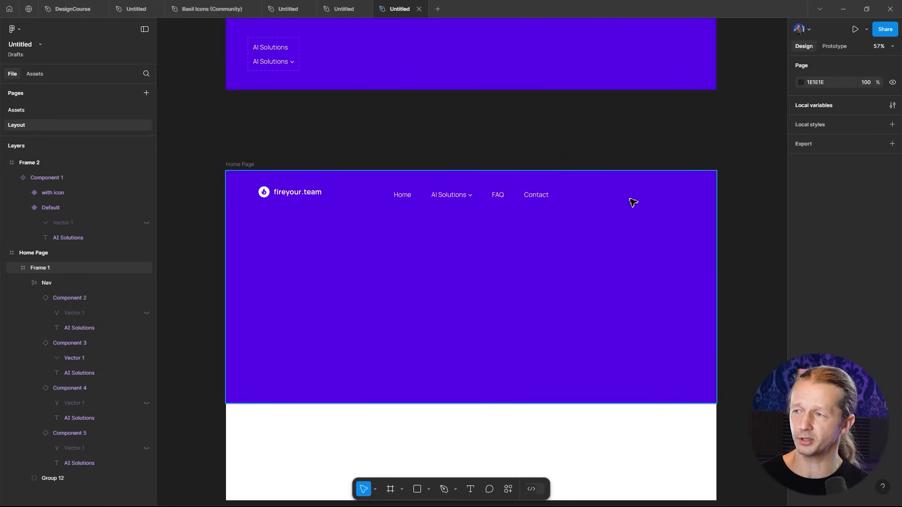
scroll(633, 202, "up", 5)
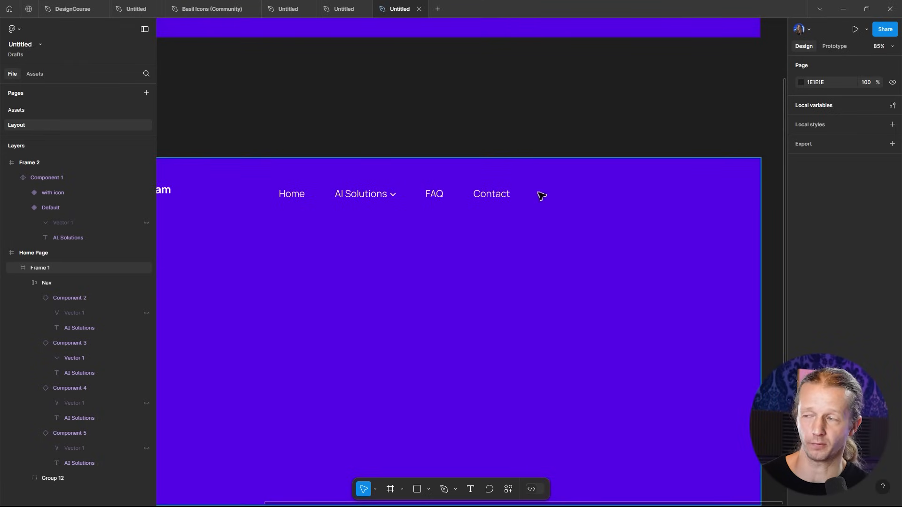
left_click(491, 201)
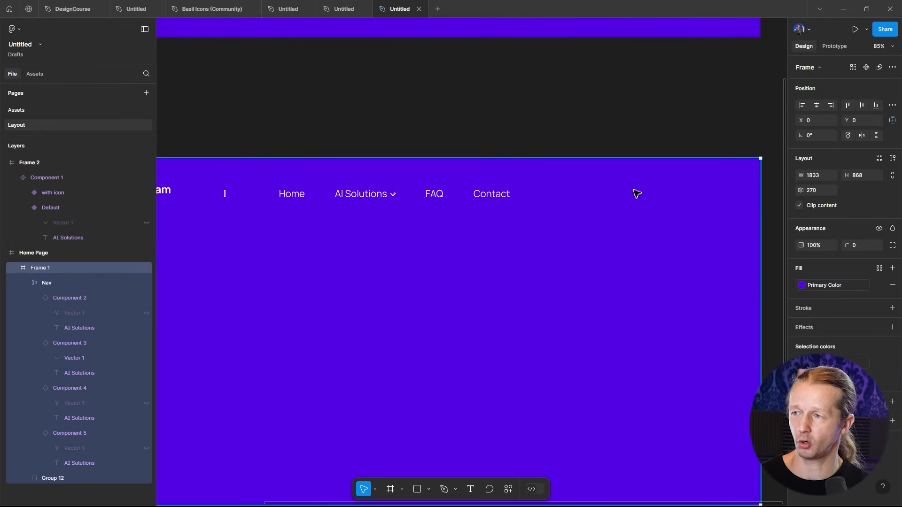
scroll(675, 199, "down", 5)
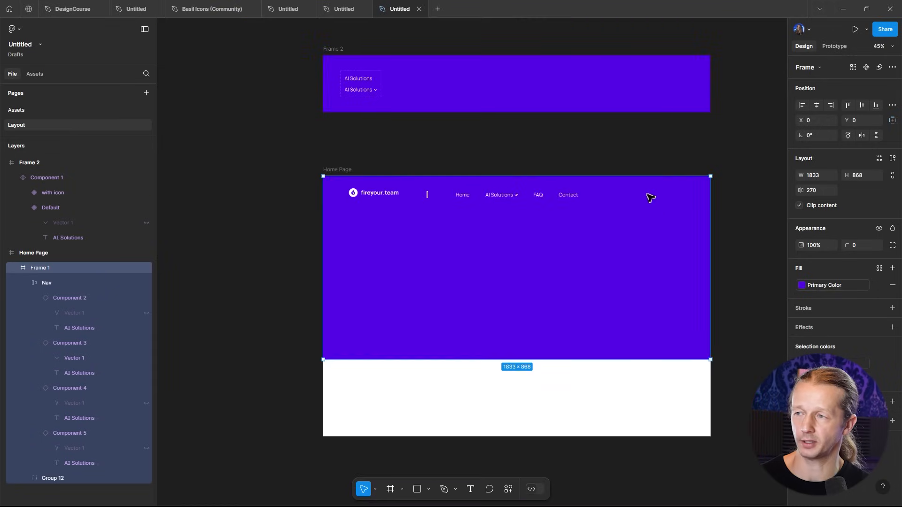
left_click(338, 169)
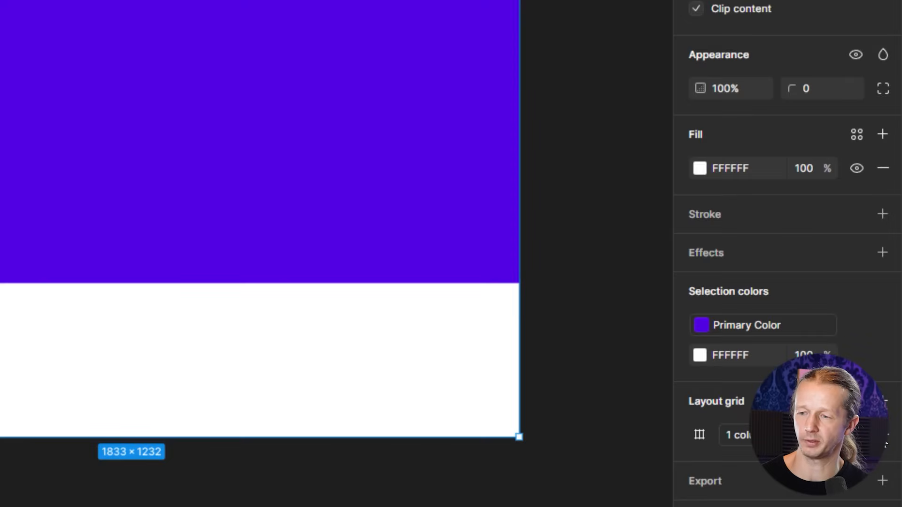
left_click(880, 436)
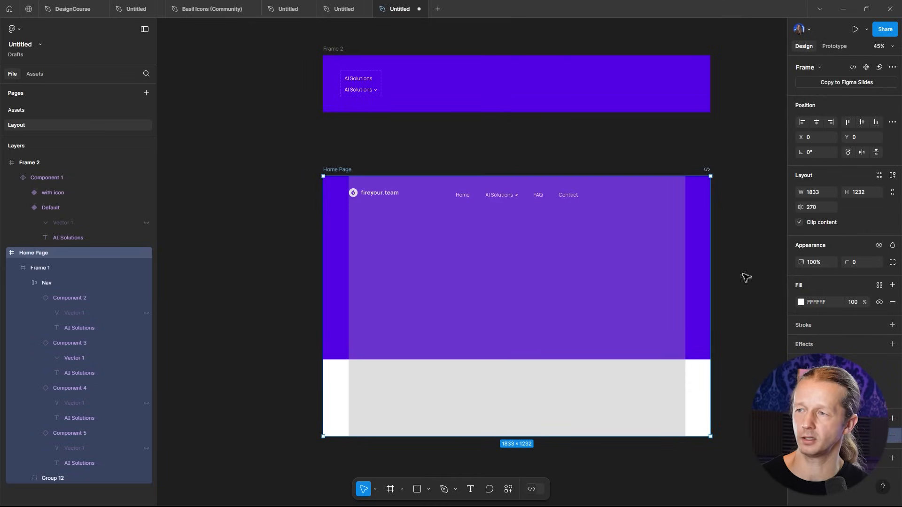
- Add a "Hire us" text at the right end of the hero's top row
scroll(676, 205, "up", 5)
left_click(641, 123)
scroll(641, 123, "down", 3)
left_click_drag(586, 110, 549, 128)
left_click(486, 182, "ctrl")
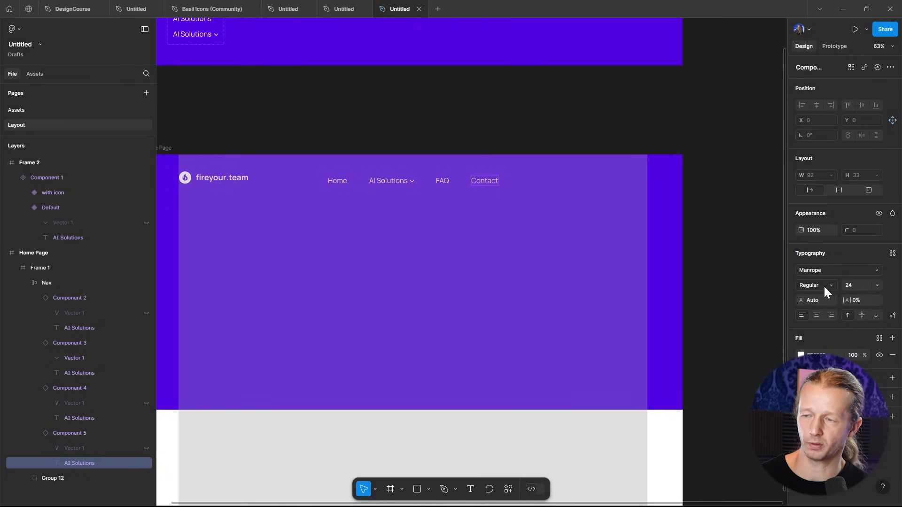
left_click(566, 126)
key("t")
left_click(587, 179)
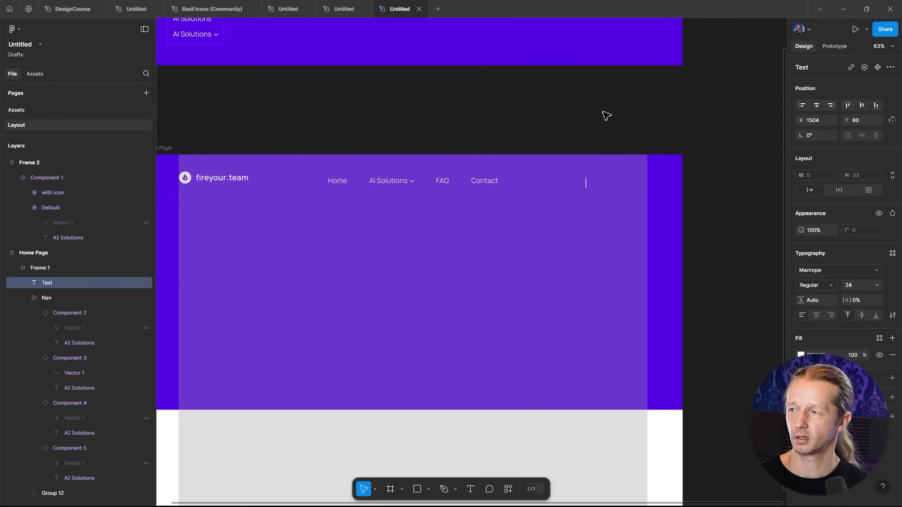
type("Hire us")
key("Escape")
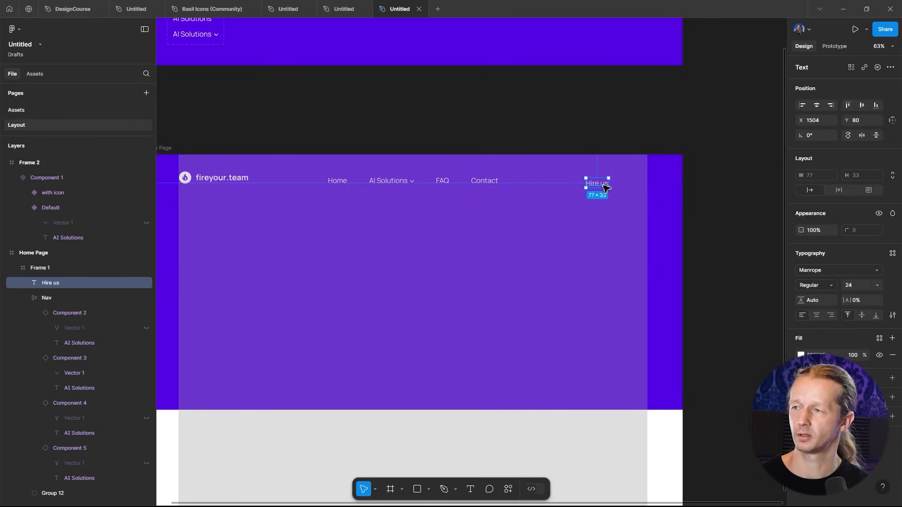
- Align the Hire us text with the grid's right edge and set its weight to Bold
left_click_drag(613, 188, 649, 185)
left_click(877, 286)
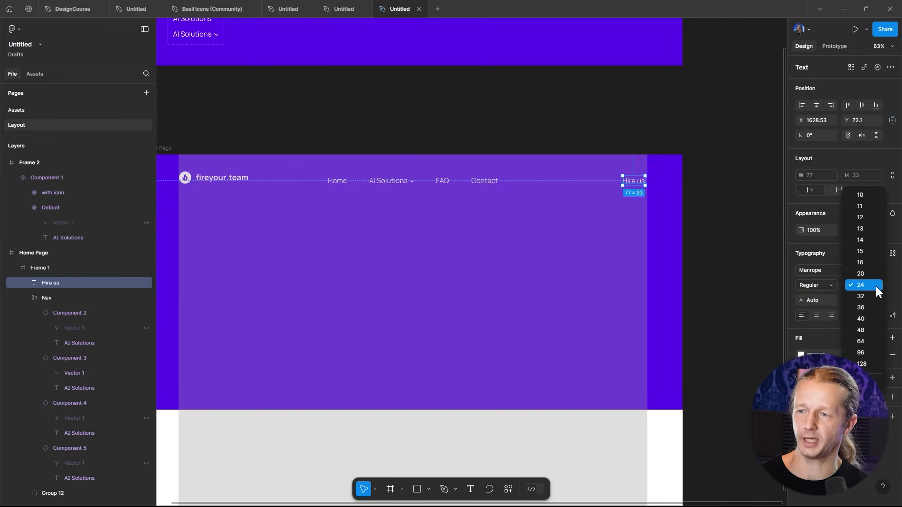
left_click(877, 286)
left_click(822, 285)
left_click(822, 318)
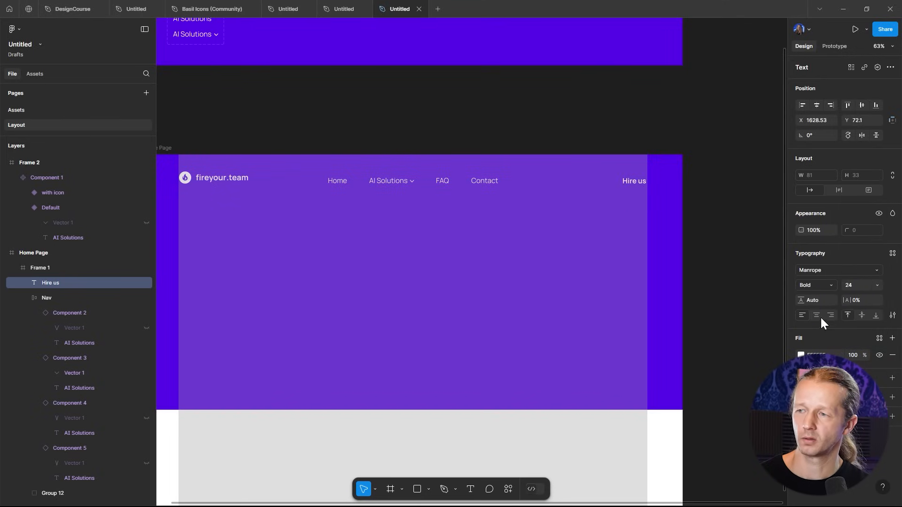
left_click(661, 133)
left_click(640, 183)
left_click(639, 183)
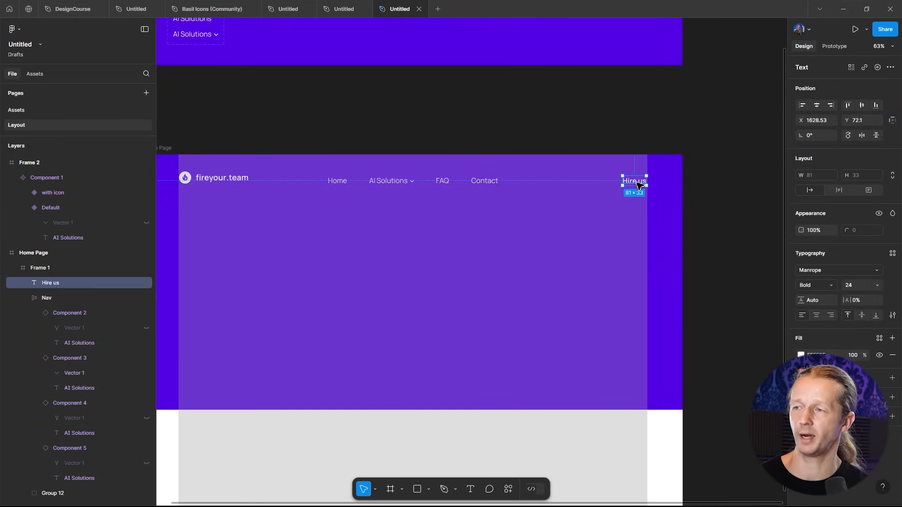
left_click_drag(635, 184, 634, 185)
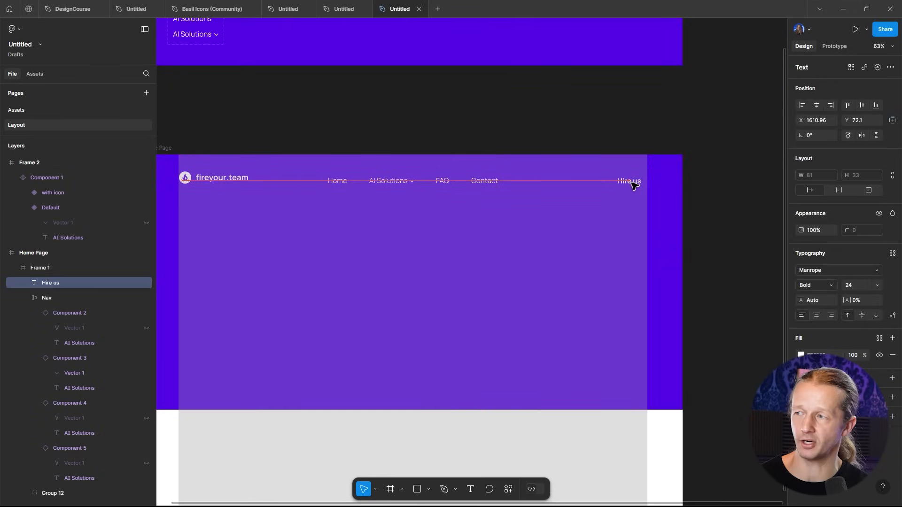
scroll(634, 185, "up", 5)
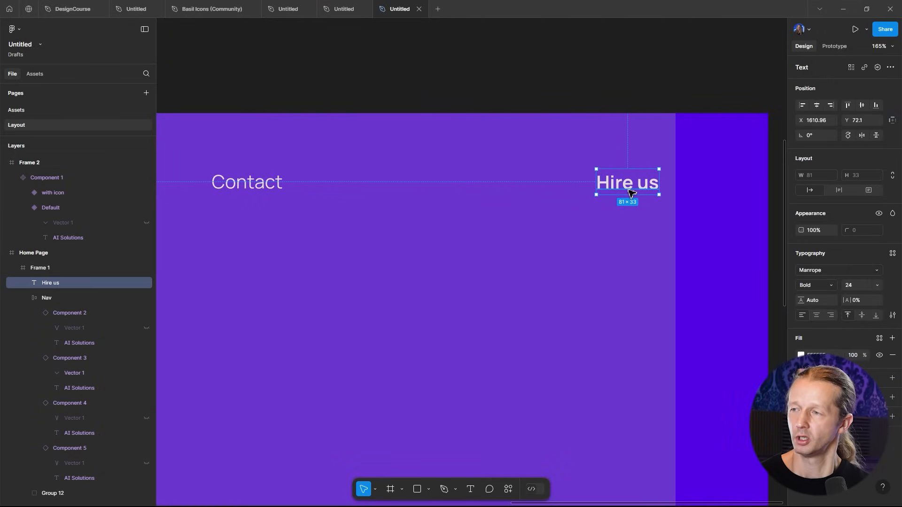
left_click(564, 87)
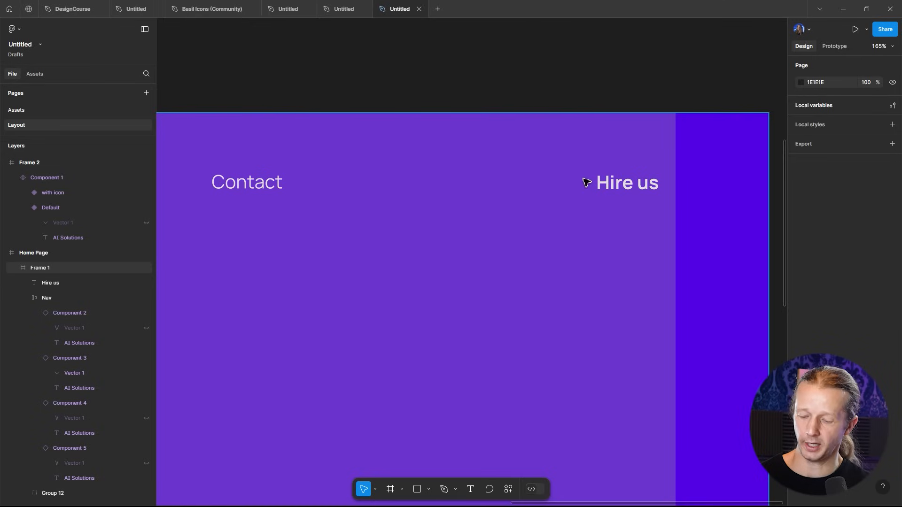
- Wrap the Hire us text in a new frame with a white fill and a corner radius of 6
key("f")
left_click_drag(586, 166, 679, 206)
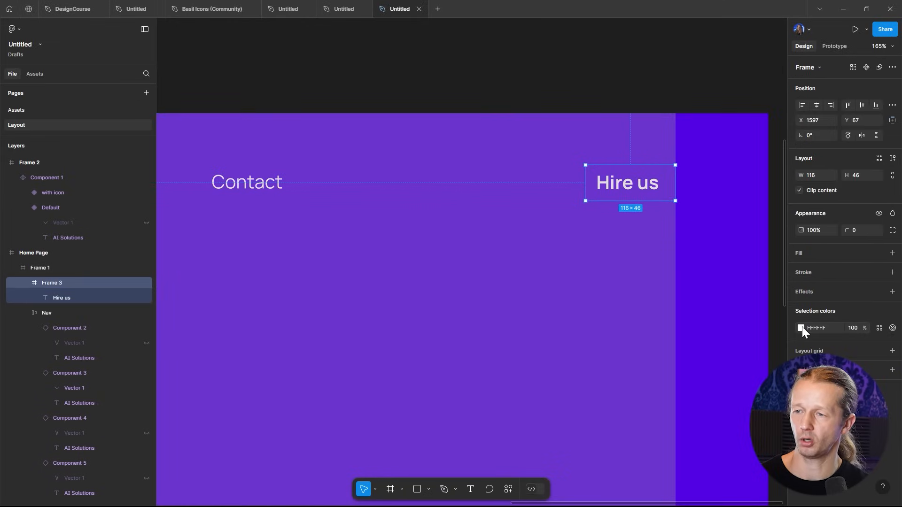
left_click(892, 253)
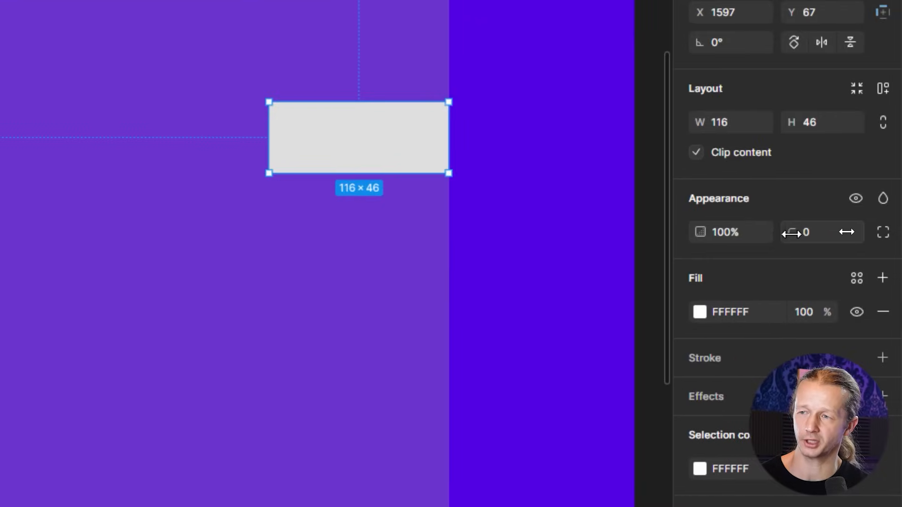
left_click(791, 233)
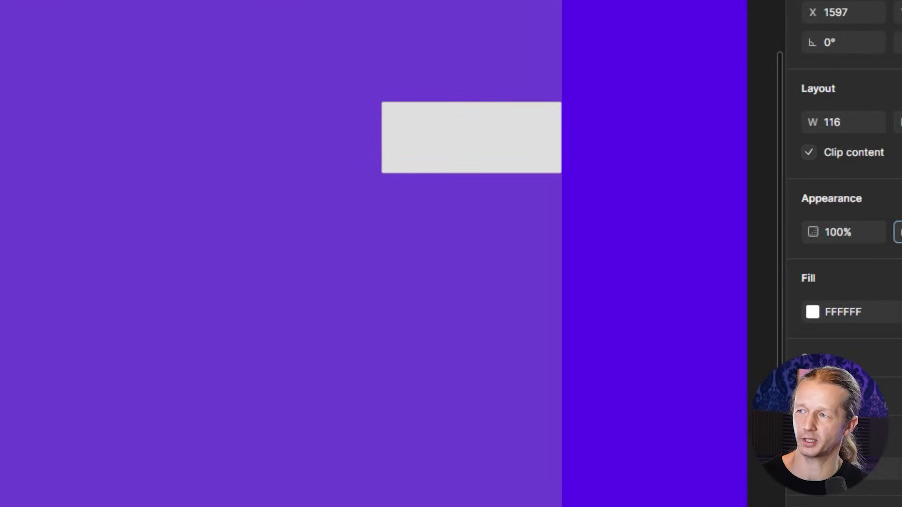
left_click_drag(898, 232, 848, 231)
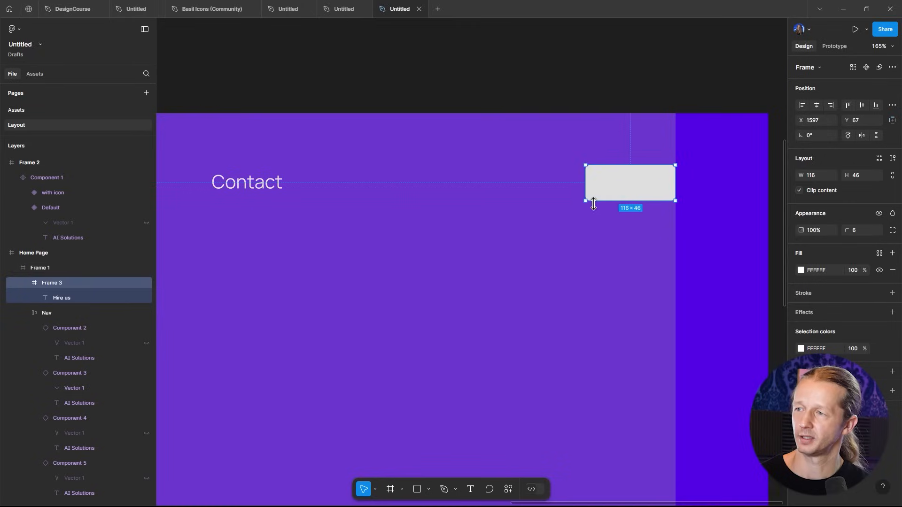
- Set the Hire us text color to the Primary Color style from the libraries
left_click(631, 92)
scroll(639, 193, "down", 3)
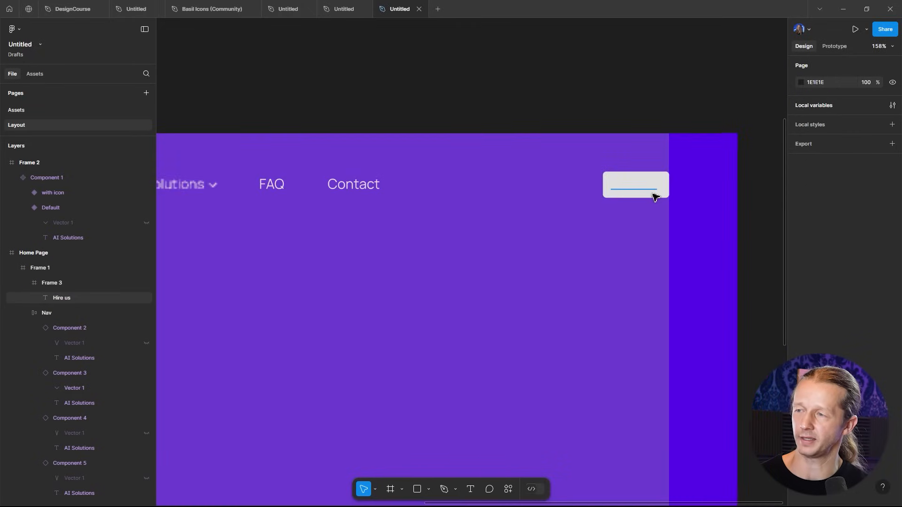
scroll(642, 205, "up", 5)
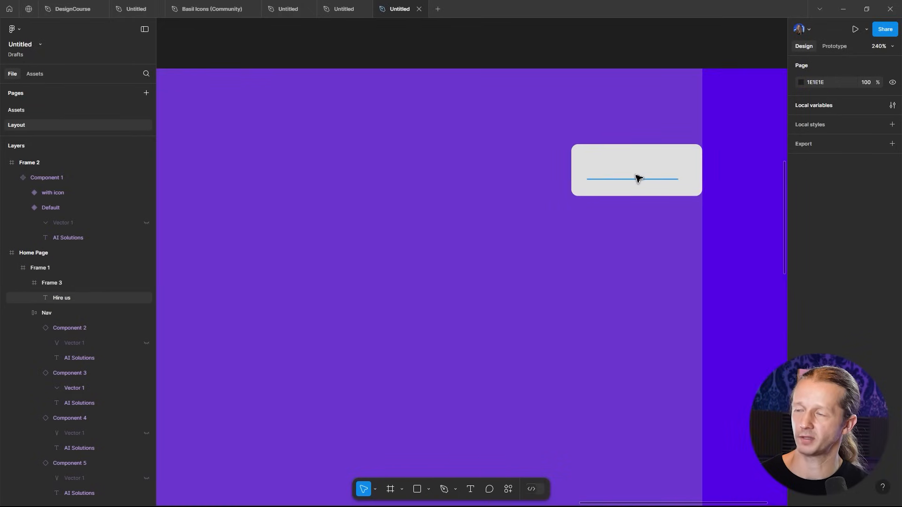
left_click(619, 179)
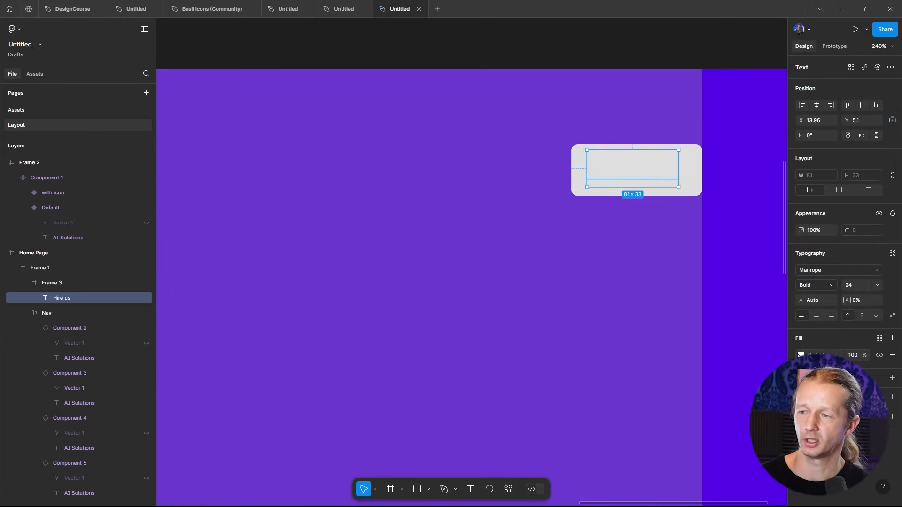
left_click(801, 356)
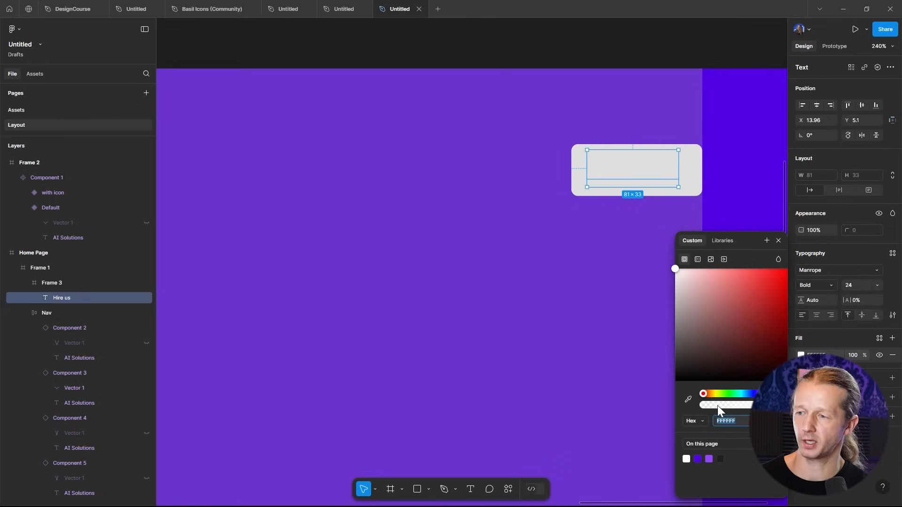
left_click(723, 241)
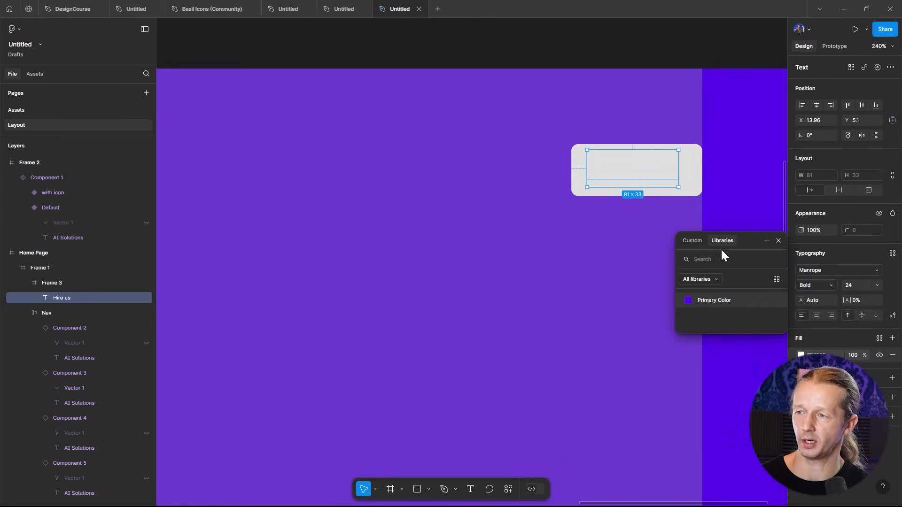
left_click(714, 301)
left_click_drag(663, 177, 666, 178)
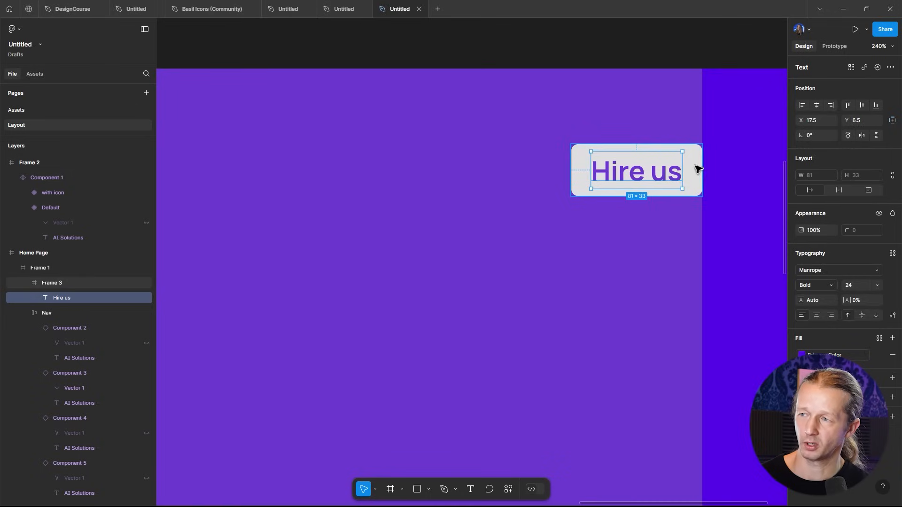
- Apply auto layout to the Hire us button frame
left_click(56, 282)
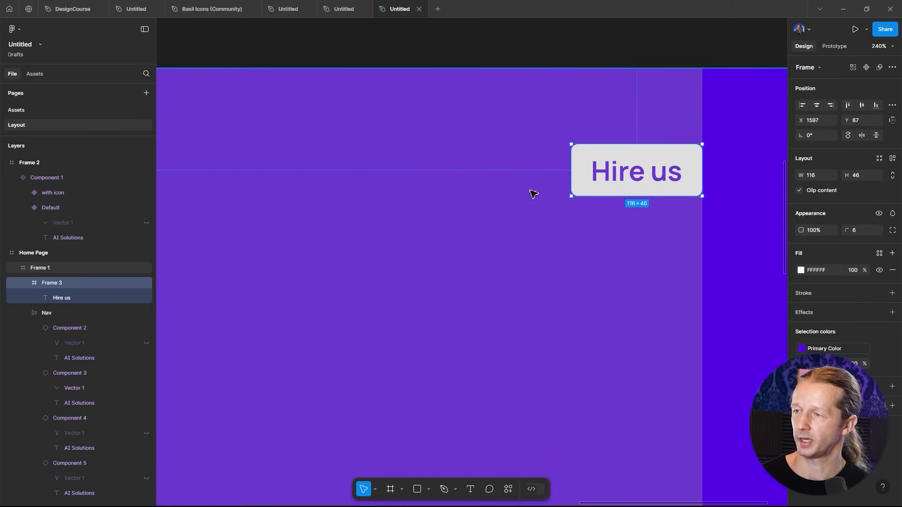
left_click(893, 160)
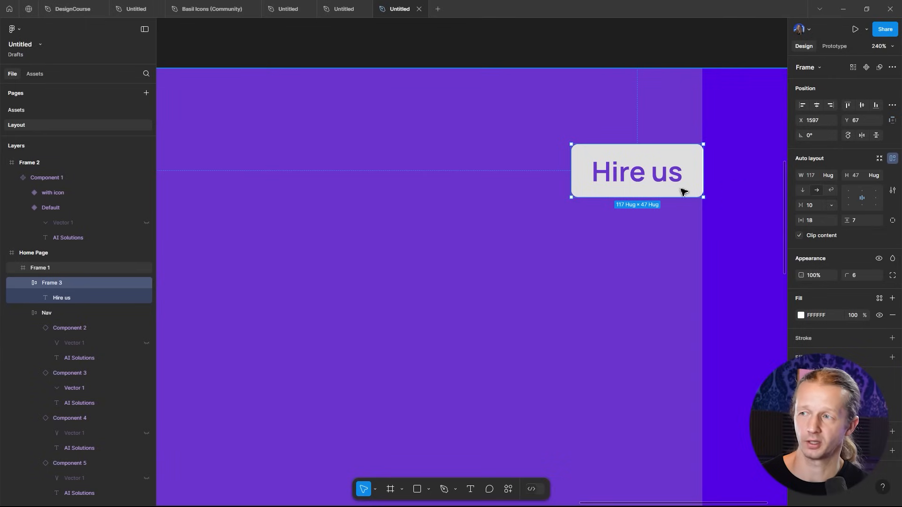
left_click_drag(222, 229, 0, 424)
left_click_drag(388, 310, 355, 336)
double_click(356, 336)
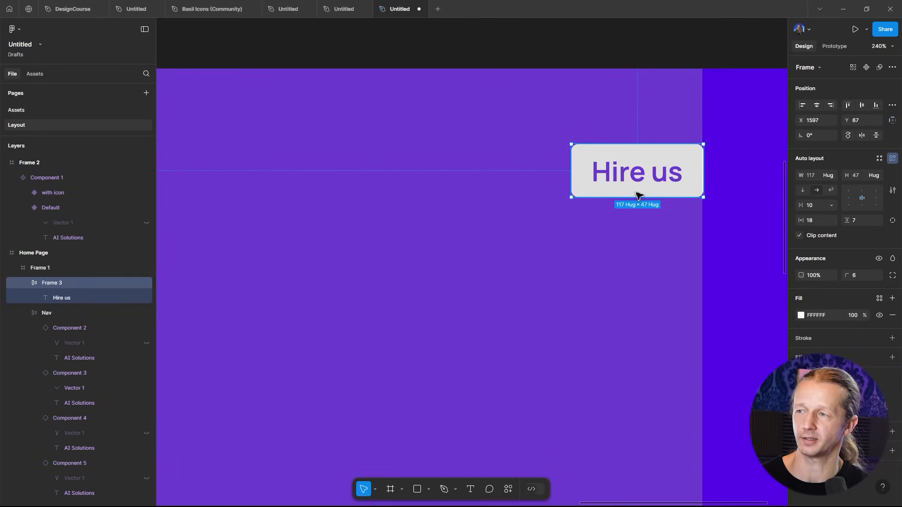
- Turn the Hire us button frame into a component
scroll(687, 175, "down", 5, "ctrl")
scroll(687, 175, "up", 3, "ctrl")
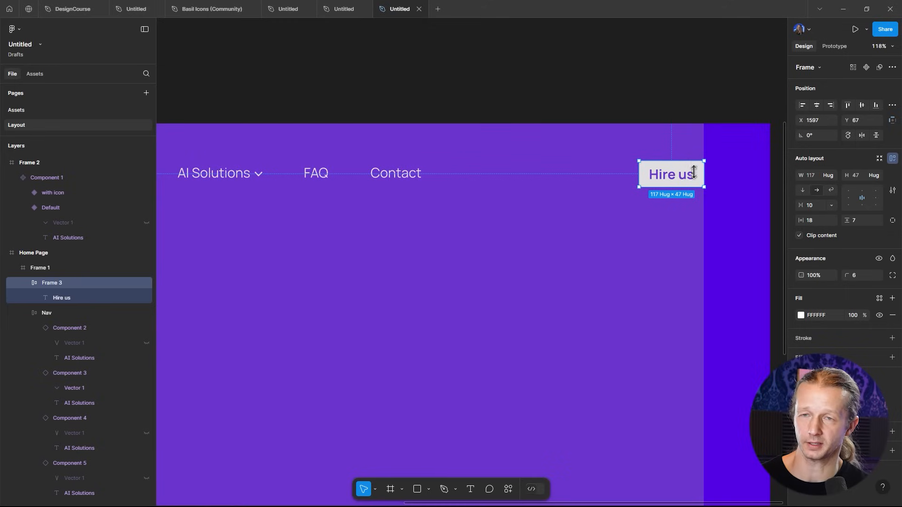
left_click(866, 67)
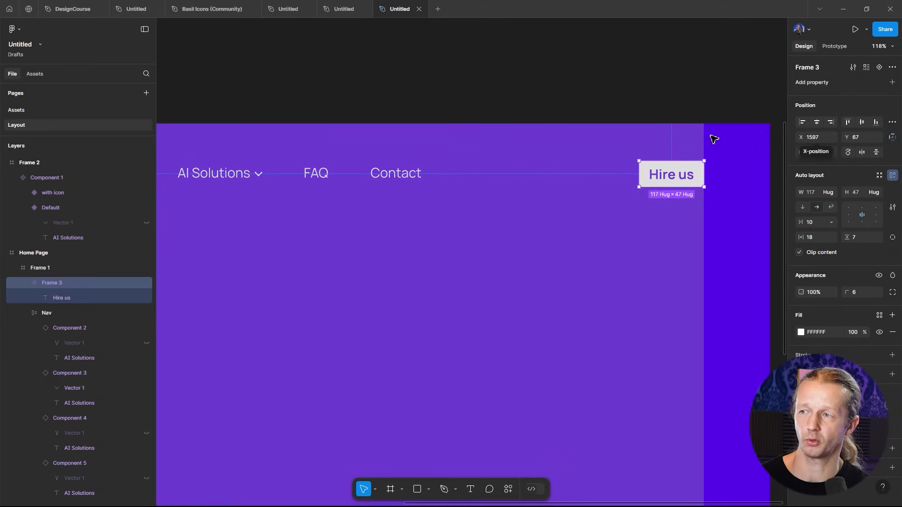
- Move the Hire us button component into Frame 2 beside the AI Solutions component
scroll(651, 120, "down", 5, "ctrl")
left_click_drag(625, 117, 643, 261)
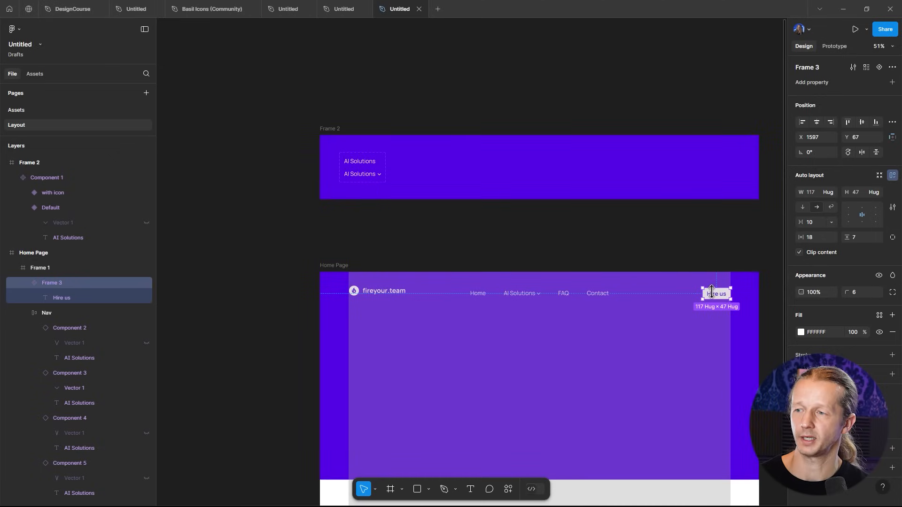
left_click_drag(716, 294, 427, 164)
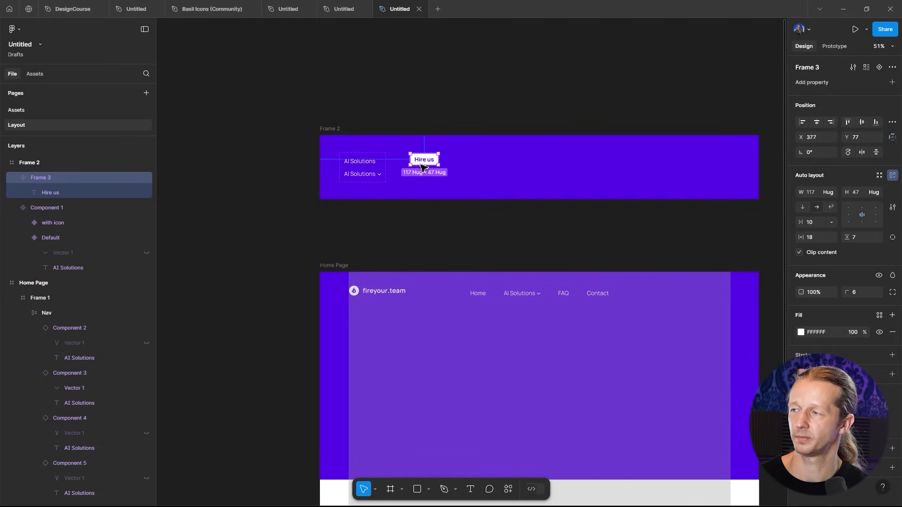
- Add a second variant to the Hire us button component
scroll(427, 164, "up", 5, "ctrl")
scroll(545, 165, "up", 3, "ctrl")
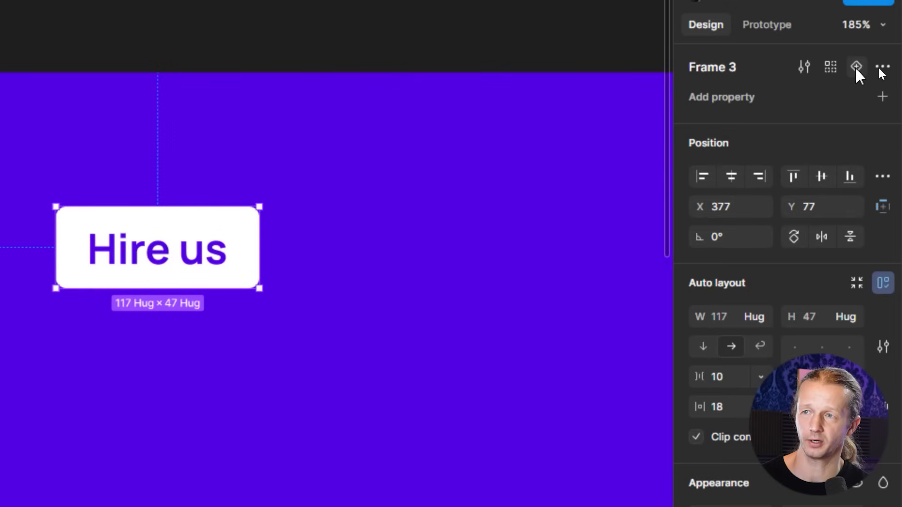
left_click(879, 68)
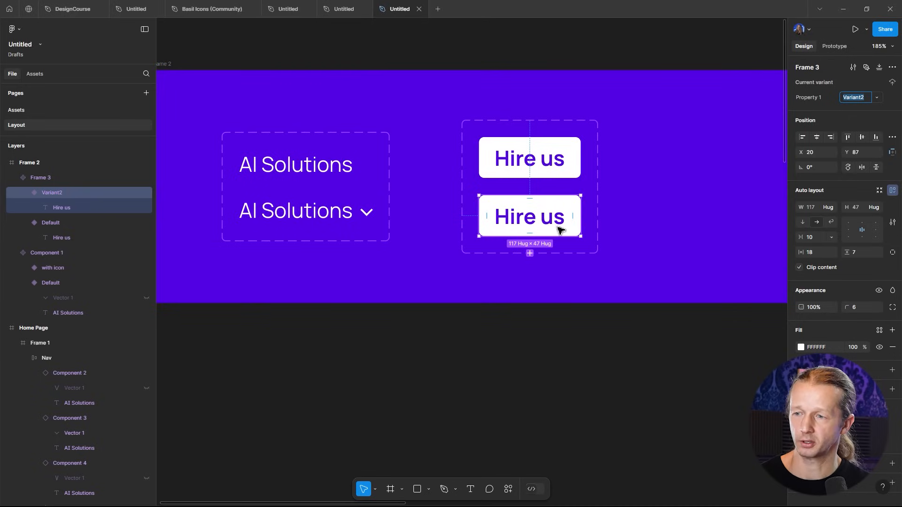
- Remove the fill from the second variant and give it a white stroke
left_click(548, 217)
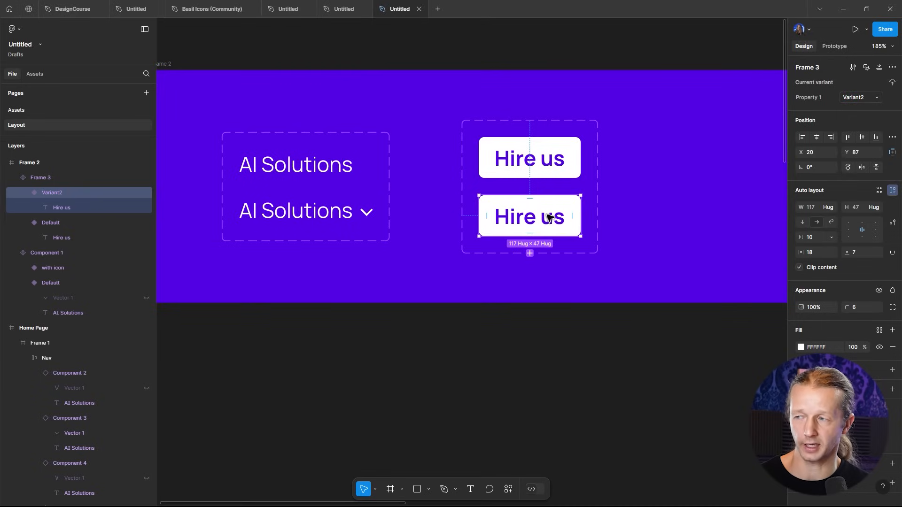
left_click(892, 347)
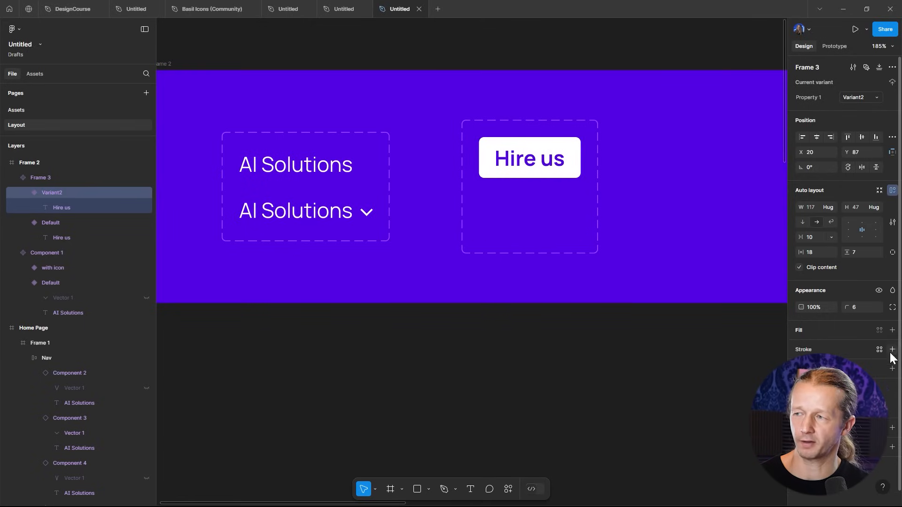
left_click(891, 350)
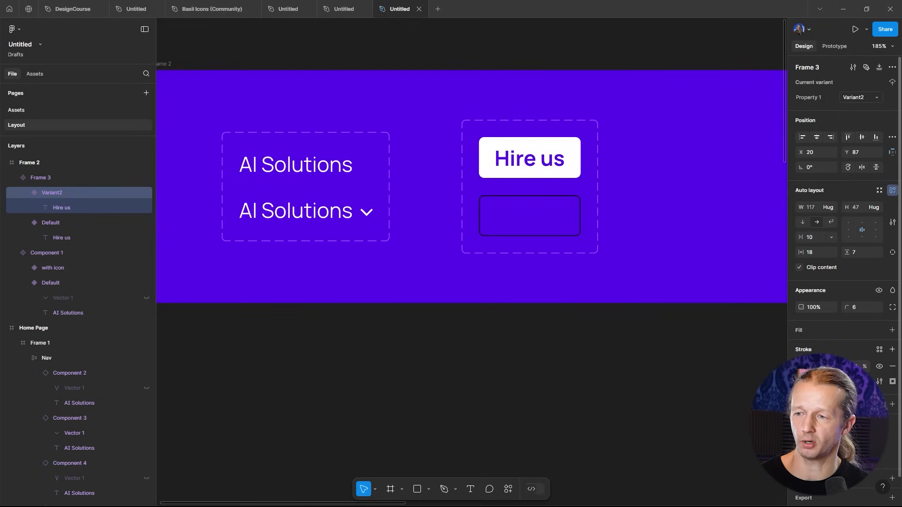
left_click(801, 367)
mouse_move(763, 329)
left_mouse_down()
mouse_move(701, 296)
mouse_move(652, 256)
left_mouse_up()
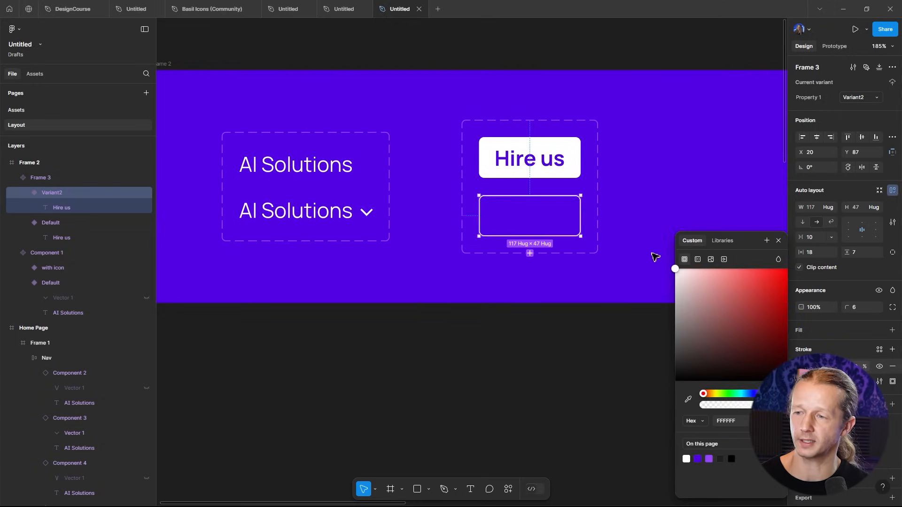
key("Escape")
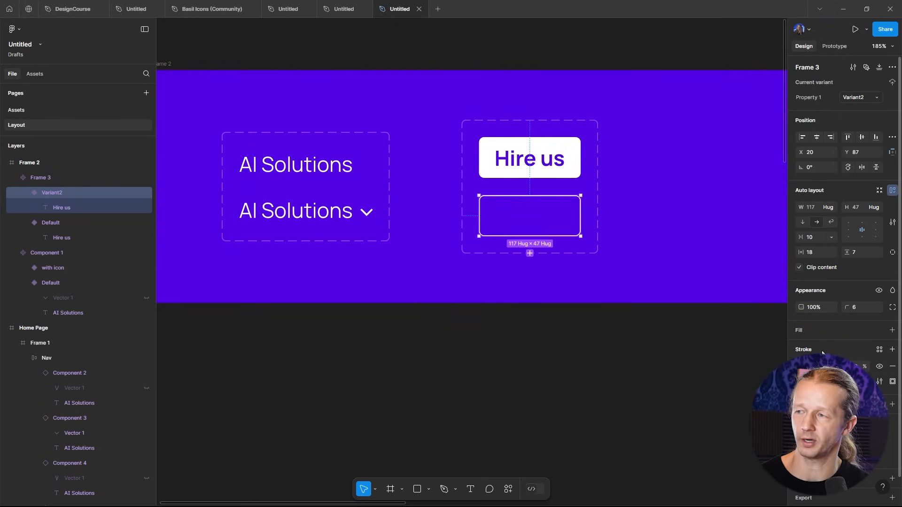
- Set the second variant's Hire us text color to white
left_click(545, 217)
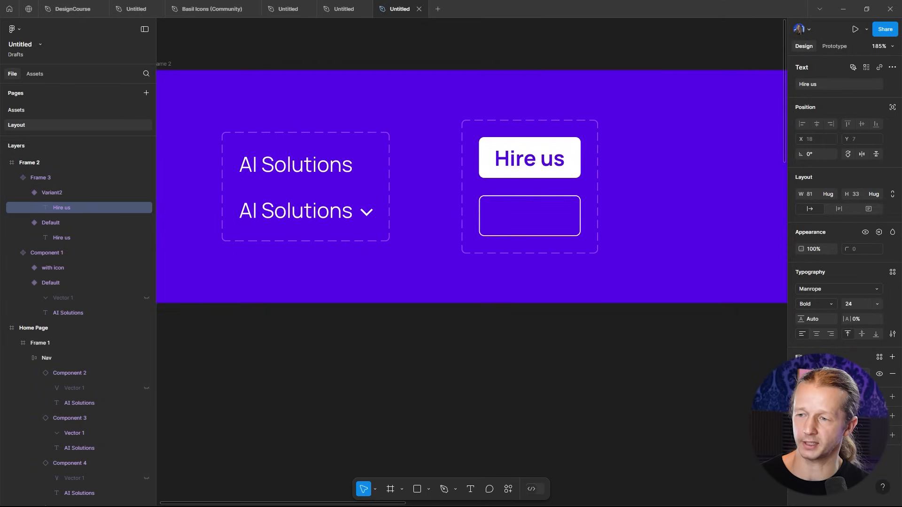
left_click(801, 374)
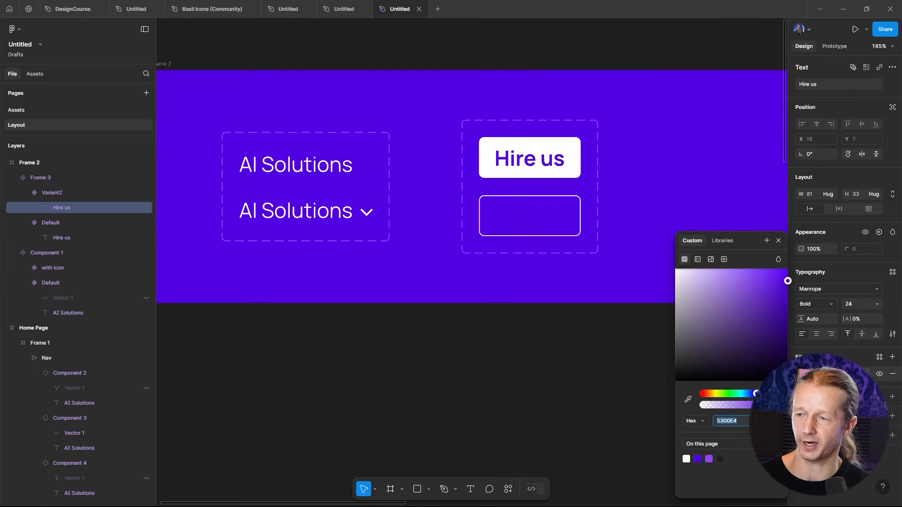
left_click(686, 286)
left_click(574, 362)
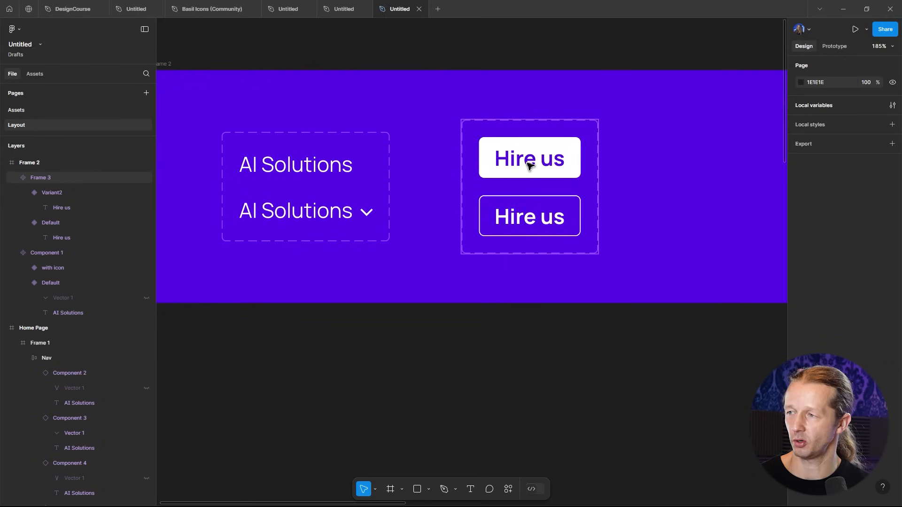
- Prototype a While hovering interaction on the default variant that changes to Variant2 with Instant animation
left_click(530, 166)
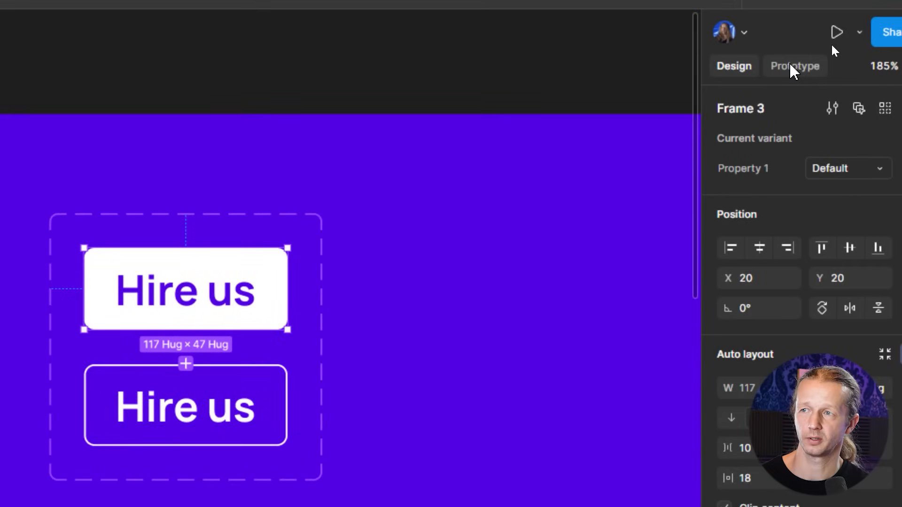
left_click(829, 45)
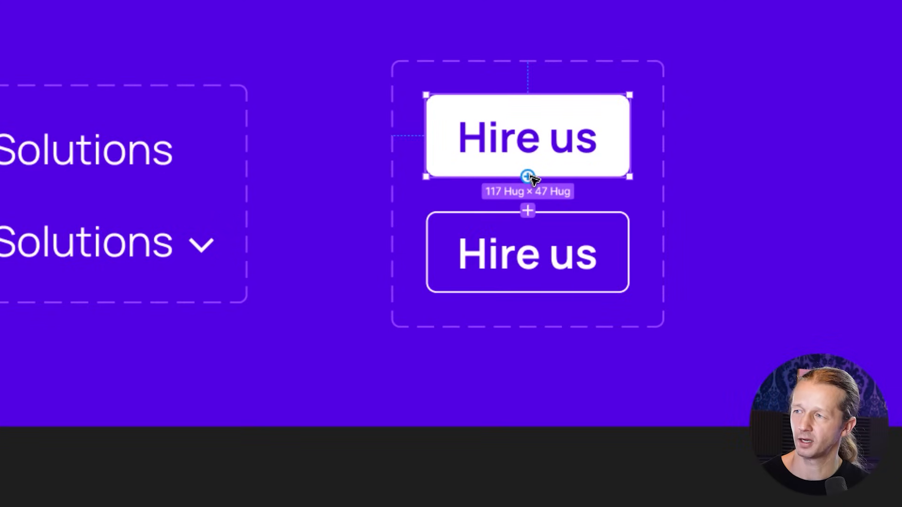
left_click_drag(530, 176, 536, 229)
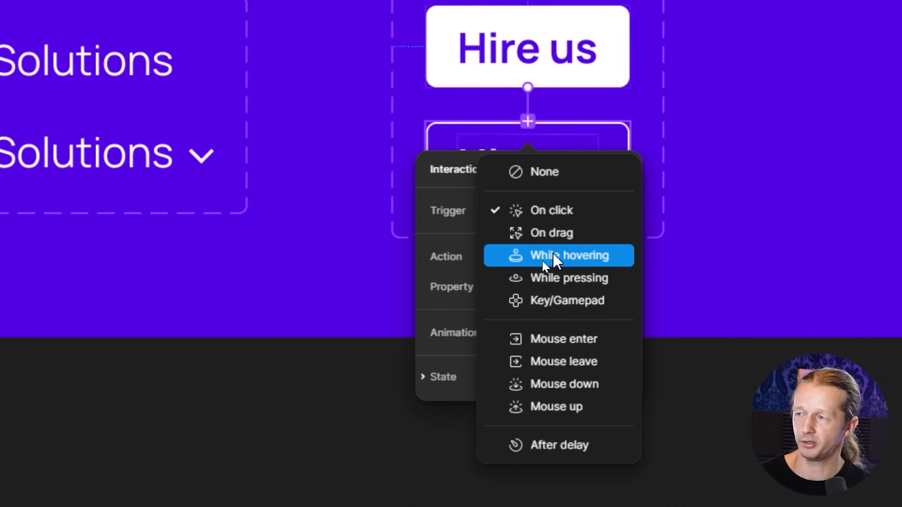
left_click(543, 261)
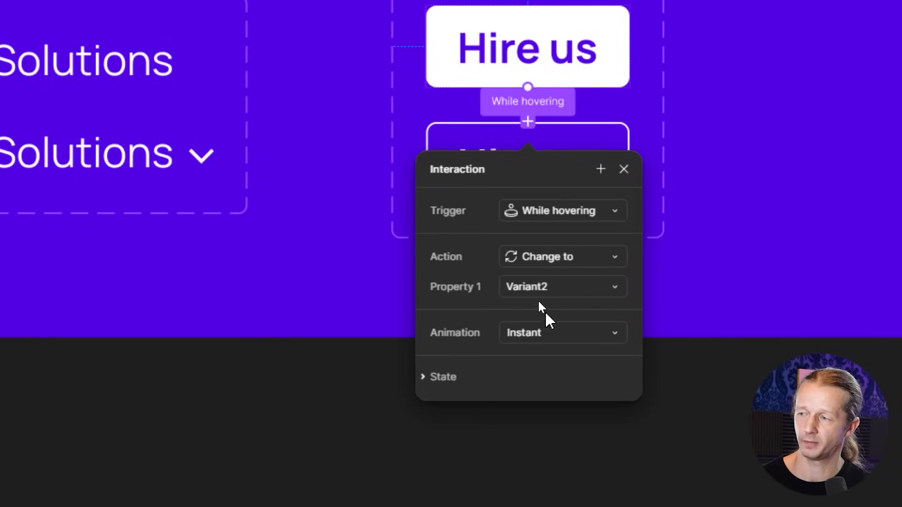
left_click(551, 338)
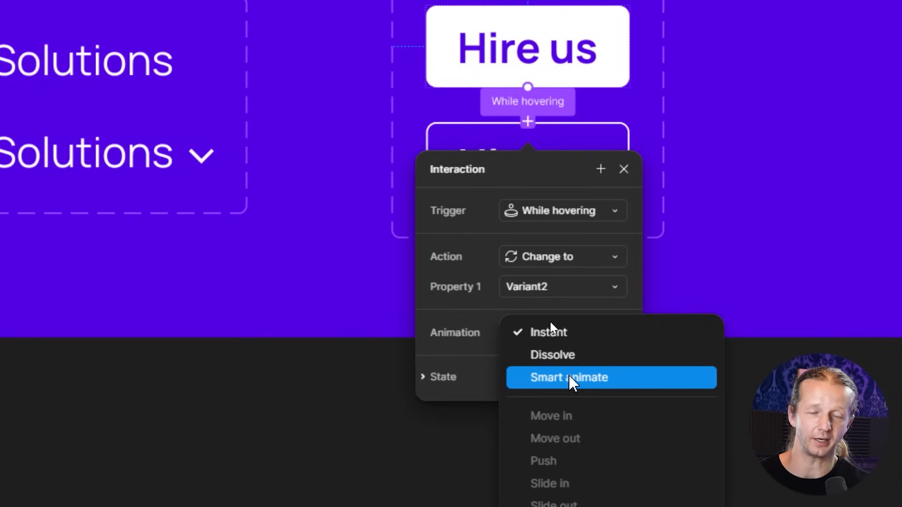
left_click(574, 332)
left_click(624, 169)
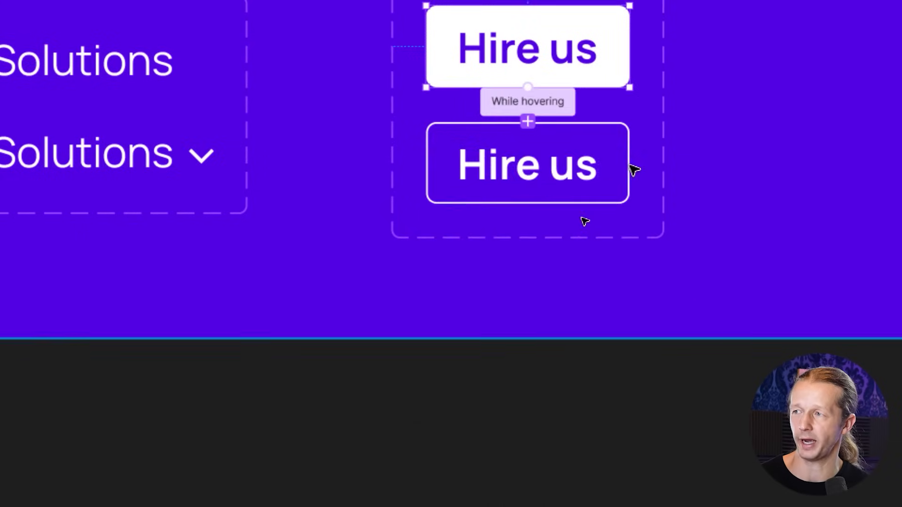
- Open the assets created in this file to review the components
scroll(567, 227, "down", 5)
left_click(602, 322)
left_click_drag(602, 323, 395, 132)
scroll(564, 192, "down", 5)
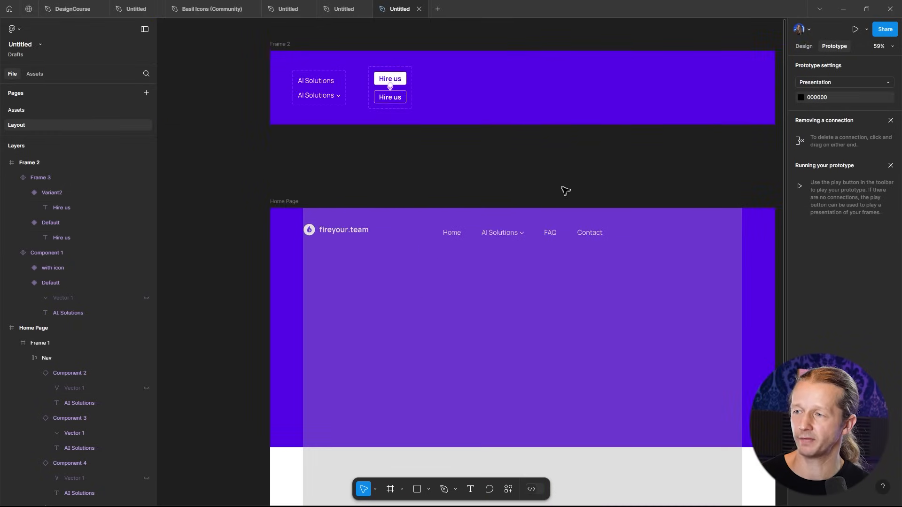
left_click(586, 224)
key("Escape")
left_click(38, 74)
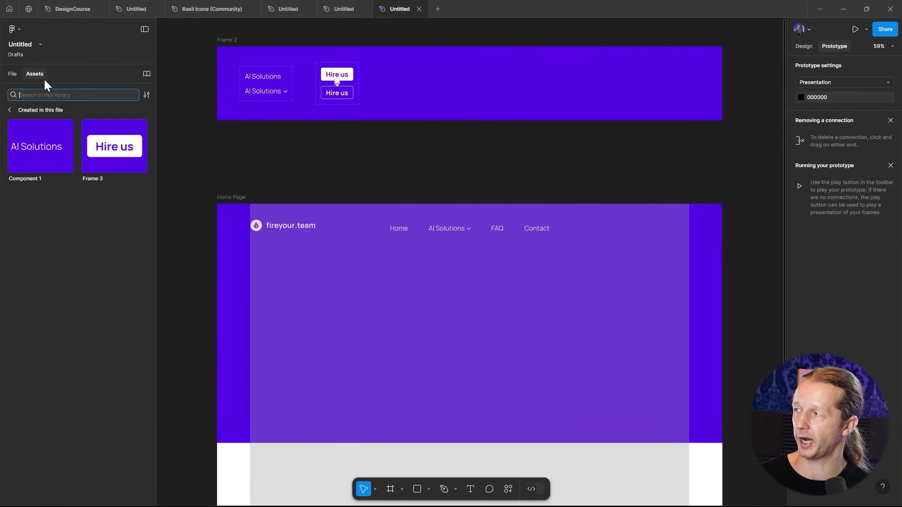
- Place a Hire us button instance at the right end of the home page header, aligned with the nav links
left_click_drag(101, 148, 680, 231)
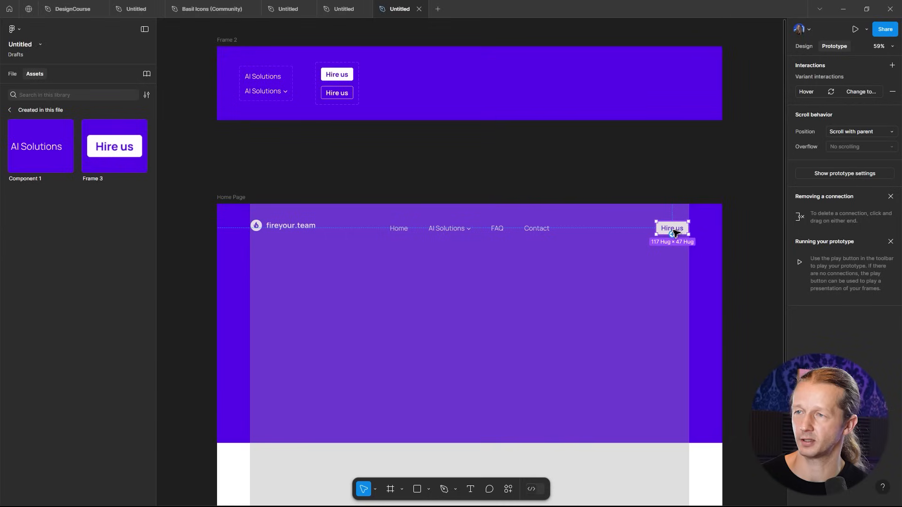
left_click(804, 46)
scroll(668, 250, "up", 5)
left_click_drag(708, 194, 675, 184)
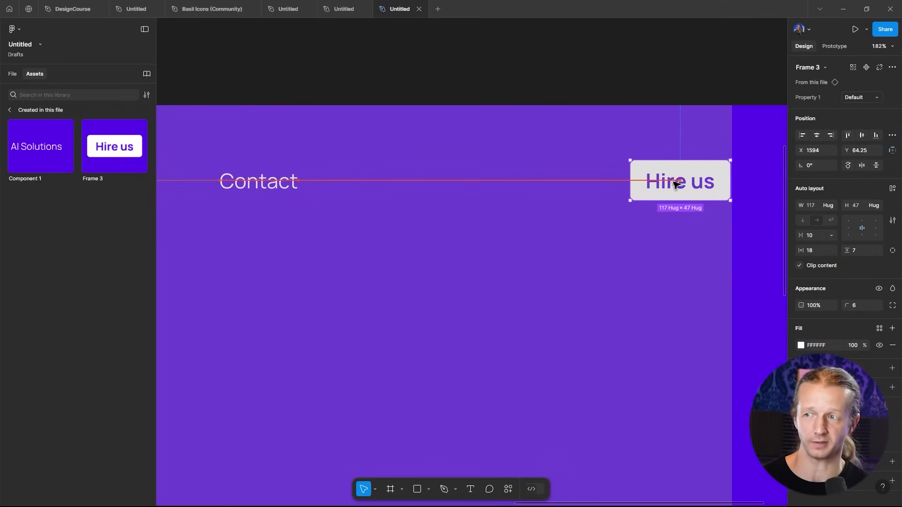
left_click(635, 75)
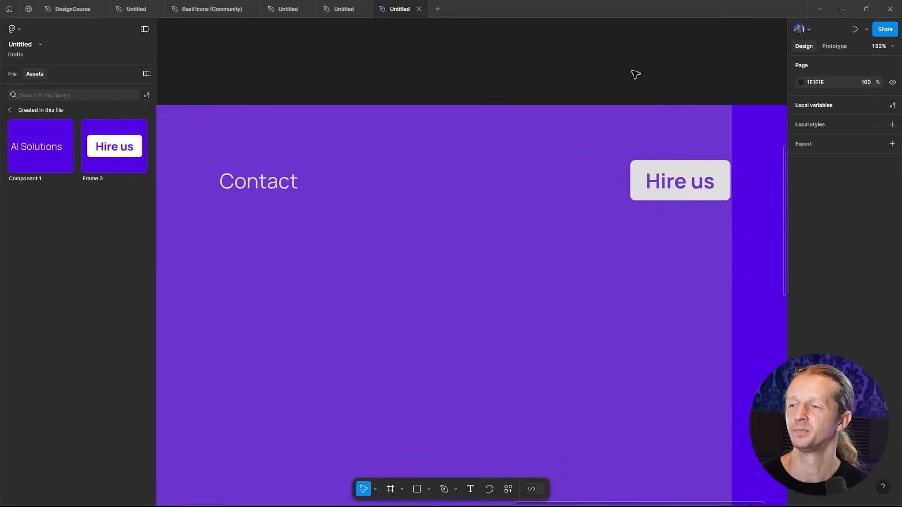
scroll(606, 105, "down", 6)
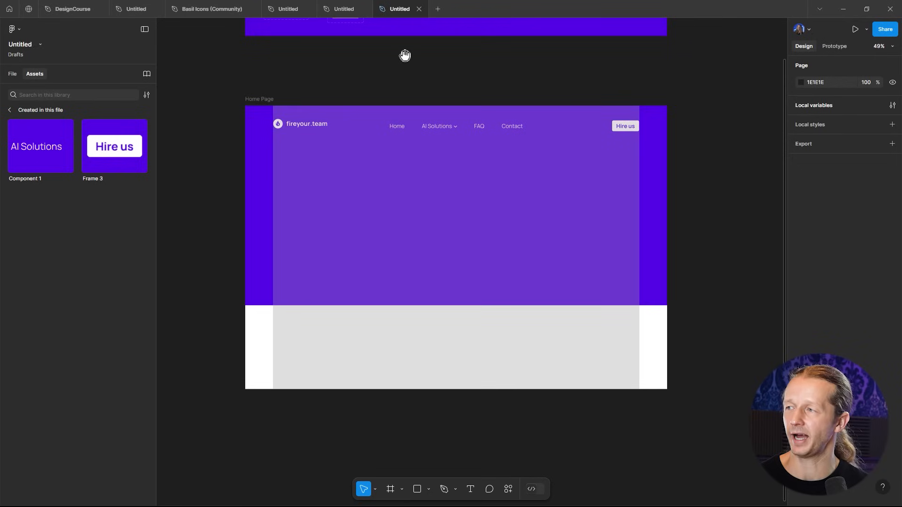
- Hide the layout grid of the Home Page frame
left_click(267, 100)
left_click(879, 420)
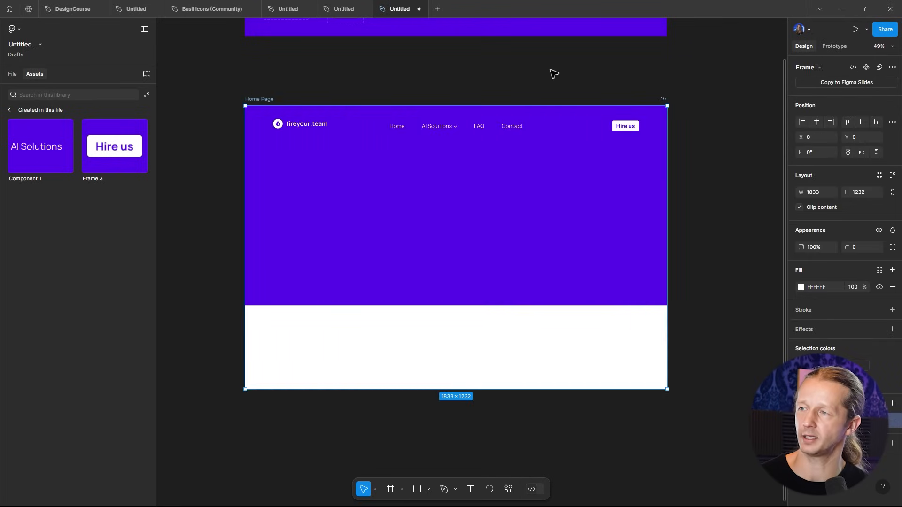
left_click(512, 86)
- Present the Home Page prototype to test the Hire us hover effect
scroll(564, 94, "left", 3)
scroll(563, 94, "up", 1)
scroll(575, 122, "up", 2)
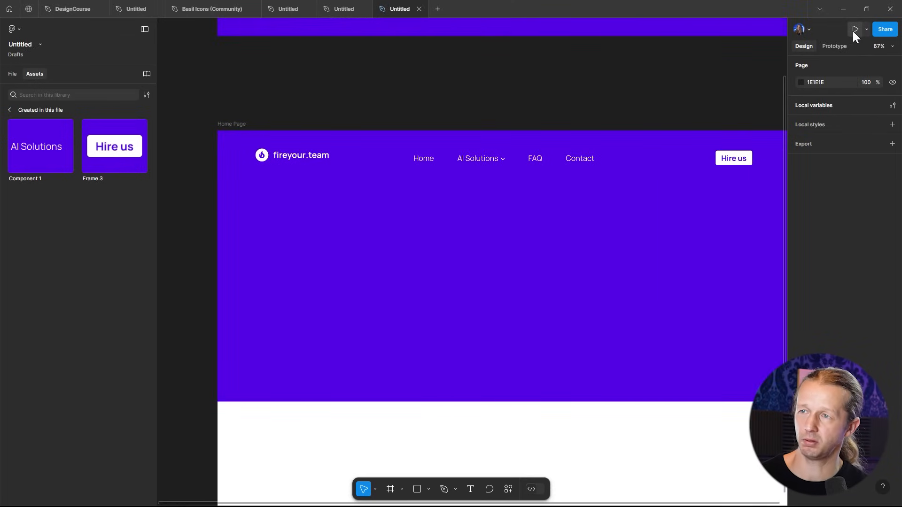
left_click(237, 125)
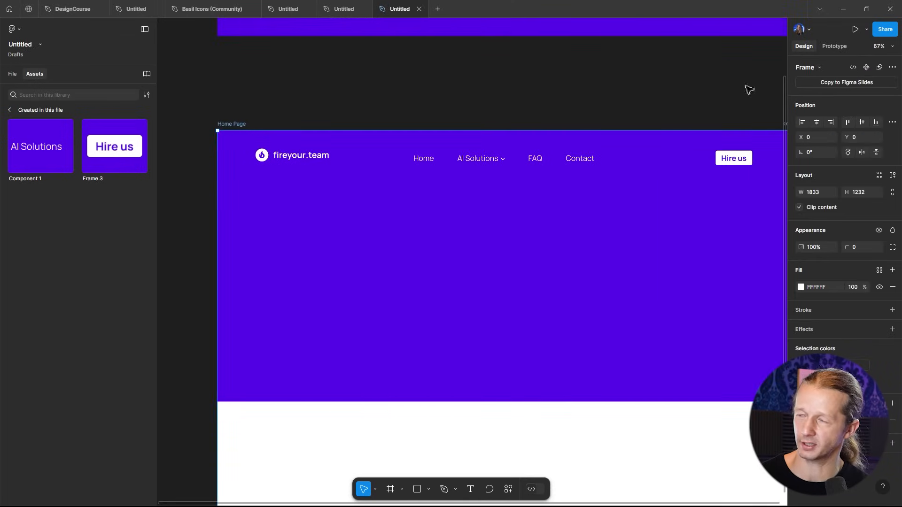
left_click(855, 29)
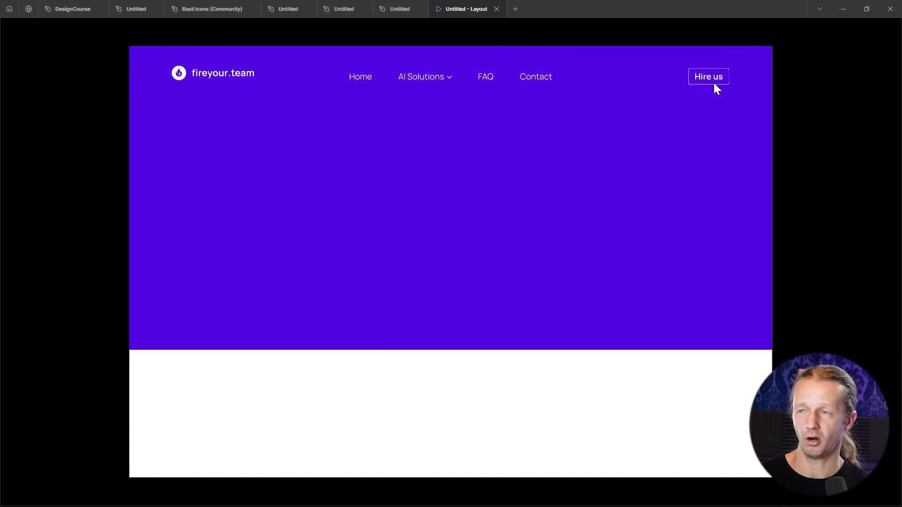
left_click(401, 9)
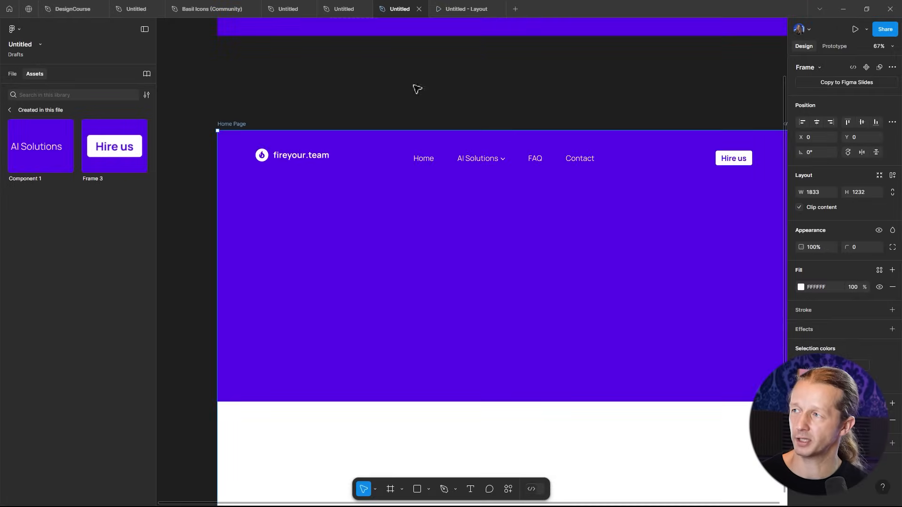
left_click(466, 9)
left_click(402, 9)
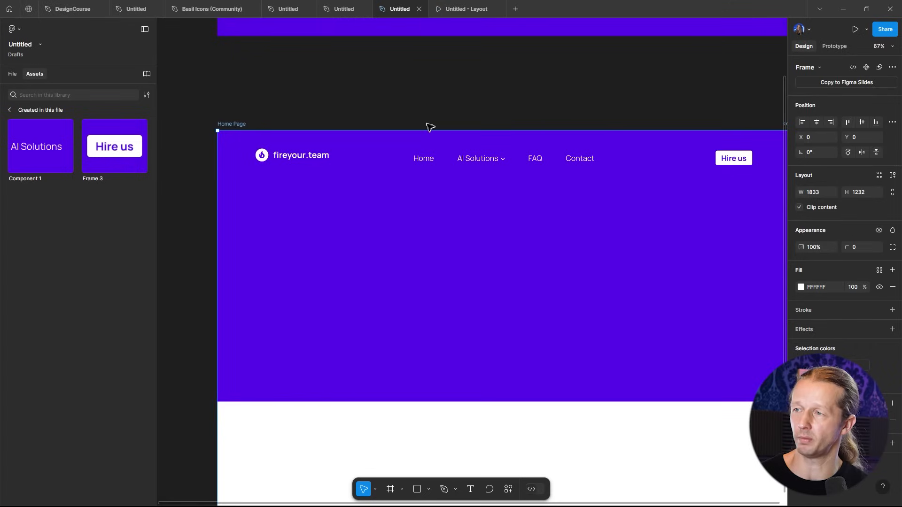
- Extend the hero frame's height to about 931 px
left_click(594, 123)
scroll(625, 108, "down", 5)
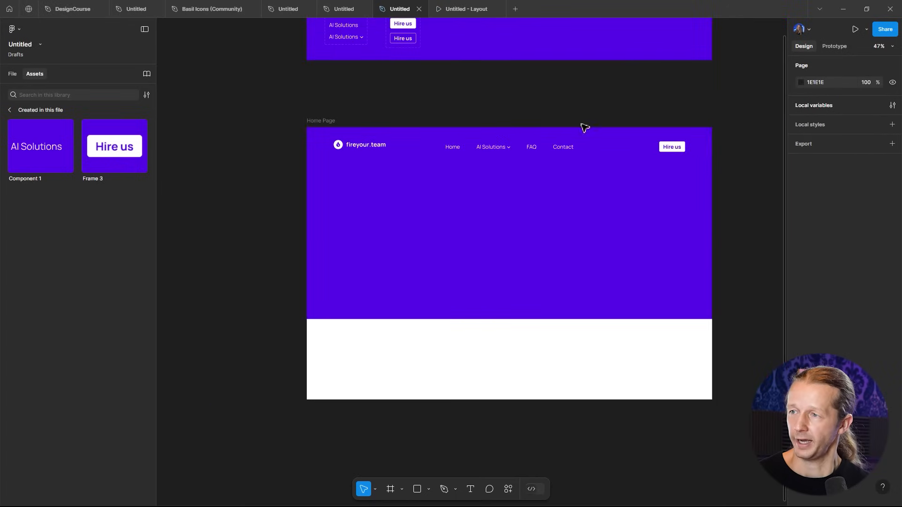
left_click(604, 281)
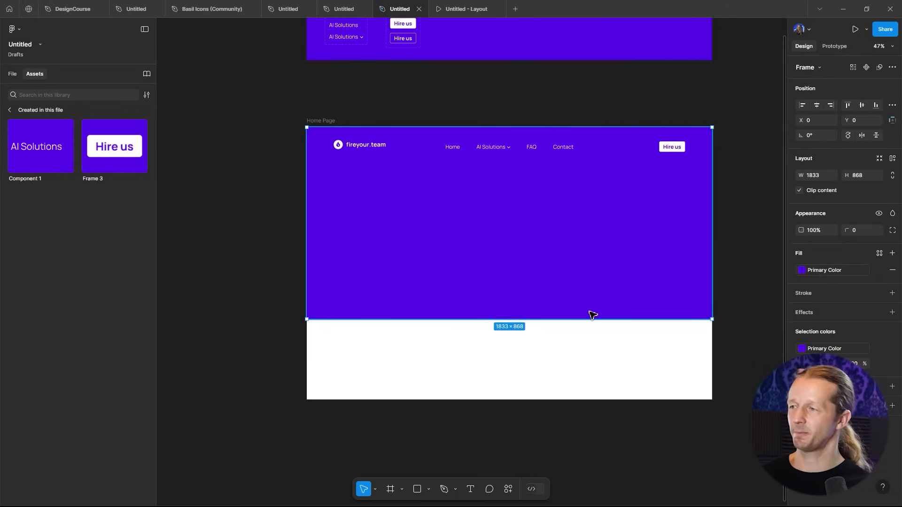
left_click_drag(590, 319, 586, 336)
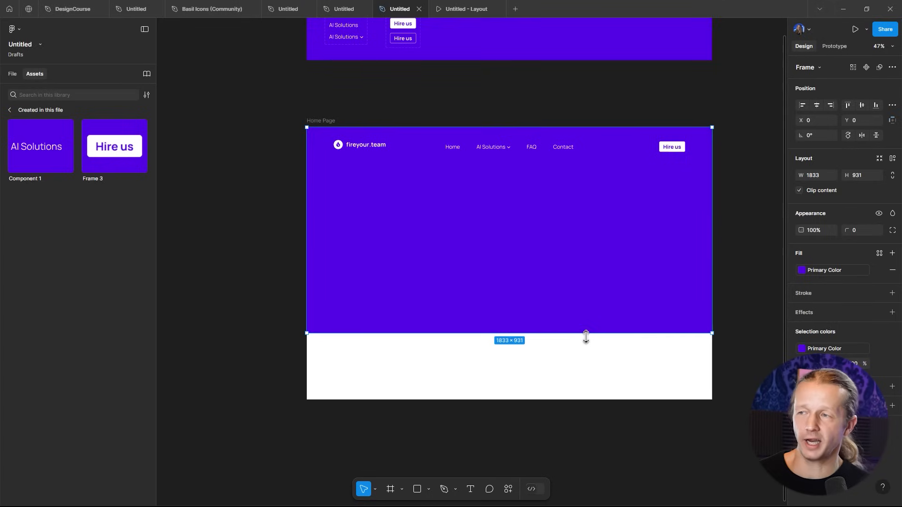
left_click(371, 153)
left_click_drag(372, 153, 379, 155)
left_click(415, 105)
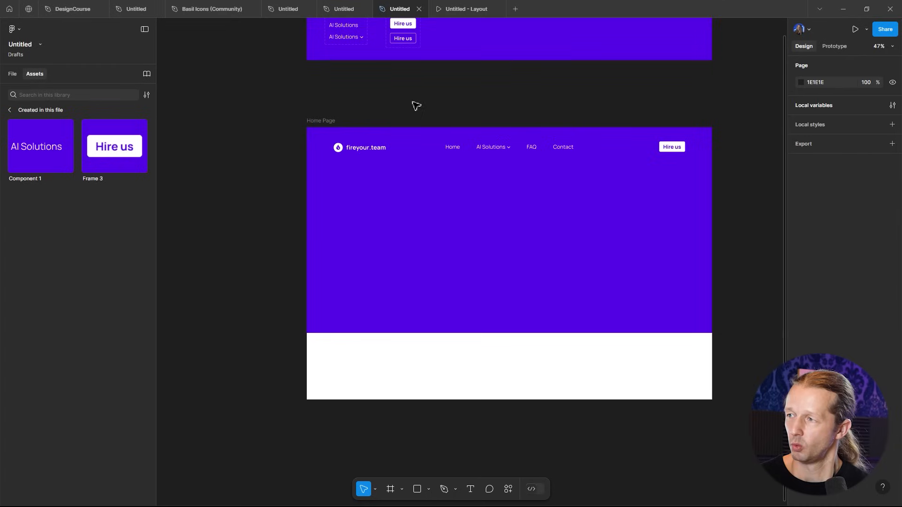
double_click(673, 153)
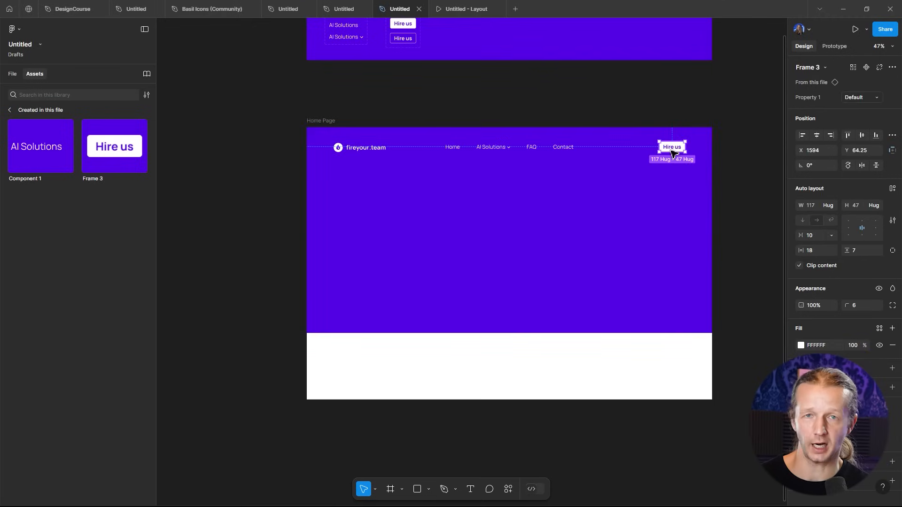
left_click(550, 148, "shift")
left_click(367, 149, "shift")
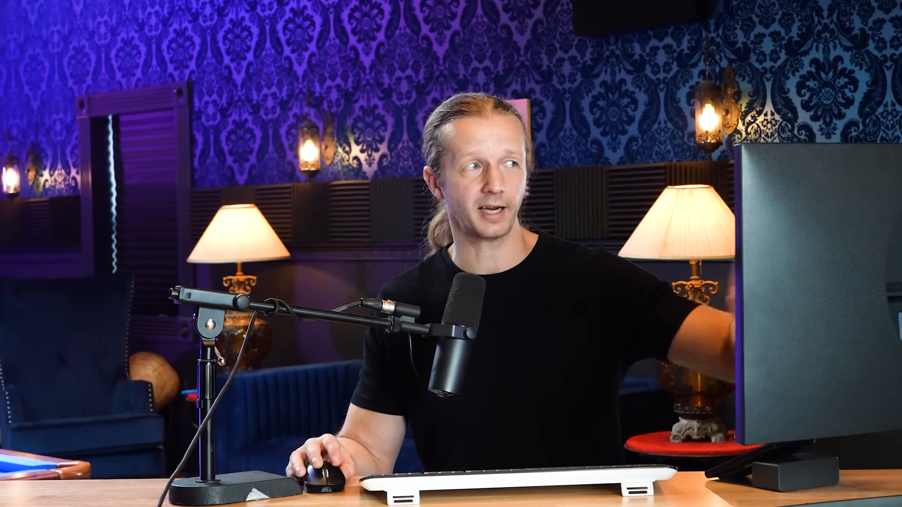
left_click_drag(409, 136, 638, 167)
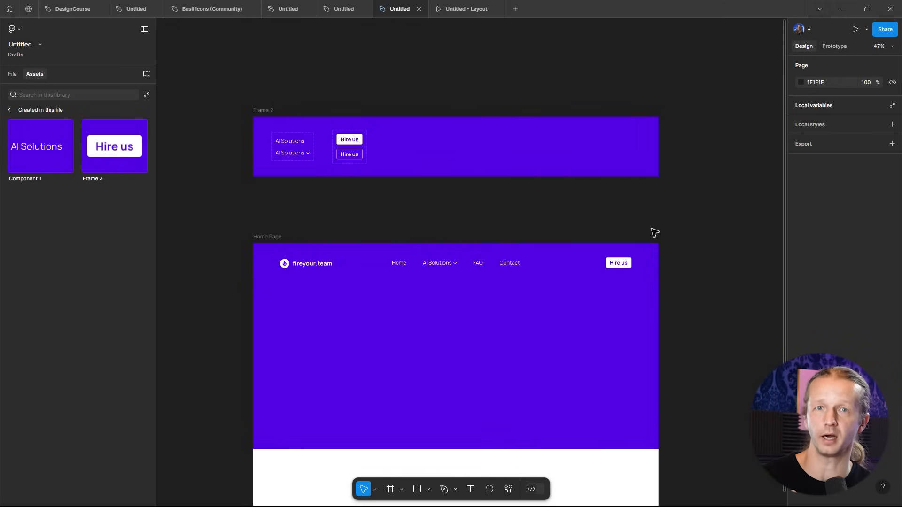
- Select the logo, nav and Hire us button together and turn them into a component
left_click(468, 264)
left_click(295, 265, "shift")
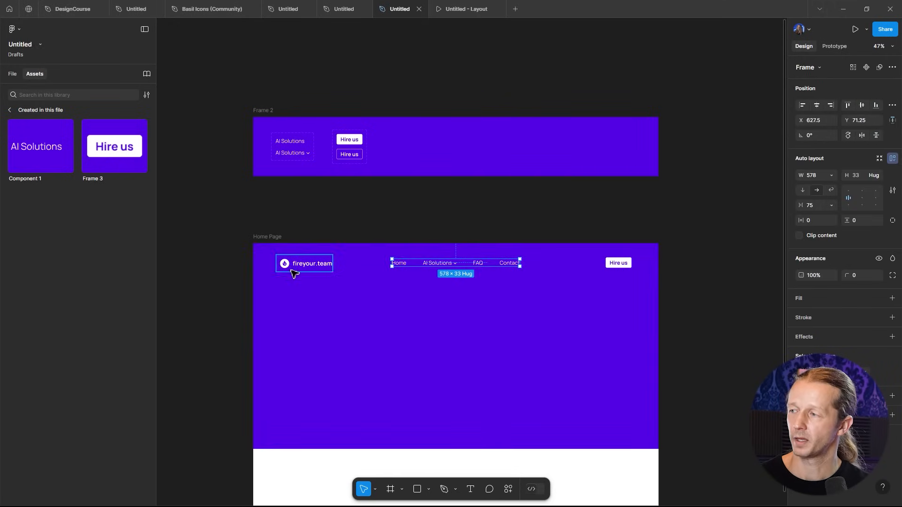
left_click(626, 264, "shift")
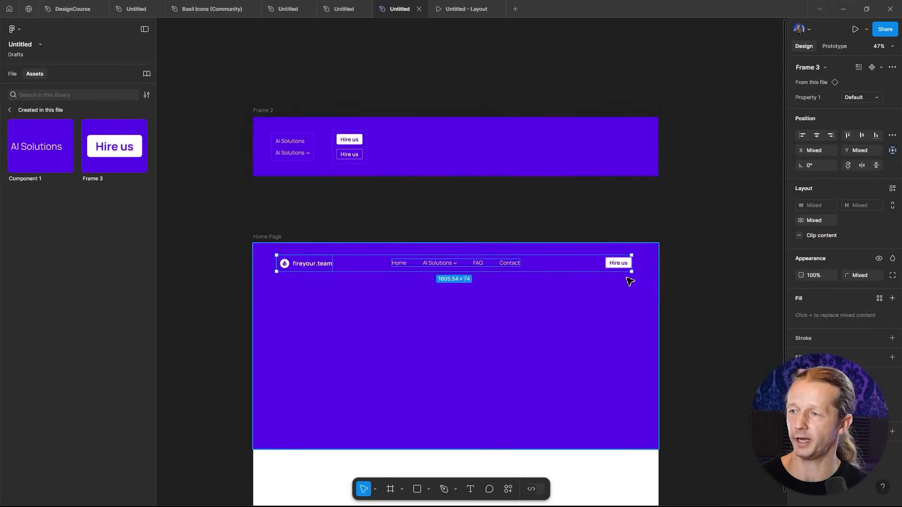
left_click(872, 68)
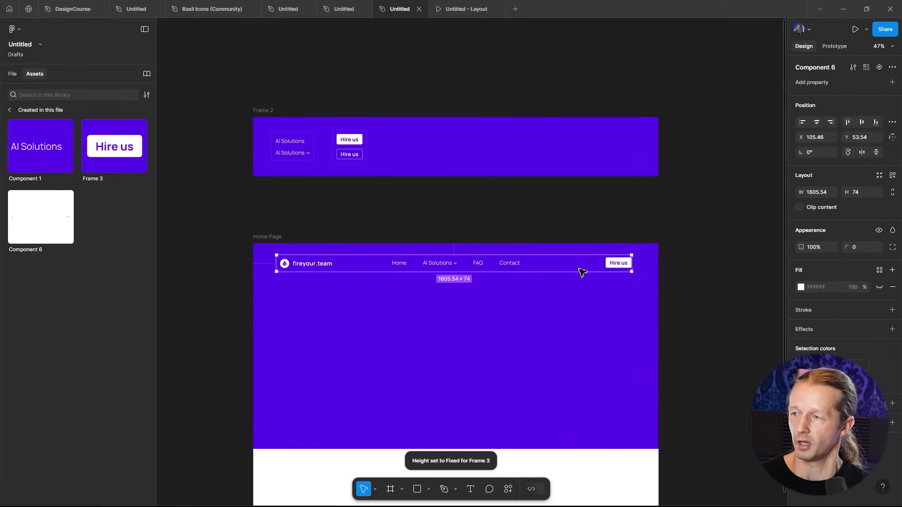
- Add a horizontal auto layout to the header component with Auto spacing between items
left_click(894, 176)
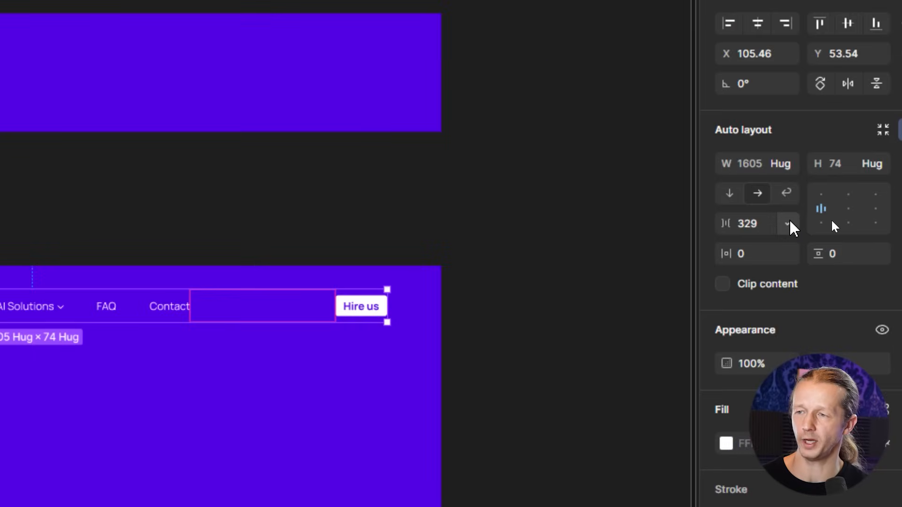
left_click(833, 221)
left_click(771, 248)
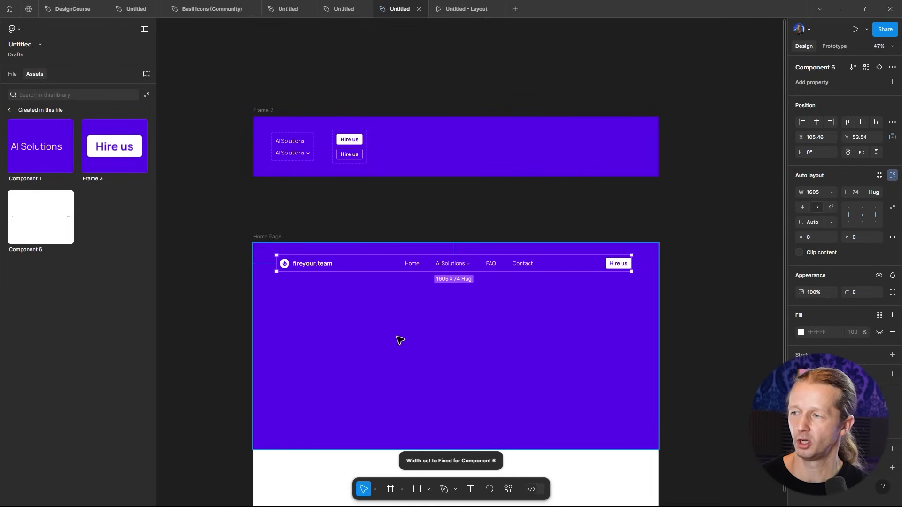
scroll(400, 341, "up", 3)
scroll(425, 298, "down", 1)
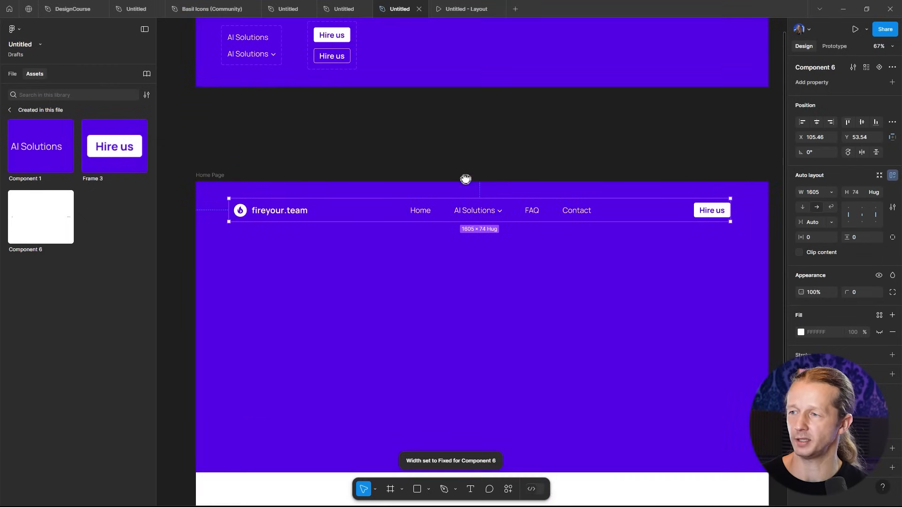
- Try resizing the header component's width, then undo the resize
left_click(832, 222)
left_click(817, 208)
left_click_drag(734, 212, 657, 219)
key("ctrl+z")
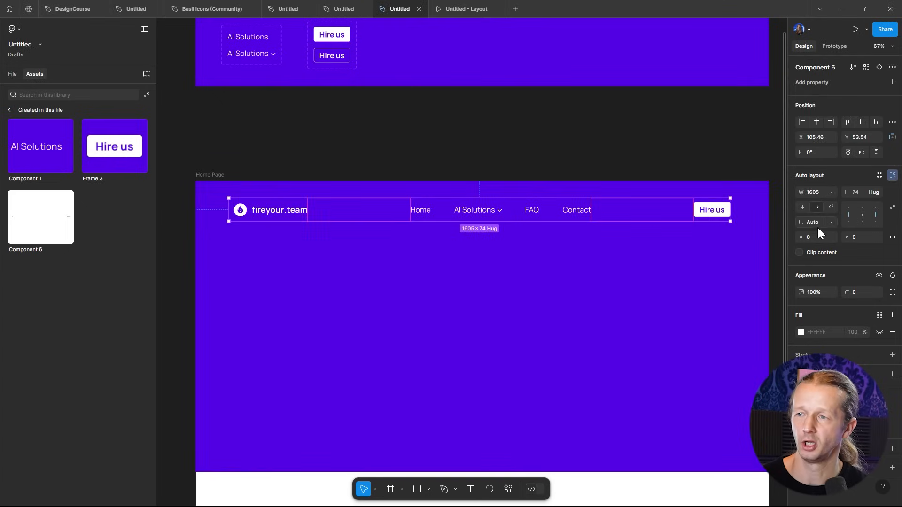
left_click(828, 224)
left_click(826, 224)
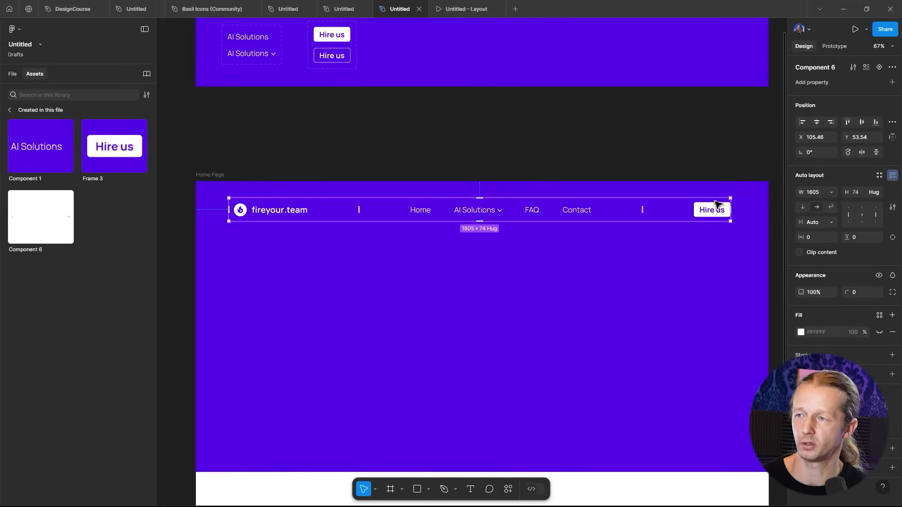
- Resize the header component's width to about 1567 px
left_click_drag(735, 214, 706, 242)
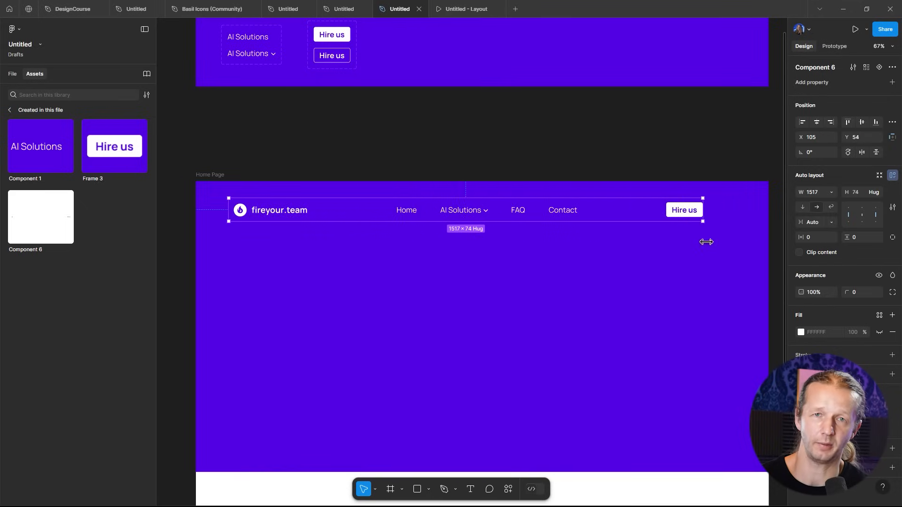
left_click_drag(706, 242, 705, 247)
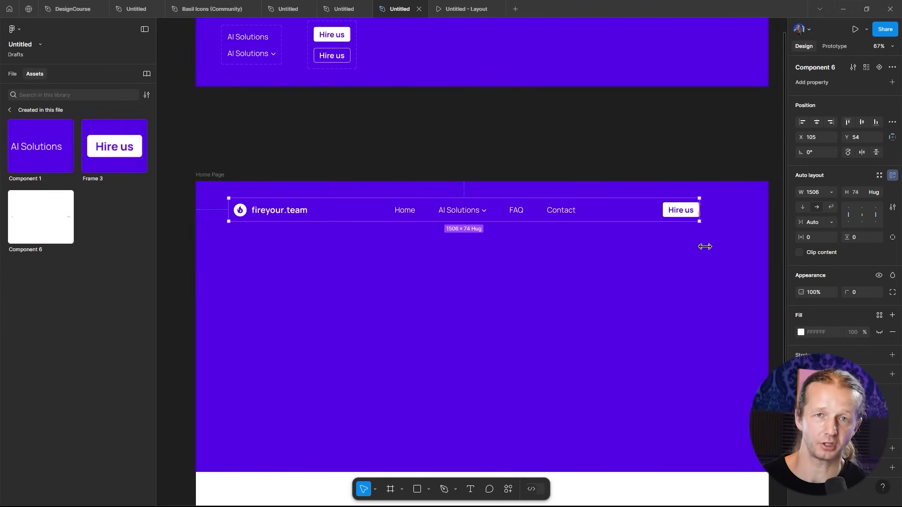
left_click_drag(705, 246, 587, 241)
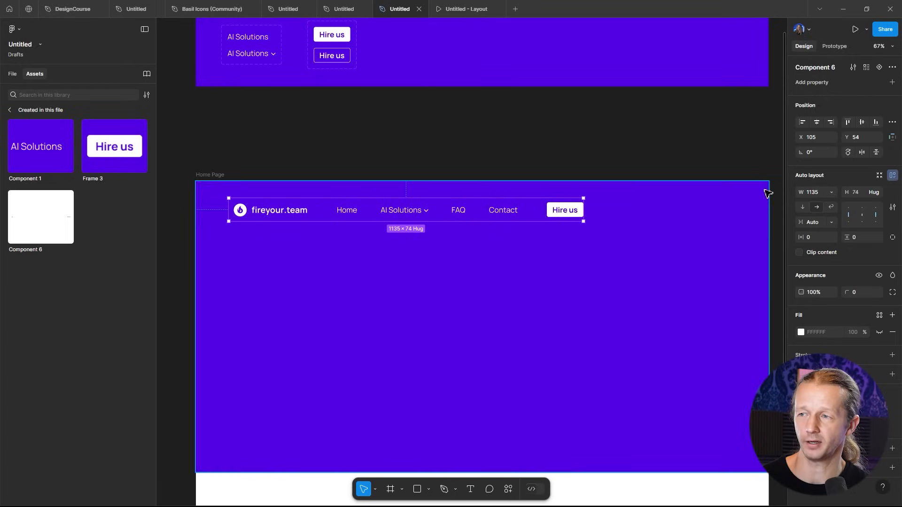
left_click_drag(586, 210, 719, 217)
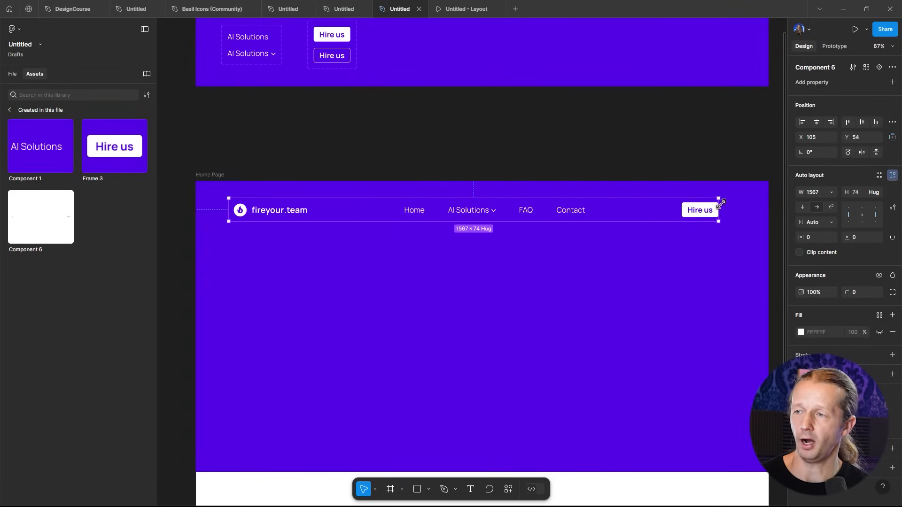
left_click(636, 133)
- Move Frame 2 above the home page and widen it to the right
scroll(621, 140, "down", 5)
left_click_drag(548, 145, 529, 280)
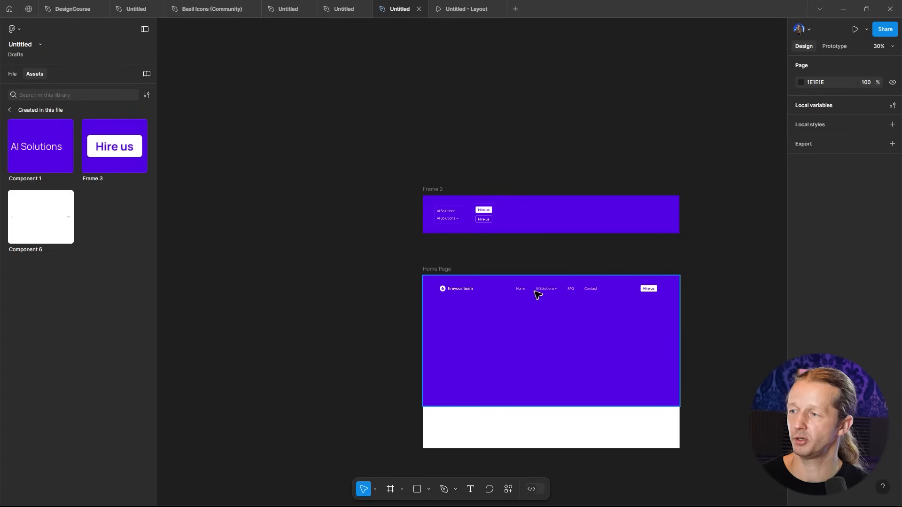
left_click(538, 294)
left_click_drag(438, 197, 330, 131)
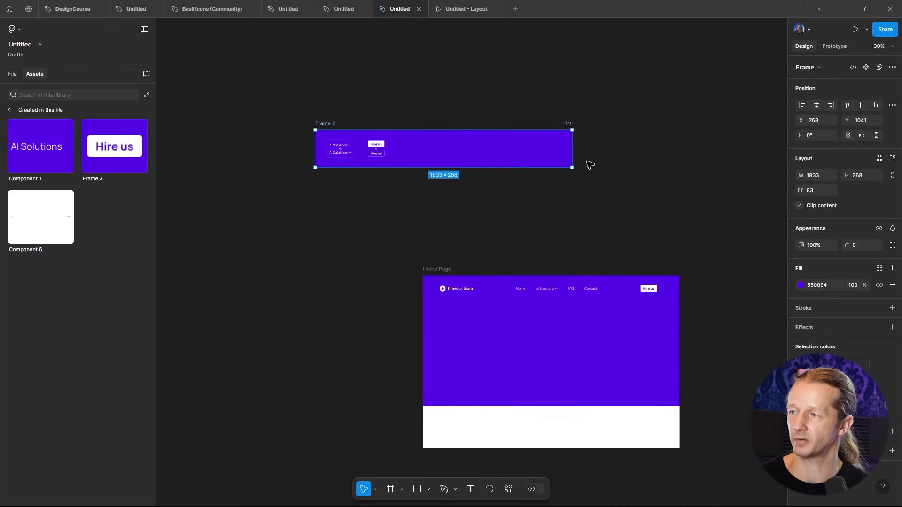
left_click_drag(573, 155, 737, 155)
- Move the header main component out of the home page into Frame 2
left_click(547, 291)
left_click_drag(549, 293, 542, 155)
left_click(512, 123)
left_click(524, 151)
double_click(525, 151)
left_click(549, 104)
left_click(517, 150)
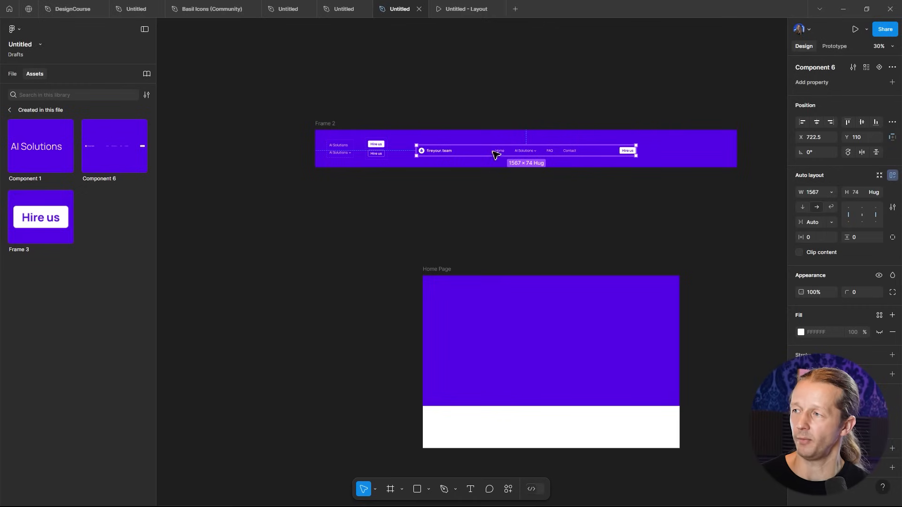
- Place an instance of the header component at the top of the home page, centered horizontally
left_click_drag(109, 151, 555, 293)
left_click(817, 121)
left_click(517, 253)
scroll(598, 253, "down", 3)
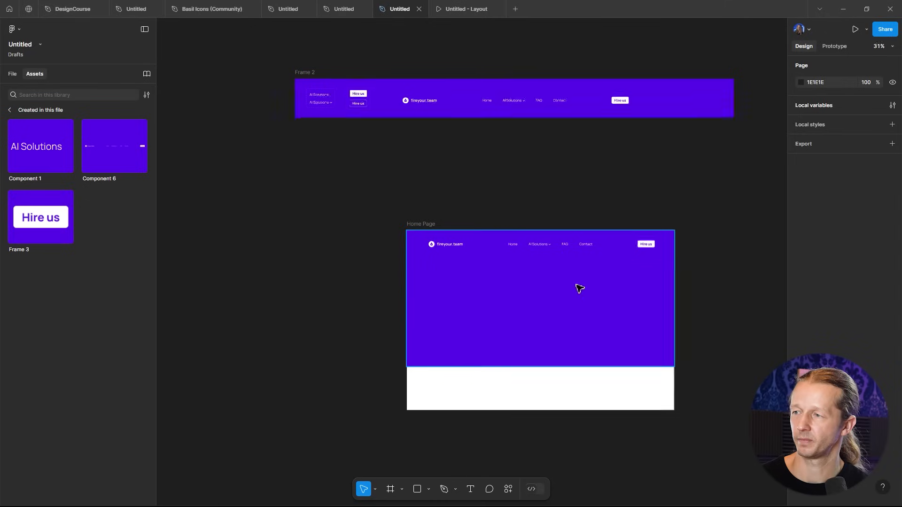
scroll(581, 290, "up", 3)
scroll(606, 260, "down", 3)
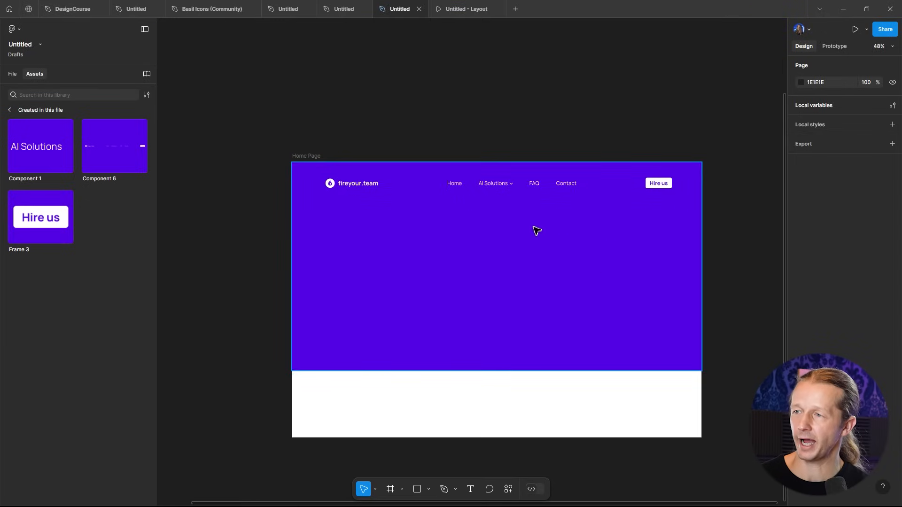
left_click(355, 190)
left_click(355, 190)
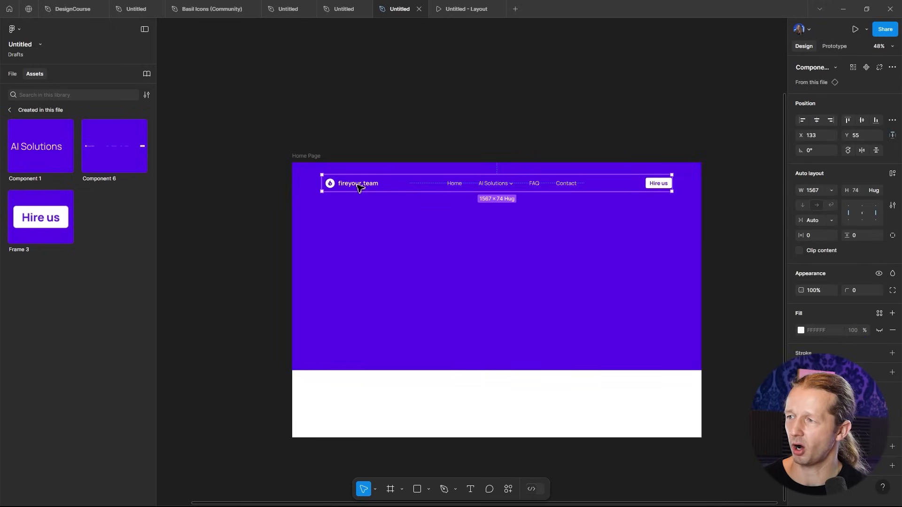
- Add a layout grid to the Home Page frame and stretch the header instance's edges out to the grid margins
left_click(311, 156)
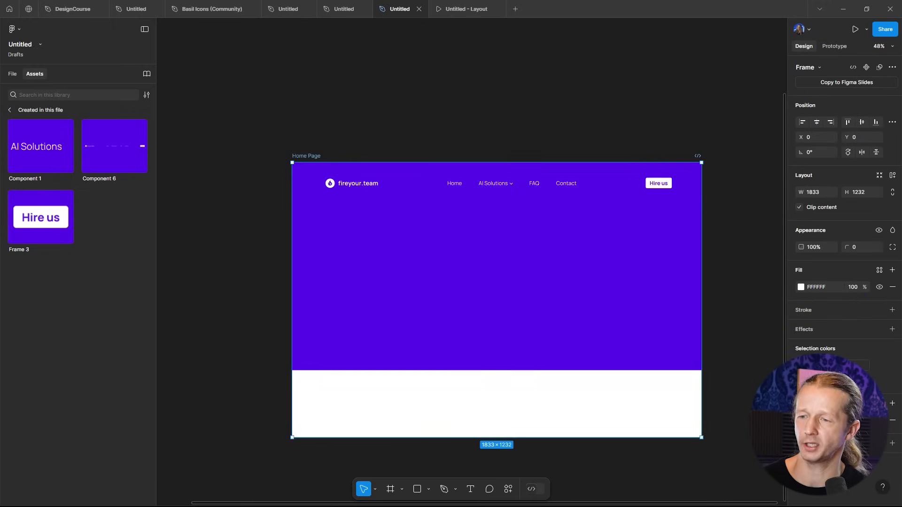
left_click(880, 420)
left_click(359, 184)
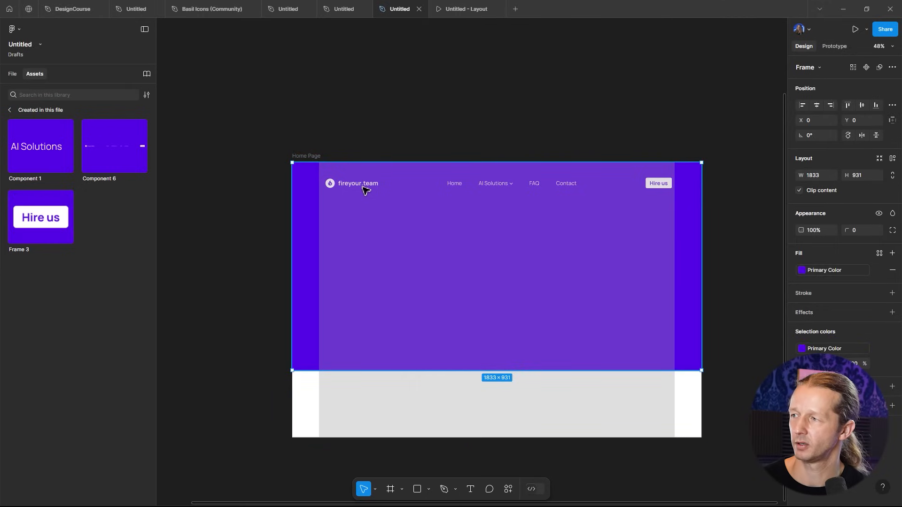
left_click(354, 187)
left_click_drag(323, 188, 319, 188)
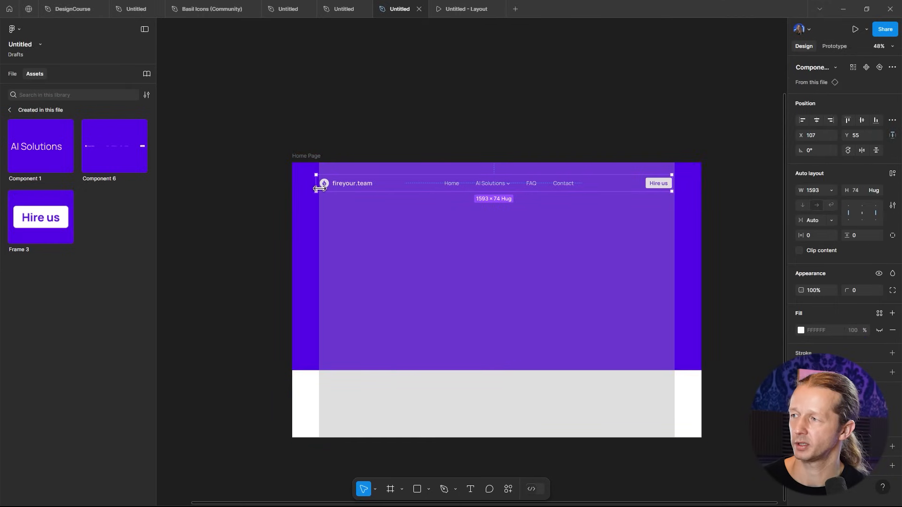
left_click_drag(676, 186, 678, 186)
- Increase the purple hero frame's height to about 1004 px by extending its bottom edge
left_click(319, 170)
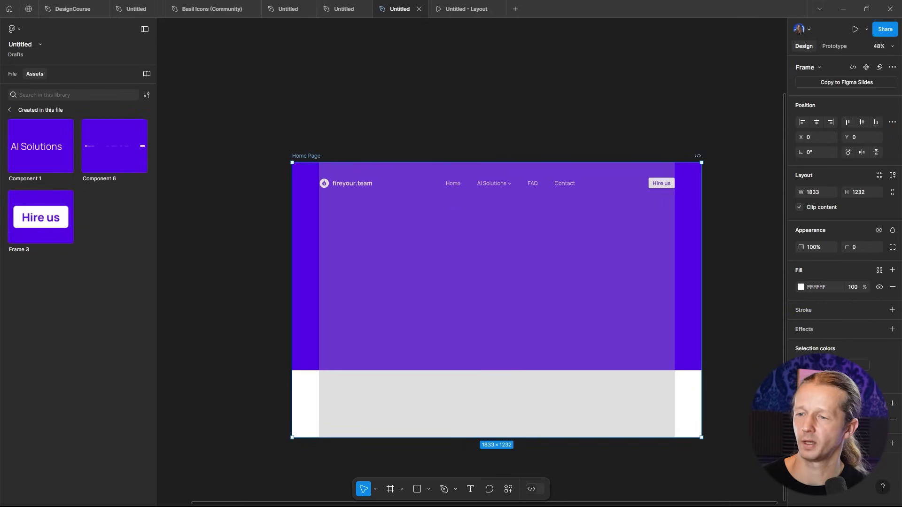
left_click(458, 134)
left_click(492, 189)
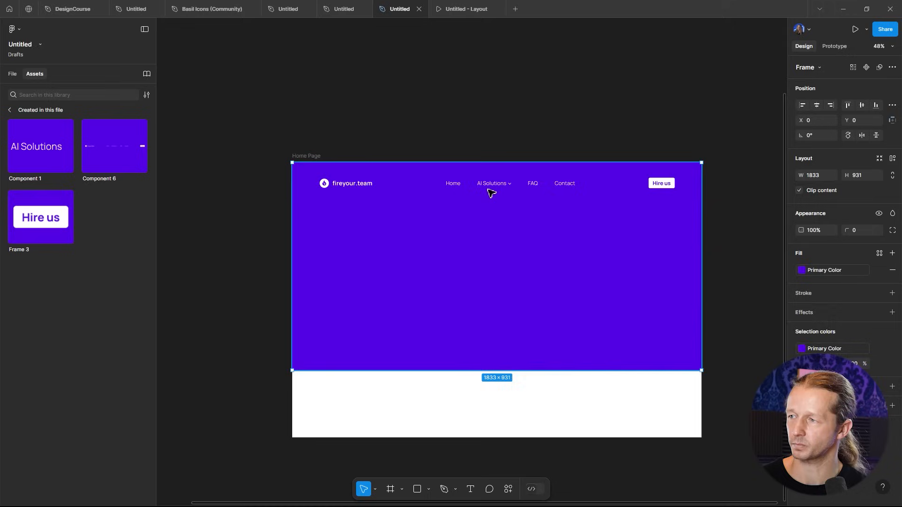
left_click(491, 189)
left_click(505, 127)
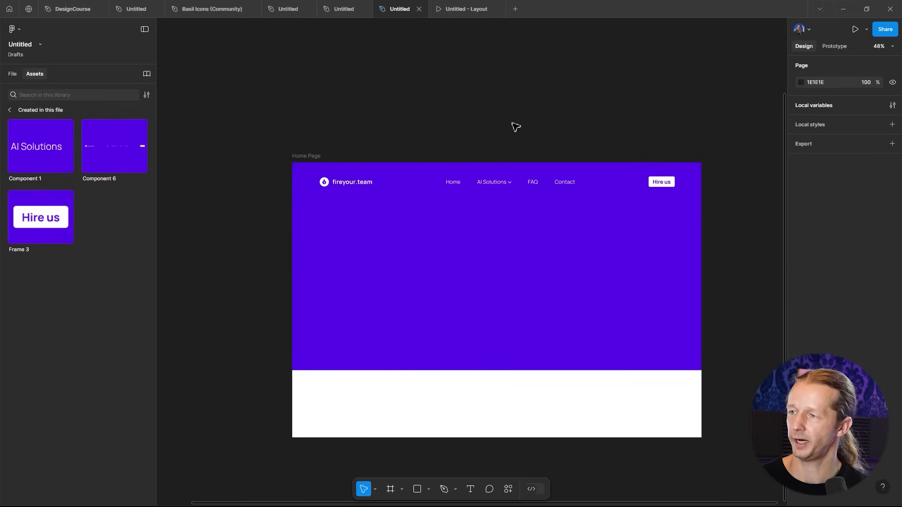
scroll(467, 198, "up", 3)
scroll(487, 220, "down", 2)
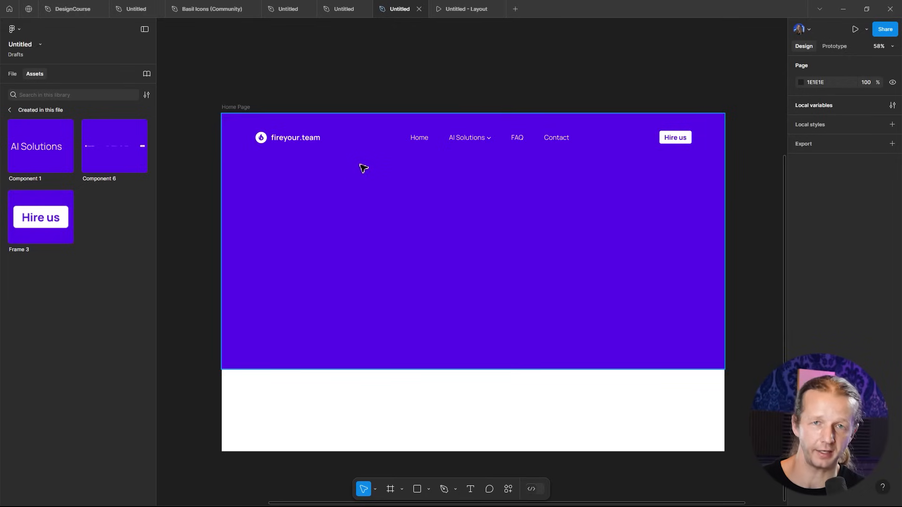
left_click(475, 230)
left_click_drag(497, 370, 499, 389)
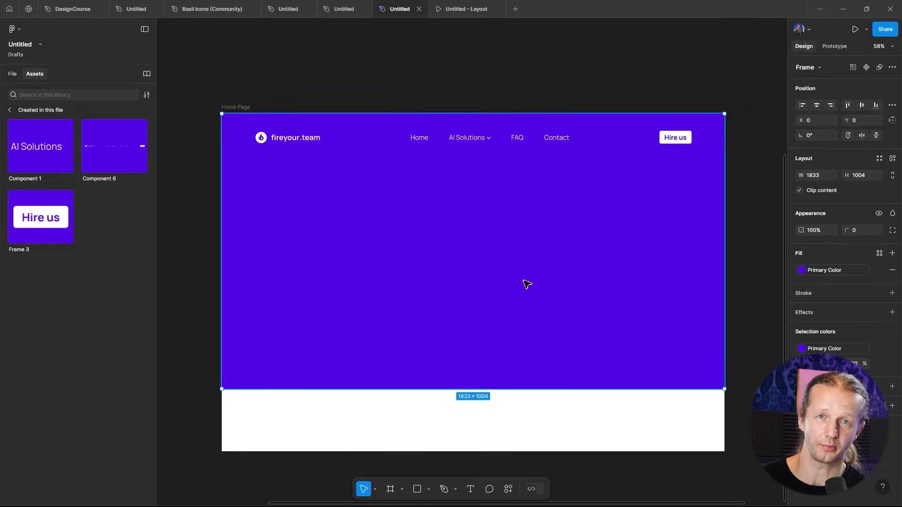
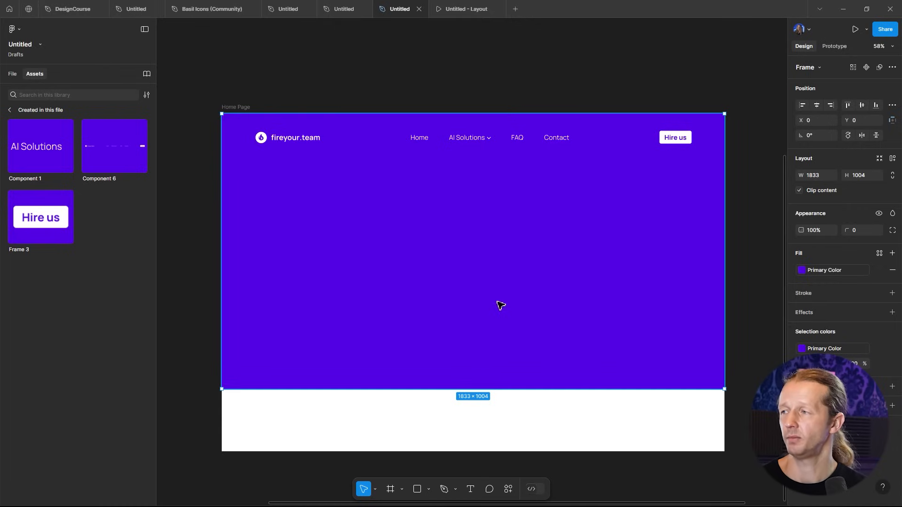
- Add the hero heading text "The AI Agent Revolution has Arrived." and move it up below the logo
left_click(187, 267)
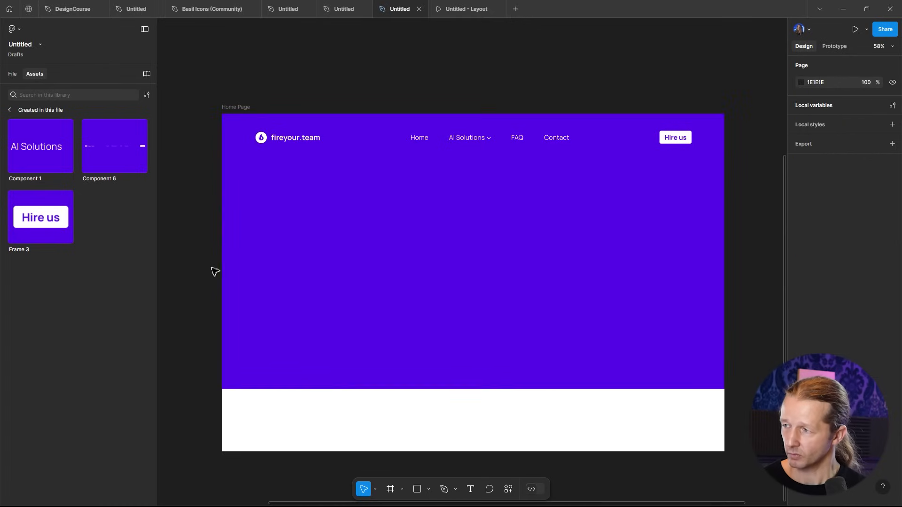
left_click(317, 285)
key("t")
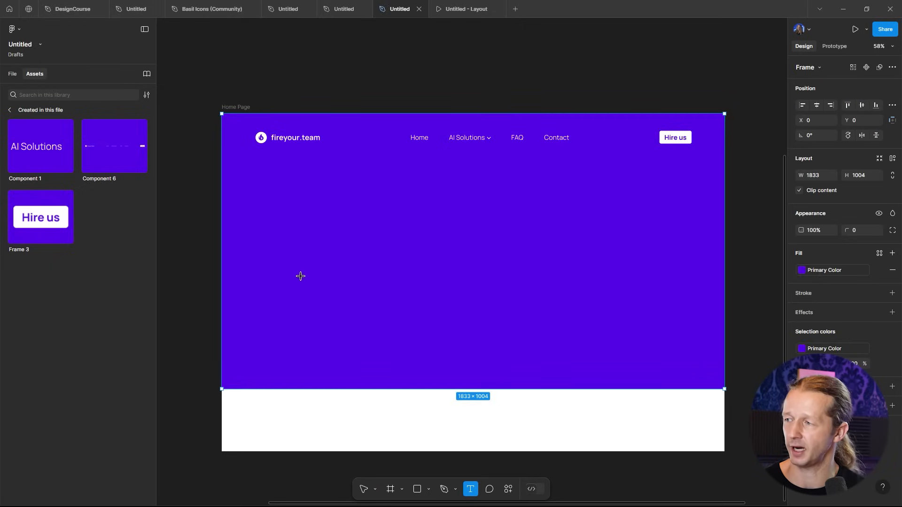
left_click(282, 305)
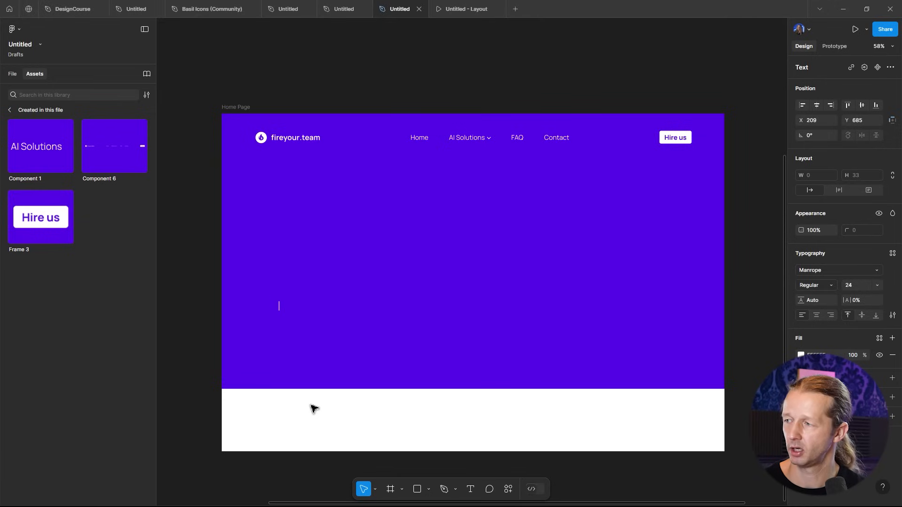
type("asdf")
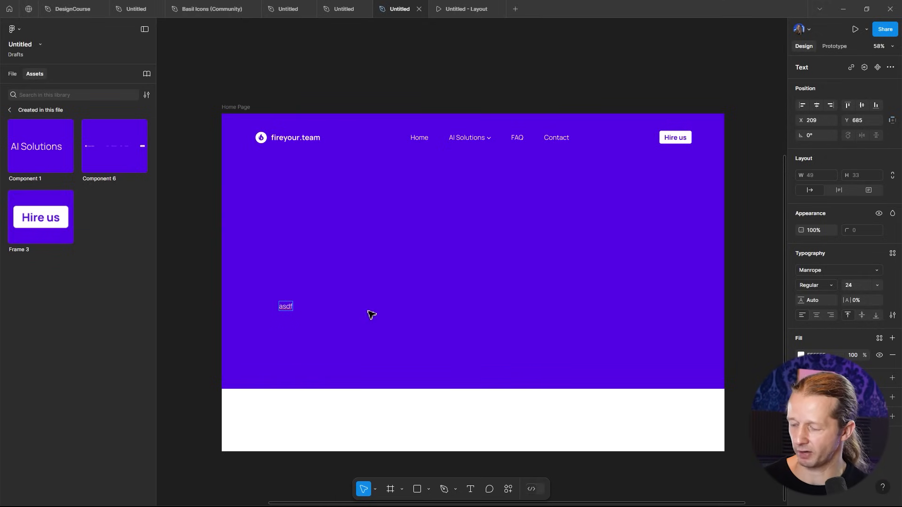
double_click(286, 307)
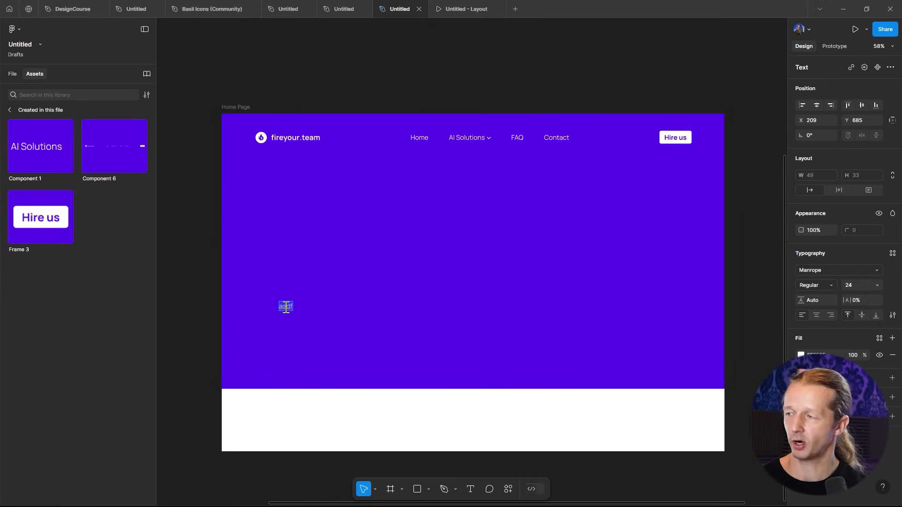
type("The AI")
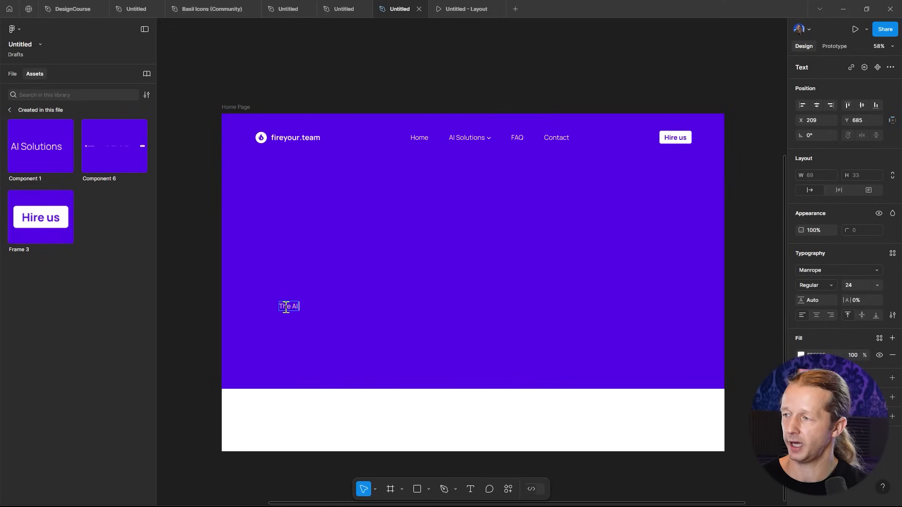
type(" Agent Re")
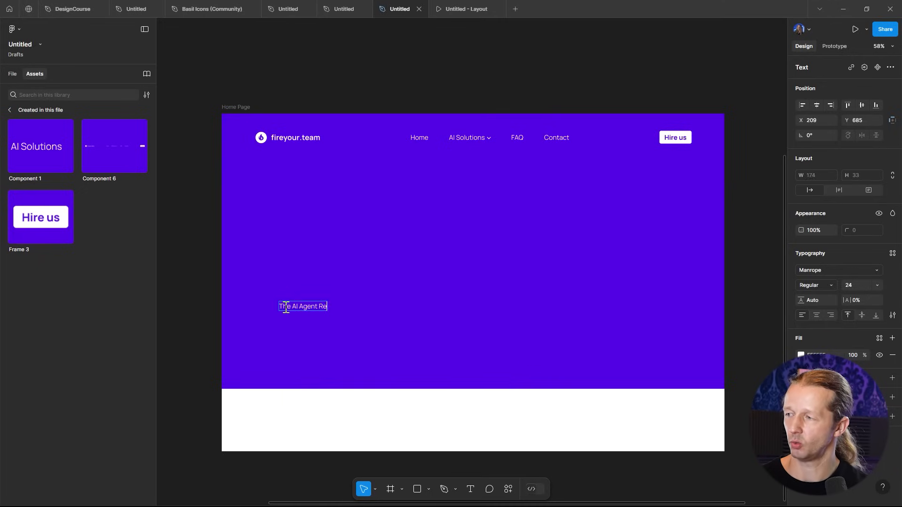
type("volution Has")
key("BackSpace")
key("BackSpace")
key("BackSpace")
key("BackSpace")
type("has Arrived")
key("Escape")
left_click_drag(318, 303, 285, 223)
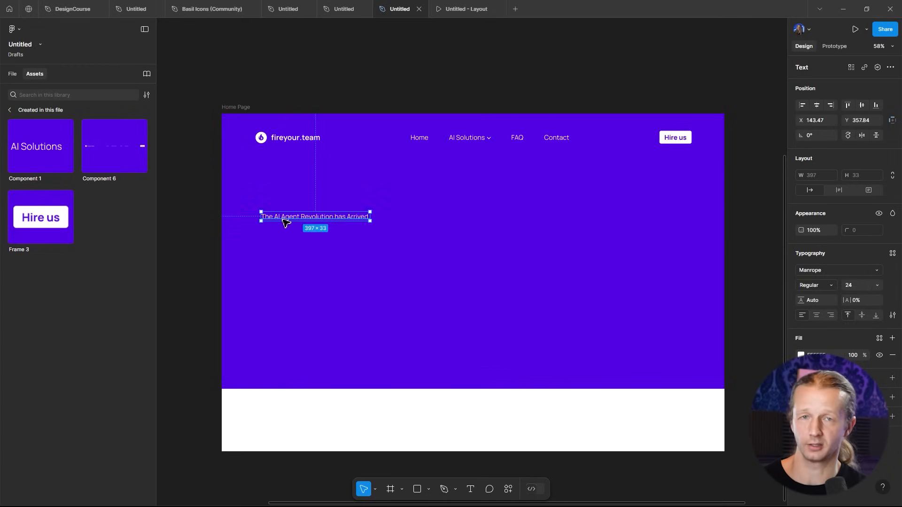
- Set the heading's font size to 100
left_click(194, 266)
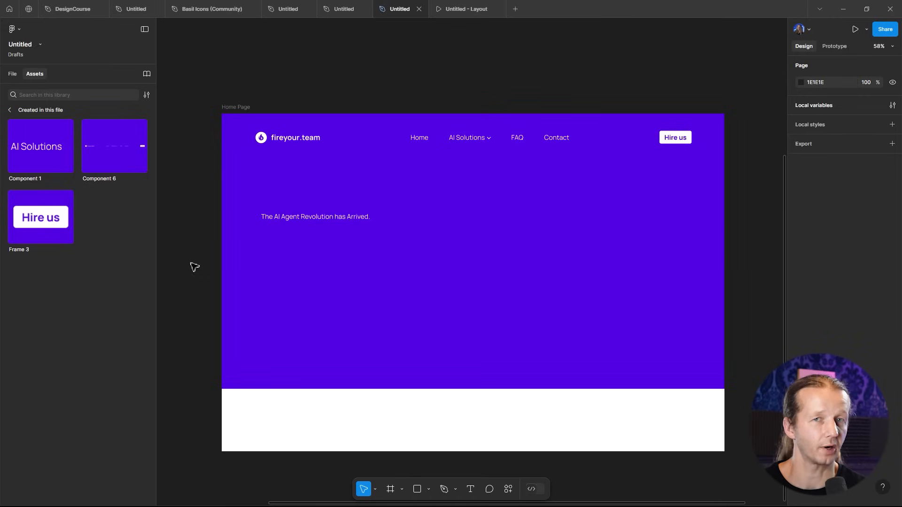
left_click(306, 221)
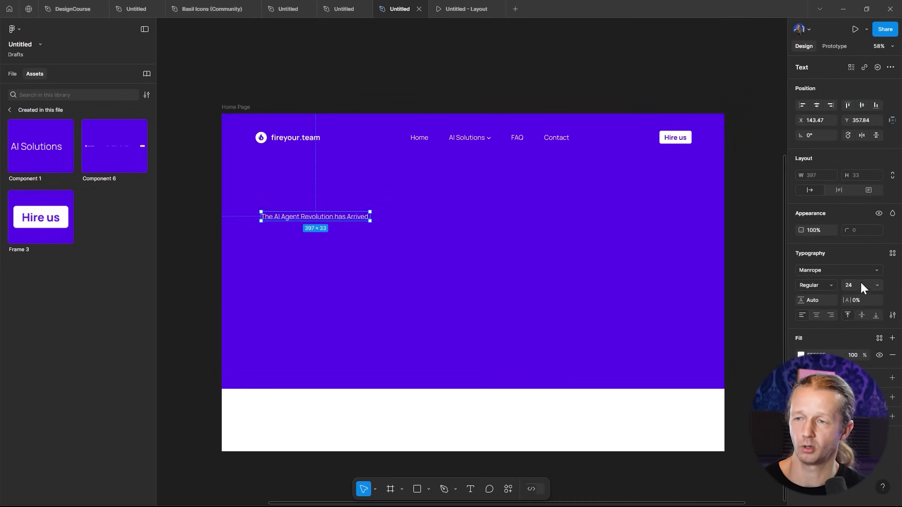
type("100")
key("Return")
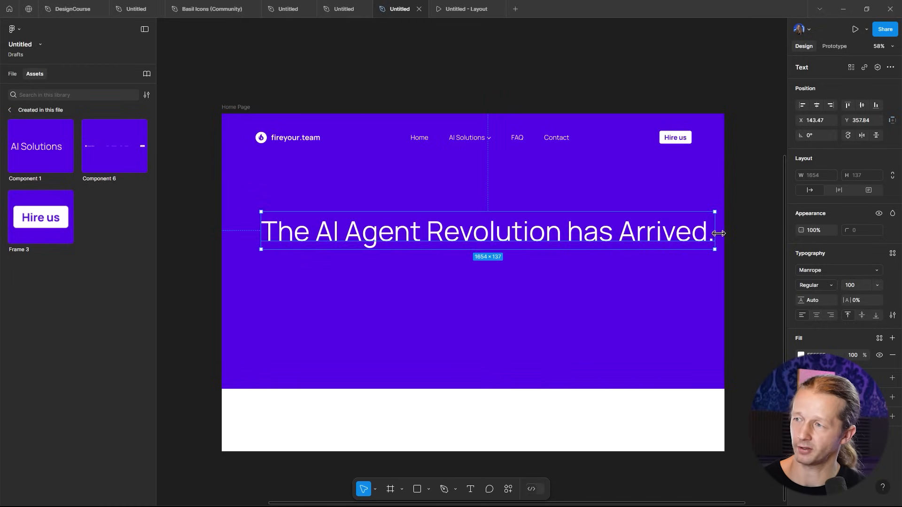
- Narrow the heading's text box to about 742 px wide so it wraps onto three lines
left_click(772, 202)
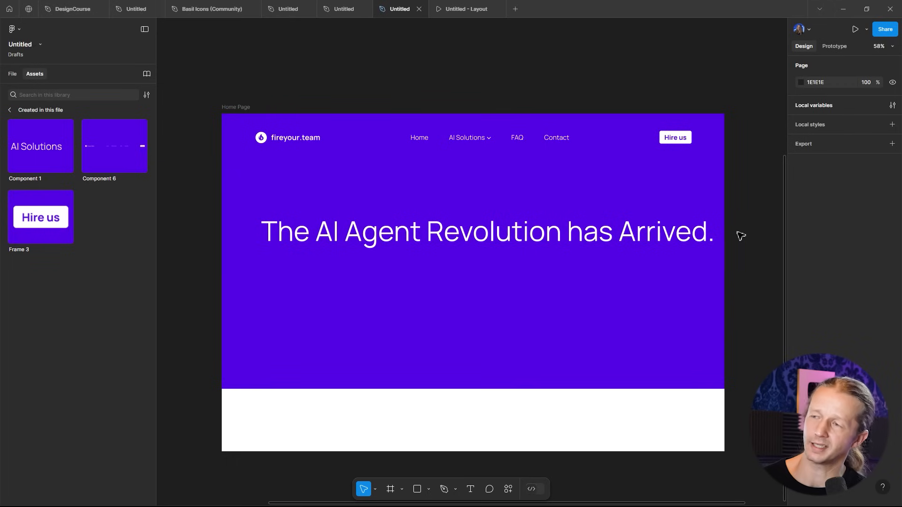
left_click(676, 244)
left_click_drag(715, 234, 465, 232)
left_click(316, 70)
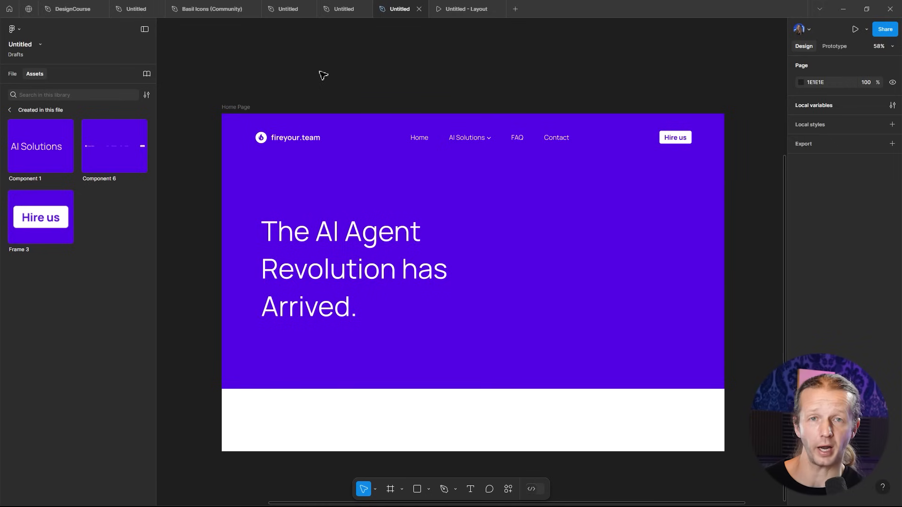
- Move the heading lower in the hero and change its font to Consolas
left_click(306, 286)
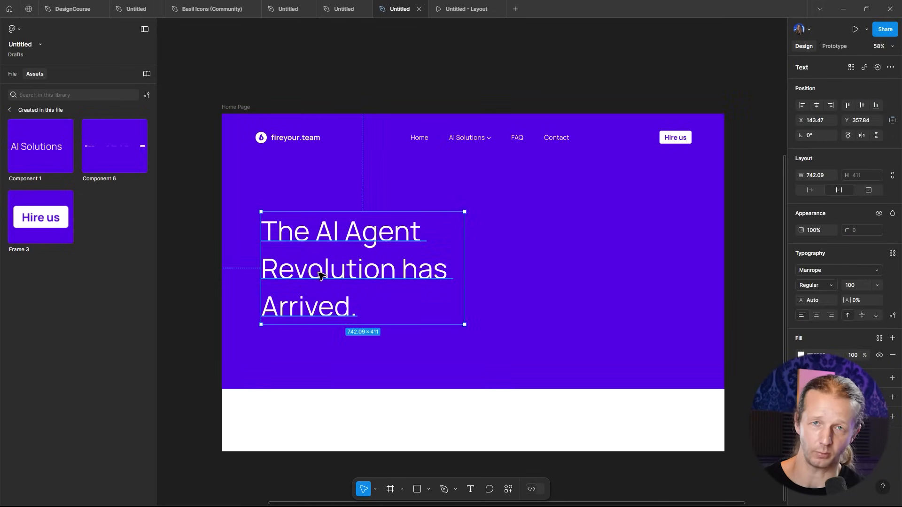
left_click_drag(320, 275, 317, 321)
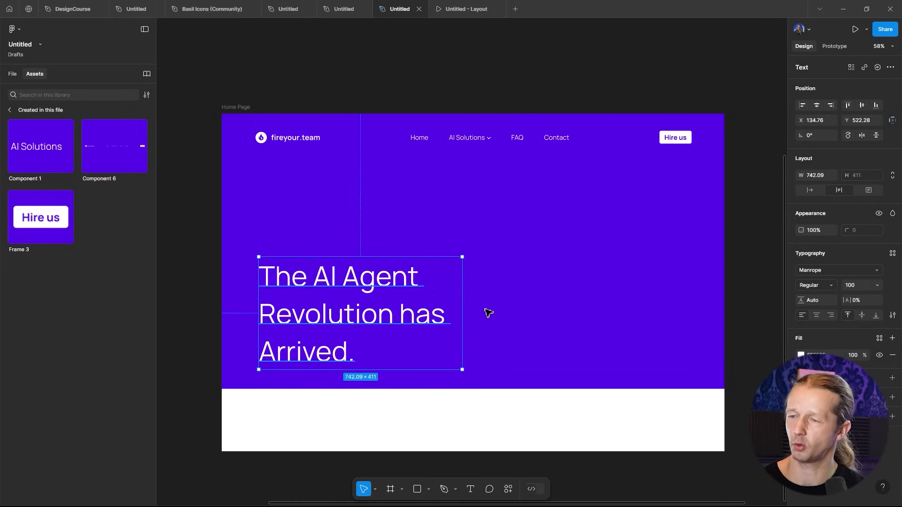
left_click(842, 271)
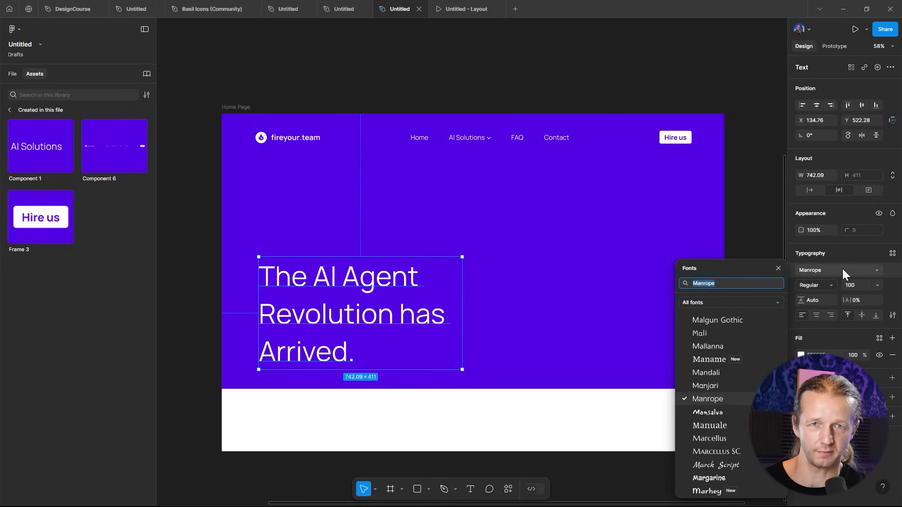
type("consolas")
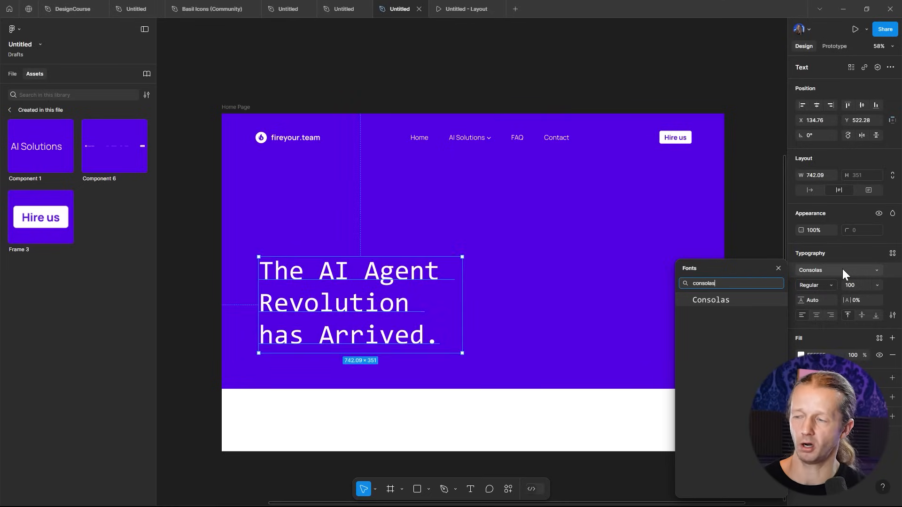
key("Return")
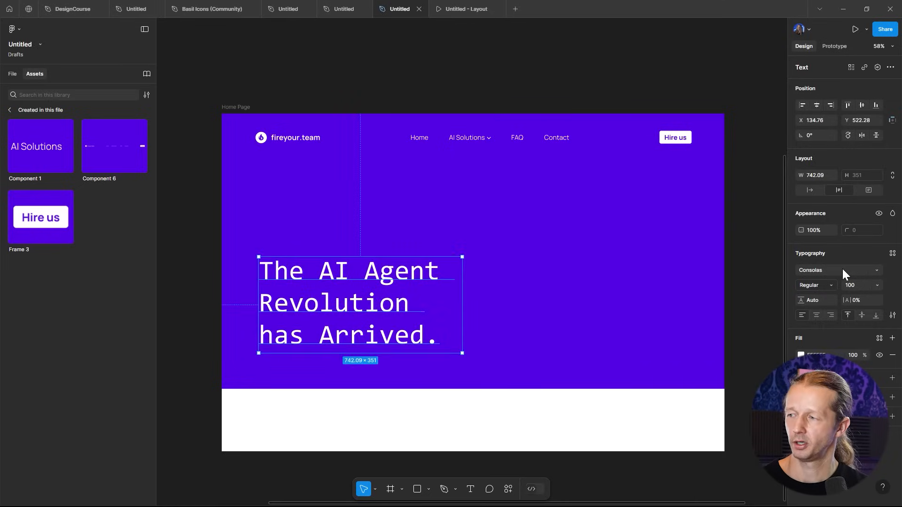
- Reduce the heading's font size to 86
left_click(741, 272)
left_click(386, 312)
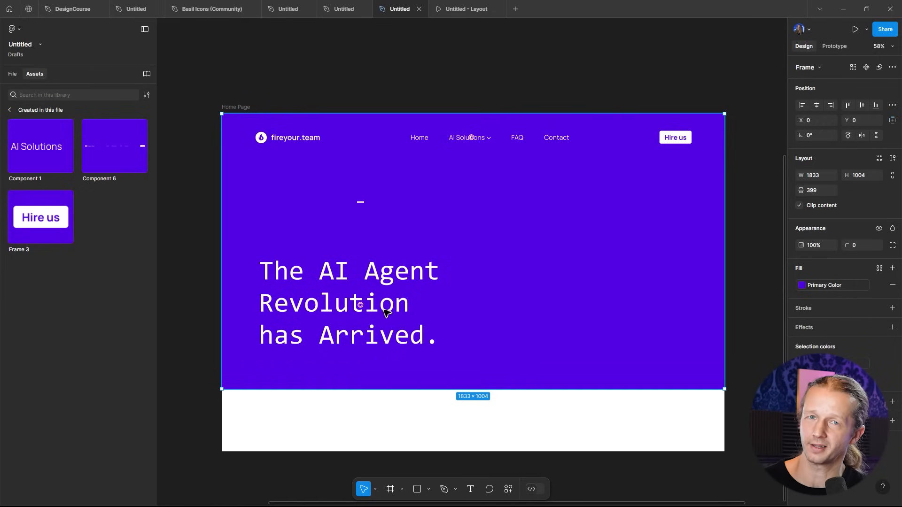
left_click(385, 313)
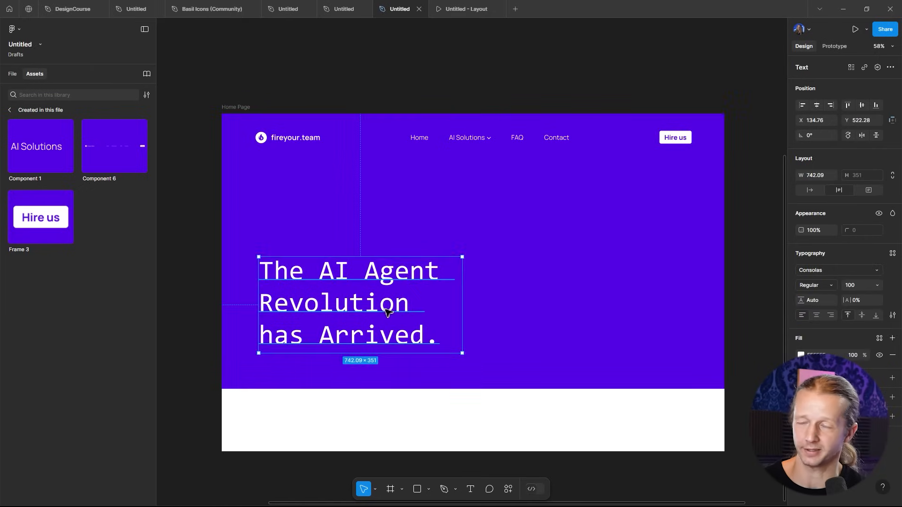
left_click(846, 285)
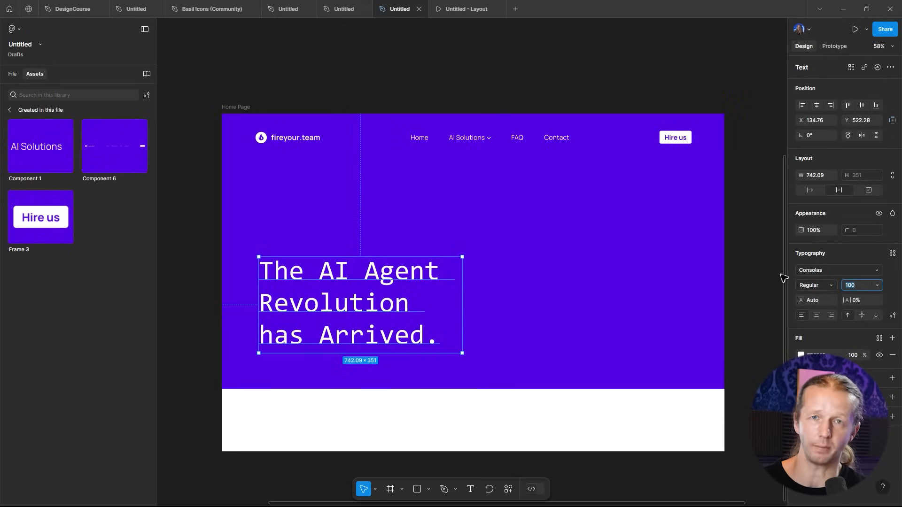
key("Down")
key("Down")
key("Down")
key("Down")
key("Down")
key("Down")
key("Down")
key("Down")
key("Down")
key("Down")
key("Down")
key("Down")
key("Down")
key("Down")
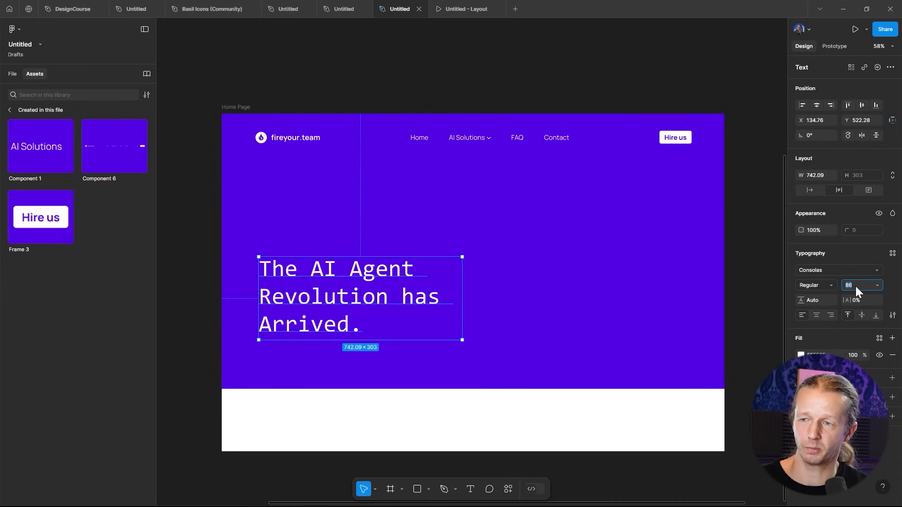
type("100")
key("Return")
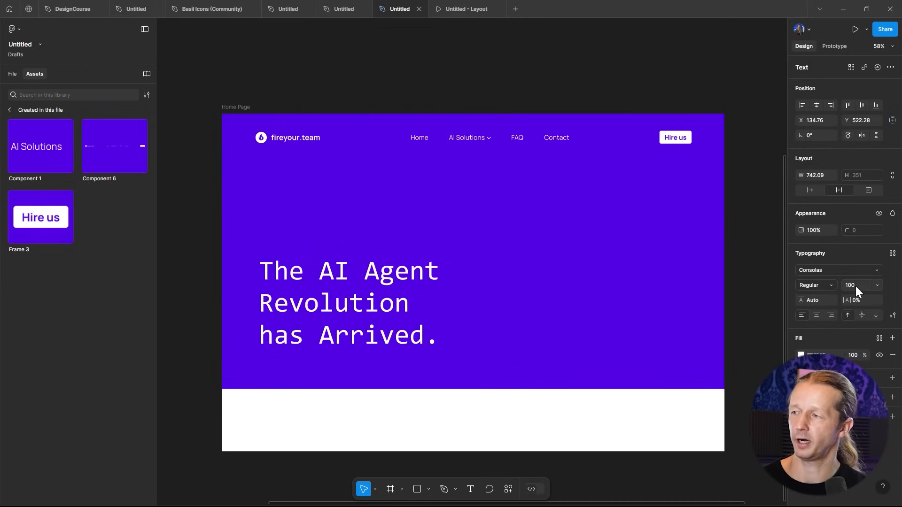
key("ctrl+z")
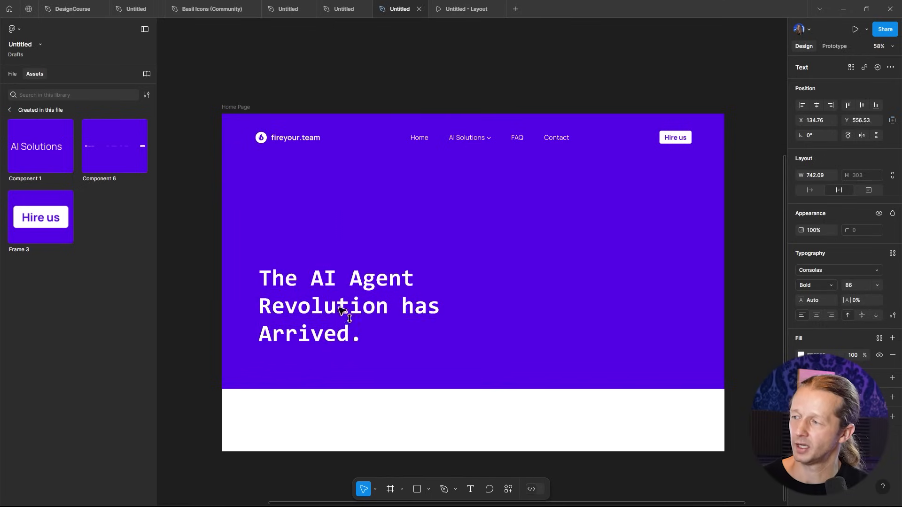
- Move the heading further down in the hero and set its font weight to Regular
left_click_drag(341, 317, 331, 315)
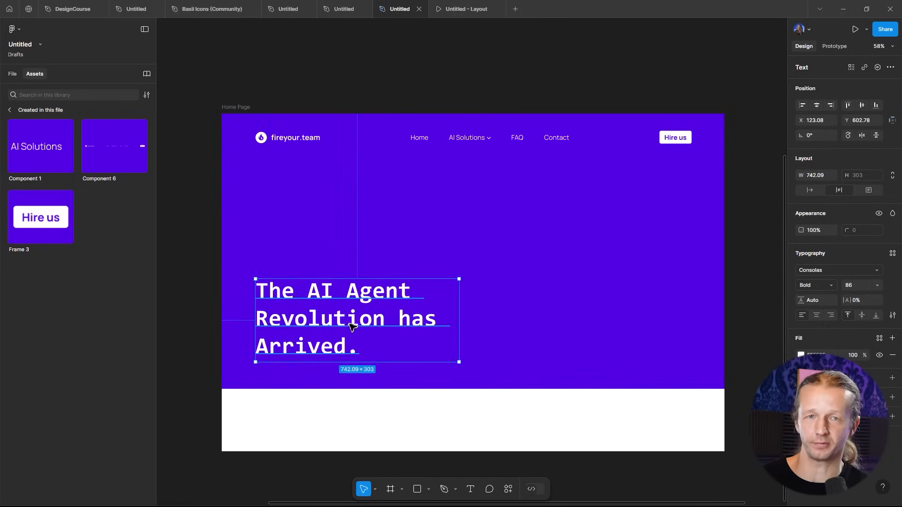
left_click(203, 273)
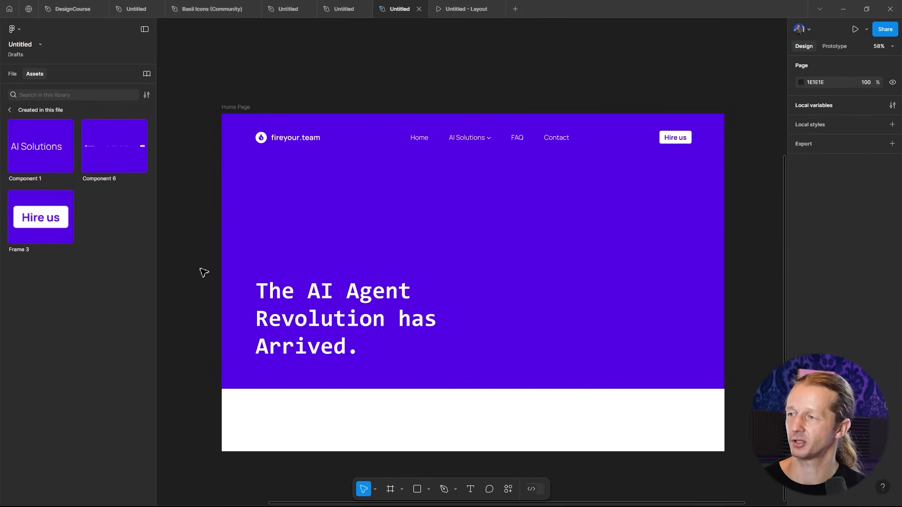
left_click(328, 324)
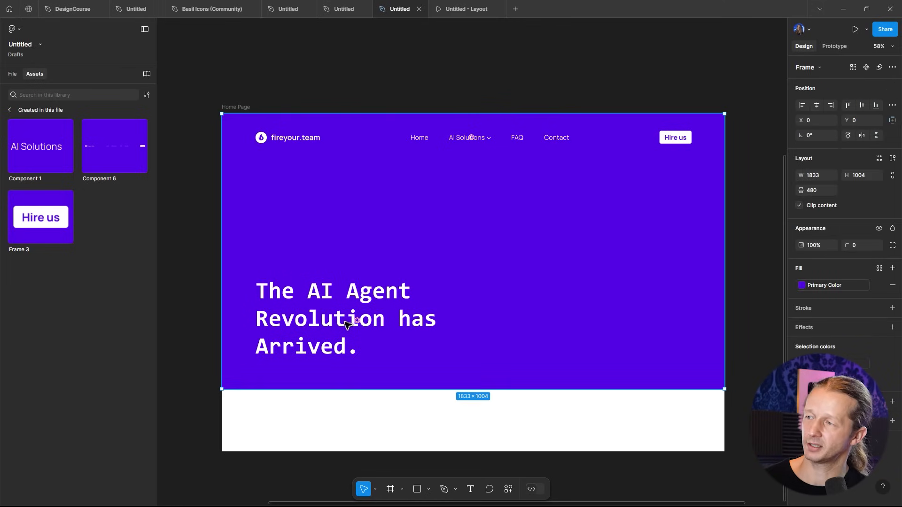
left_click(327, 324)
left_click(821, 289)
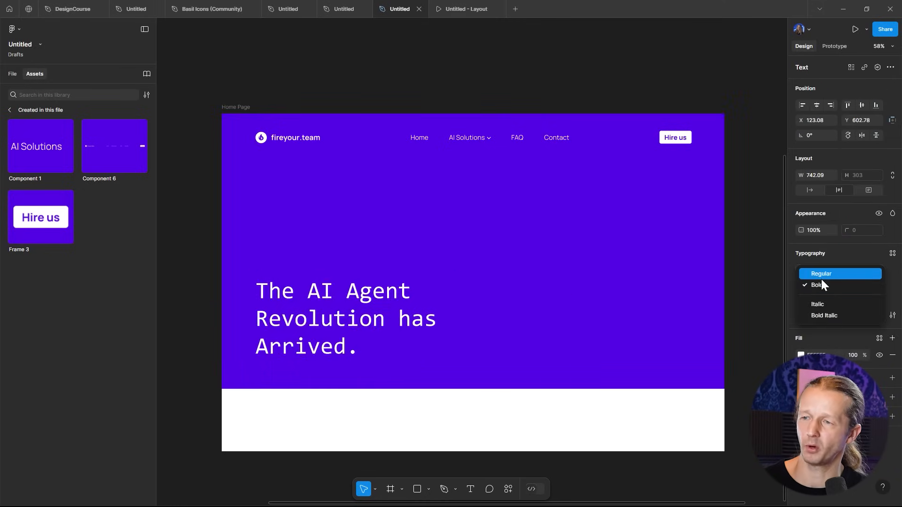
left_click(822, 277)
left_click(749, 291)
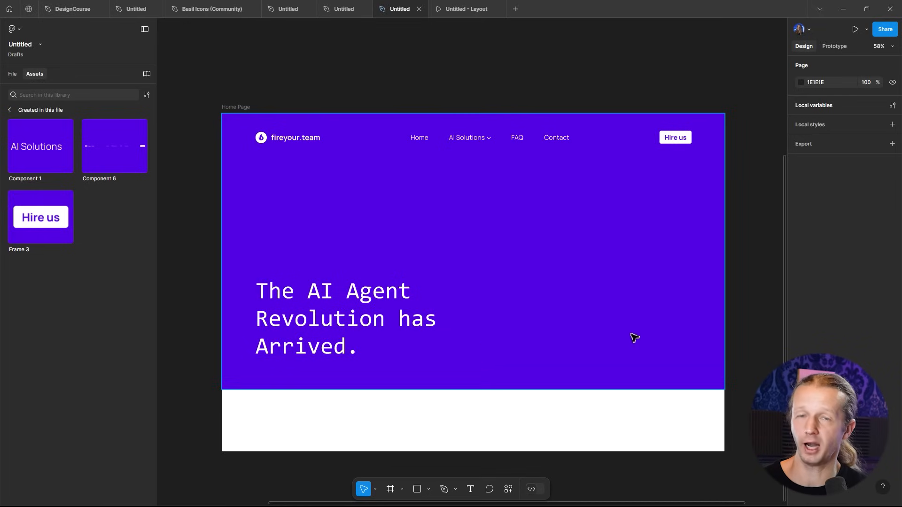
left_click(673, 139)
left_click(675, 141)
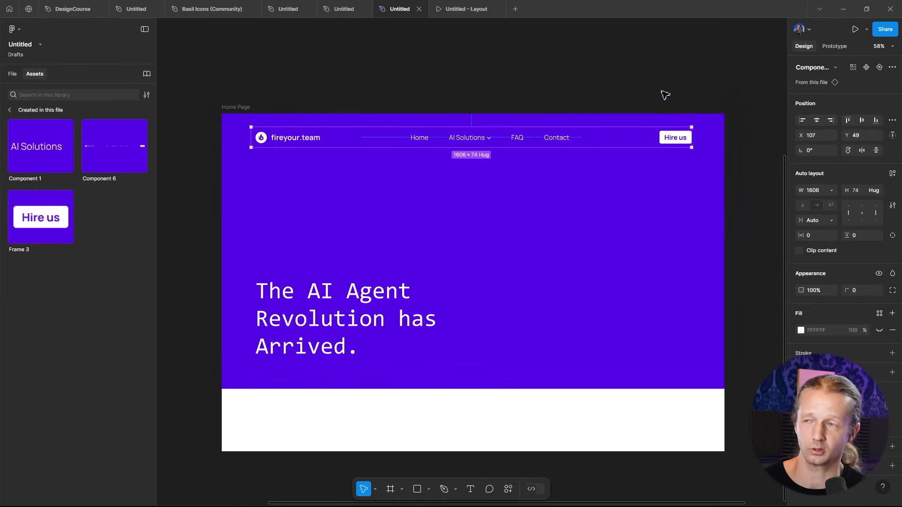
left_click(668, 104)
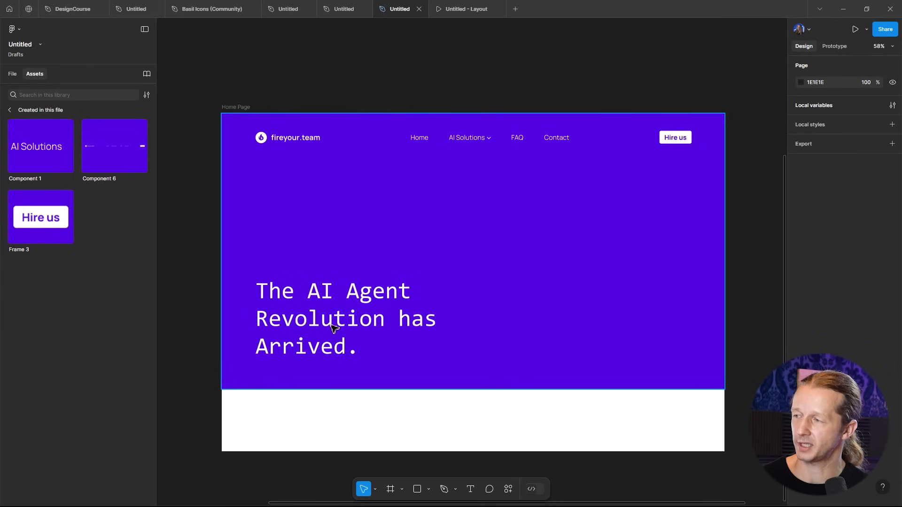
left_click(339, 323)
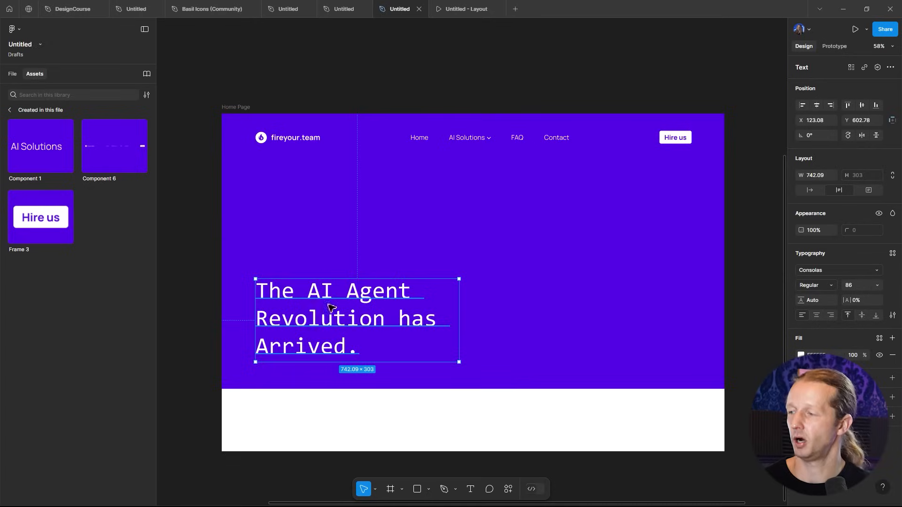
left_click(205, 253)
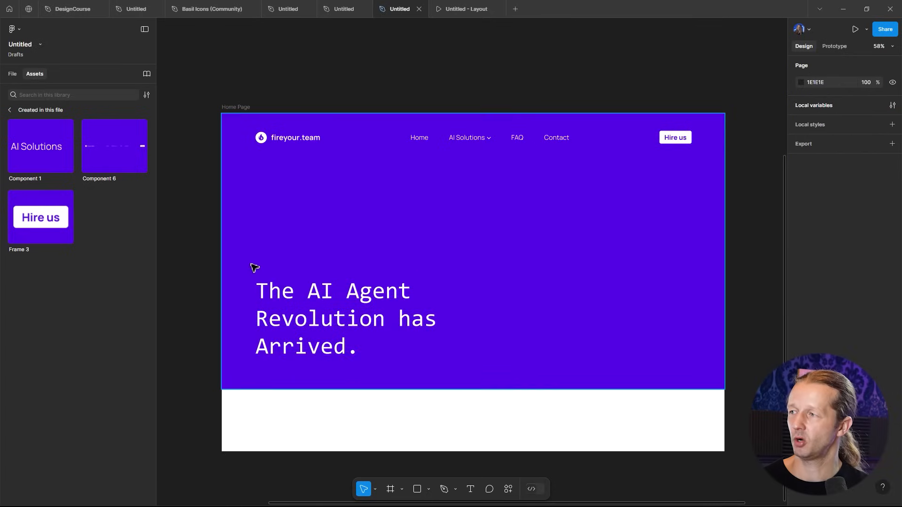
- Inspect the Hire us button instance inside the header component
left_click(677, 143)
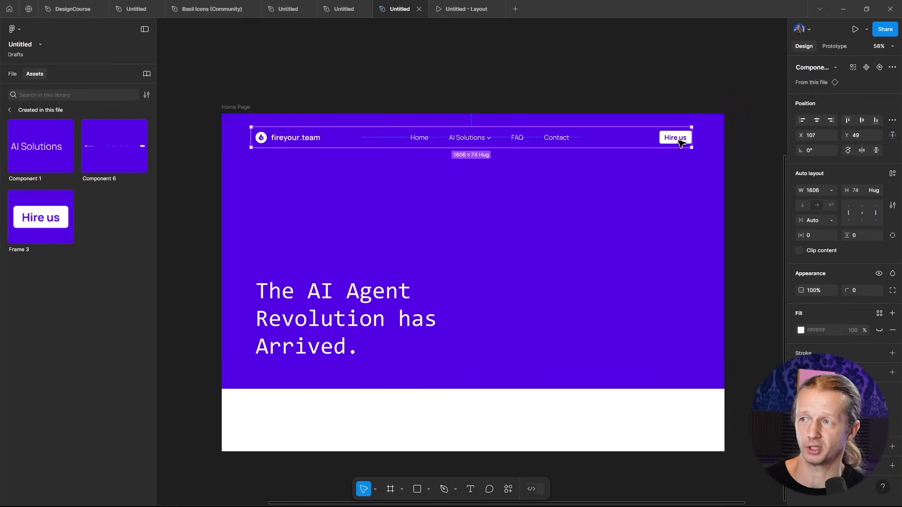
double_click(678, 144)
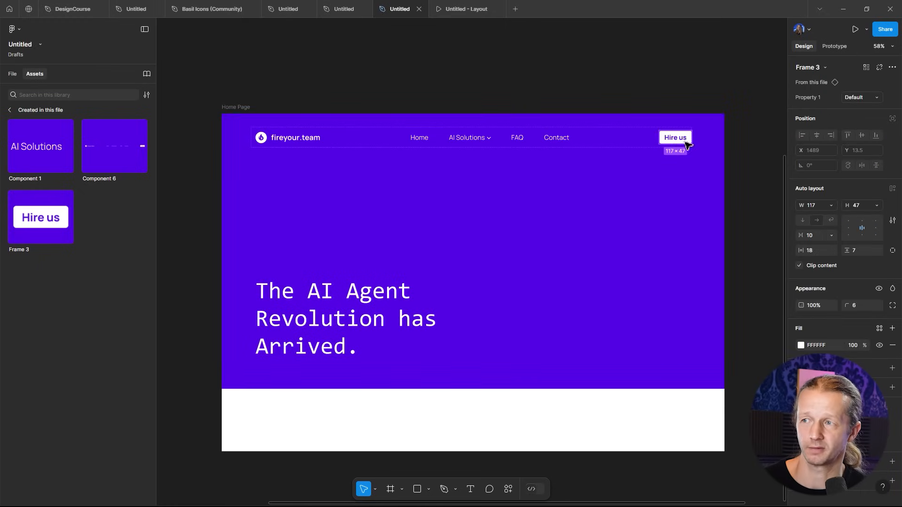
left_click(685, 125)
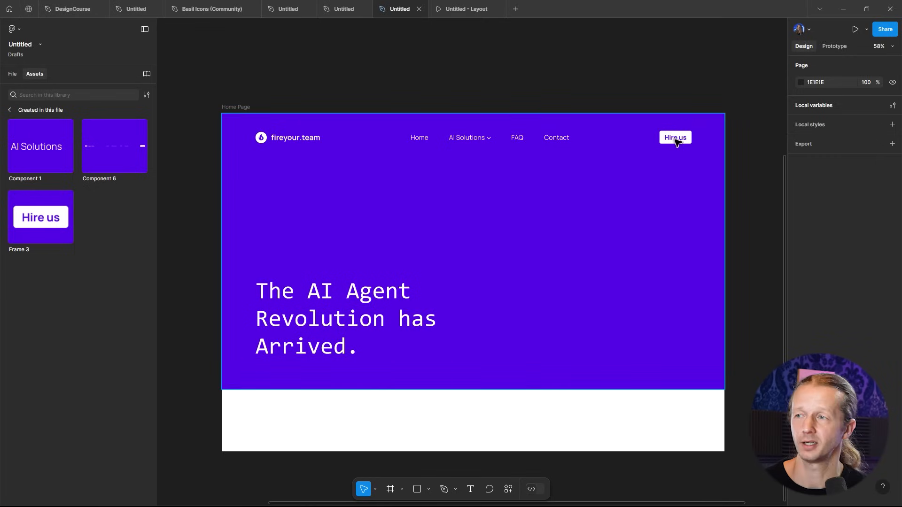
- Place a Hire us button instance in the hero beside the headline and set its label font size to 42
scroll(521, 141, "down", 1)
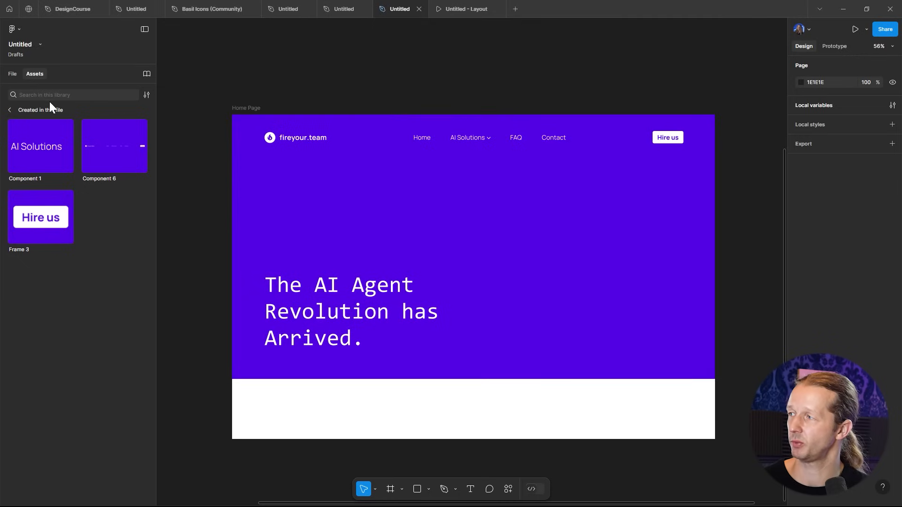
left_click_drag(39, 219, 642, 346)
double_click(610, 333)
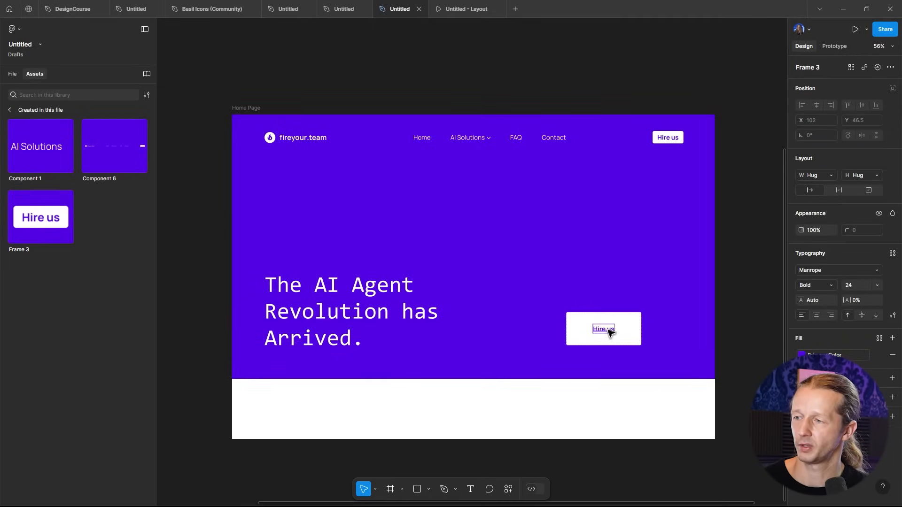
left_click(856, 286)
key("Up")
key("Up")
key("Up")
key("Up")
key("Up")
key("Up")
key("Up")
key("Up")
key("Up")
key("Up")
key("Up")
key("Up")
key("Up")
key("Up")
key("Up")
key("Up")
key("Up")
key("Up")
key("Up")
key("Up")
key("Up")
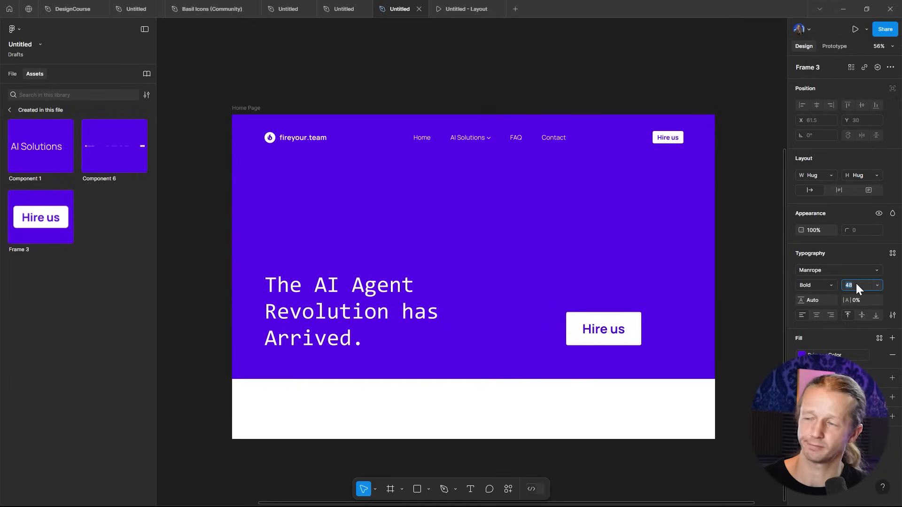
key("Down")
key("Down")
key("Down")
key("Down")
key("Down")
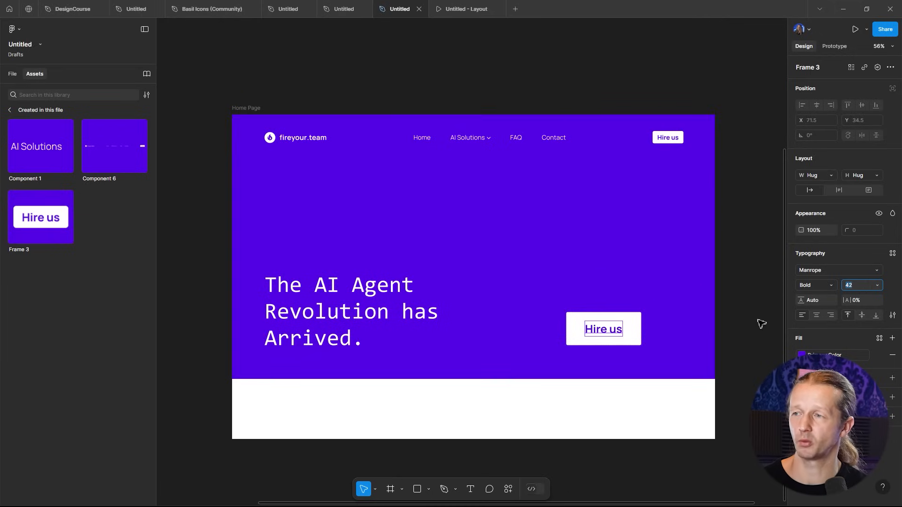
left_click(757, 283)
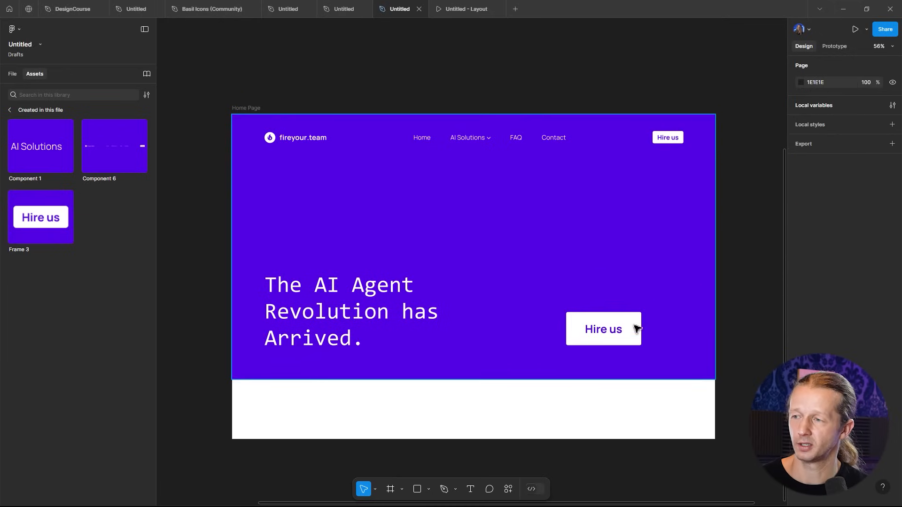
- Change the hero button's label to Agentize my business and move the button to align with the hero's right edge
left_click(601, 334)
double_click(601, 335)
type("Ag")
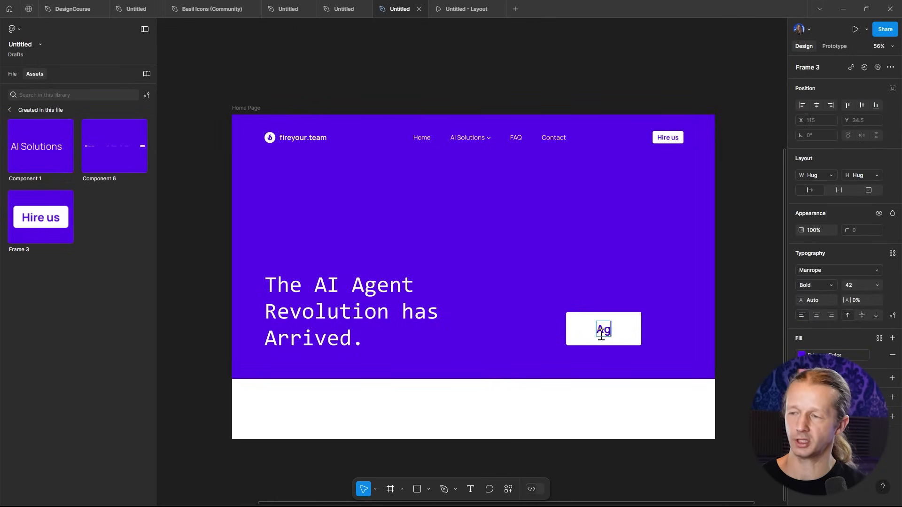
type("entize my ")
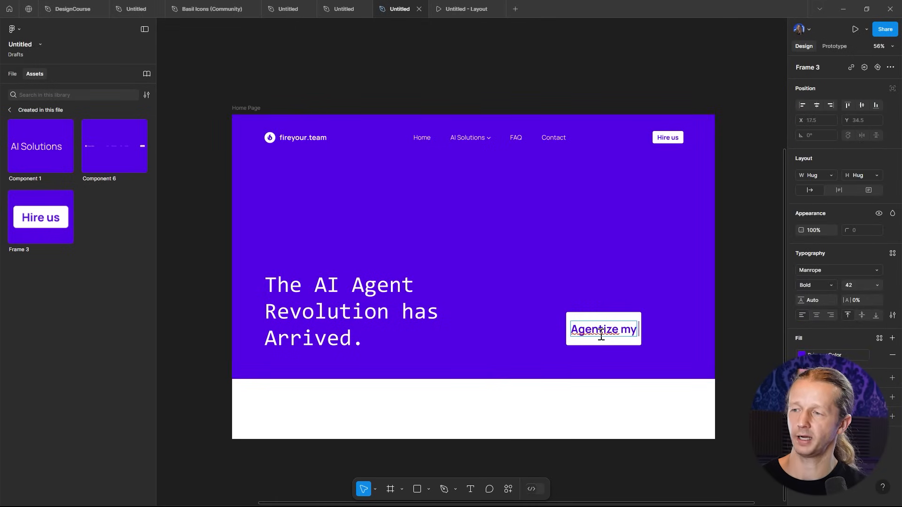
type("busin")
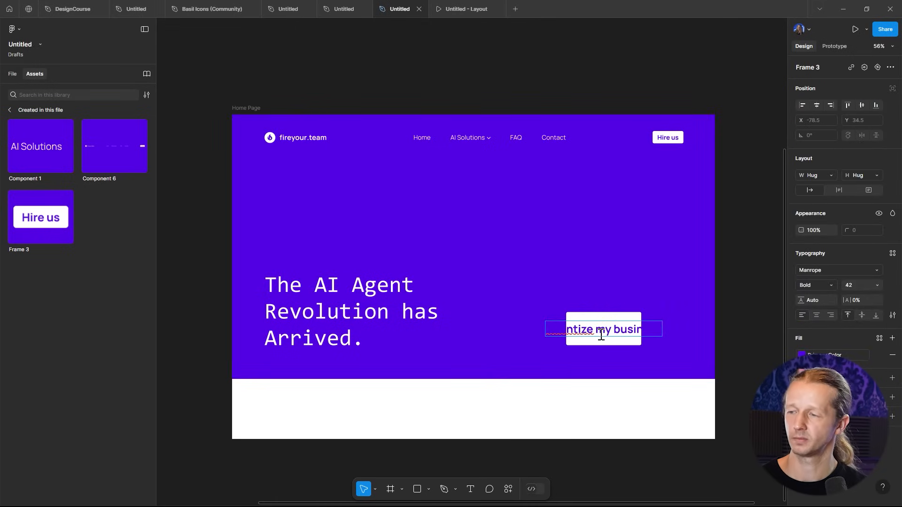
type("ess")
key("Escape")
left_click_drag(643, 328, 626, 346)
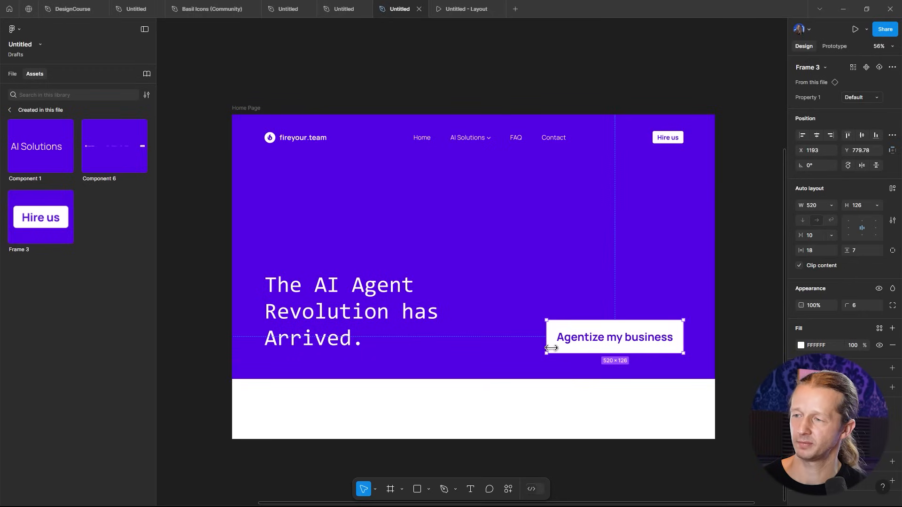
left_click(733, 281)
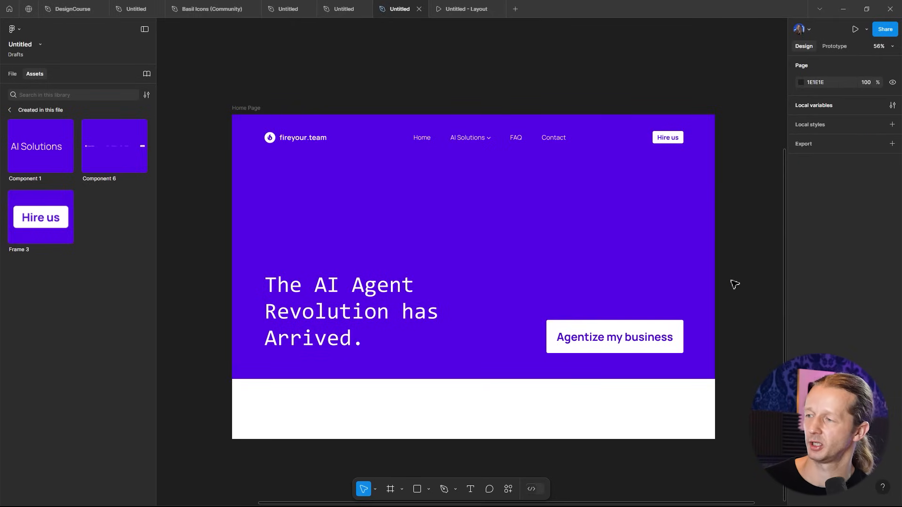
- Reduce the hero button label's font size slightly
scroll(743, 281, "down", 3)
scroll(744, 281, "up", 3)
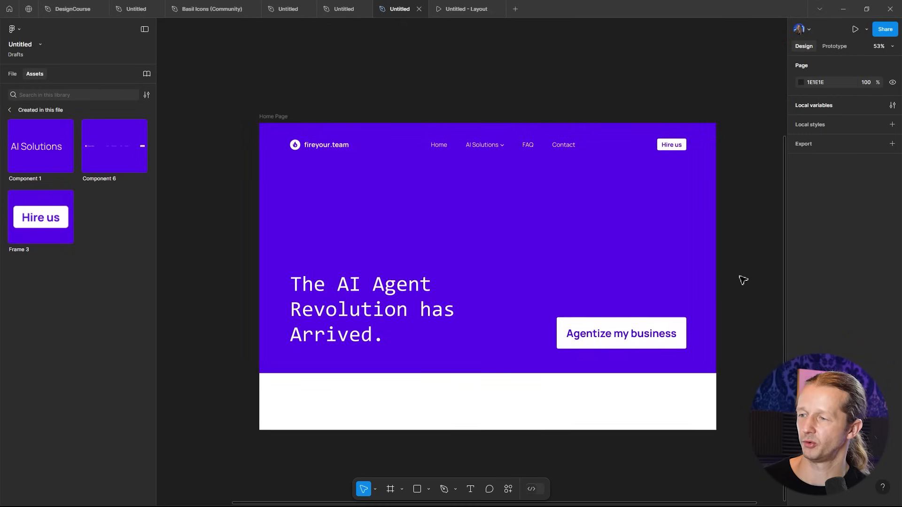
left_click(637, 343)
left_click(634, 339)
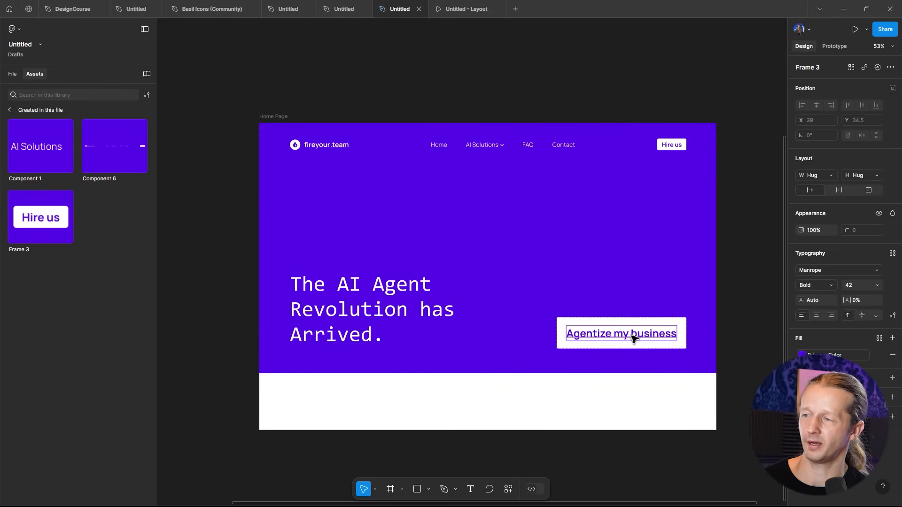
key("Down")
key("Down")
key("Down")
key("Down")
key("Down")
key("Down")
left_click(766, 269)
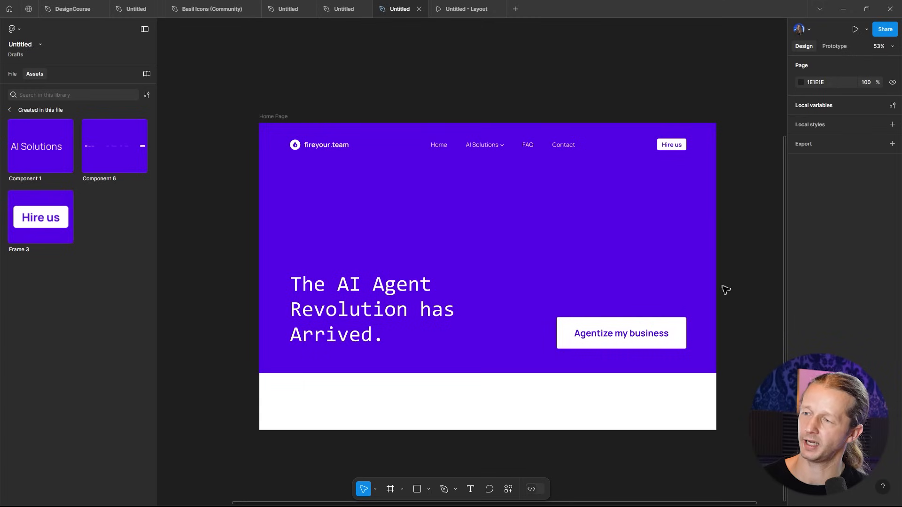
- Narrow the hero button to about 492 px wide from its left edge
left_click(621, 334)
left_click_drag(561, 333, 568, 331)
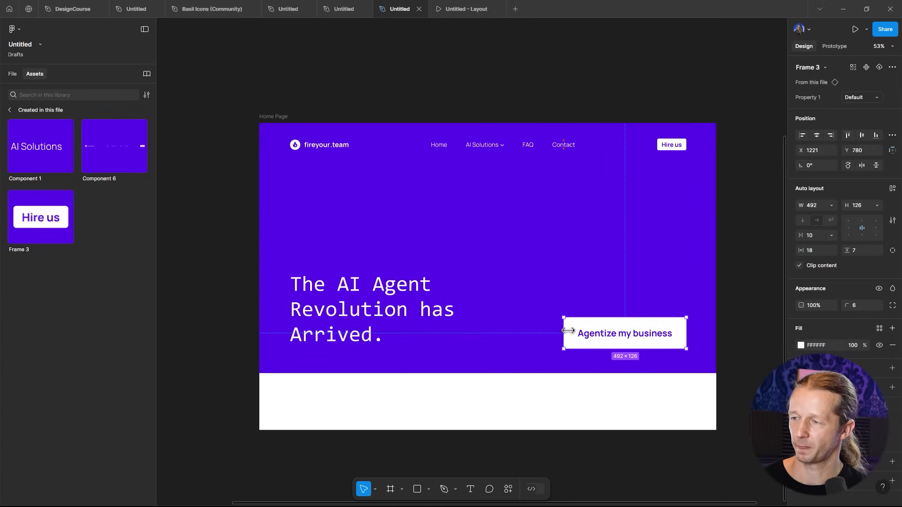
left_click(724, 271)
- Extend the Home Page frame downward to make the page taller
scroll(726, 278, "down", 5)
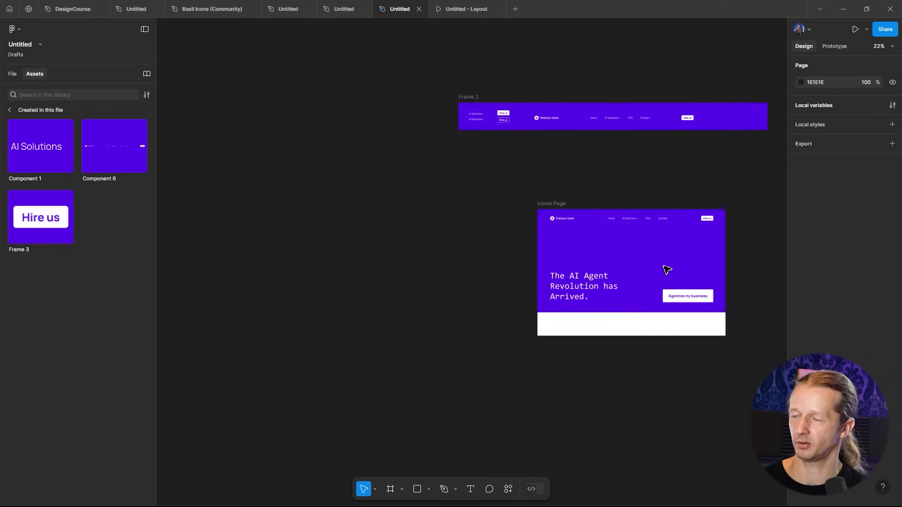
scroll(667, 269, "up", 2)
left_click(506, 183)
left_click_drag(632, 368, 659, 470)
left_click_drag(644, 333, 504, 401)
left_click(413, 72)
scroll(430, 200, "up", 3)
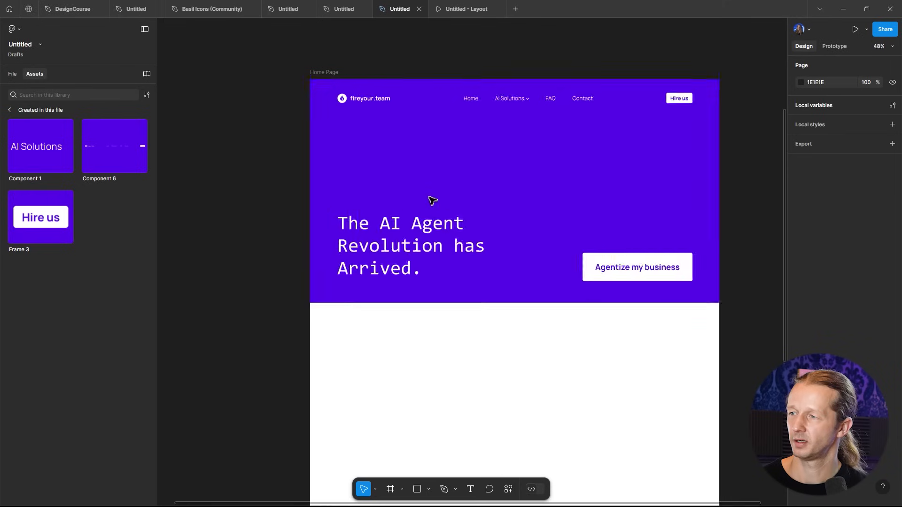
scroll(594, 160, "up", 1)
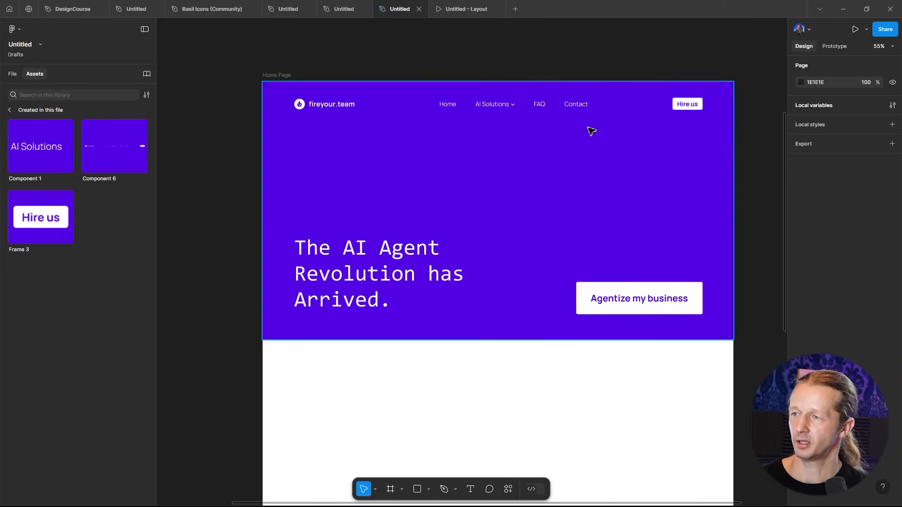
- Preview the Home Page frame in presentation mode and return to the design file
left_click(290, 76)
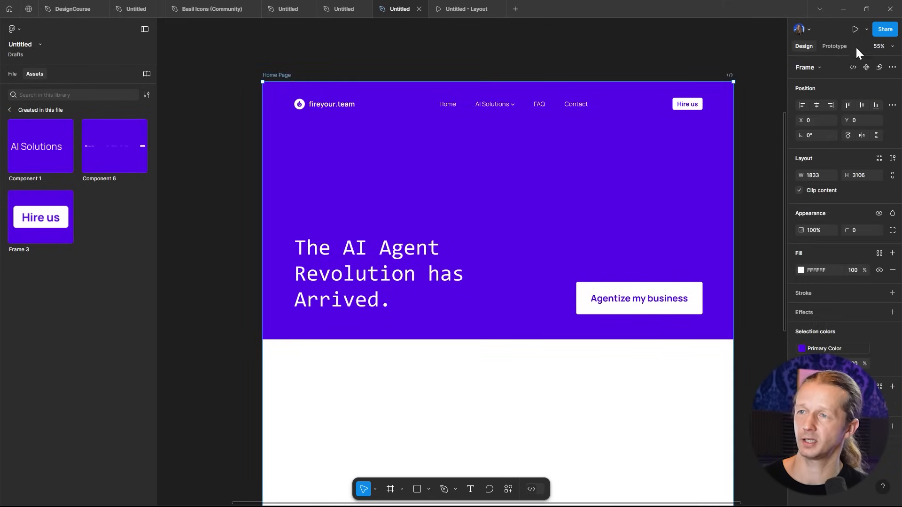
left_click(855, 29)
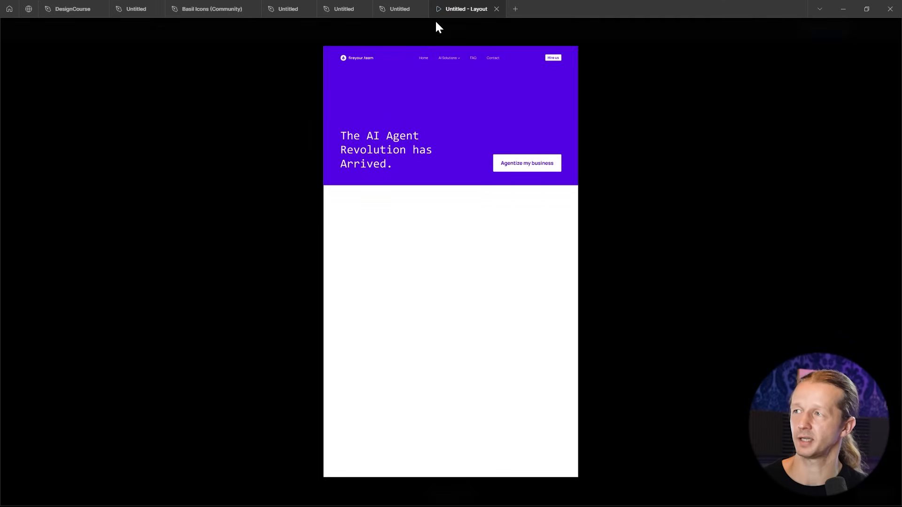
left_click(414, 9)
left_click(497, 74)
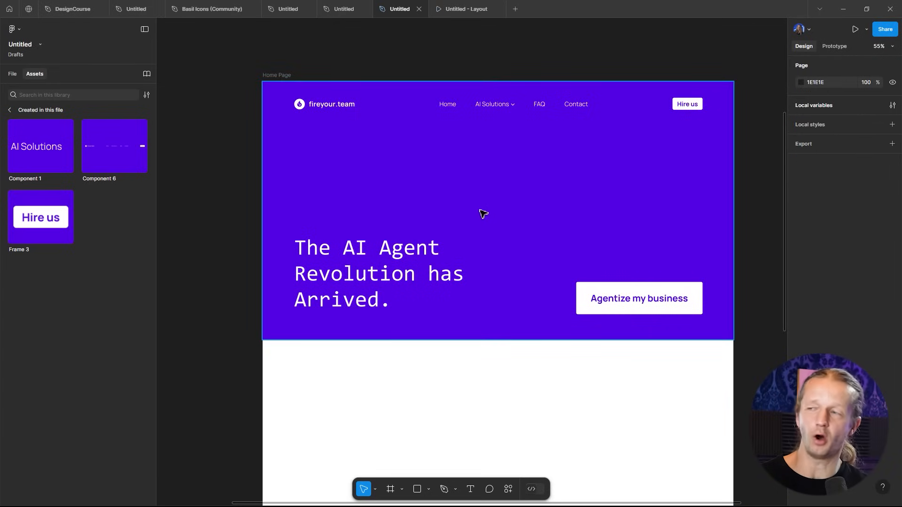
scroll(483, 214, "up", 3, "ctrl")
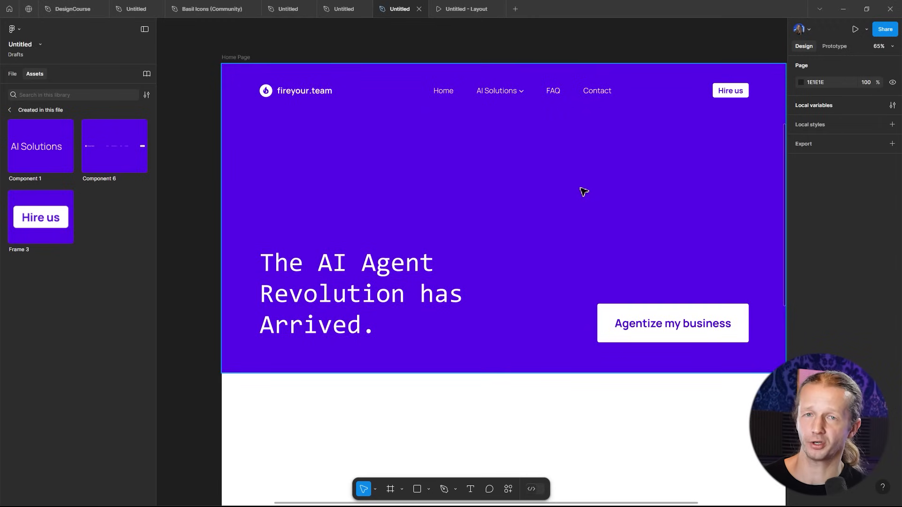
scroll(592, 185, "down", 1, "ctrl")
scroll(517, 188, "up", 1)
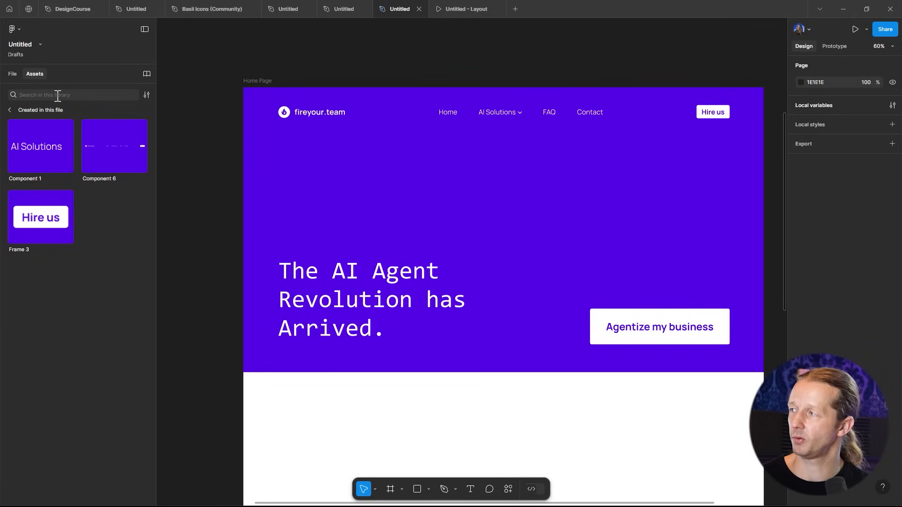
- Open the Assets page and examine the purple particle background image and logos there
left_click(11, 75)
left_click(18, 110)
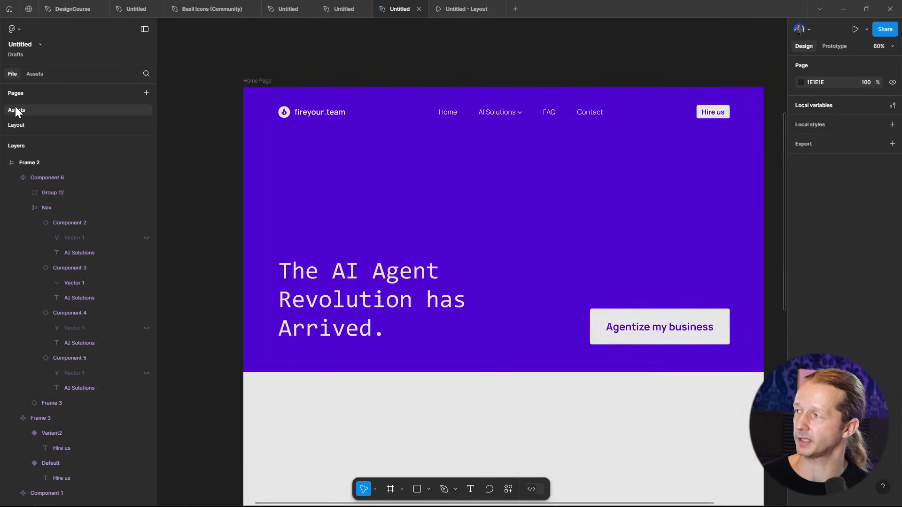
scroll(536, 278, "down", 10)
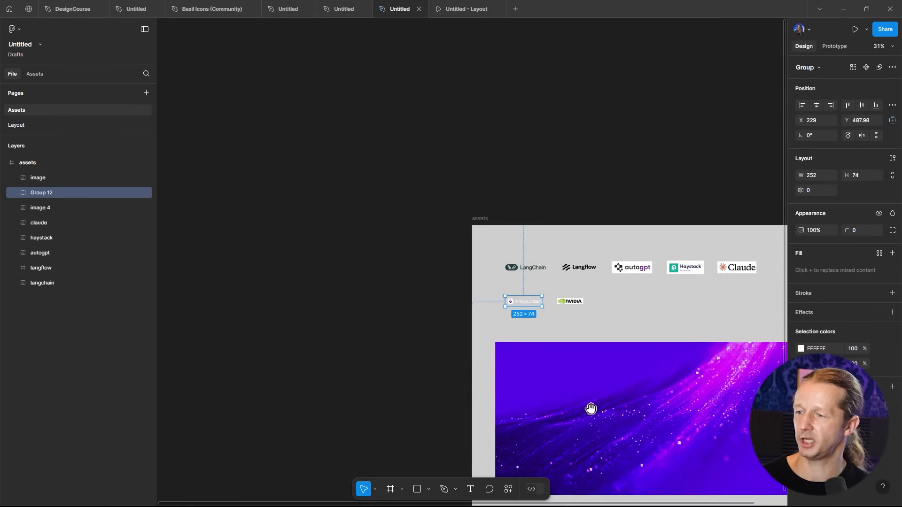
left_click_drag(604, 425, 473, 258)
scroll(506, 264, "up", 5)
scroll(575, 264, "down", 1)
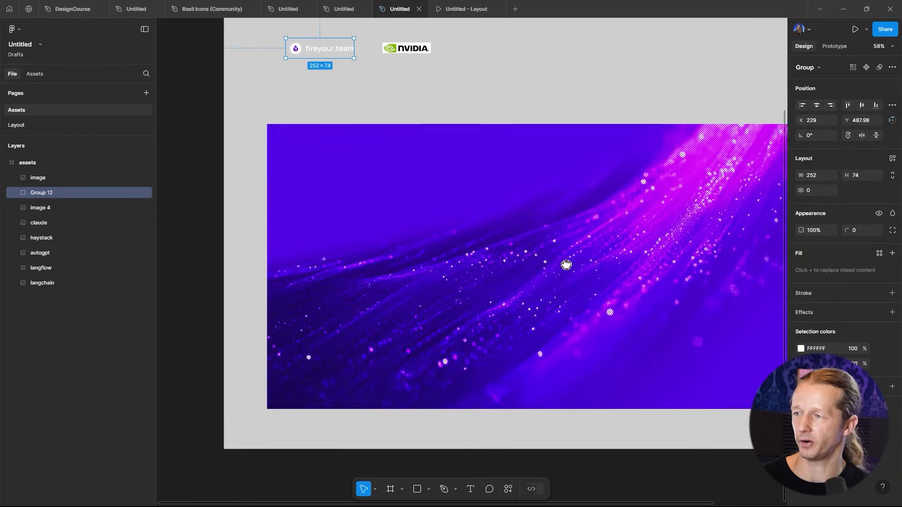
left_click_drag(588, 266, 516, 256)
left_click(526, 252)
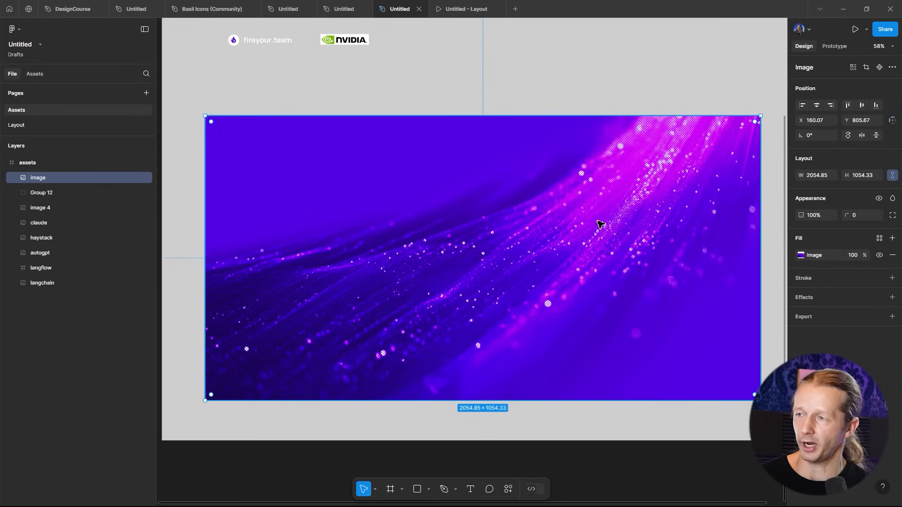
scroll(648, 176, "up", 10)
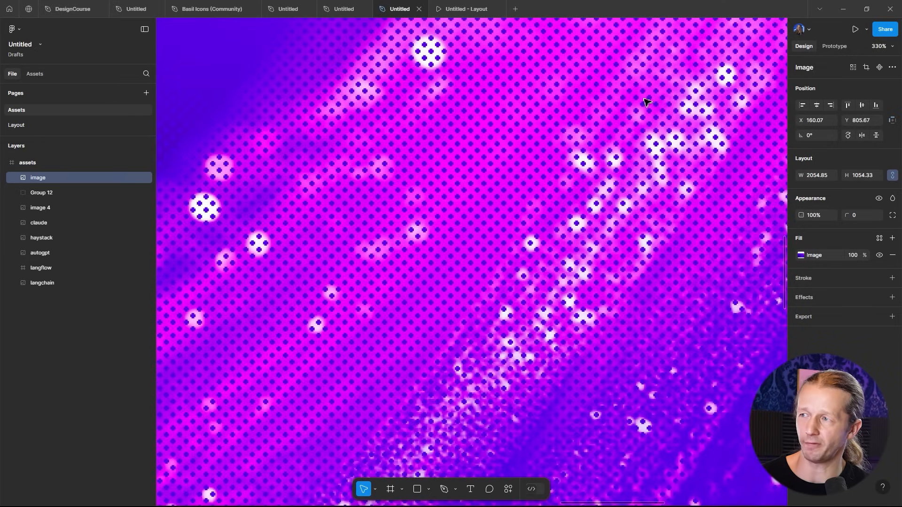
scroll(649, 194, "down", 8)
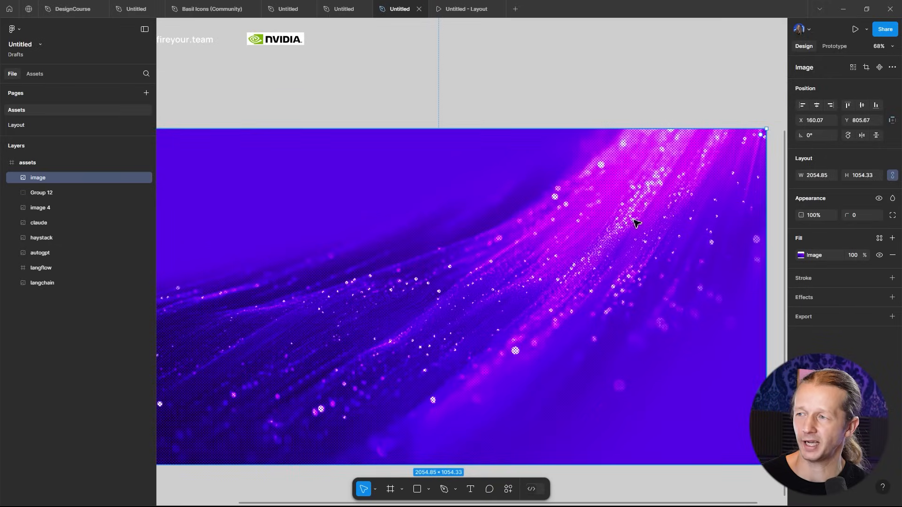
scroll(570, 244, "left", 2)
scroll(571, 244, "down", 1)
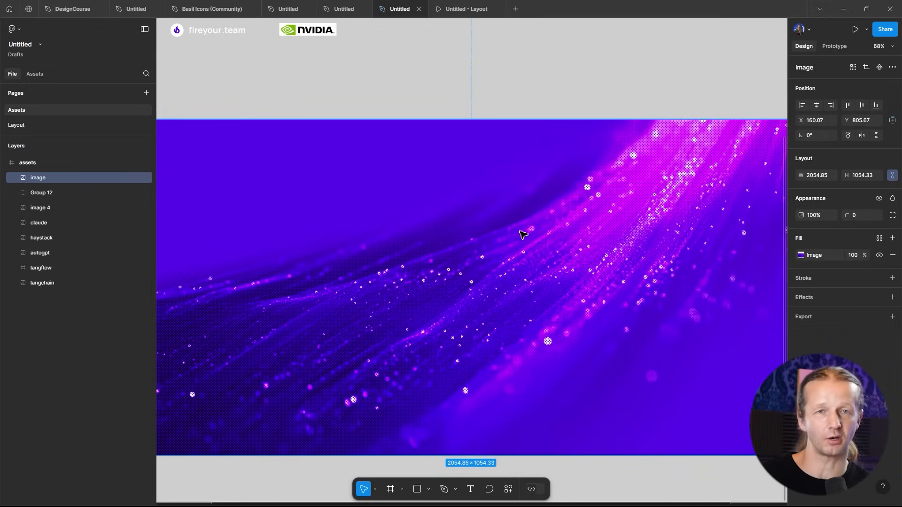
key("shift+2")
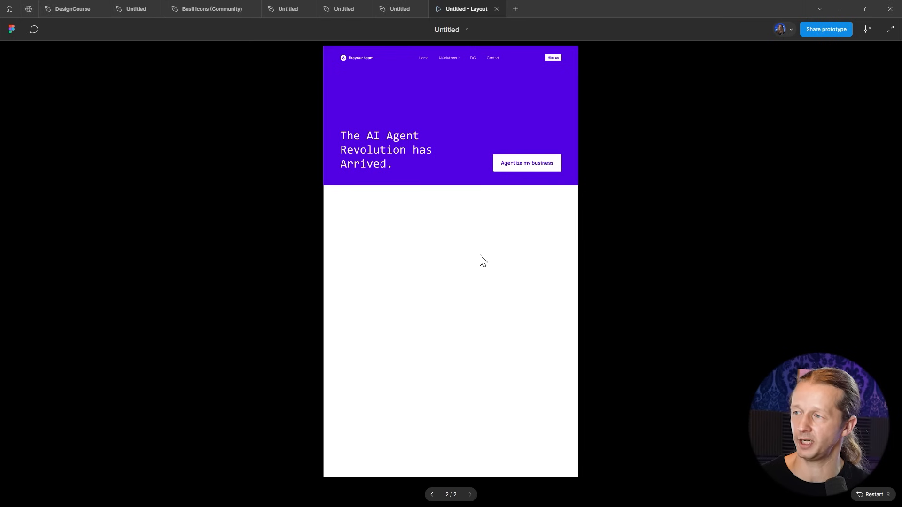
left_click(389, 8)
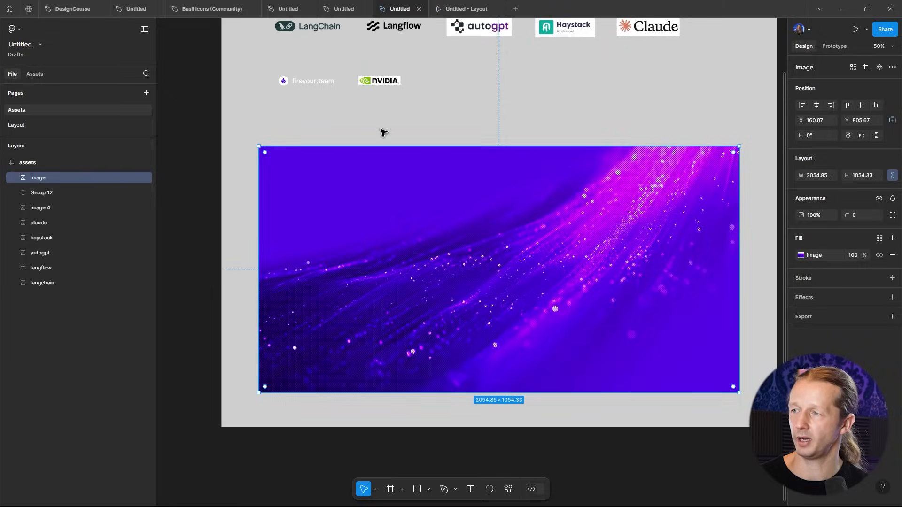
- Paste the purple particle image into the hero on the Layout page, align it to the top-left corner and send it behind the content
left_click(21, 125)
left_click(531, 229)
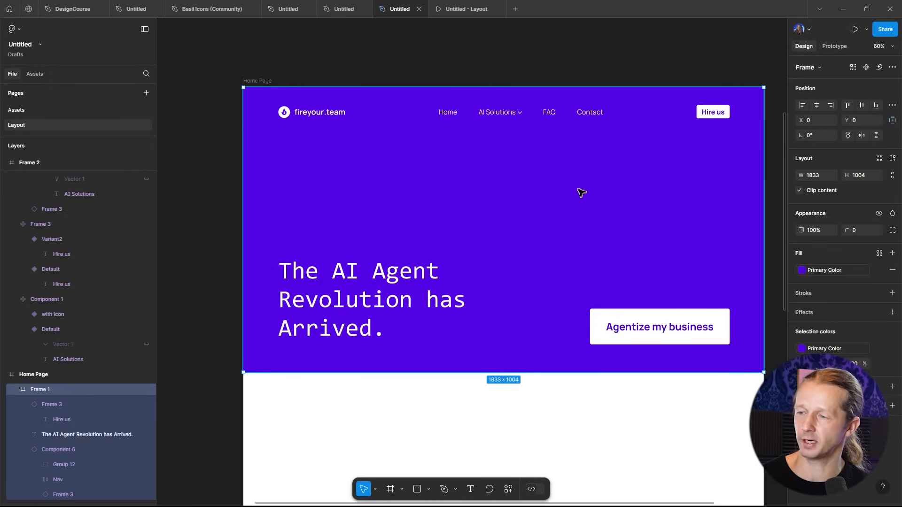
key("ctrl+v")
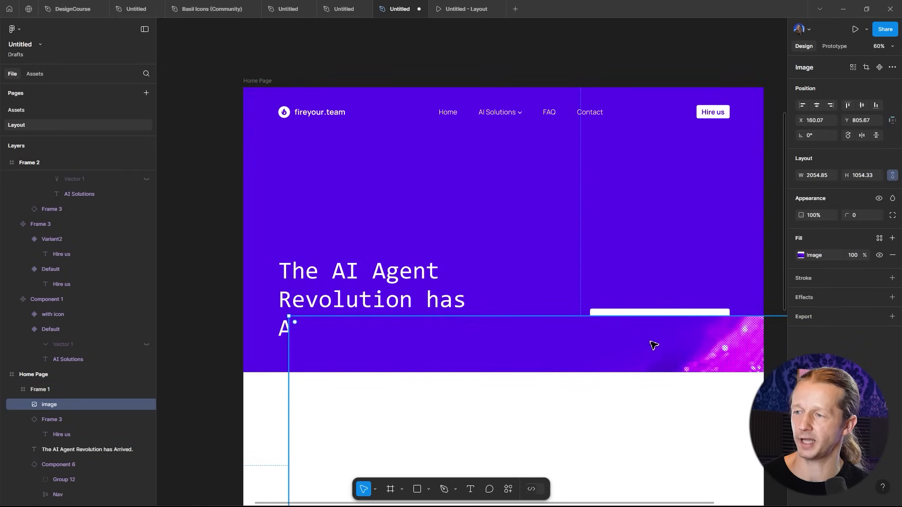
left_click_drag(662, 350, 599, 118)
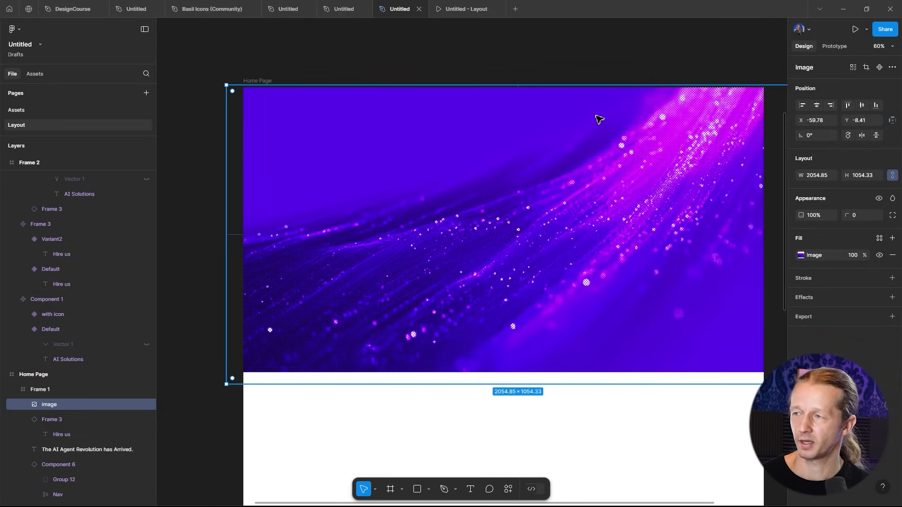
scroll(71, 417, "down", 1)
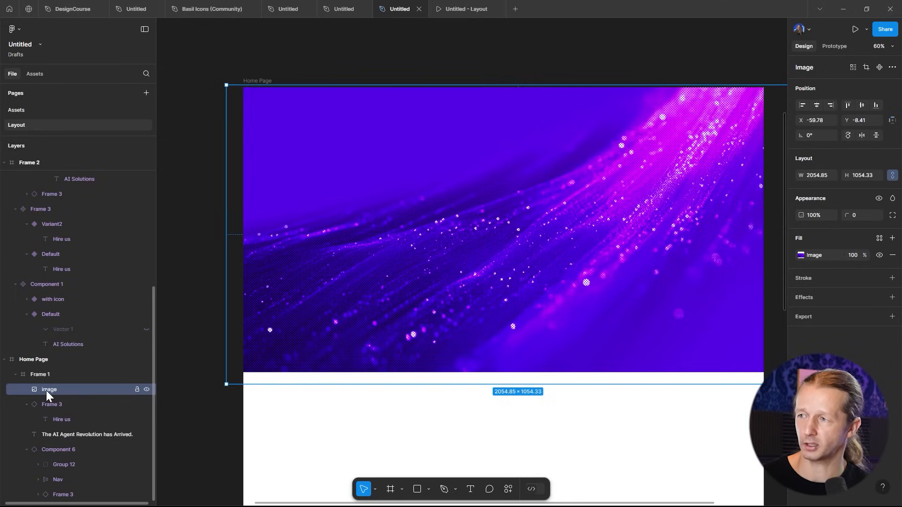
key("ctrl+shift+bracketleft")
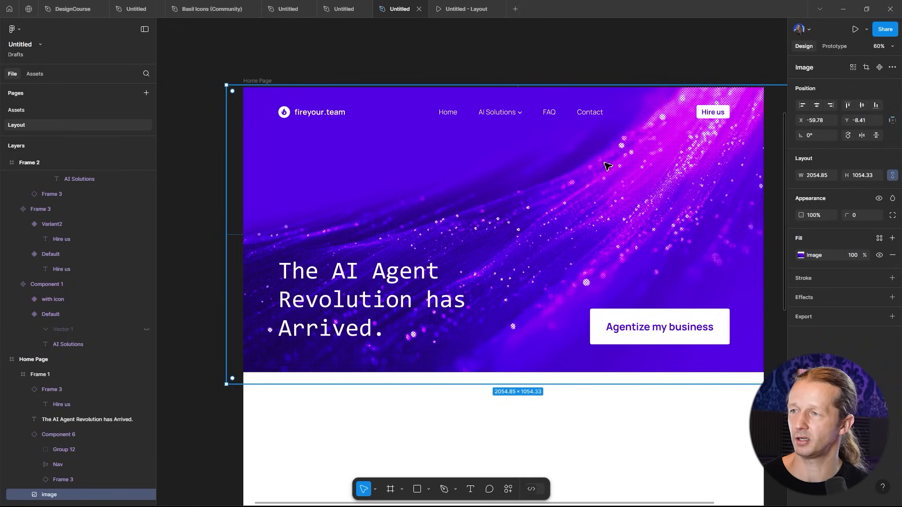
left_click(582, 64)
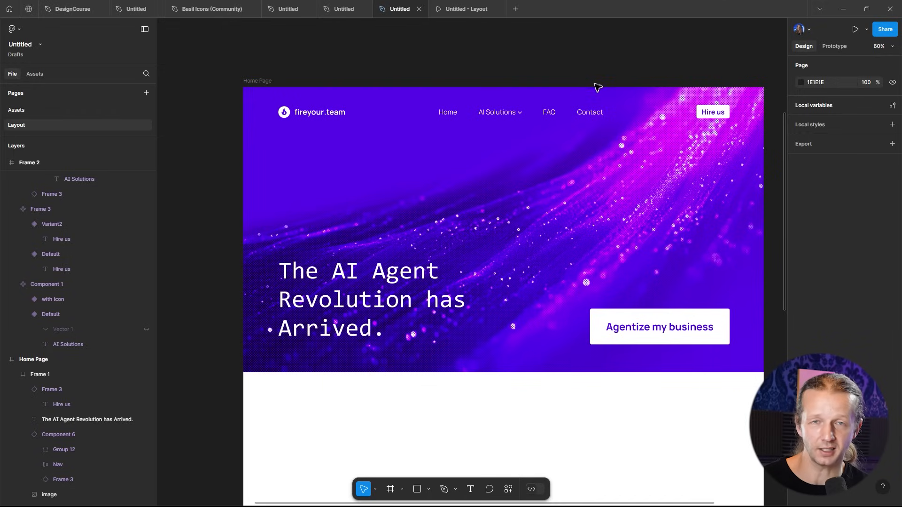
- Try replacing the hero background with an abstract wave image from the Unsplash plugin
left_click(418, 297)
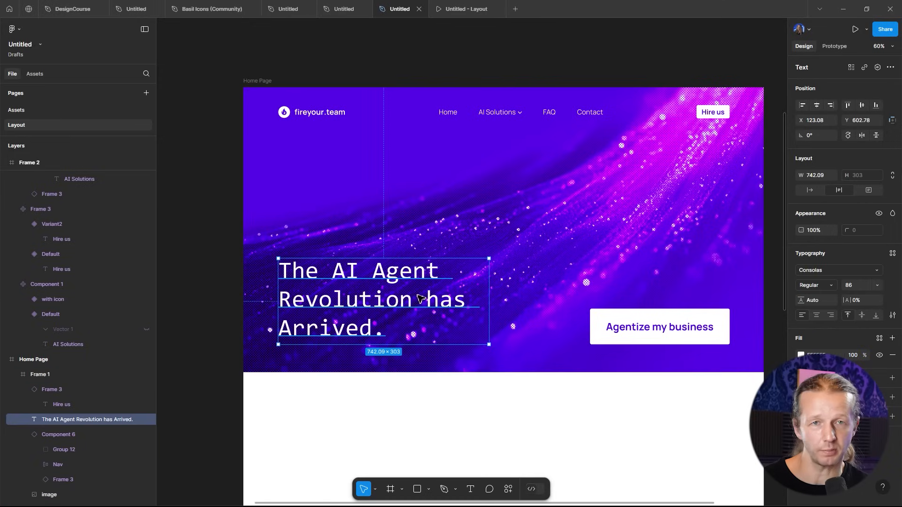
left_click(645, 330)
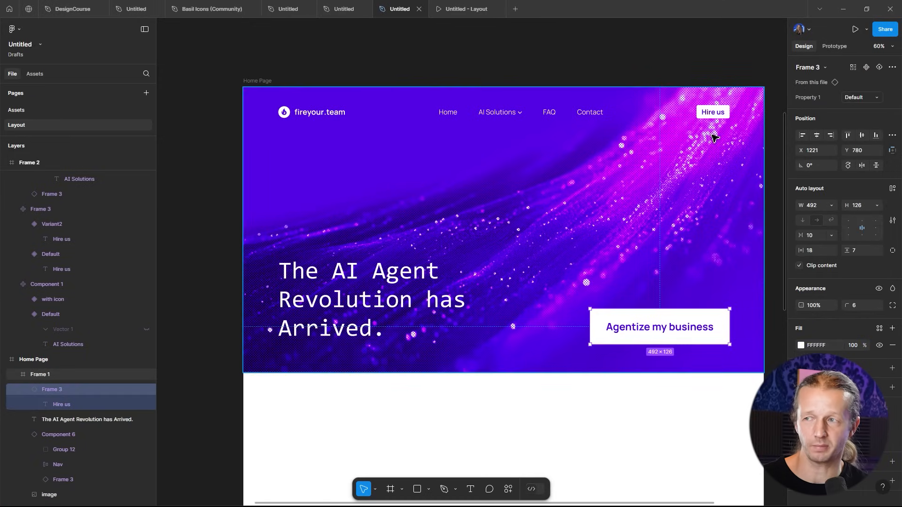
left_click(715, 116)
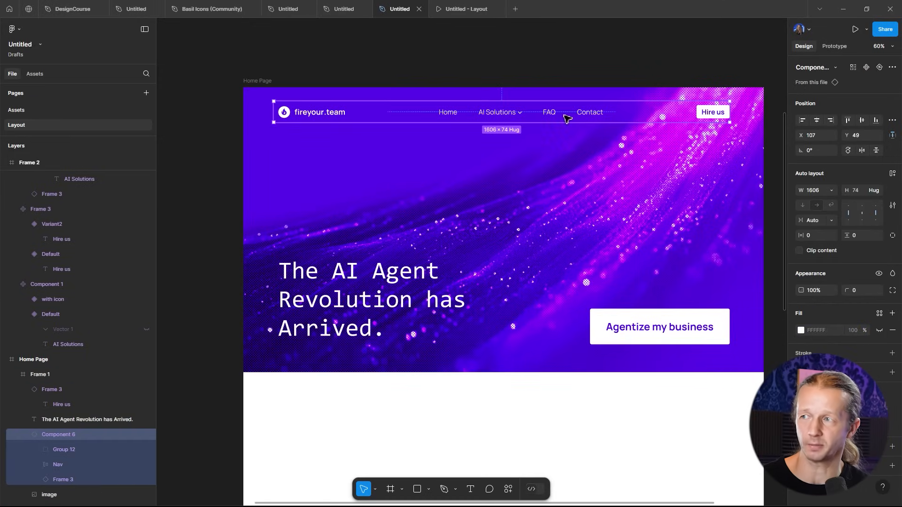
left_click(523, 66)
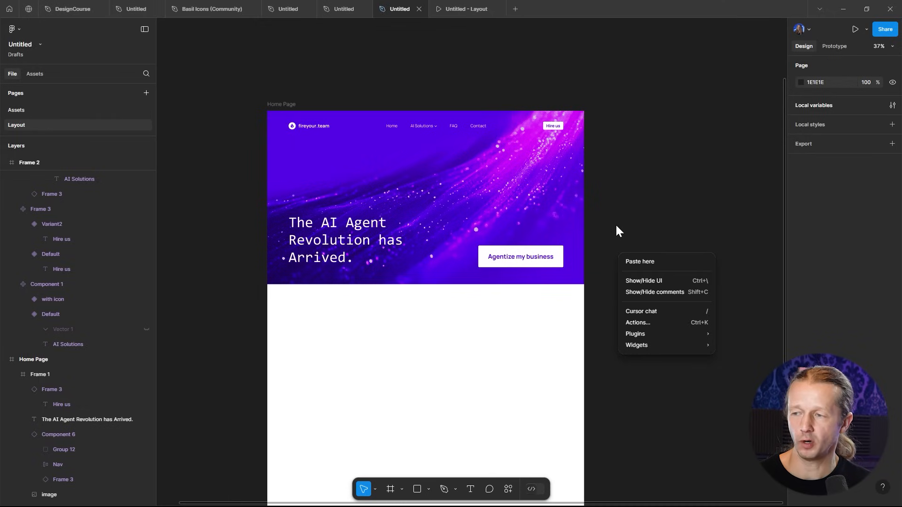
mouse_move(638, 334)
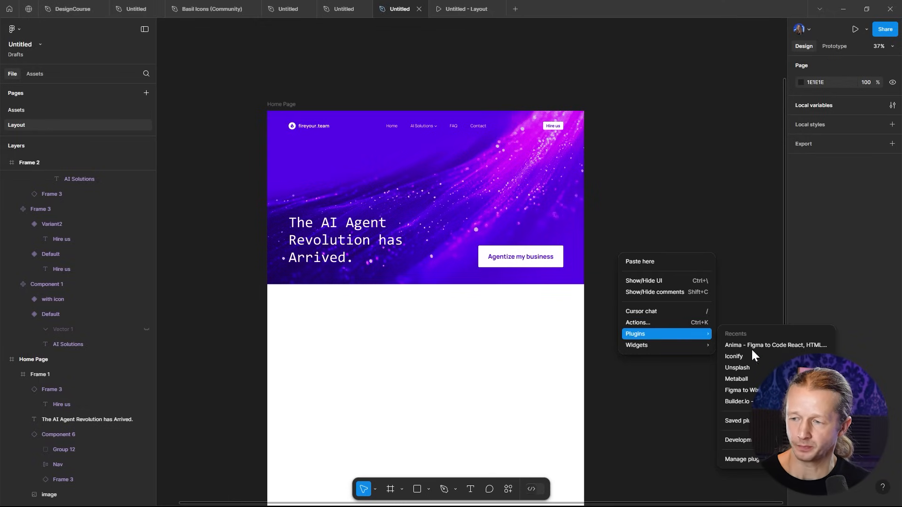
left_click(749, 462)
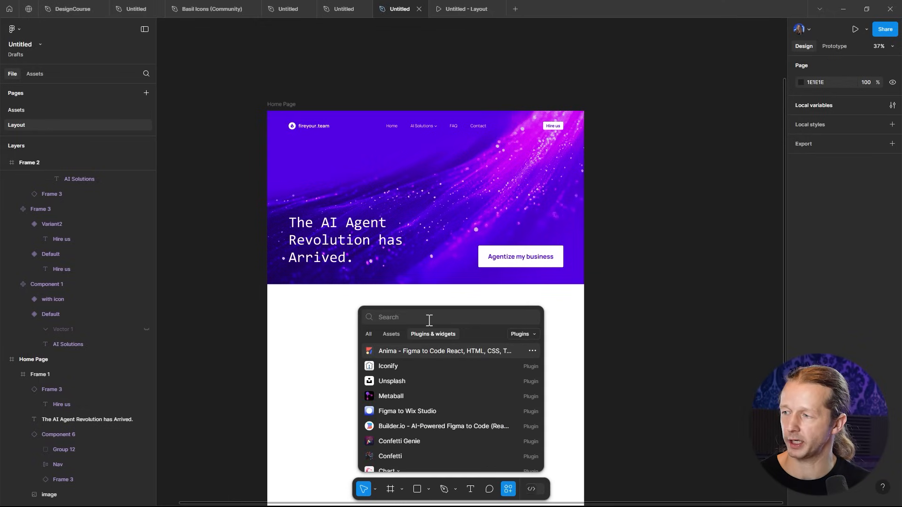
type("unsplash")
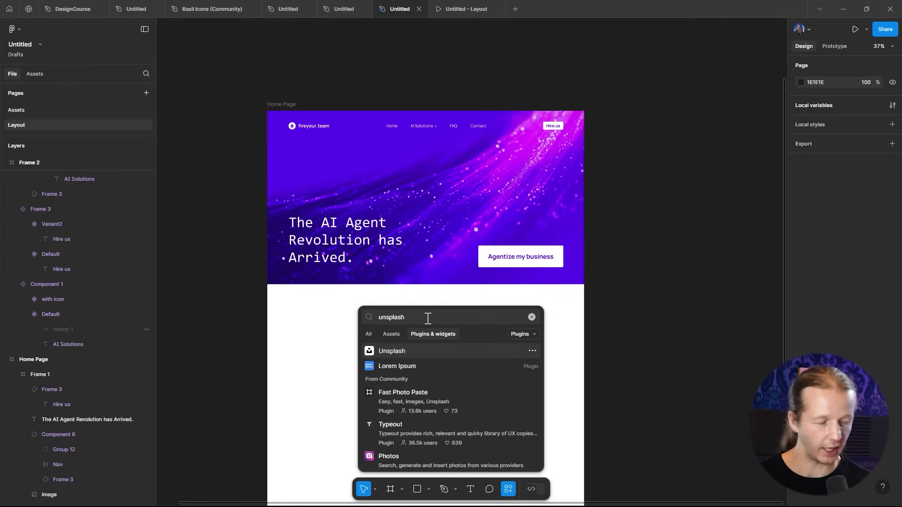
left_click(412, 353)
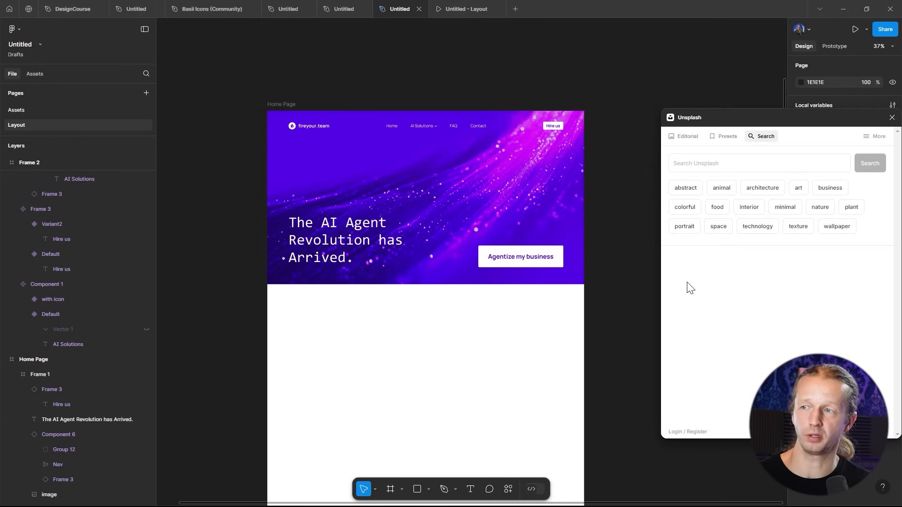
left_click(715, 163)
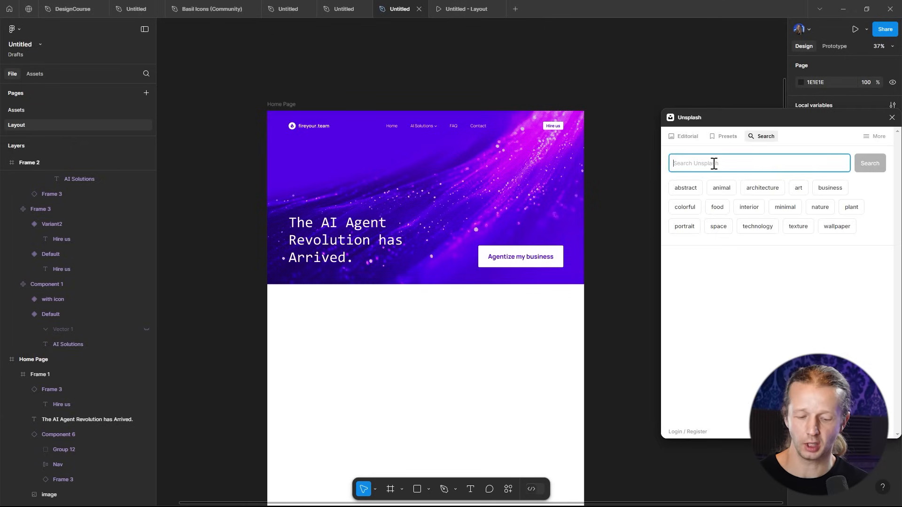
left_click(684, 189)
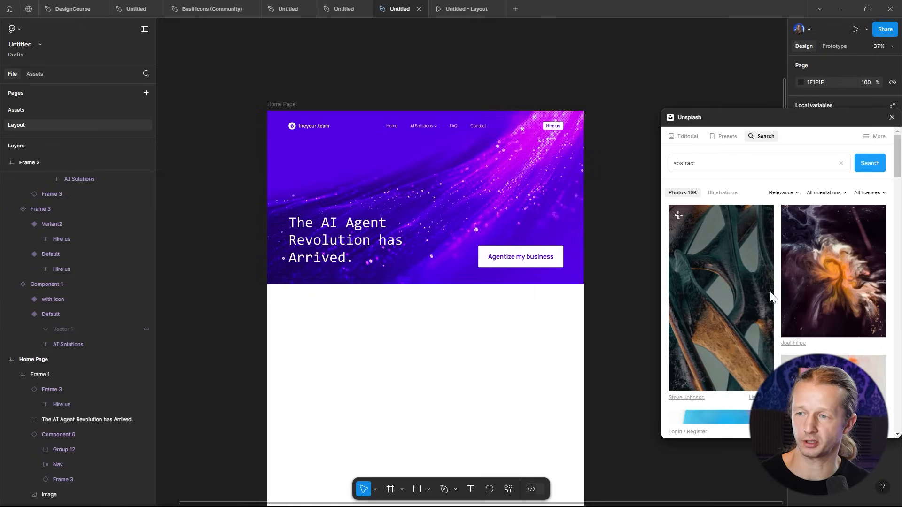
scroll(823, 334, "down", 5)
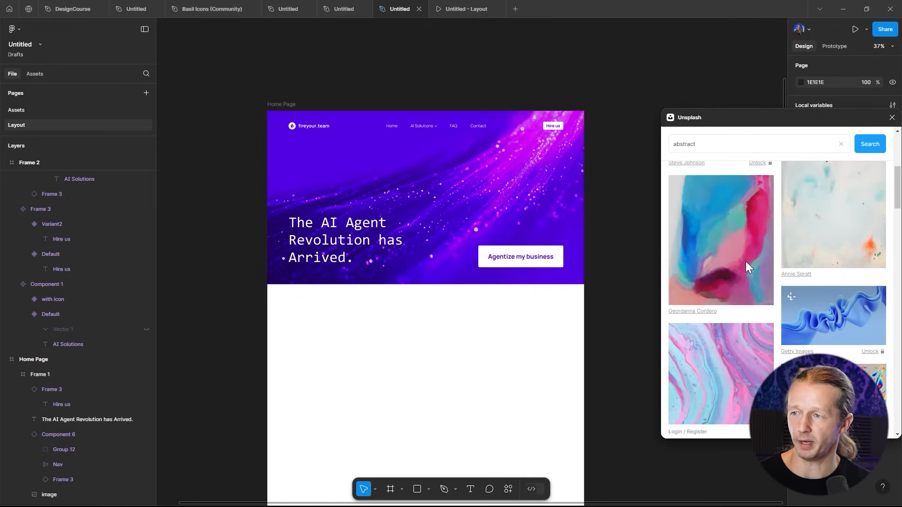
left_click(536, 196)
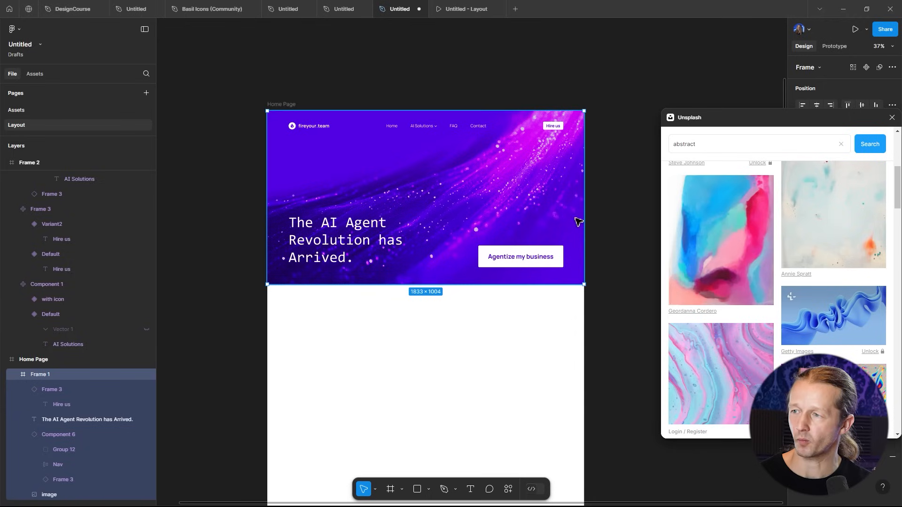
left_click(704, 233)
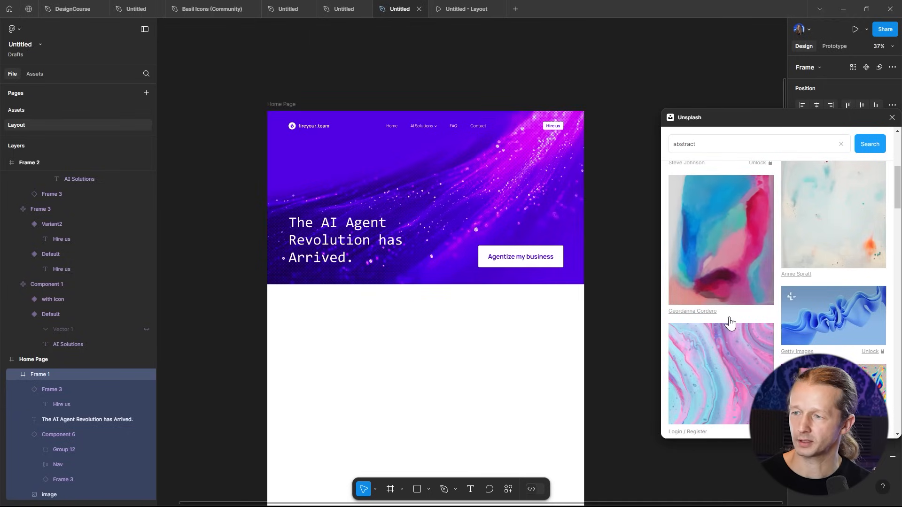
double_click(552, 203)
scroll(306, 379, "down", 1)
left_click(820, 324)
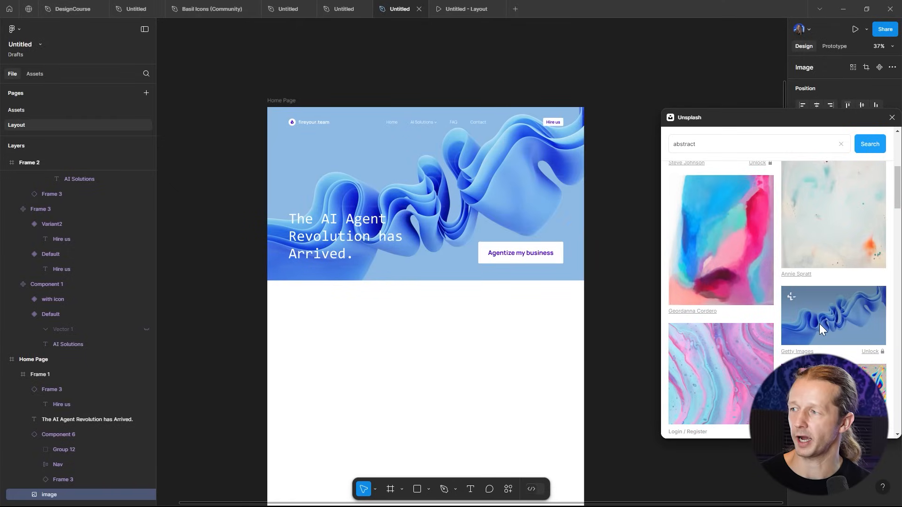
- Close the Unsplash plugin and undo the abstract image replacement in the hero
scroll(322, 169, "up", 1)
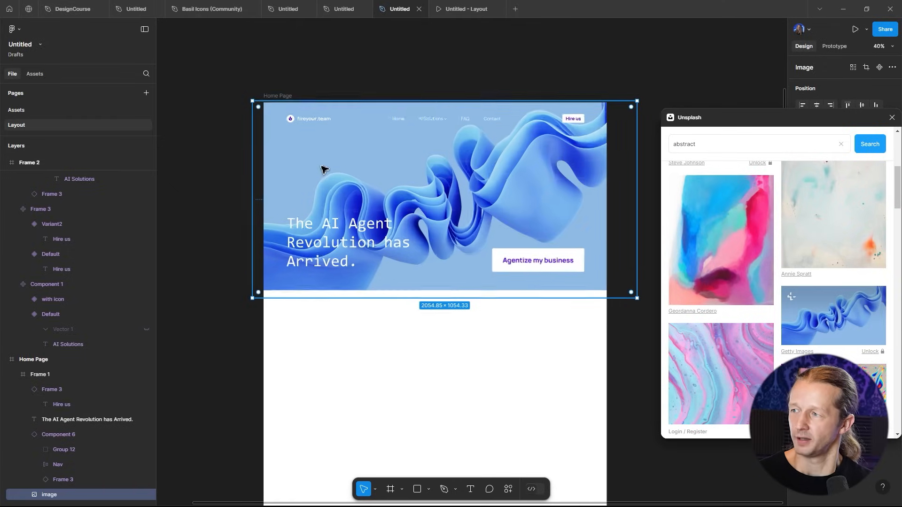
scroll(323, 169, "up", 3)
left_click_drag(515, 54, 472, 53)
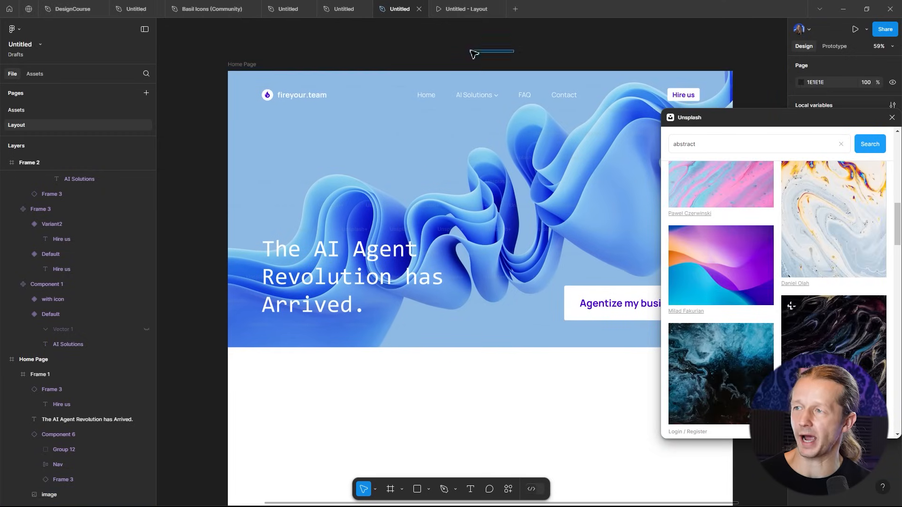
left_click(893, 118)
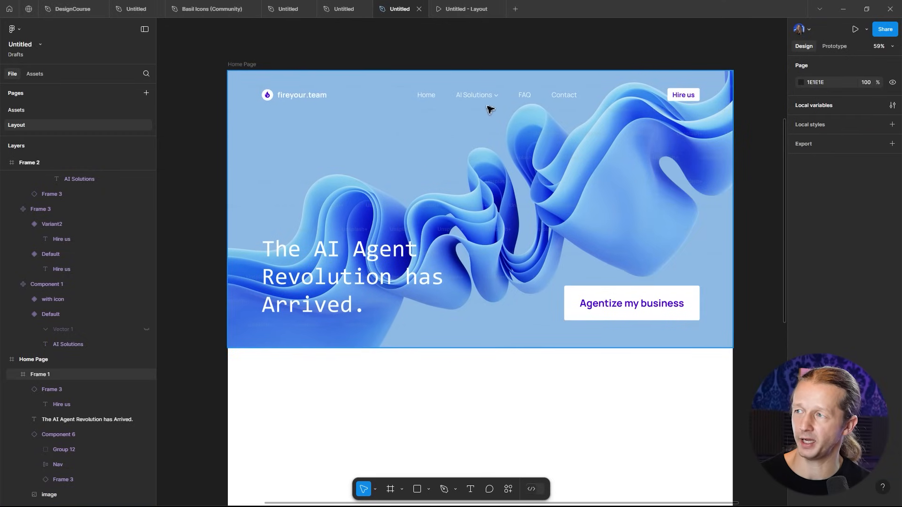
scroll(444, 113, "up", 5)
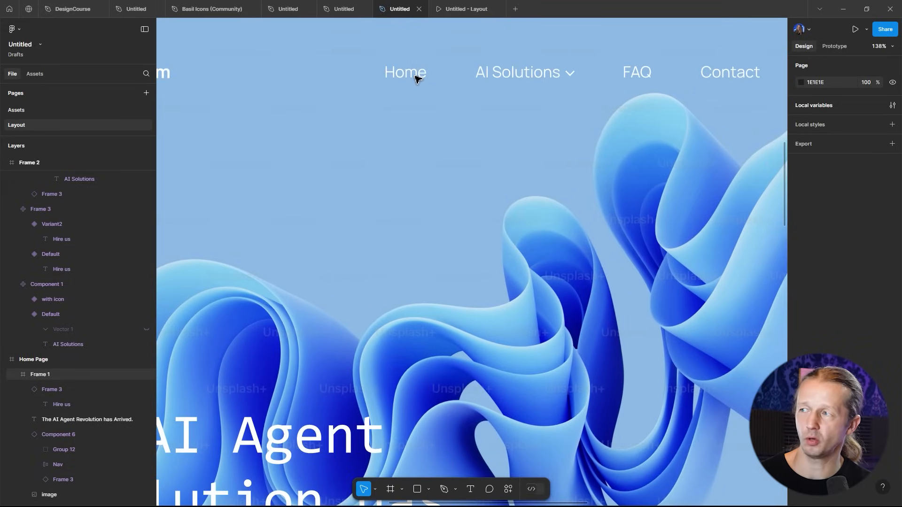
scroll(512, 152, "down", 5)
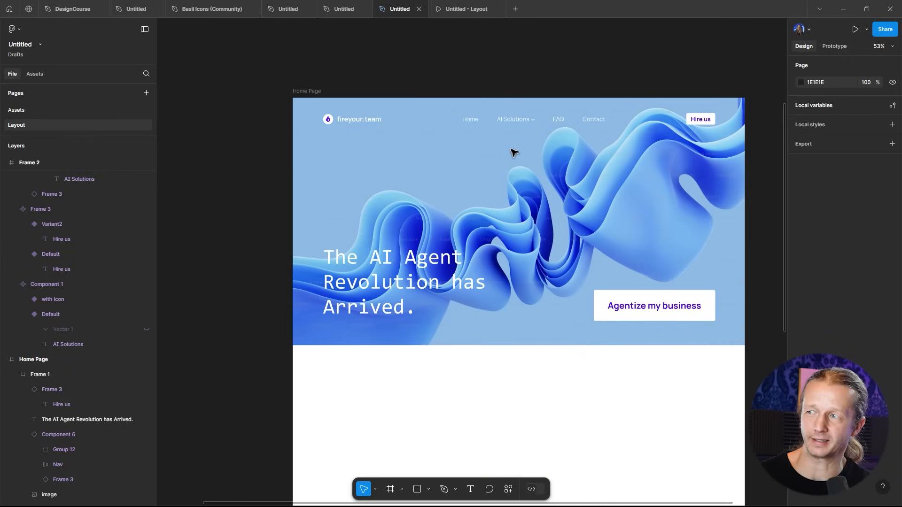
scroll(516, 162, "up", 1)
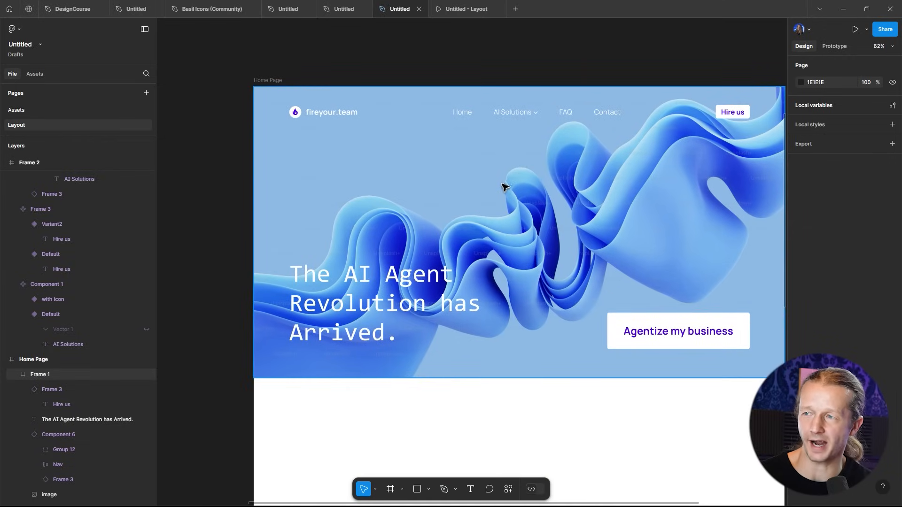
left_click(516, 180)
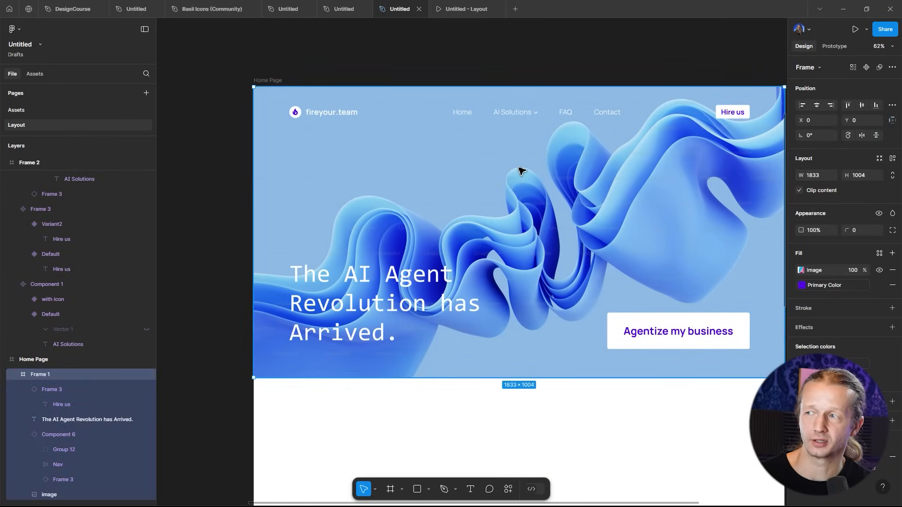
key("ctrl+z")
key("ctrl+z")
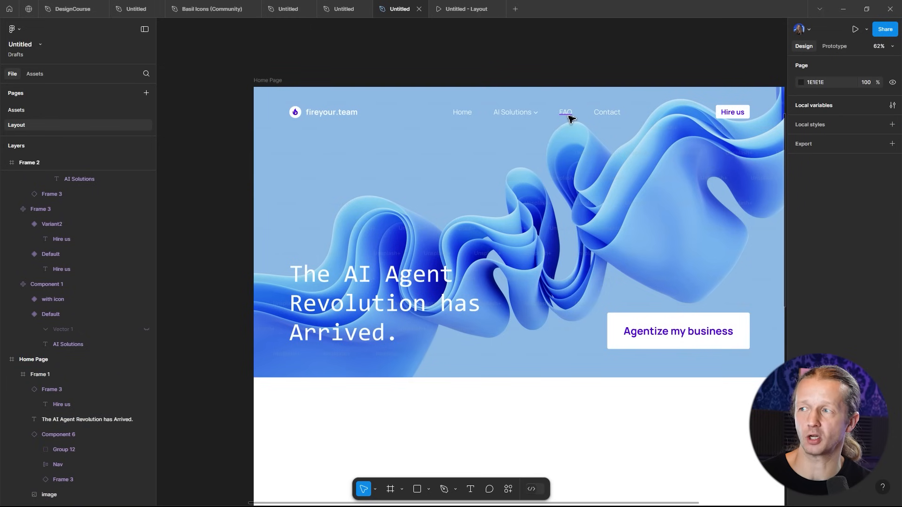
- Change the text fill of the hero button's Agentize my business label to black
left_click(556, 75)
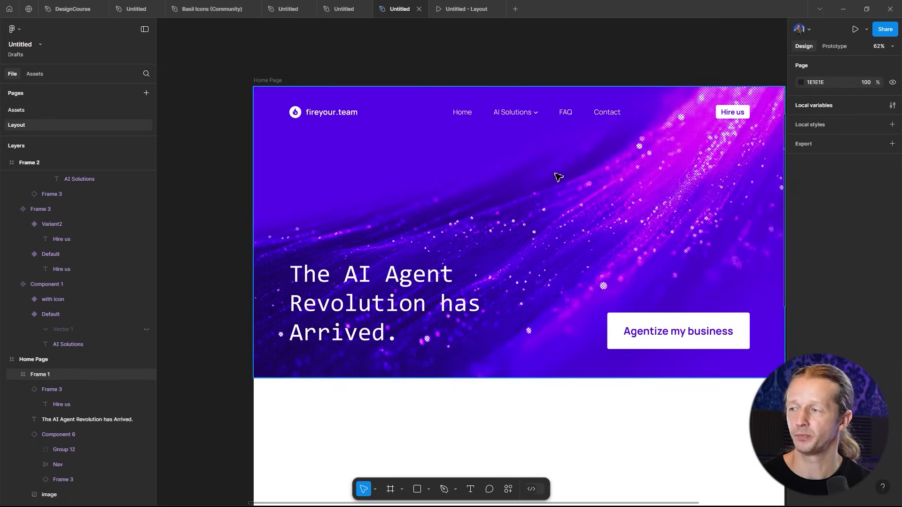
scroll(552, 178, "down", 5)
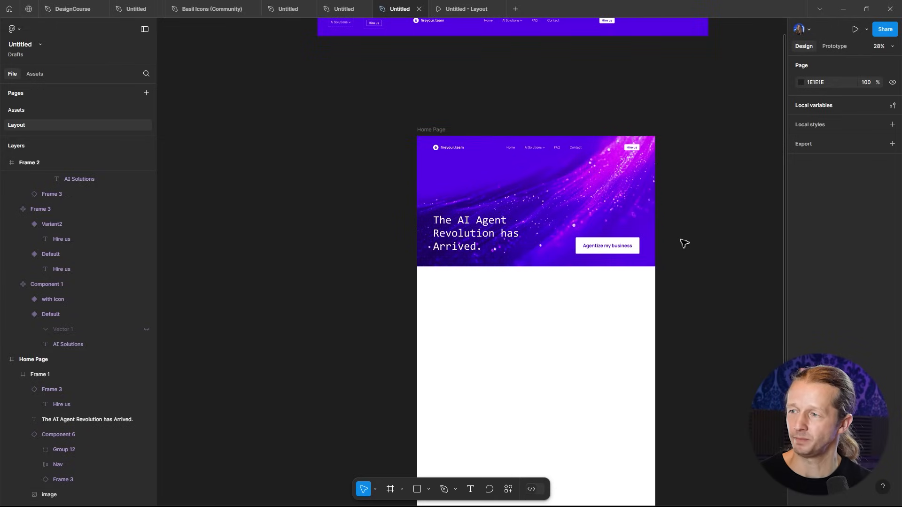
left_click(624, 250)
scroll(619, 251, "up", 4)
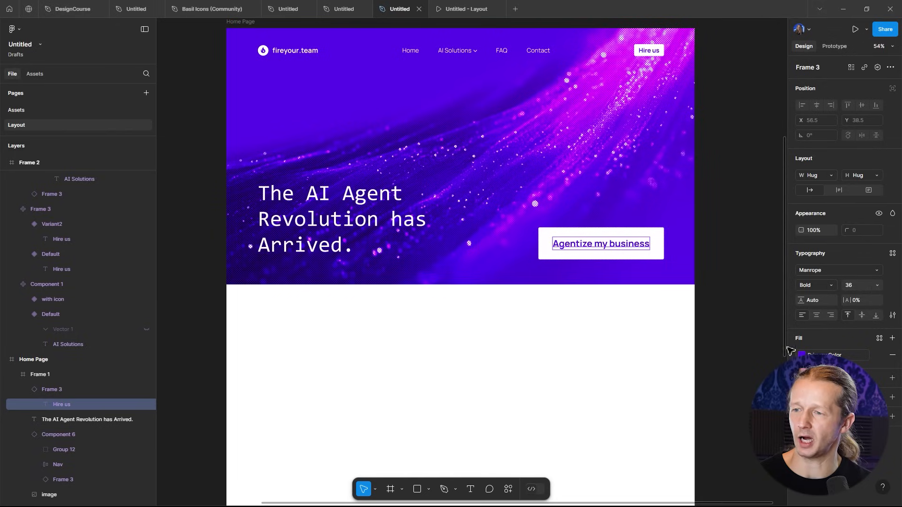
left_click(803, 356)
left_click(693, 419)
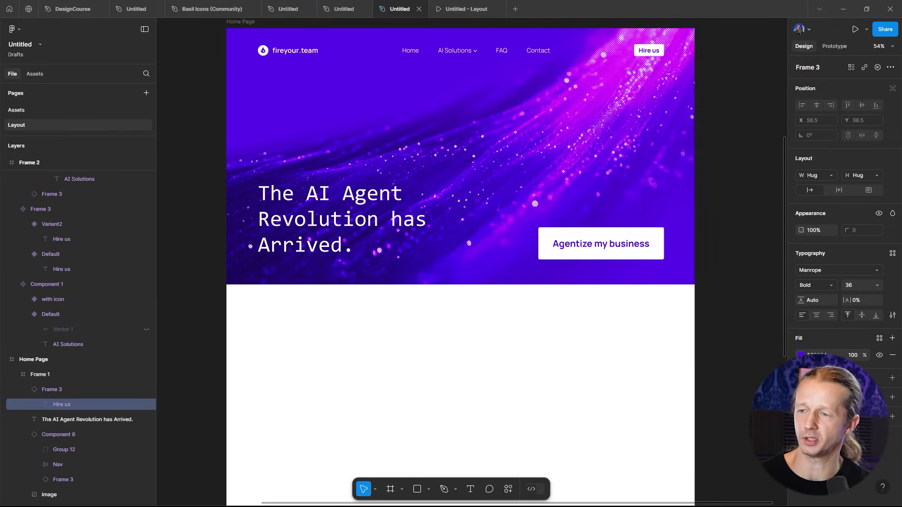
left_click(880, 355)
left_click(758, 176)
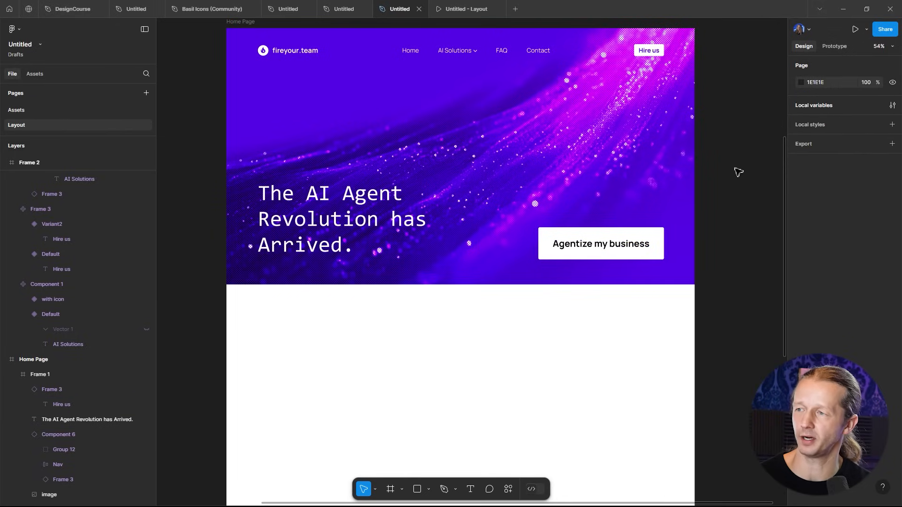
scroll(737, 173, "down", 3, "ctrl")
scroll(653, 129, "up", 3)
left_click_drag(555, 134, 553, 154)
left_click(552, 153)
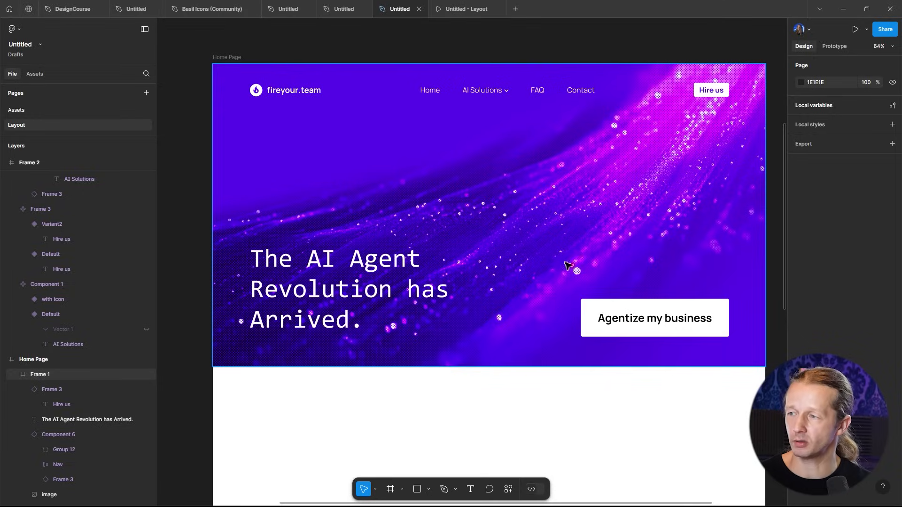
scroll(566, 266, "down", 5)
scroll(566, 263, "down", 3)
scroll(567, 260, "up", 2)
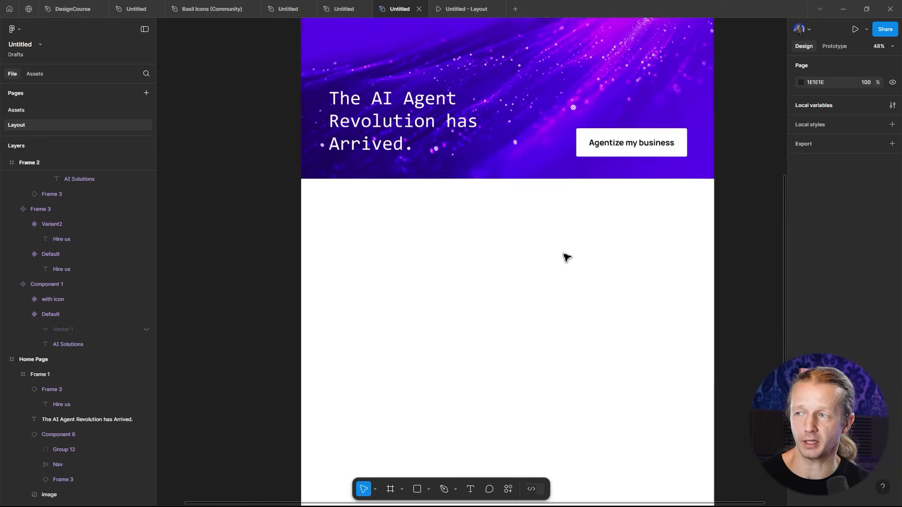
- Add a text box below the hero reading "AI agents are going to be in every company, helping to automate processes and augment human capabilities."
scroll(566, 258, "up", 3)
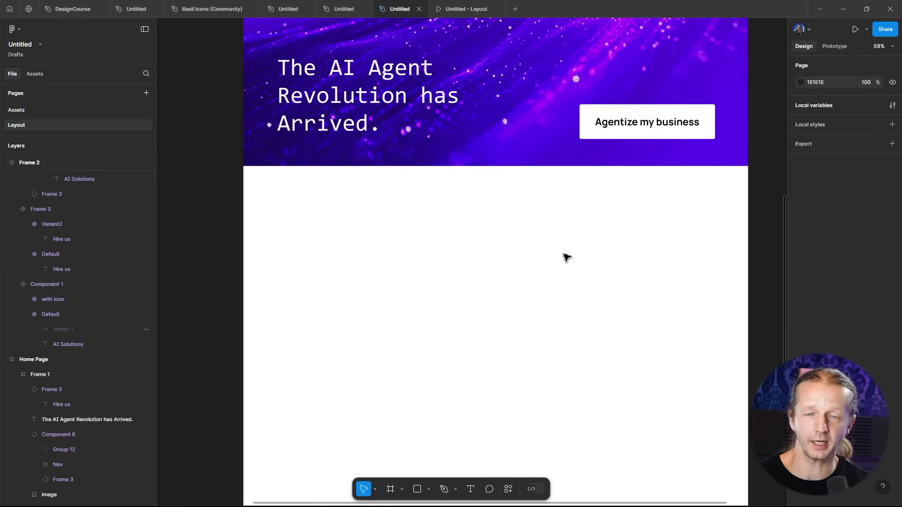
scroll(569, 255, "down", 1)
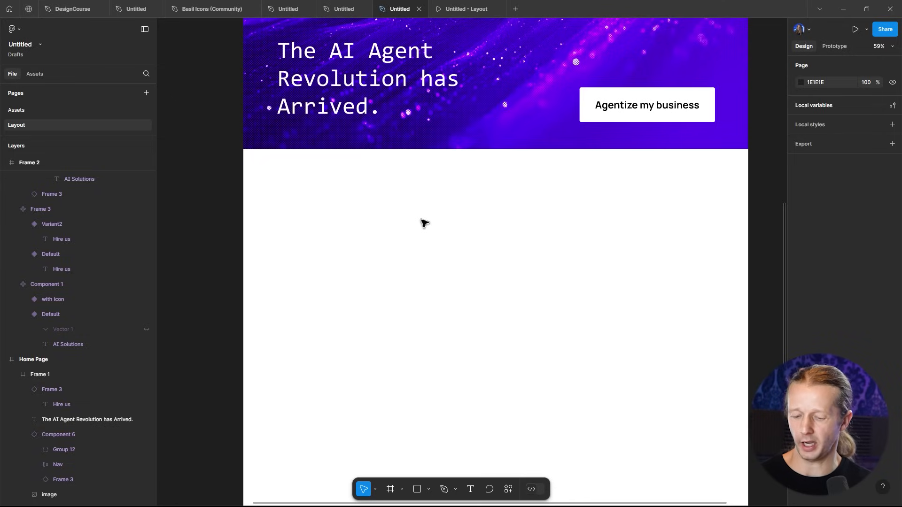
key("t")
left_click_drag(357, 207, 620, 321)
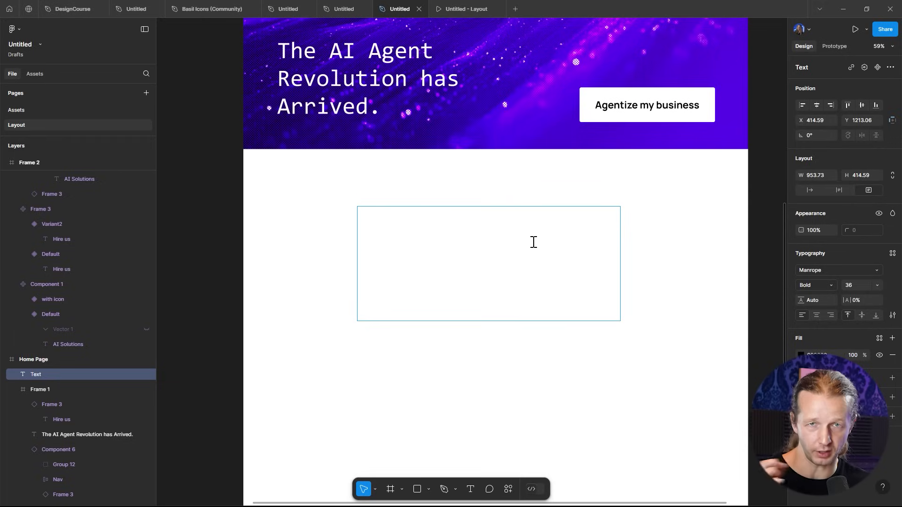
type("A")
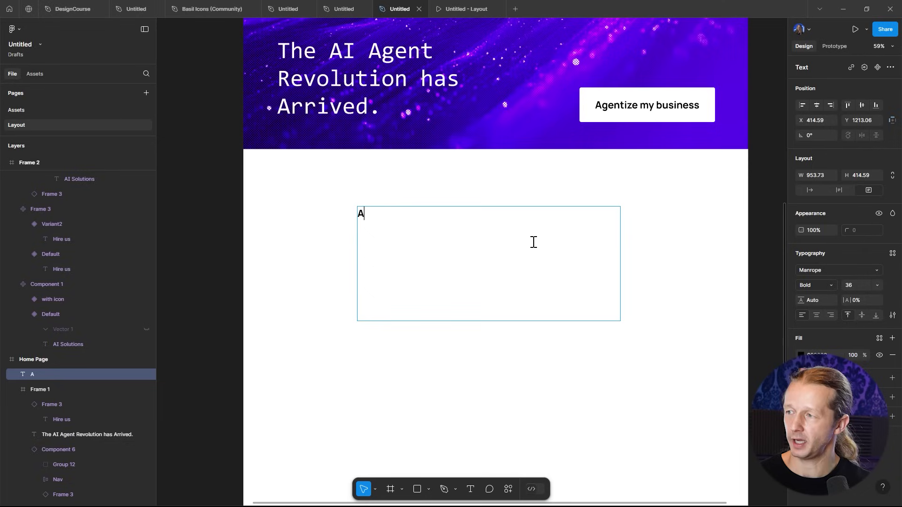
type("I agents are going to be in every compan")
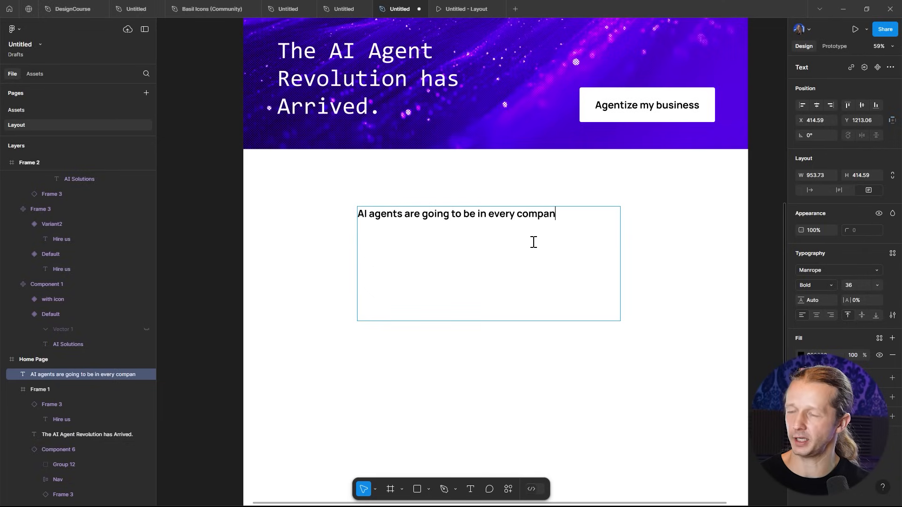
type("y, helping to autom")
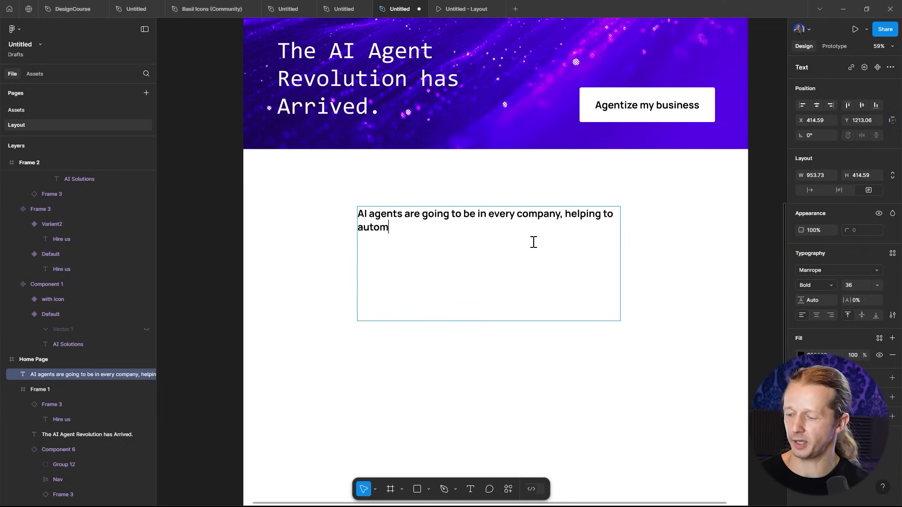
type("ate processes and augment human capabilities.")
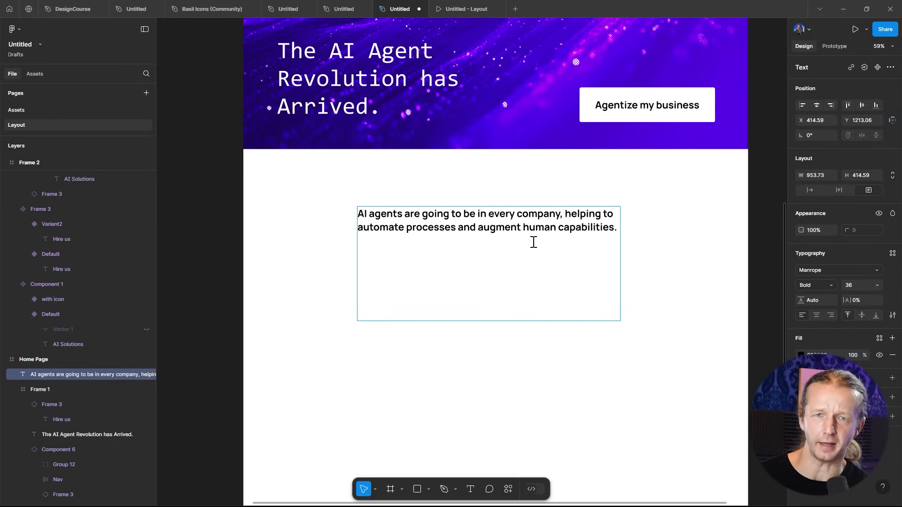
key("Escape")
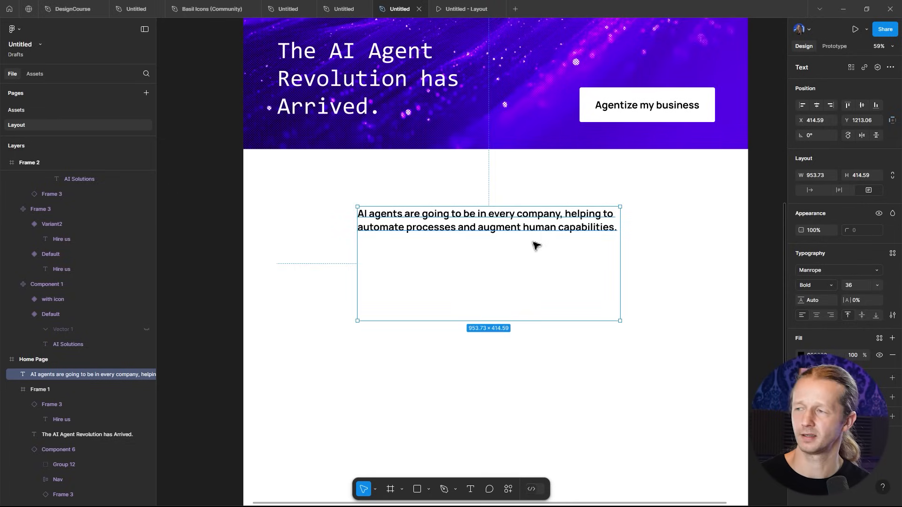
- Style the quote in Regular weight at font size 49 with centered text alignment
left_click(827, 284)
left_click(834, 252)
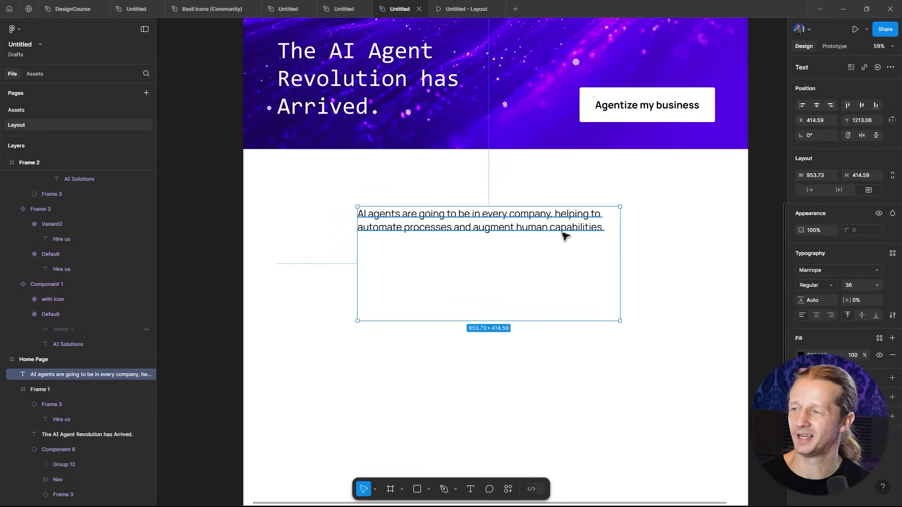
left_click(853, 285)
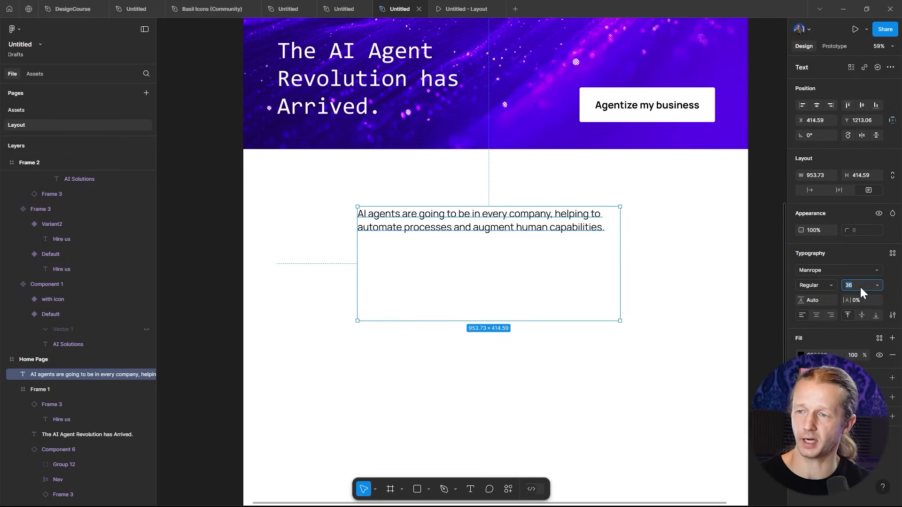
key("Up")
key("Up")
key("Up")
key("Up")
key("Up")
key("Up")
key("Up")
key("Up")
key("Up")
key("Up")
key("Up")
key("Up")
key("Up")
key("Up")
key("Up")
key("Up")
key("Up")
key("Up")
key("Down")
key("Down")
key("Down")
key("Down")
key("Down")
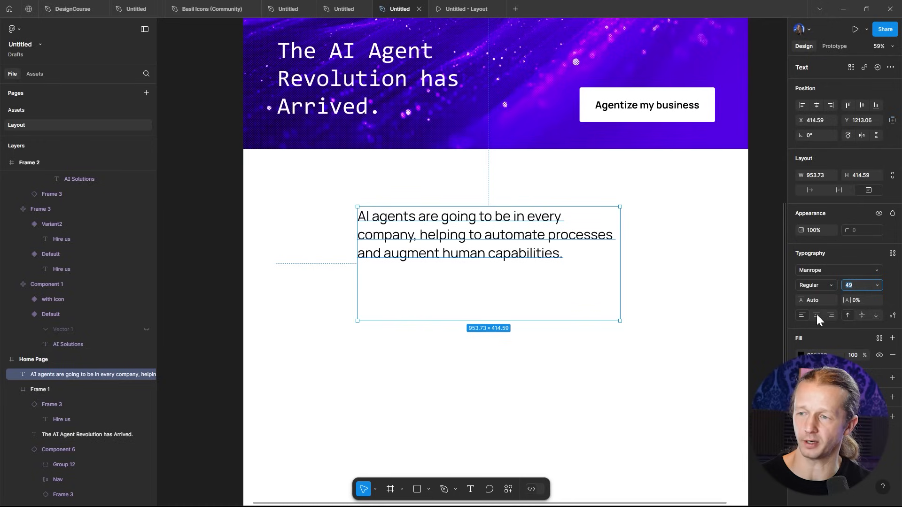
left_click(816, 316)
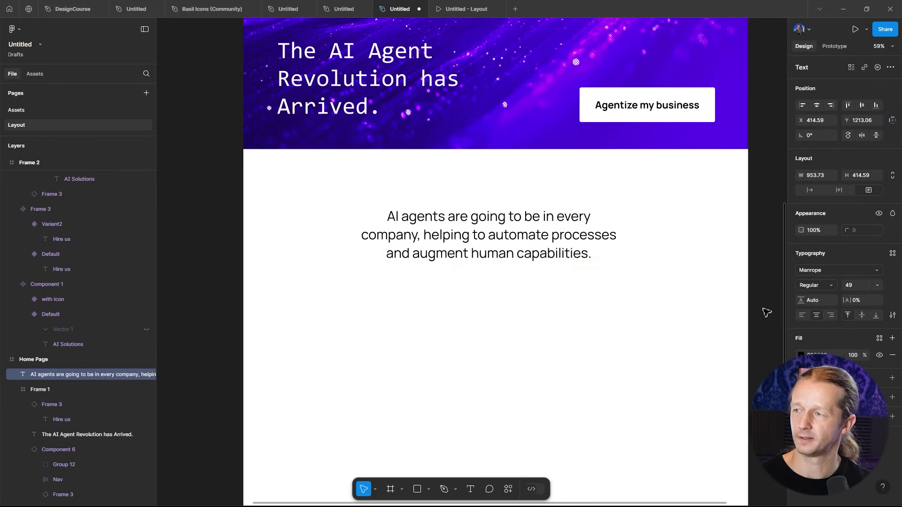
- Shrink the quote's text box to about 222 px high and center it horizontally on the page
left_click_drag(539, 243, 540, 240)
left_click_drag(552, 320, 548, 264)
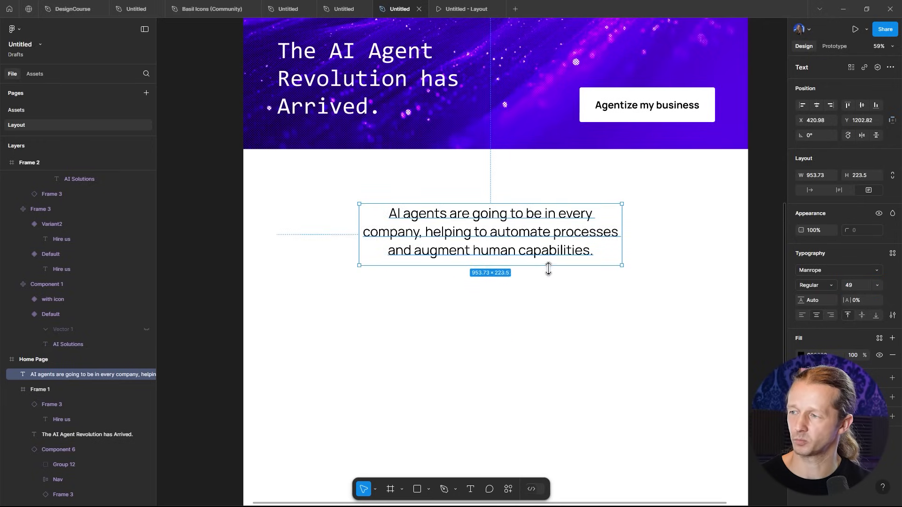
left_click_drag(528, 232, 519, 231)
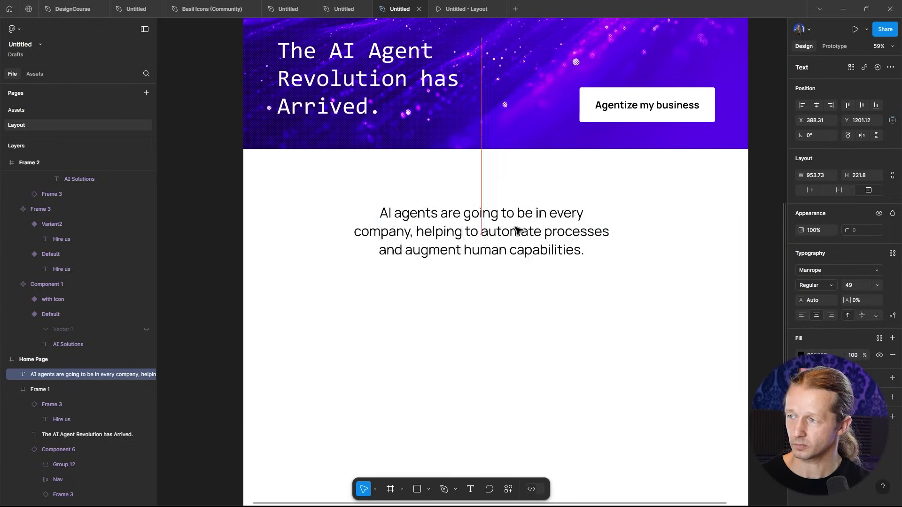
left_click(816, 106)
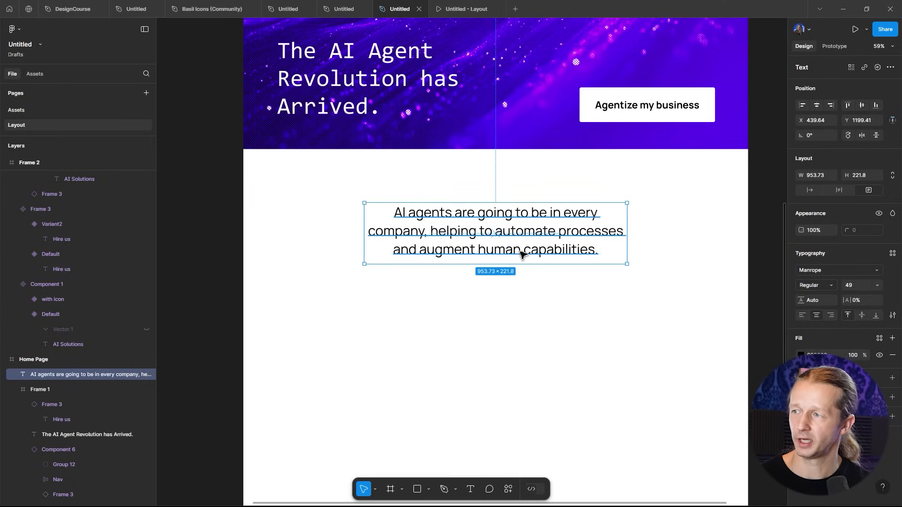
- Widen the quote's text box to about 1257 px
scroll(539, 241, "down", 2)
left_click(643, 237)
left_click_drag(640, 227, 643, 252)
left_click(556, 263)
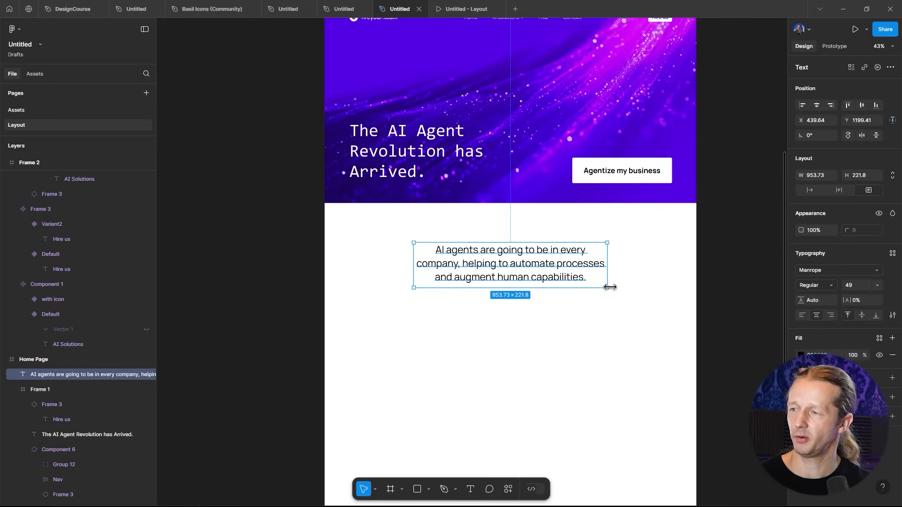
left_click_drag(610, 287, 639, 287)
- Increase the quote's font size to 60 and change its weight to Light
left_click(856, 284)
key("Up")
key("Up")
key("Up")
key("Up")
key("Up")
key("Up")
key("Up")
key("Up")
key("Up")
key("Up")
key("Up")
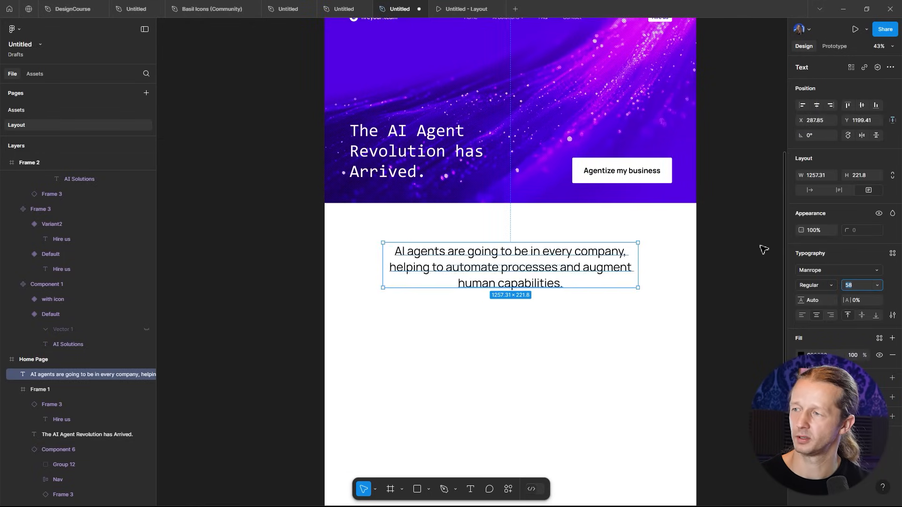
left_click(755, 239)
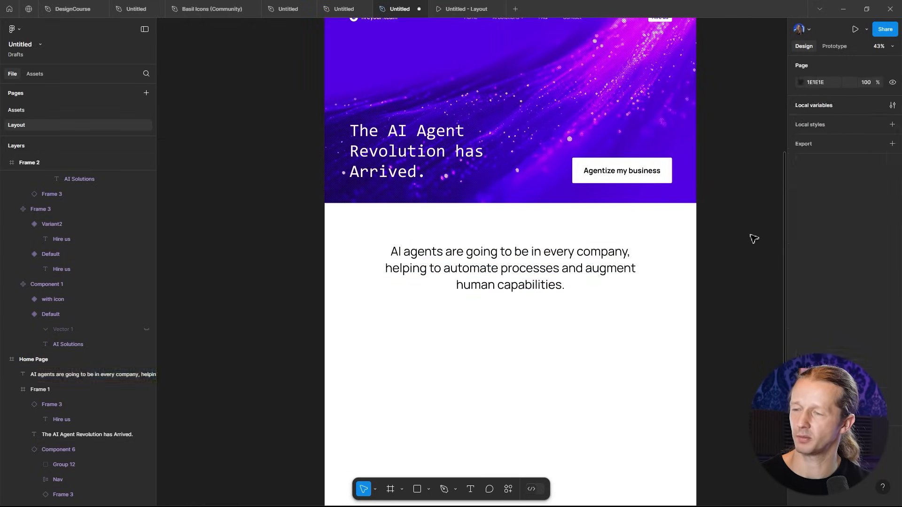
left_click(591, 268)
left_click(814, 288)
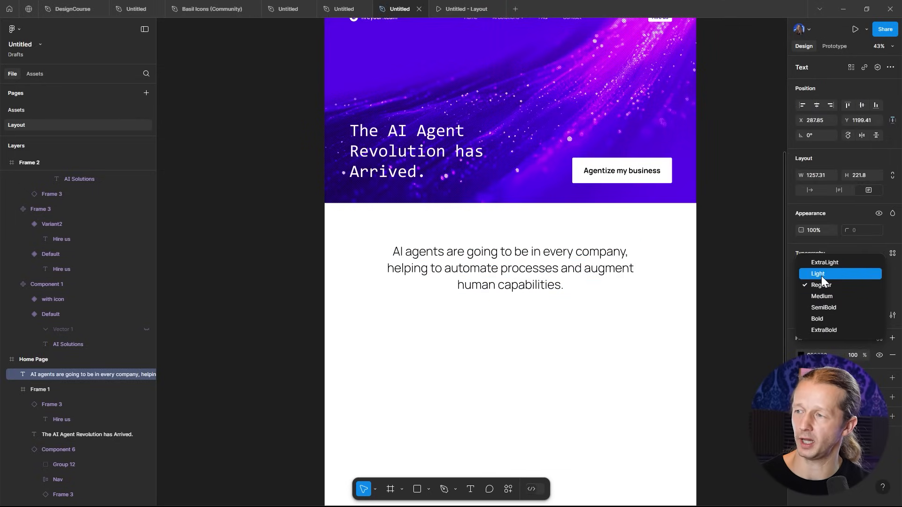
left_click(821, 275)
- Reposition the quote vertically to leave more space beneath the hero
left_click(725, 251)
left_click_drag(635, 202, 636, 227)
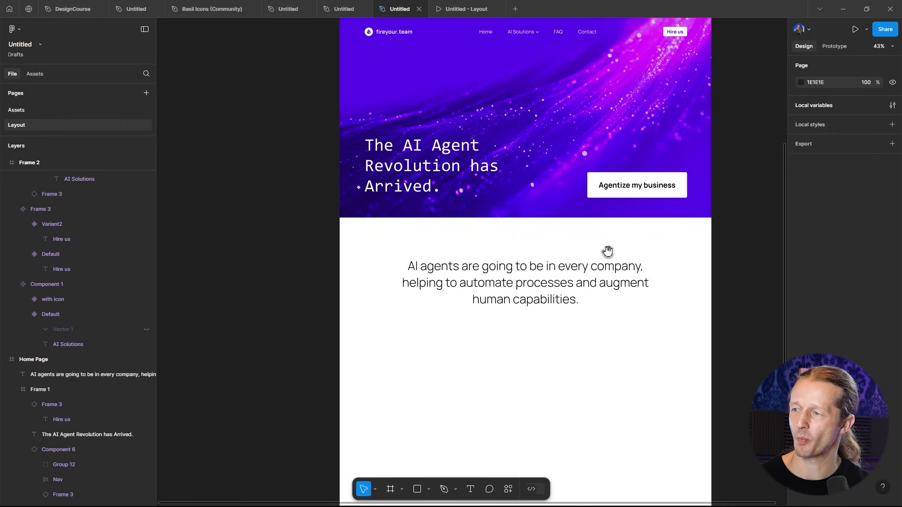
left_click(551, 297)
left_click(493, 242)
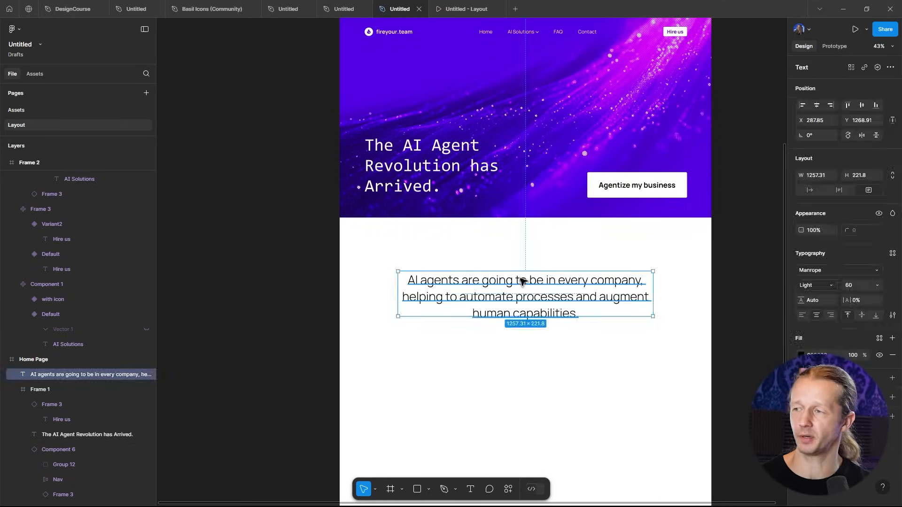
left_click_drag(520, 284, 520, 225)
left_click(557, 333)
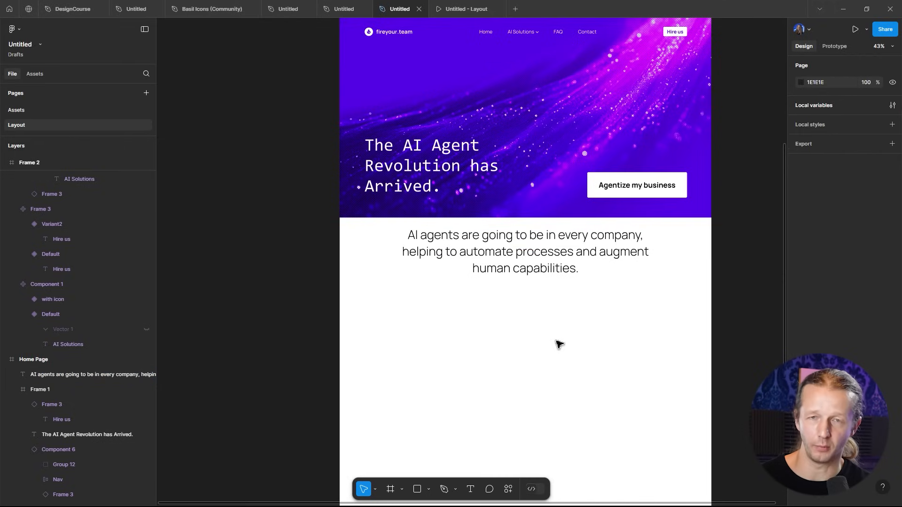
left_click_drag(520, 263, 522, 301)
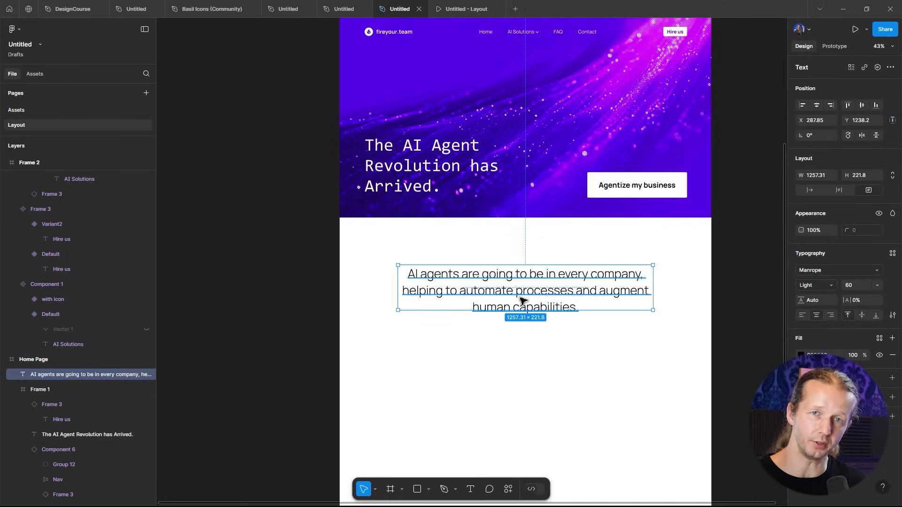
left_click(559, 347)
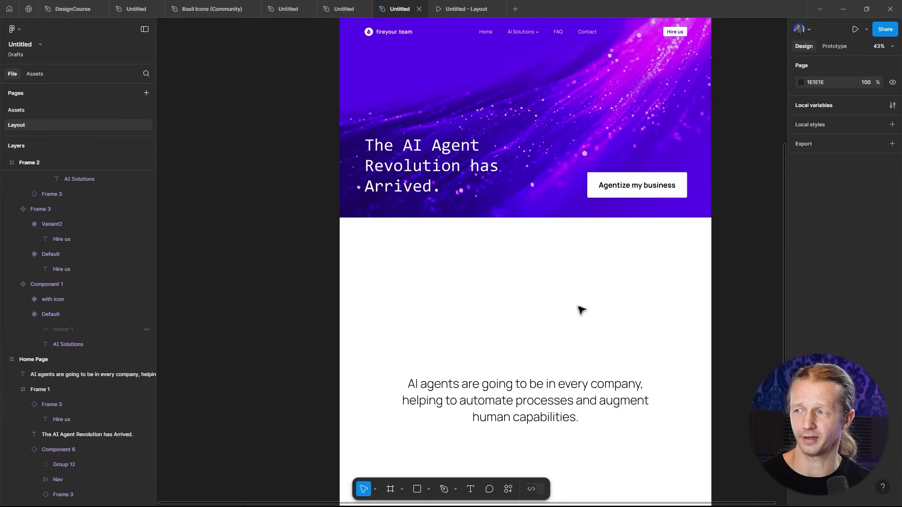
scroll(523, 173, "up", 3)
scroll(534, 292, "down", 5)
scroll(551, 350, "down", 2)
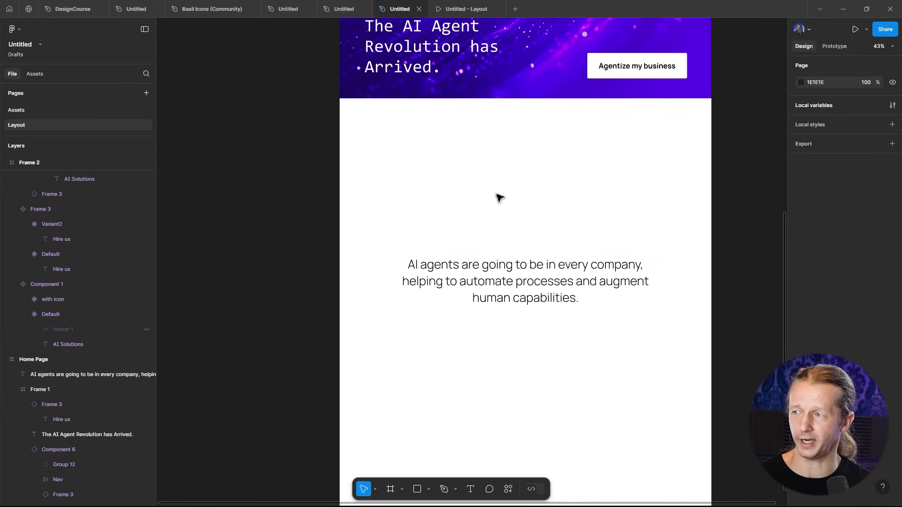
left_click(523, 288)
left_click_drag(514, 280, 517, 185)
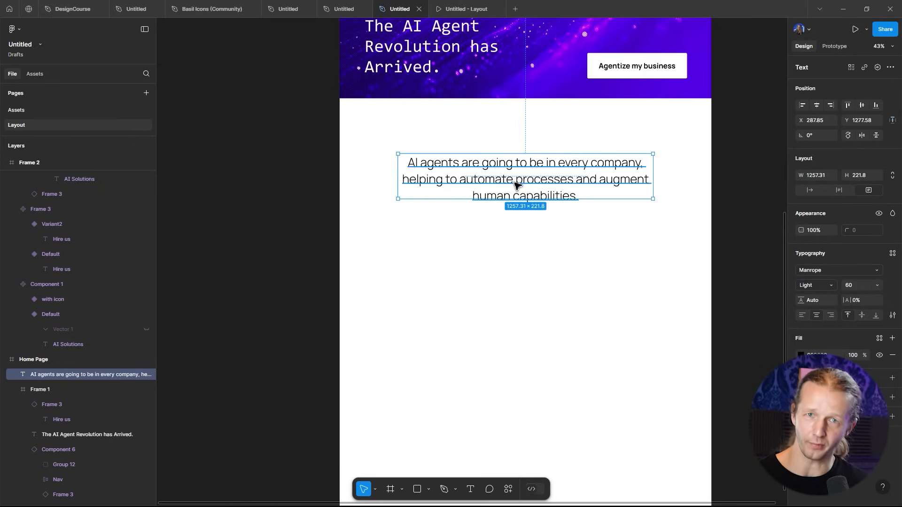
left_click(536, 222)
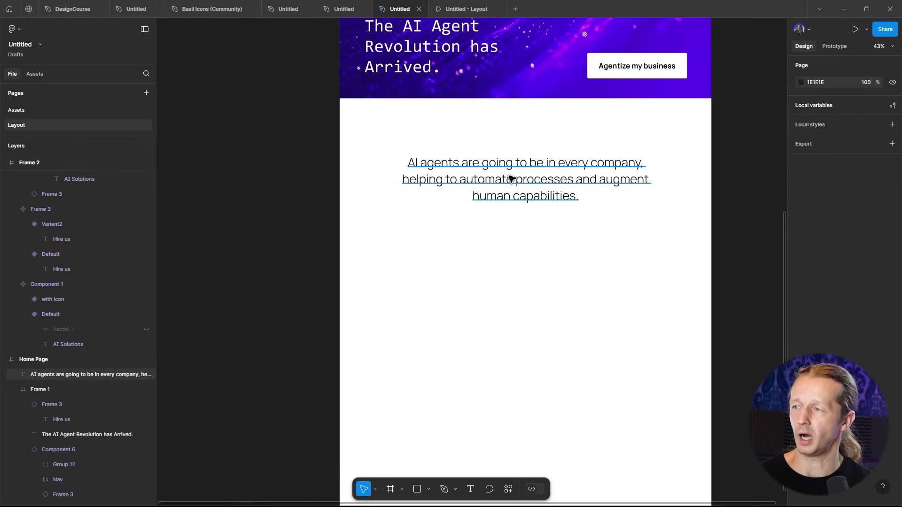
- Duplicate the quote below itself and replace the copy's text with Jenson Huang
scroll(517, 160, "up", 3)
scroll(524, 152, "down", 4)
left_click_drag(526, 151, 507, 303)
double_click(506, 300)
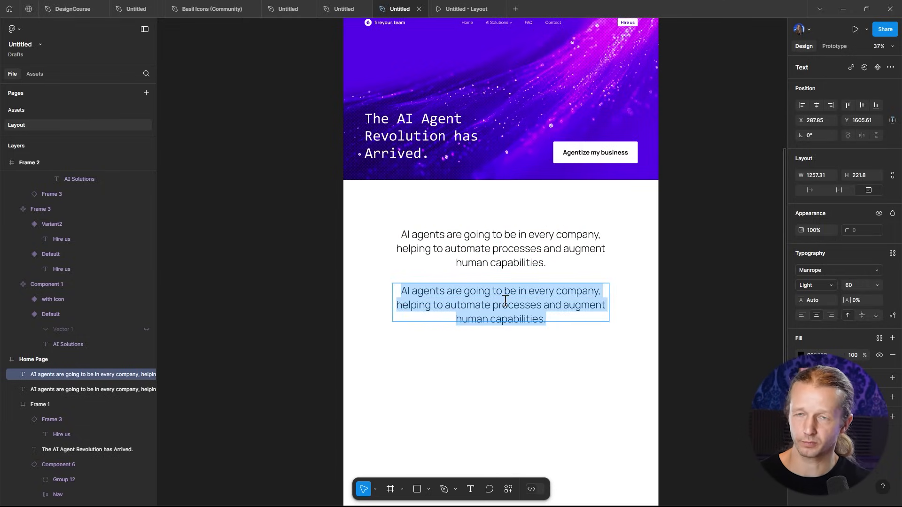
type("Jenson Huang")
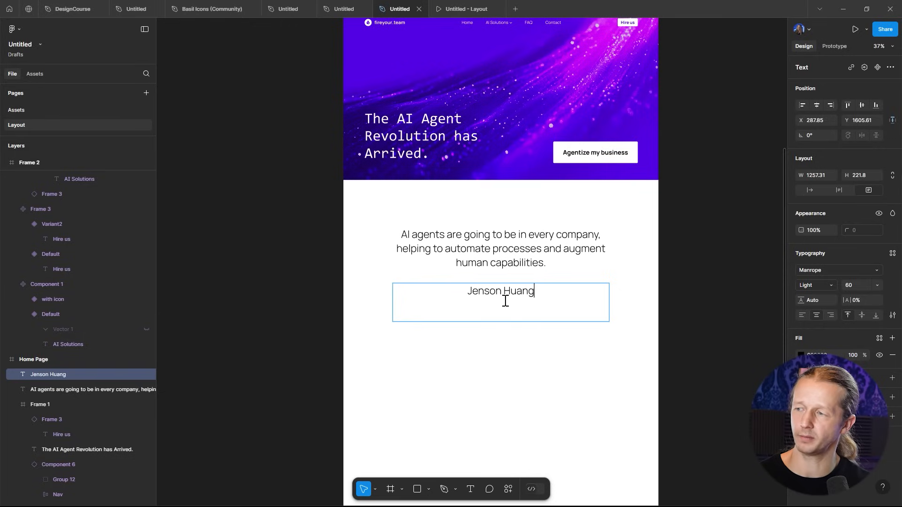
key("Escape")
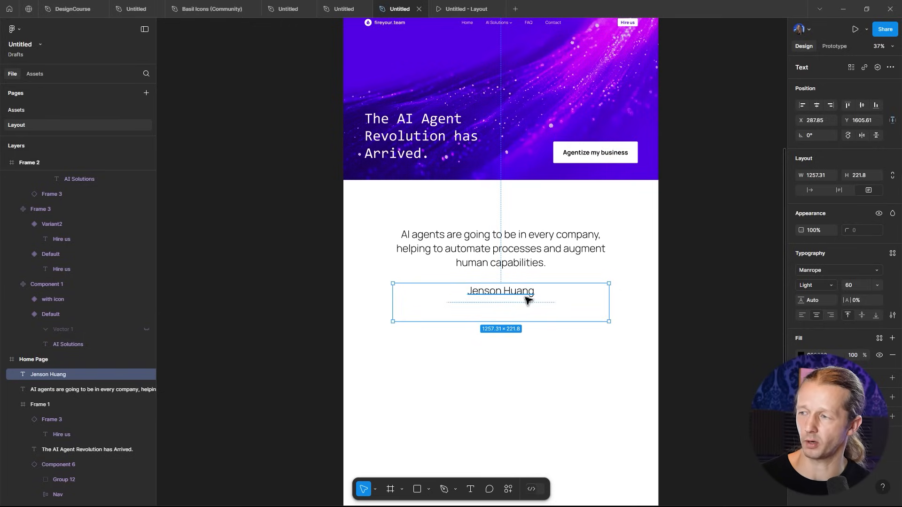
- Reduce the Jenson Huang attribution's font size to about 48
left_click(640, 288)
left_click(504, 299)
scroll(475, 317, "up", 3)
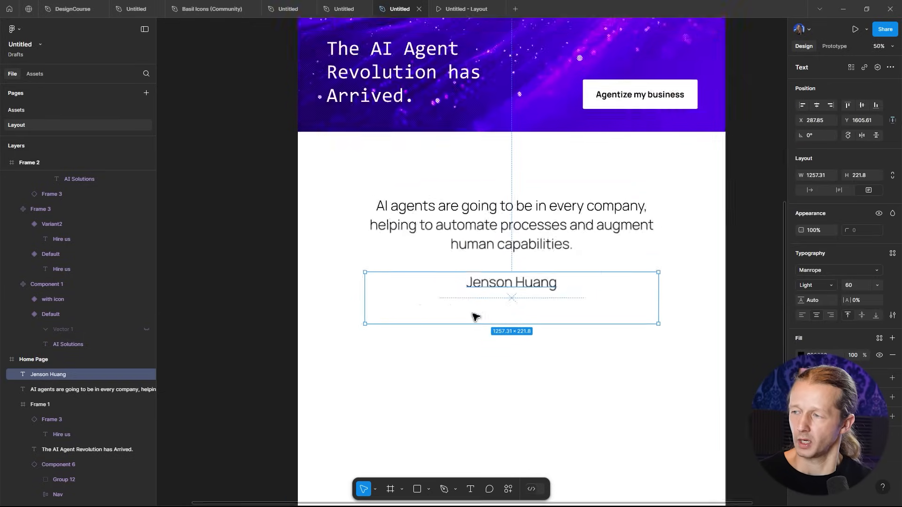
scroll(476, 317, "up", 3)
scroll(528, 287, "up", 1)
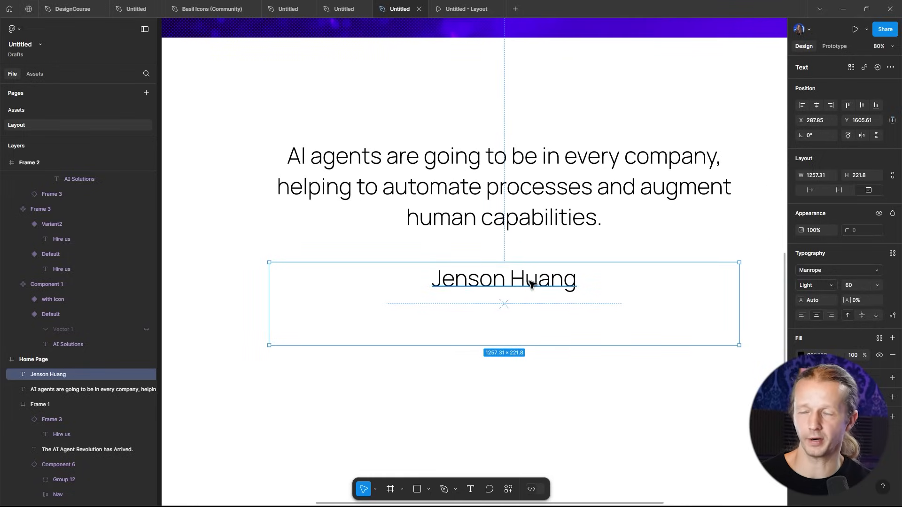
left_click(563, 260)
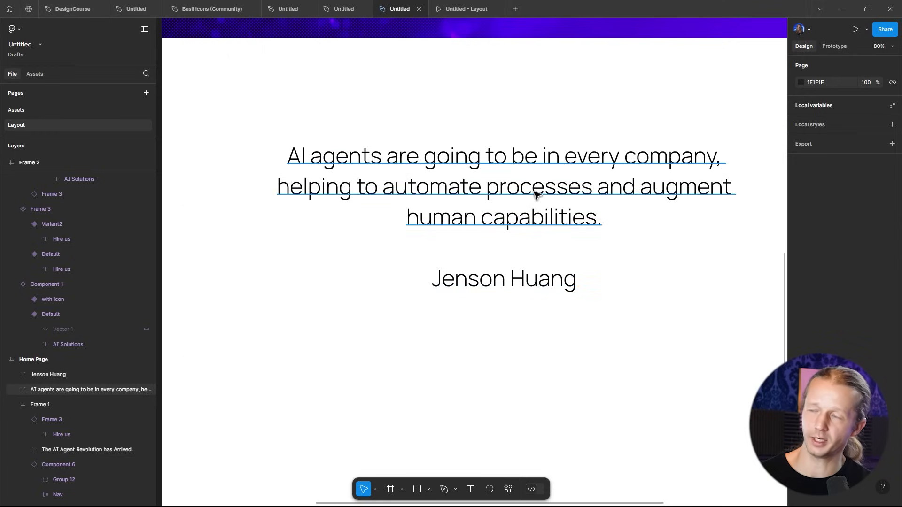
left_click(522, 278)
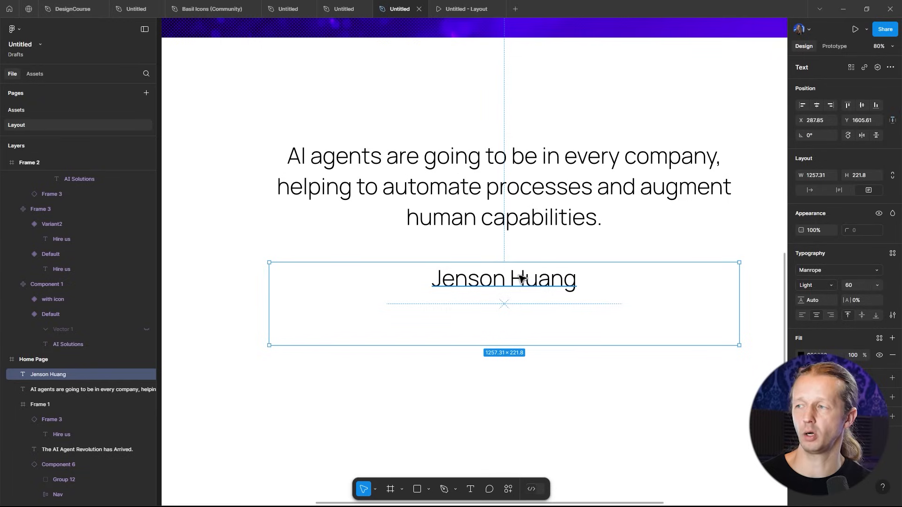
left_click(856, 288)
type("48")
key("Return")
key("Down")
key("Down")
key("Down")
key("Down")
key("Down")
key("Down")
key("Down")
key("Down")
key("Down")
key("Down")
key("Down")
key("Down")
key("Down")
key("Down")
key("Down")
key("Down")
key("Down")
key("Down")
key("Down")
key("Down")
key("Up")
key("Up")
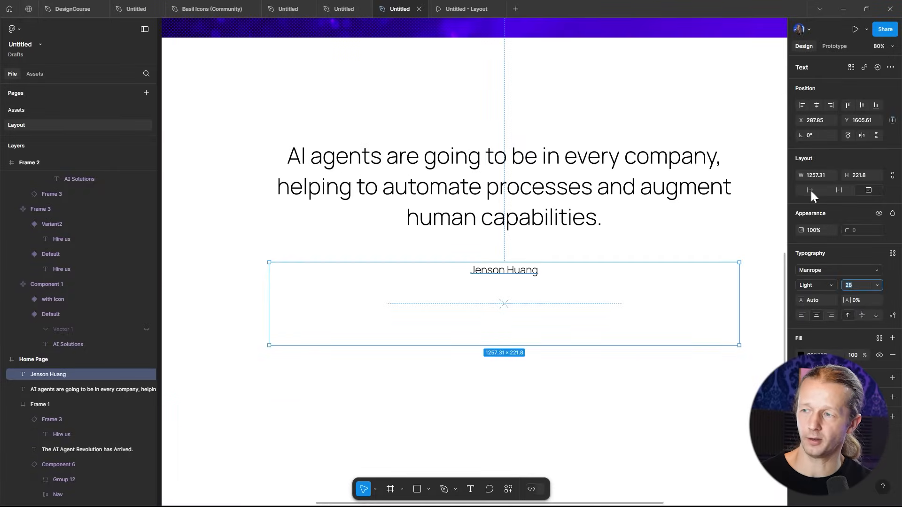
- Set the Jenson Huang attribution's text box to auto width
left_click(782, 190)
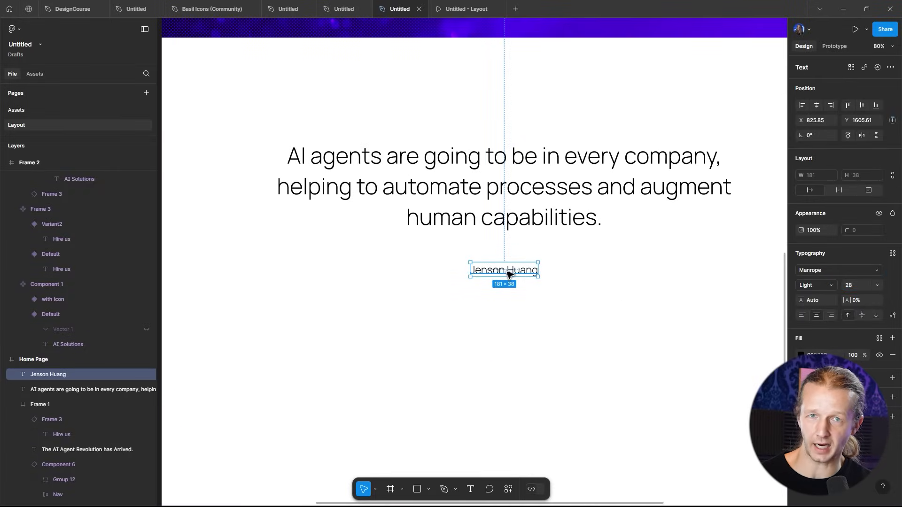
left_click(512, 307)
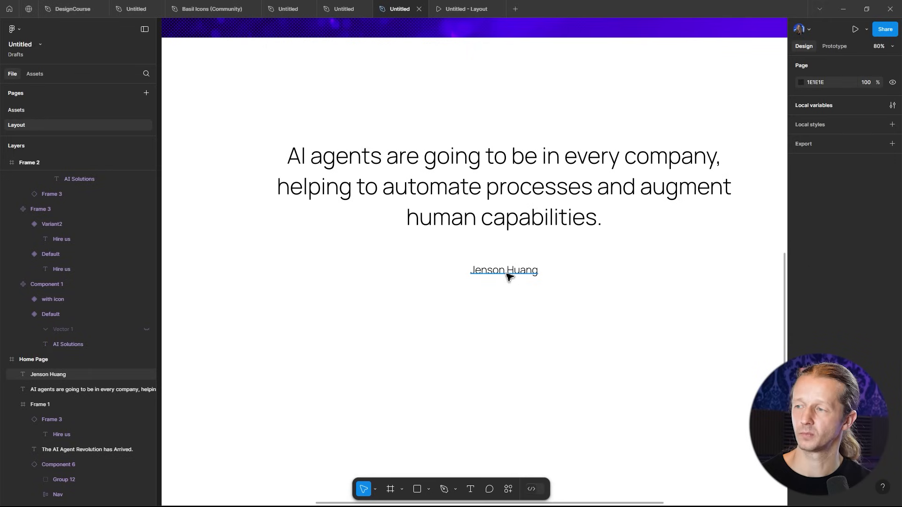
left_click(509, 276)
left_click(509, 302)
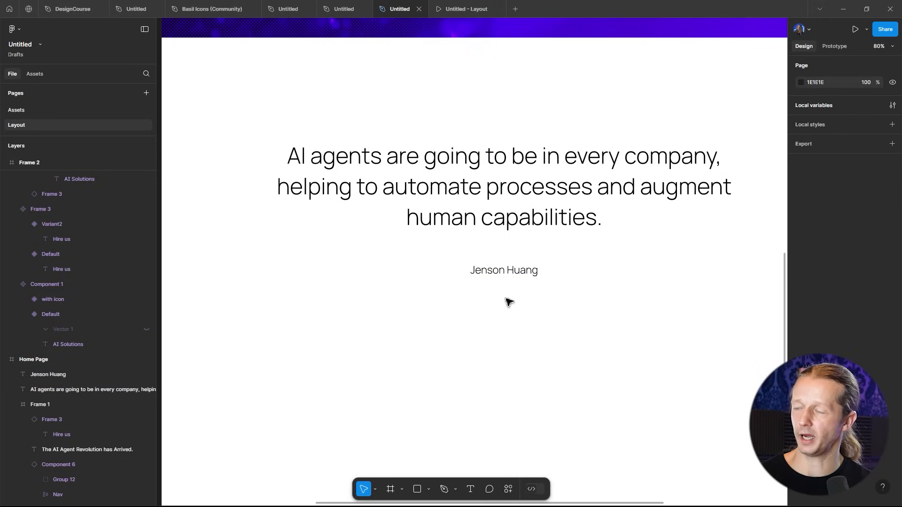
scroll(452, 301, "up", 8)
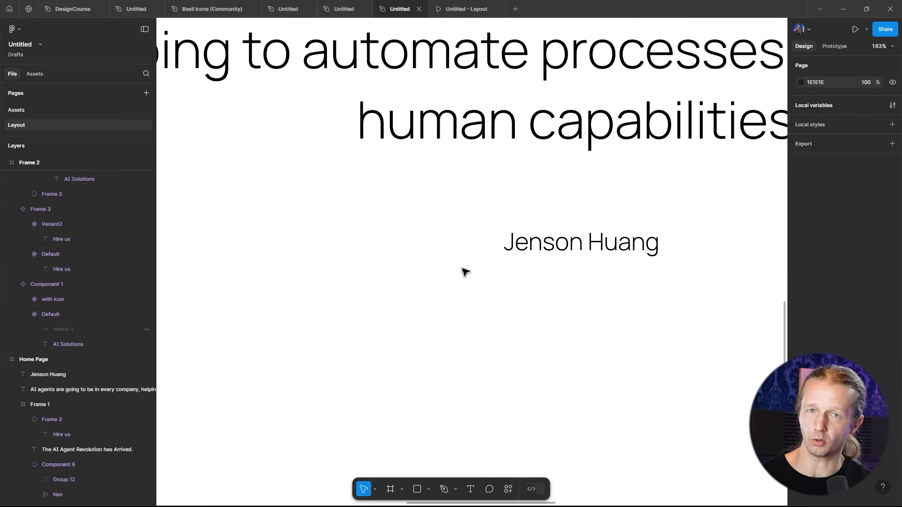
- Draw a short horizontal line just left of the Jenson Huang attribution as a dash
key("l")
left_click(429, 490)
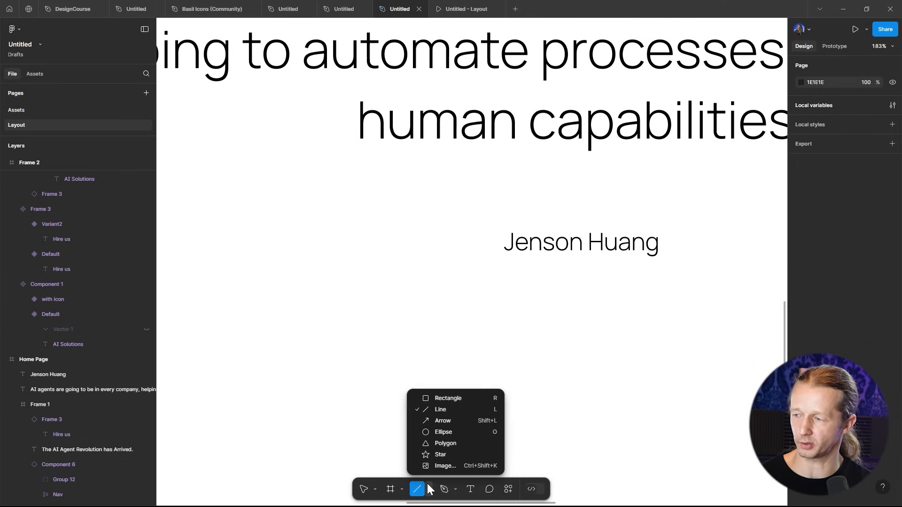
mouse_move(496, 242)
left_mouse_down()
mouse_move(467, 242)
mouse_move(484, 243)
left_mouse_up()
left_click(587, 206)
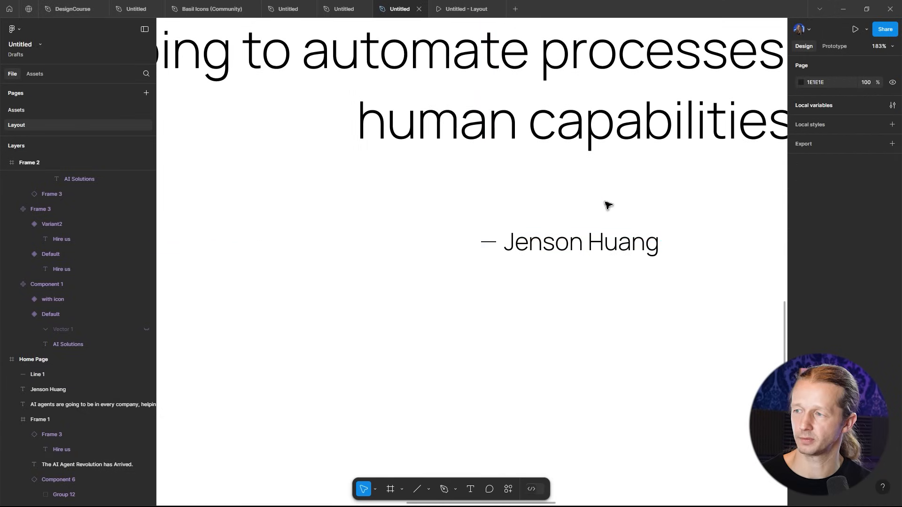
- Wrap the dash line and the Jenson Huang text together in an auto layout frame
scroll(620, 204, "down", 5)
left_click_drag(633, 196, 539, 238)
scroll(531, 243, "up", 3)
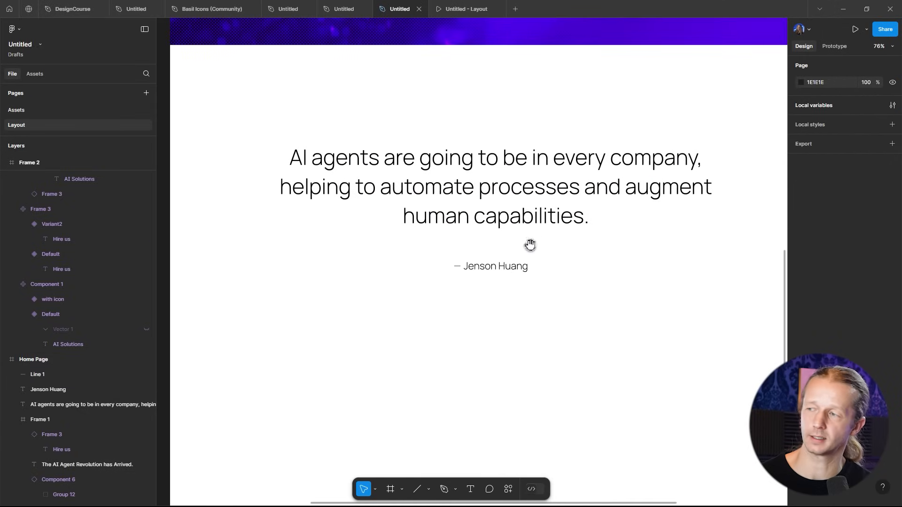
left_click(461, 262)
left_click(508, 267, "shift")
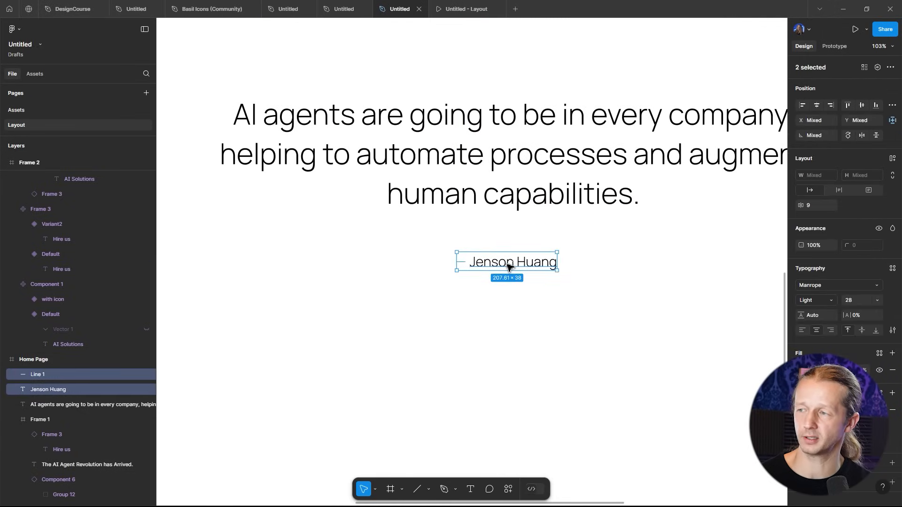
left_click(892, 159)
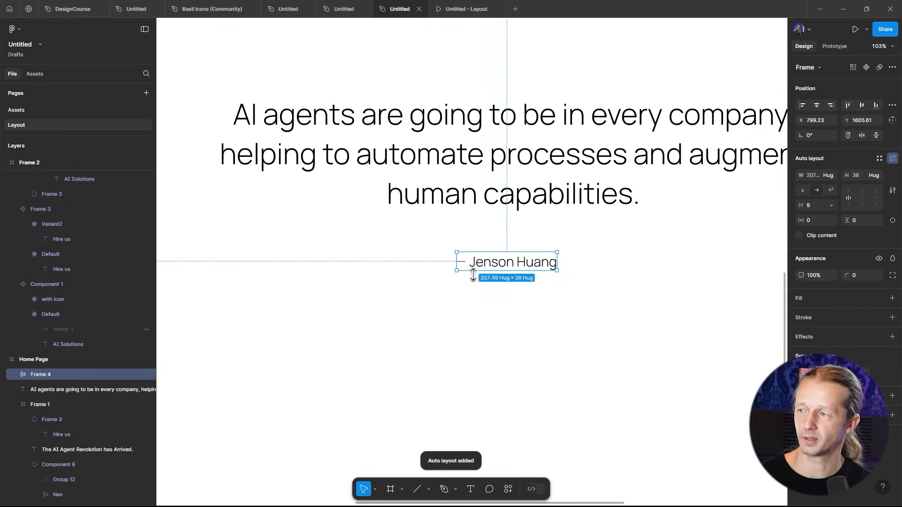
left_click_drag(561, 275, 613, 349)
key("ctrl+z")
left_click(582, 247)
- Copy the NVIDIA logo from the Assets page and return to the Layout page
scroll(581, 247, "down", 1)
scroll(581, 247, "down", 5)
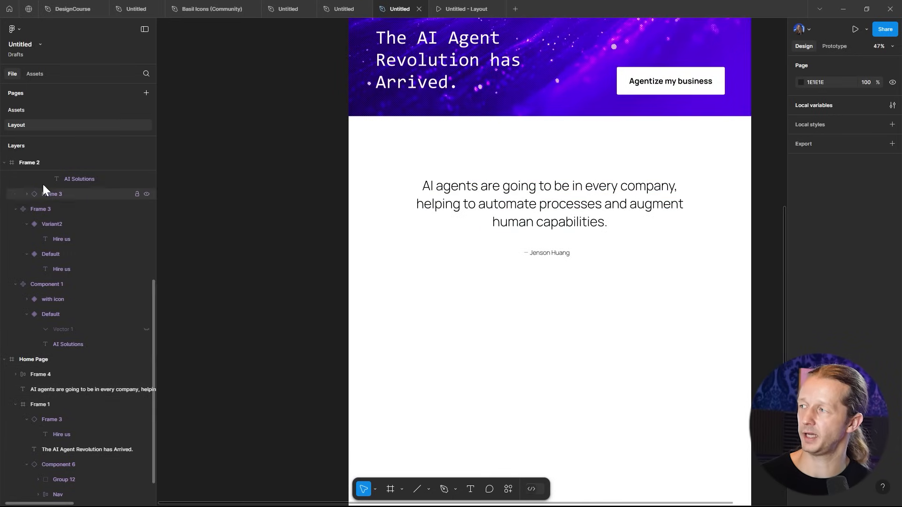
left_click(25, 110)
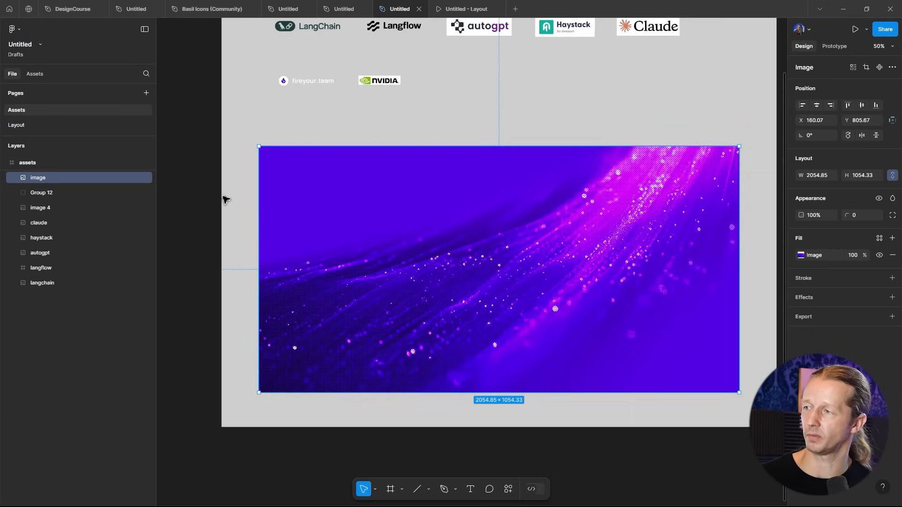
left_click(379, 81)
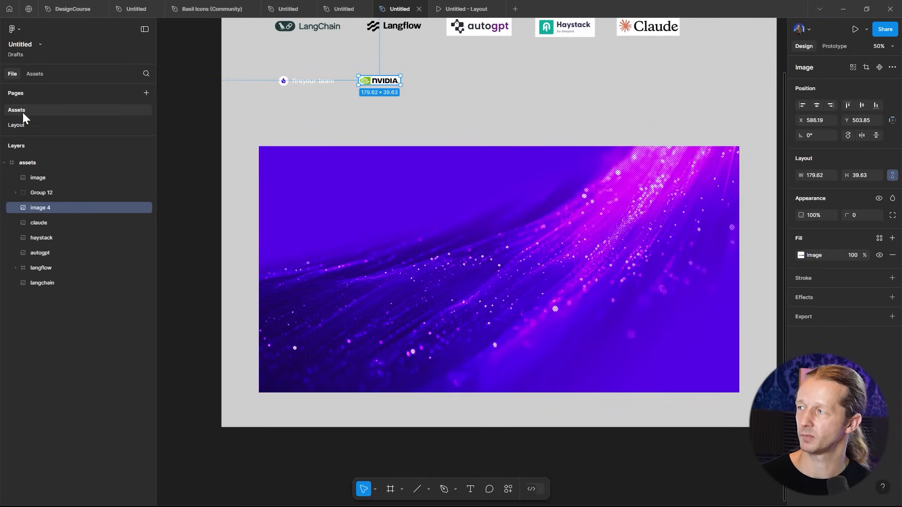
left_click(15, 125)
- Paste the NVIDIA logo and position it centred below the Jenson Huang attribution
scroll(551, 236, "up", 4)
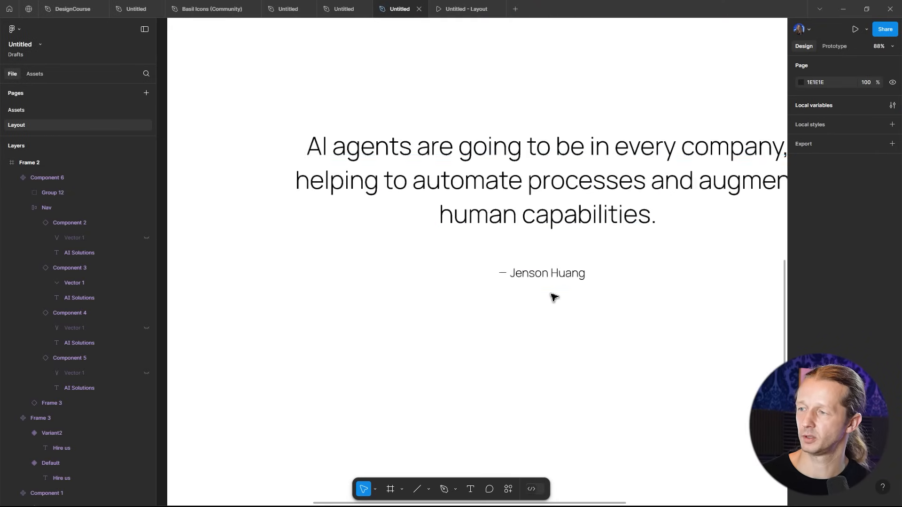
key("ctrl+v")
left_click_drag(489, 266, 568, 294)
left_click(553, 277, "shift")
left_click(563, 289)
left_click(625, 293)
scroll(645, 290, "down", 5)
left_click_drag(648, 290, 564, 290)
scroll(541, 288, "up", 1)
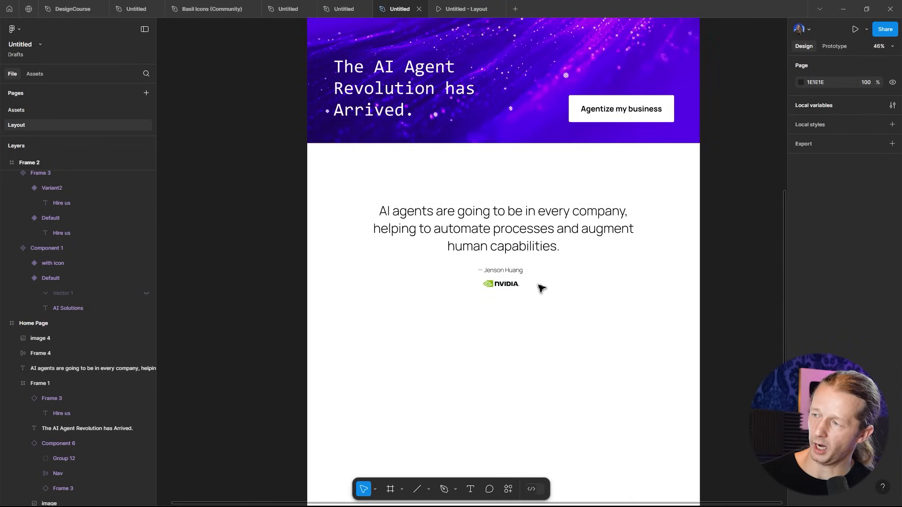
- Increase the Jenson Huang text's font size to 35
left_click(520, 275)
double_click(516, 275)
left_click(860, 288)
key("Up")
key("Up")
key("Up")
key("Up")
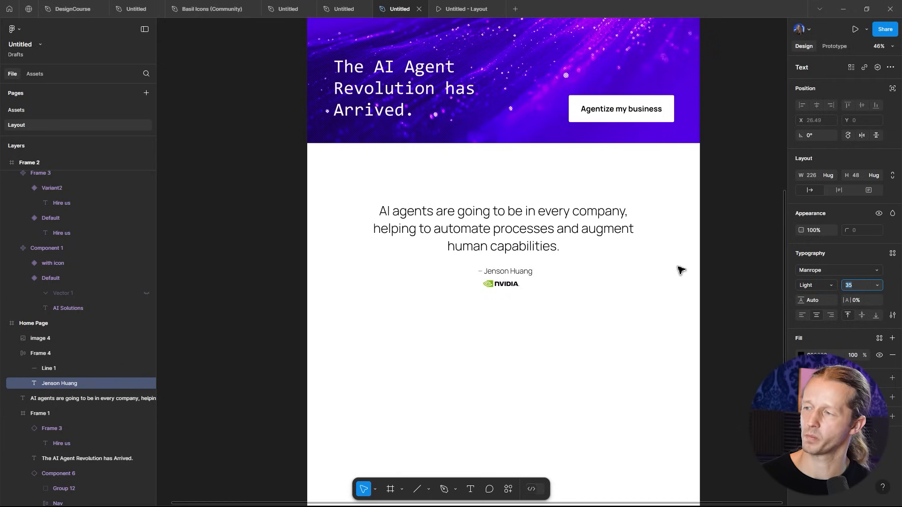
- Nudge the NVIDIA logo slightly down beneath the attribution
left_click(655, 283)
left_click_drag(507, 287, 511, 292)
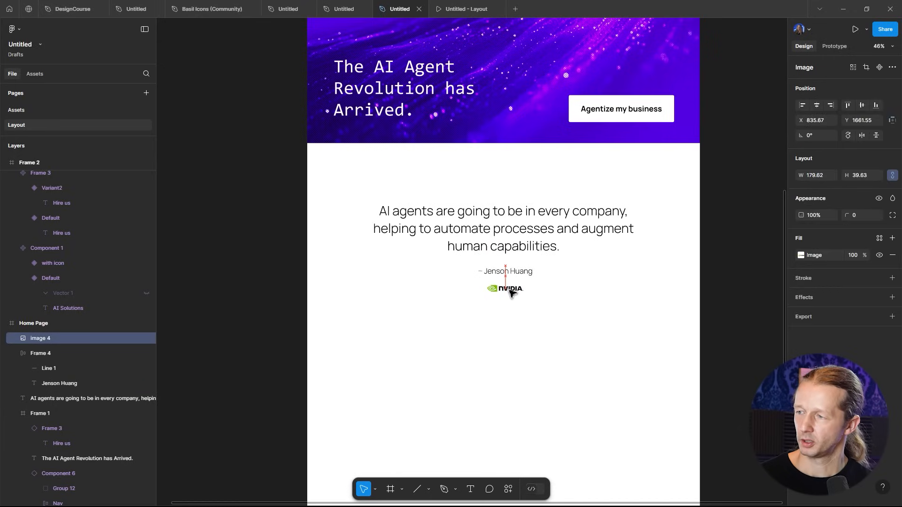
left_click(564, 284)
scroll(465, 267, "up", 5)
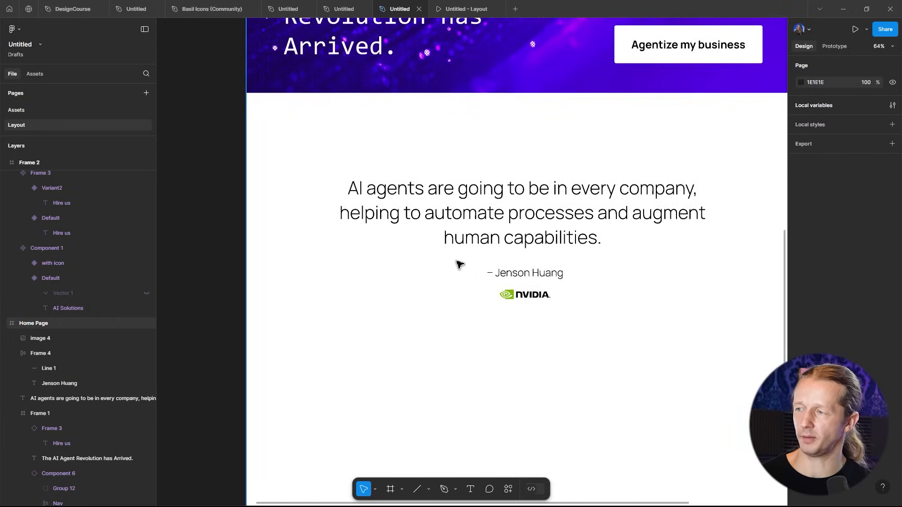
scroll(472, 266, "down", 4)
scroll(516, 255, "up", 1)
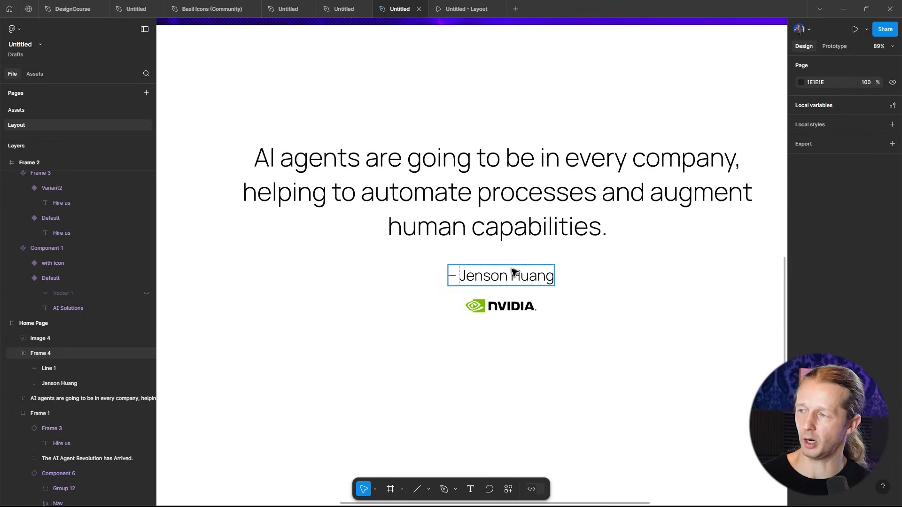
- Try setting the Jenson Huang font size to 50, then undo it
left_click(517, 277)
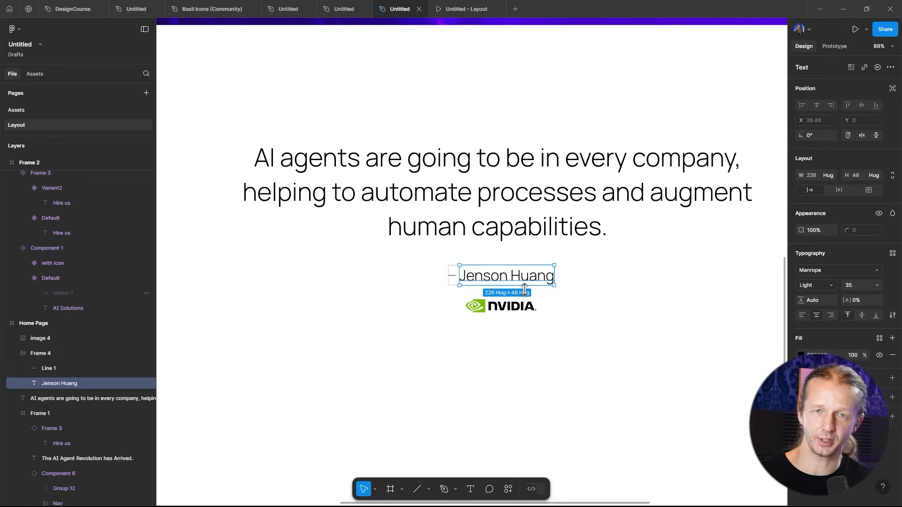
left_click(562, 221)
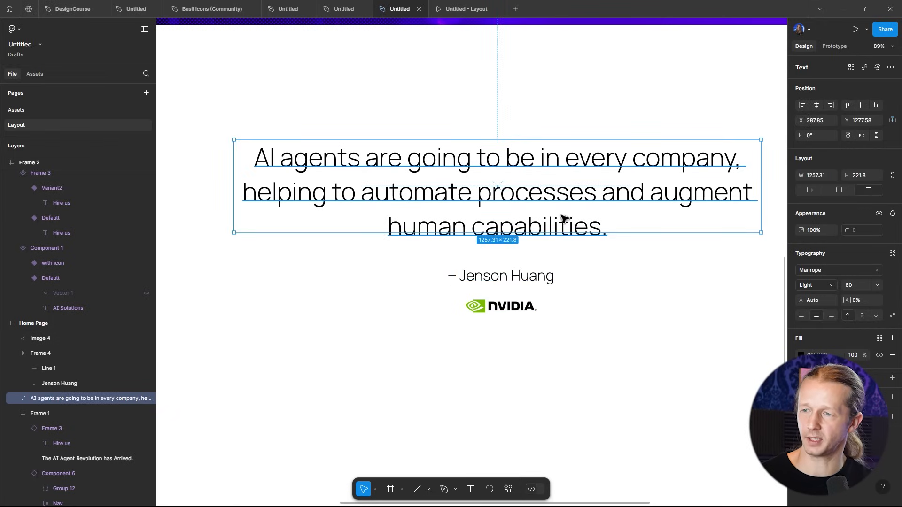
left_click(536, 278)
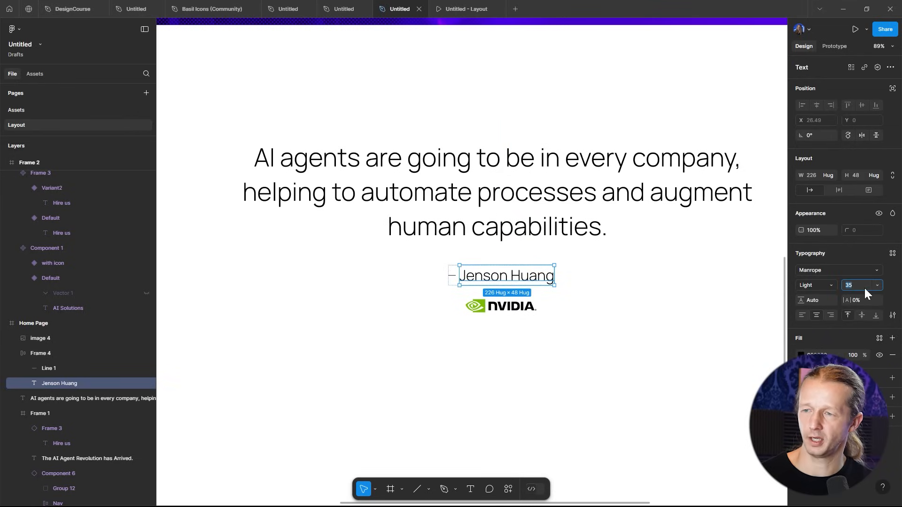
left_click(865, 288)
type("50")
key("Return")
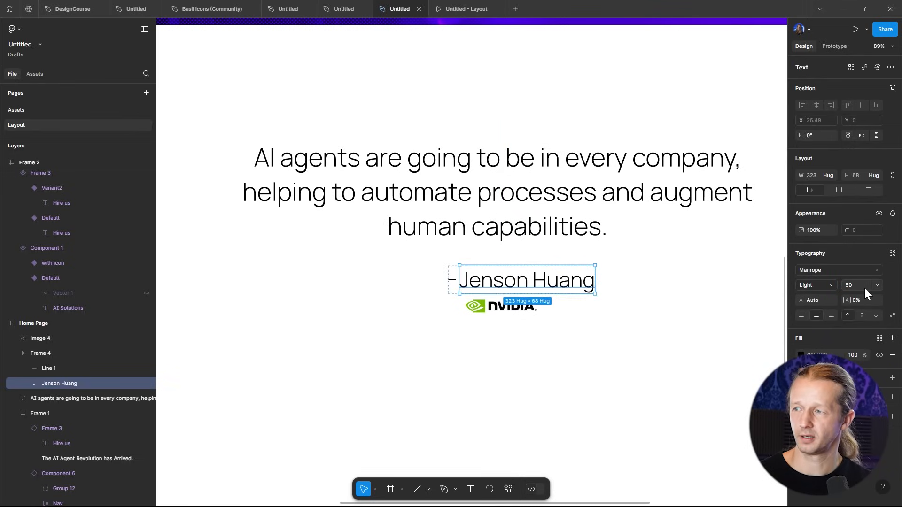
left_click(649, 337)
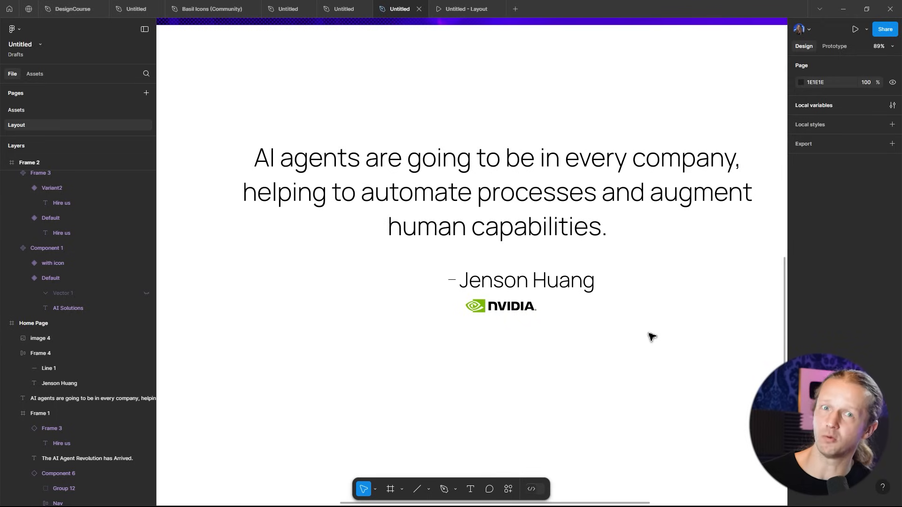
key("ctrl+z")
left_click(652, 336)
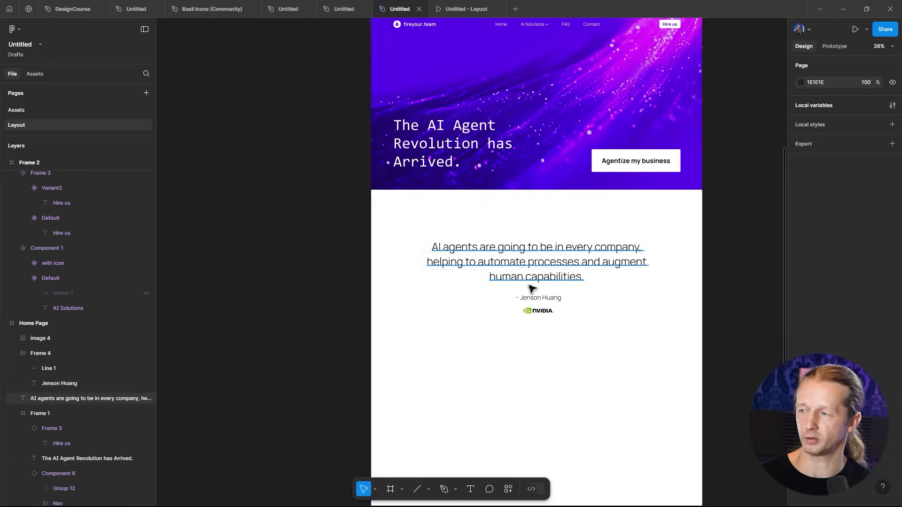
- Try wrapping the quote, attribution and NVIDIA logo together in one auto layout frame
scroll(535, 287, "up", 3)
left_click(543, 272)
left_click(554, 306, "shift")
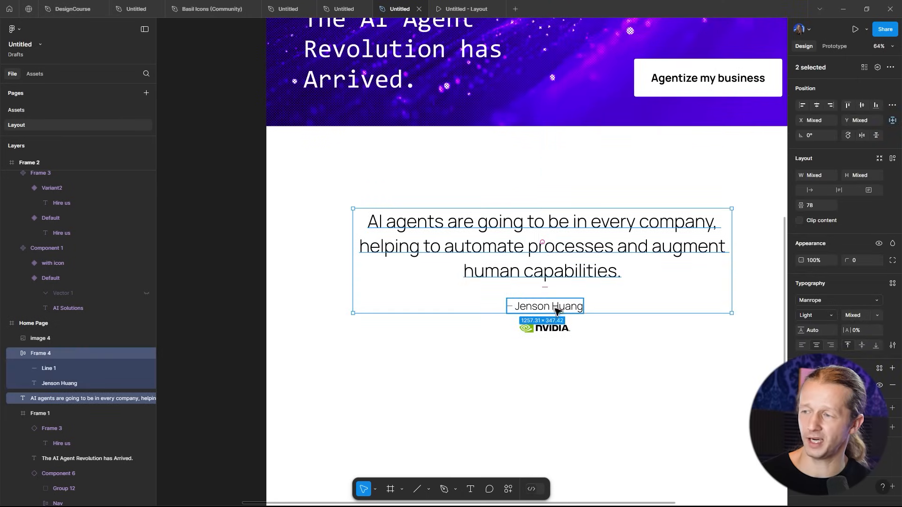
left_click(553, 330, "shift")
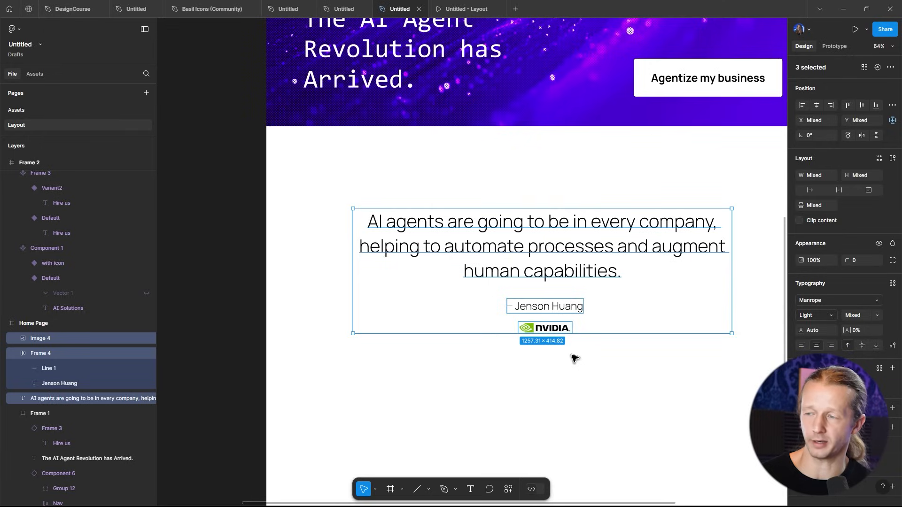
left_click(590, 365)
scroll(559, 347, "up", 5)
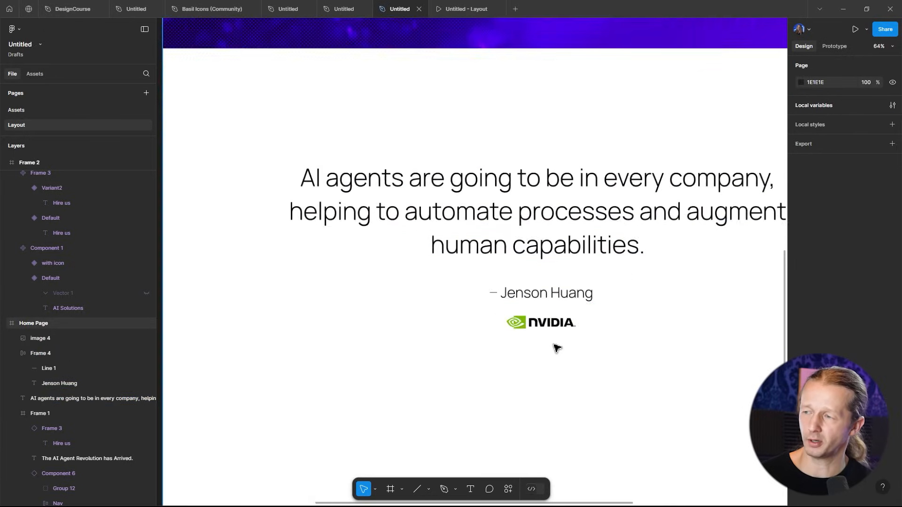
left_click(559, 210)
left_click(545, 284, "shift")
left_click(552, 319, "shift")
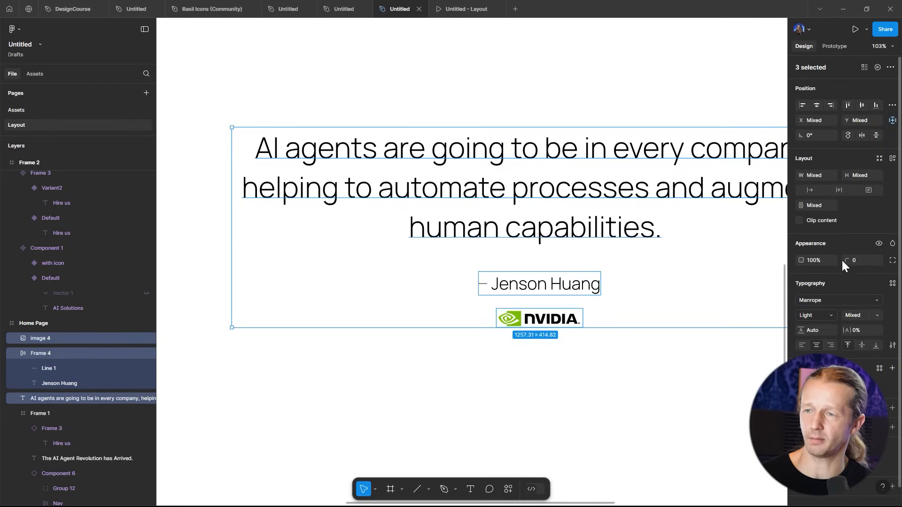
left_click(892, 158)
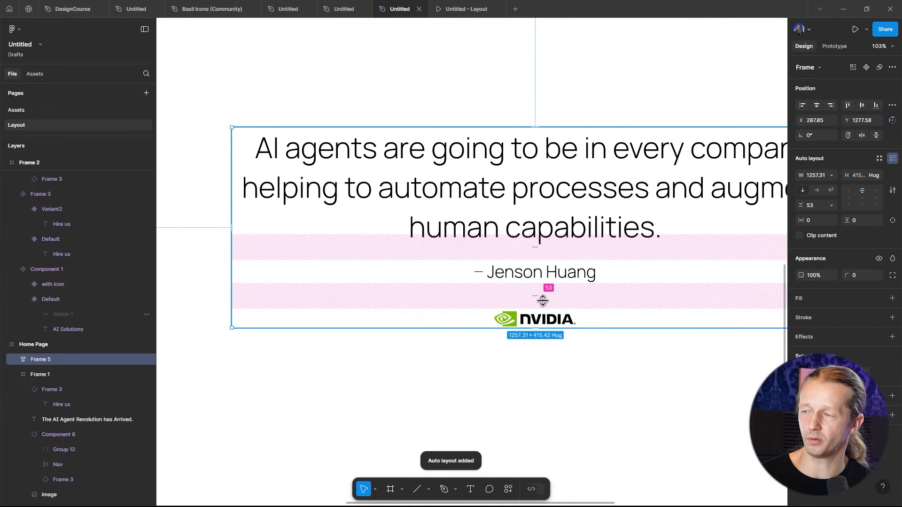
key("ctrl+z")
left_click(589, 358)
- Combine the attribution frame and the NVIDIA logo into a vertical auto layout frame
left_click(558, 284)
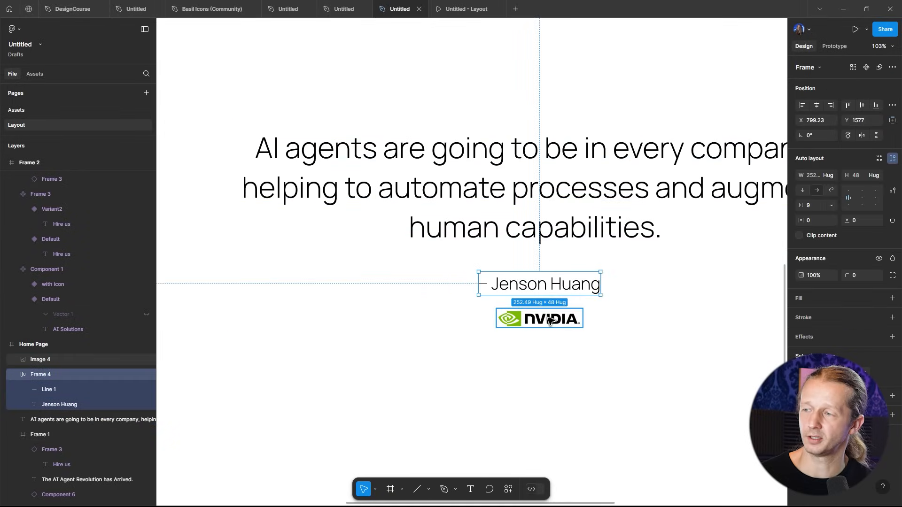
left_click(552, 323, "shift")
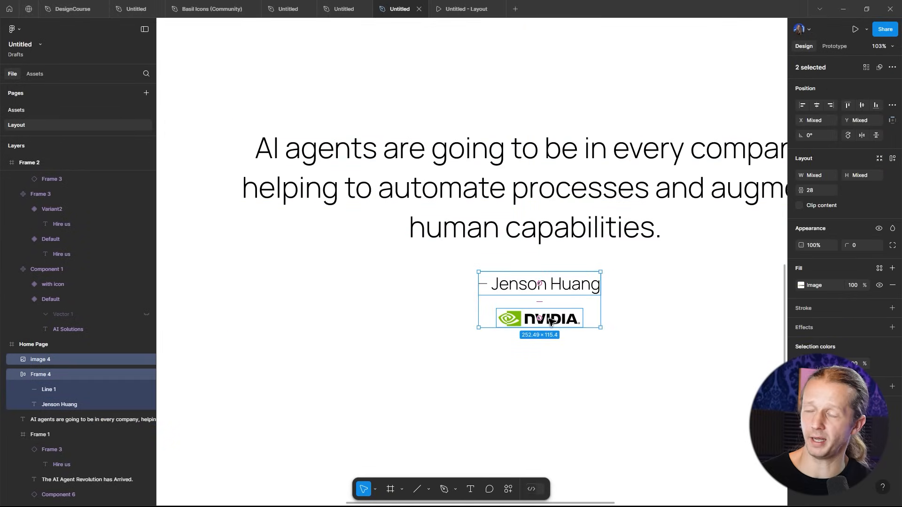
left_click(892, 159)
- Wrap the quote and the attribution-logo frame in a vertical auto layout frame
left_click(554, 176, "shift")
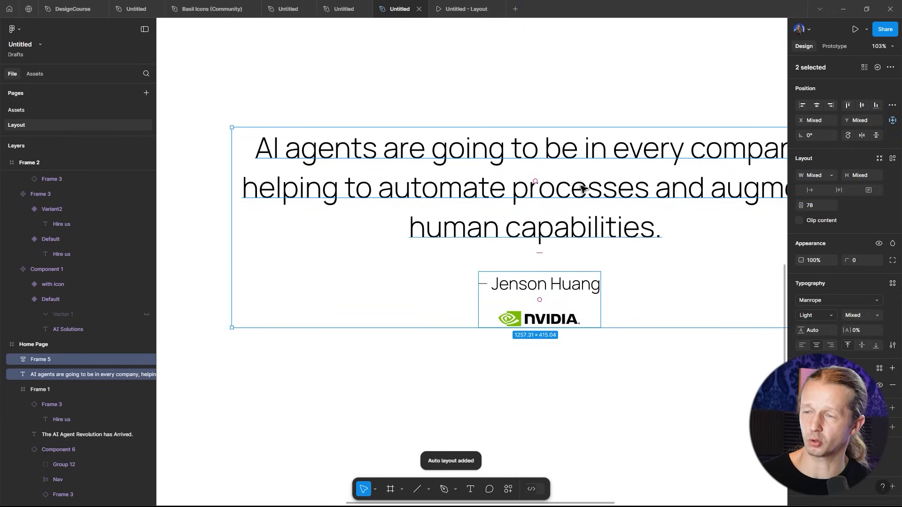
left_click(893, 158)
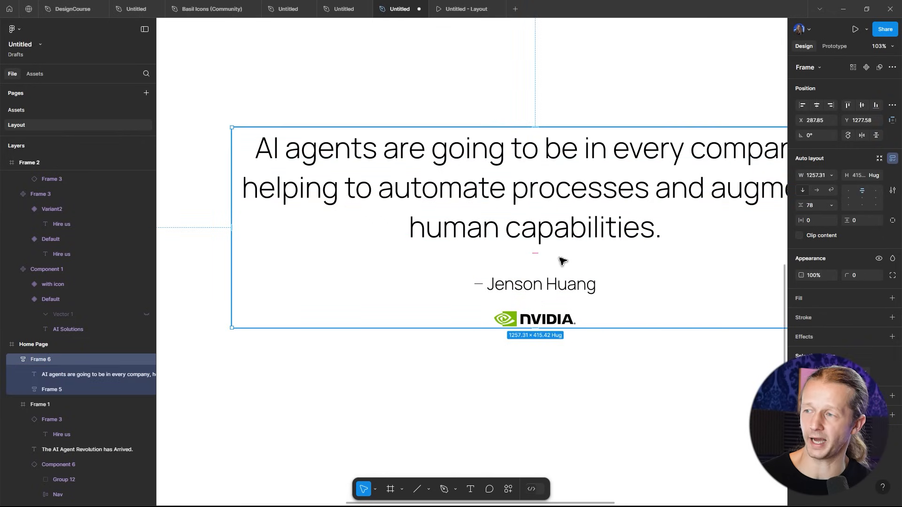
left_click_drag(537, 262, 539, 300)
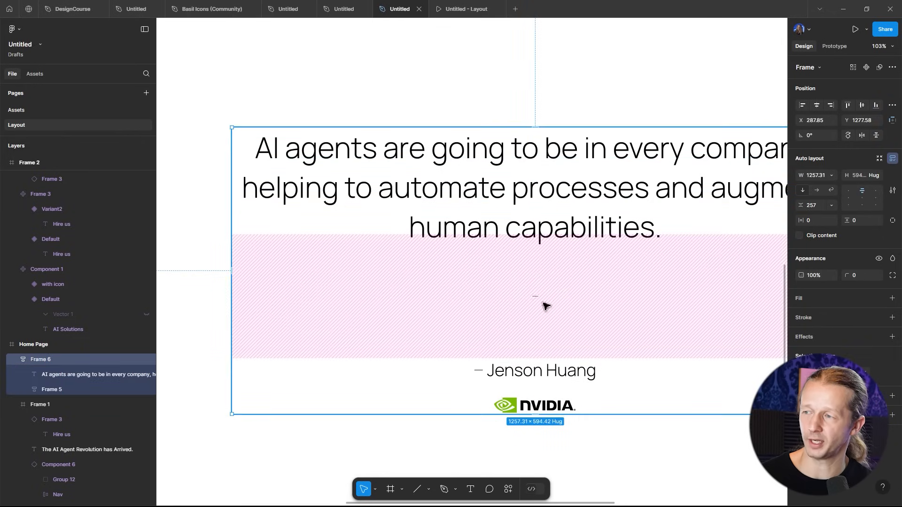
key("ctrl+z")
left_click(549, 304)
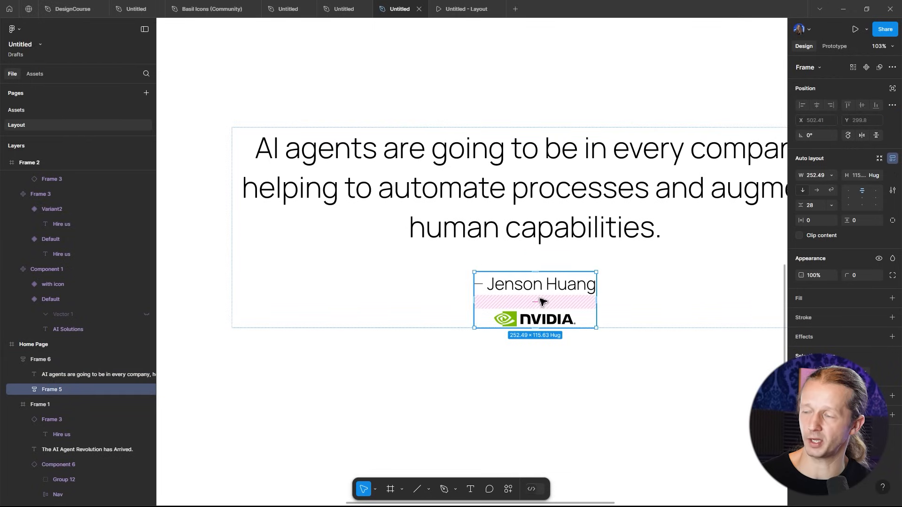
- Increase the spacing between the Jenson Huang attribution and the NVIDIA logo to 35
left_click_drag(541, 297, 485, 306)
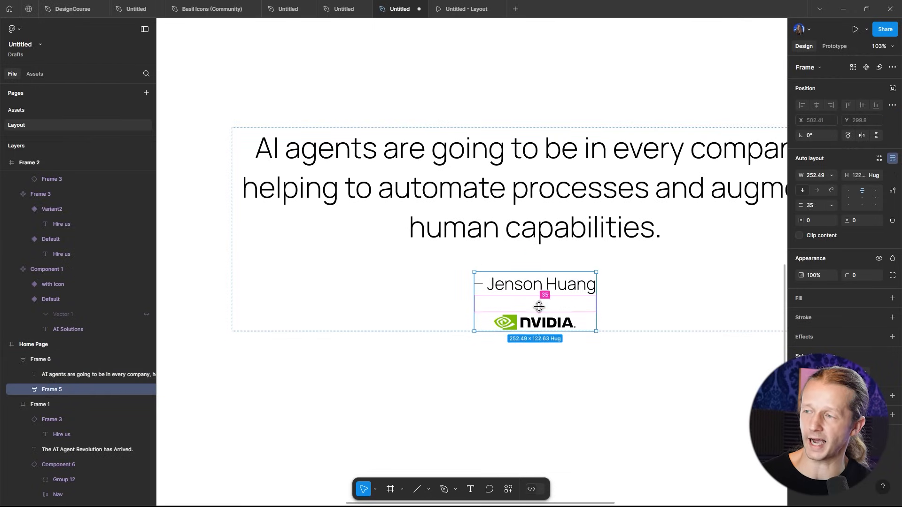
left_click(606, 375)
scroll(606, 375, "down", 5)
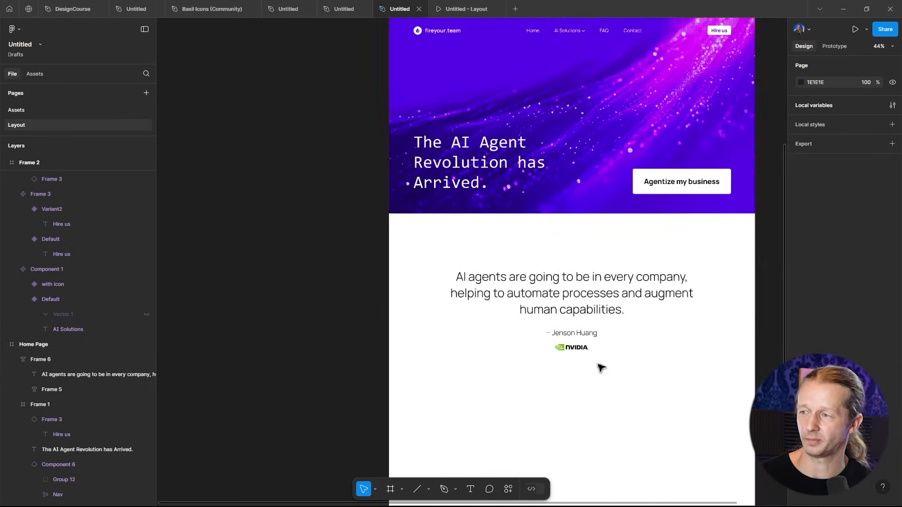
- Inspect the quote section's frame and its placement on the home page
left_click(530, 255)
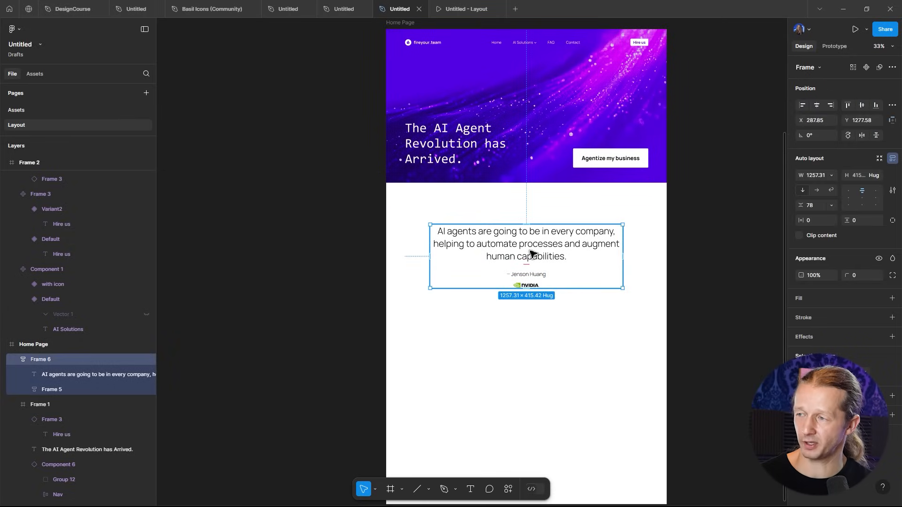
left_click_drag(530, 252, 532, 246)
left_click(539, 334)
scroll(514, 228, "up", 5)
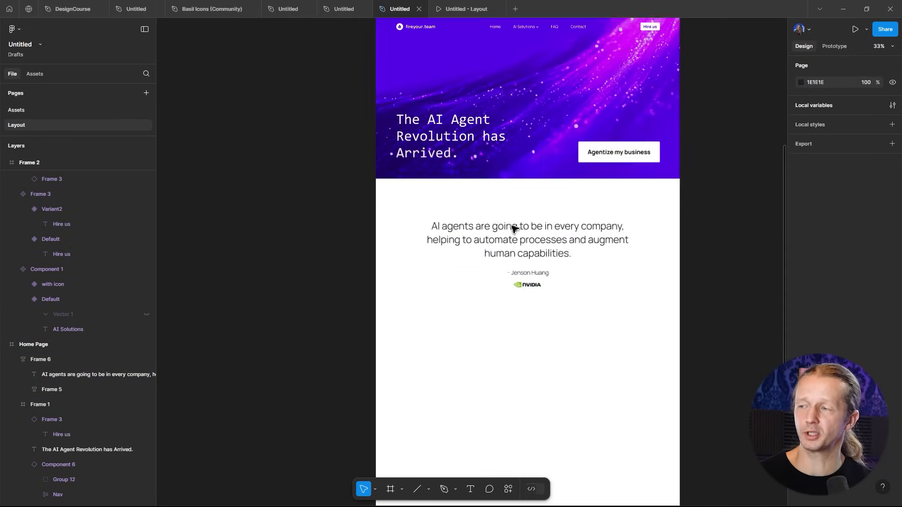
scroll(540, 211, "down", 2)
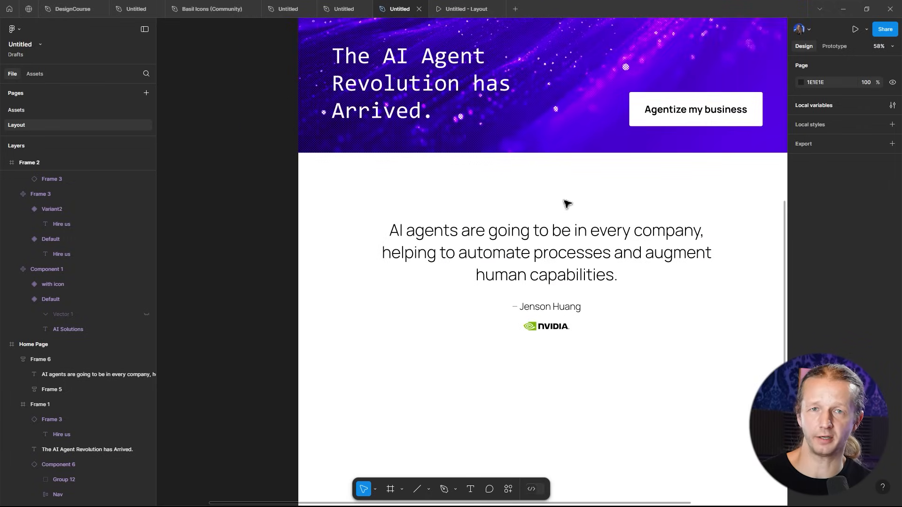
left_click_drag(564, 199, 531, 197)
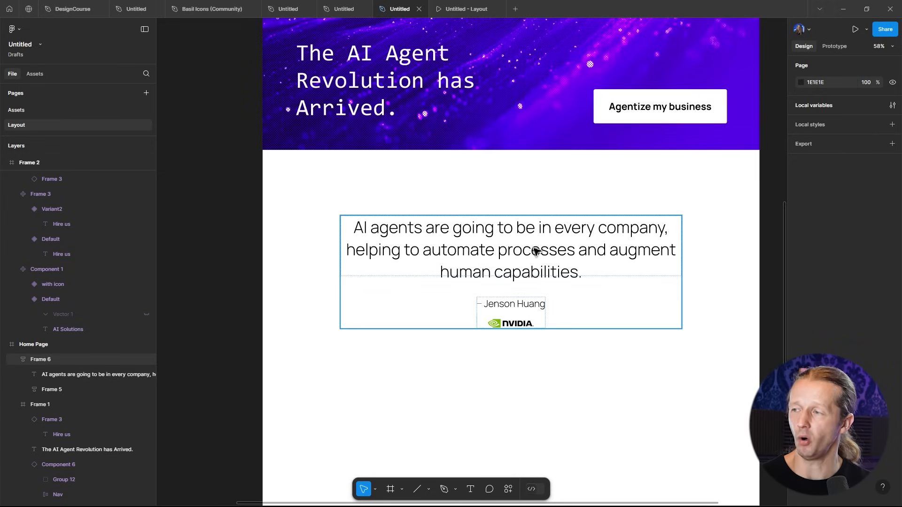
left_click(500, 251)
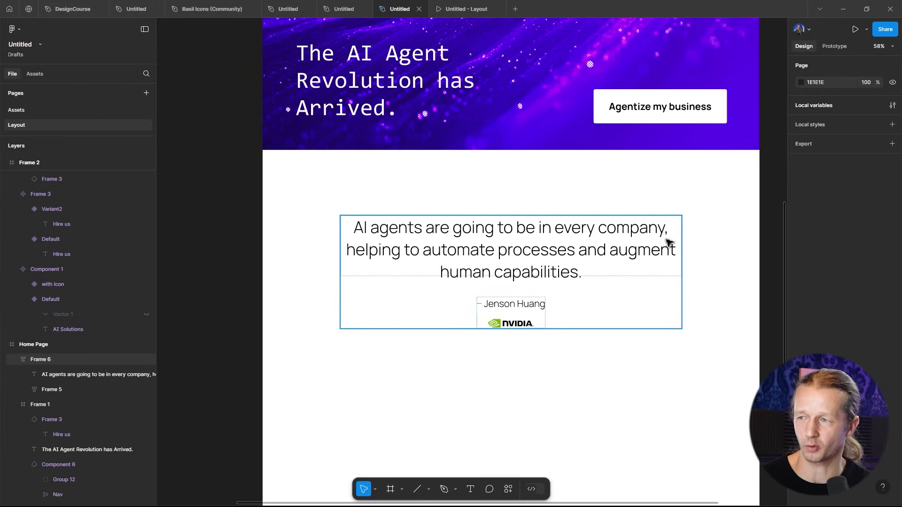
scroll(701, 169, "down", 5)
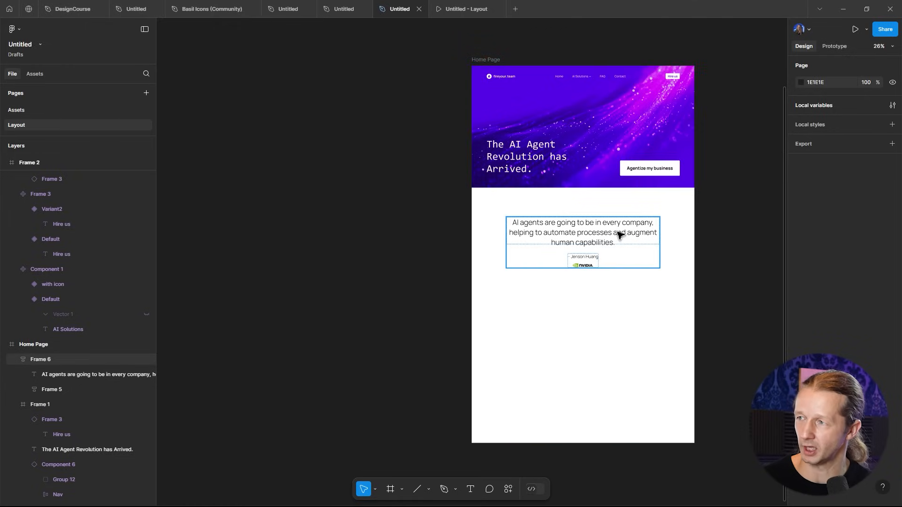
left_click(607, 242)
left_click(597, 232)
left_click(672, 198)
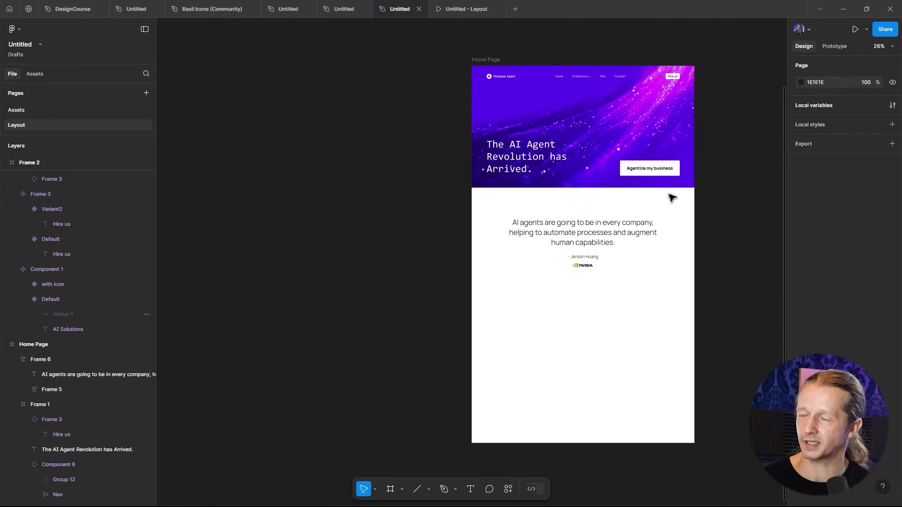
scroll(591, 331, "up", 4)
left_click_drag(614, 302, 546, 254)
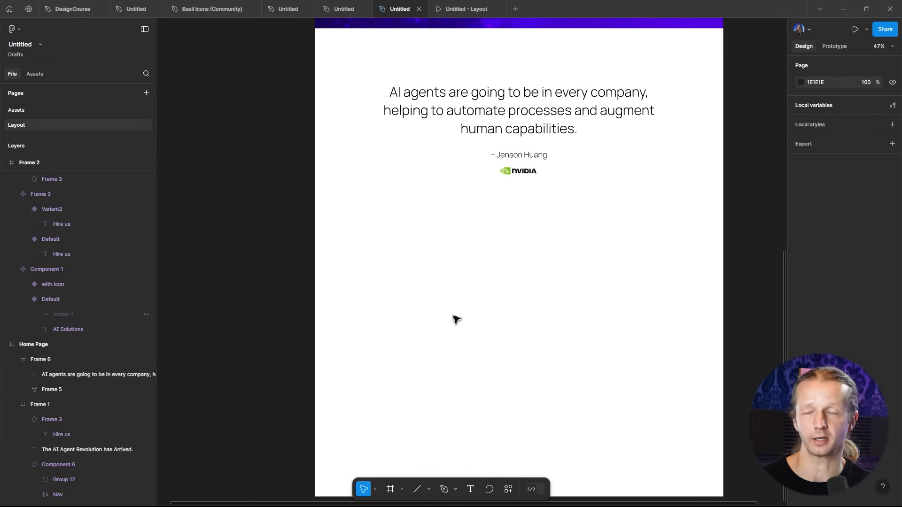
- Add a text "Automated Appointment Scheduling" below the quote section and move it into place
key("t")
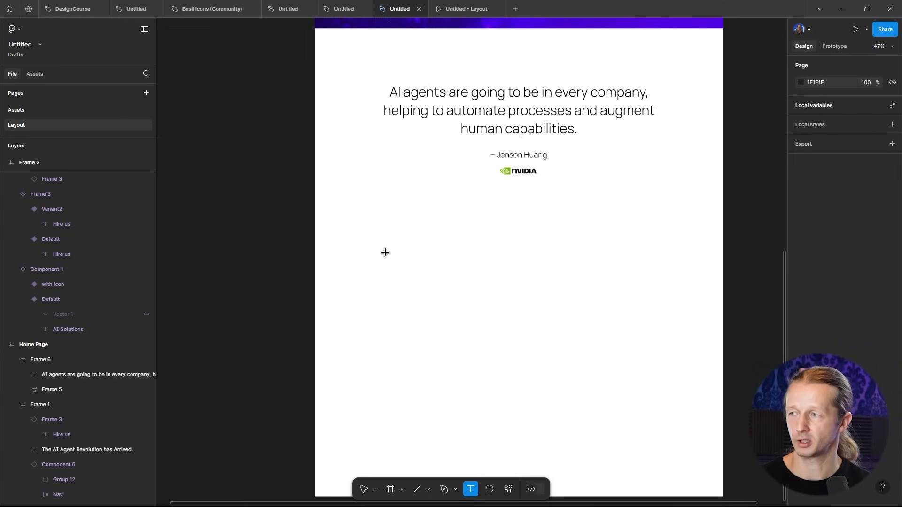
left_click(362, 228)
type("Automated Appointment S")
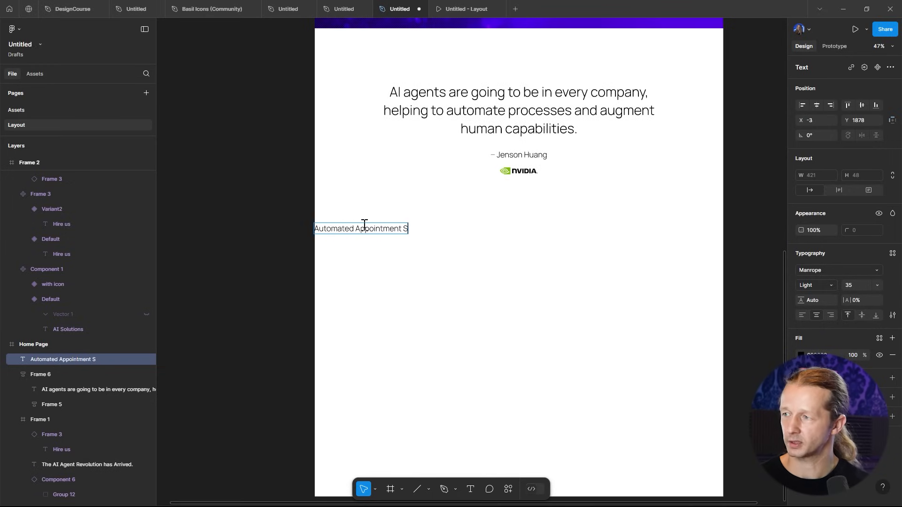
type("cheduling")
key("Escape")
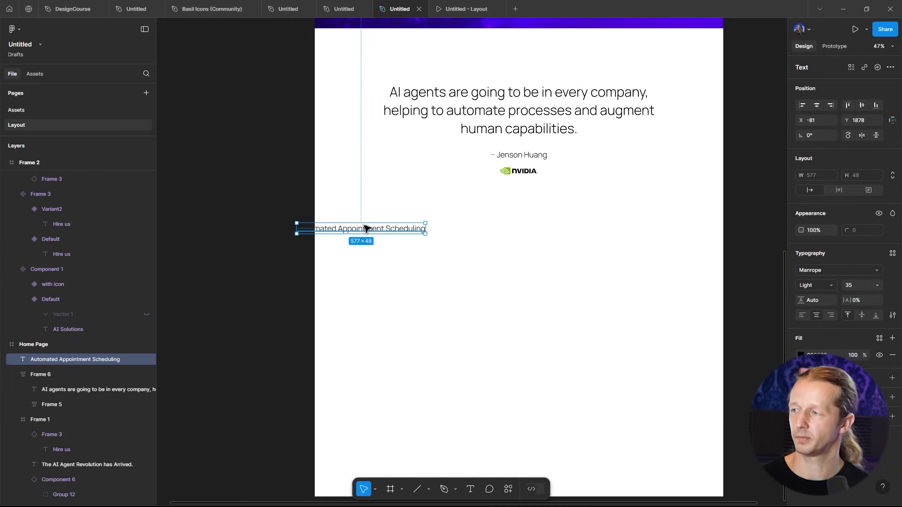
left_click_drag(373, 233, 421, 241)
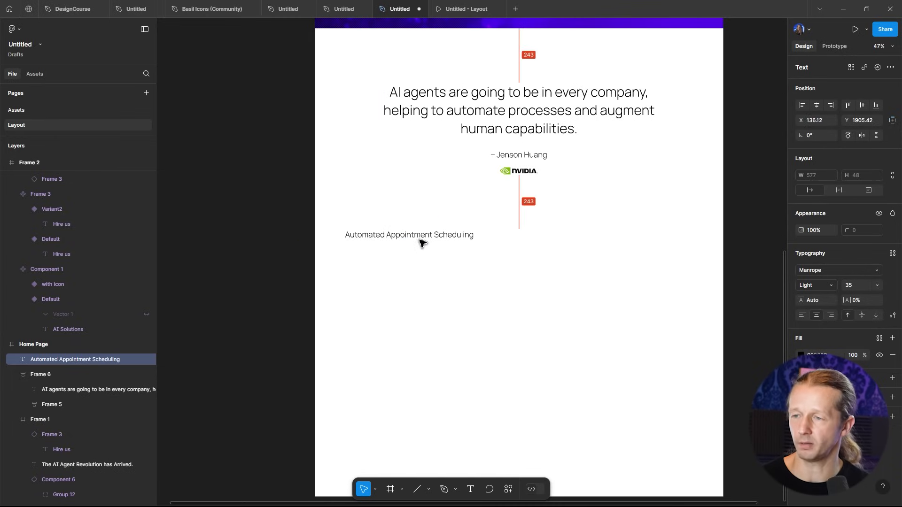
- Change the heading's font to Consolas
left_click(830, 271)
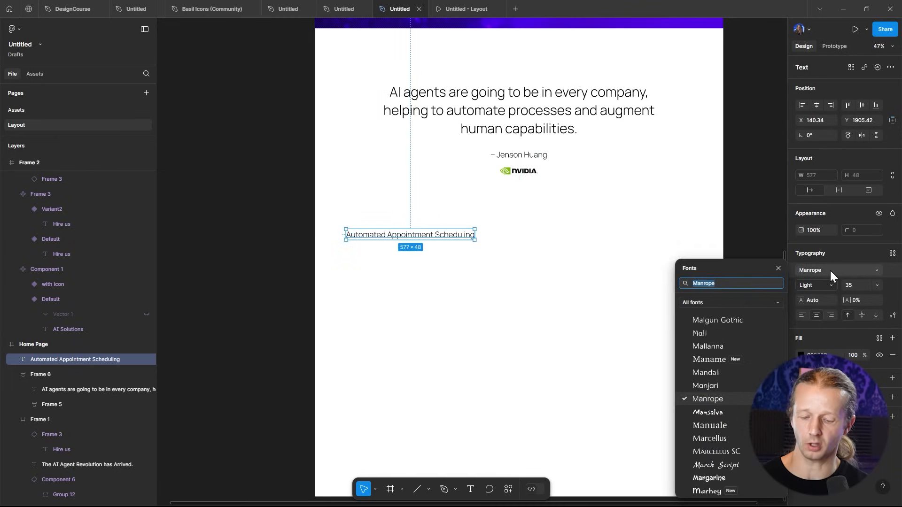
type("conolas")
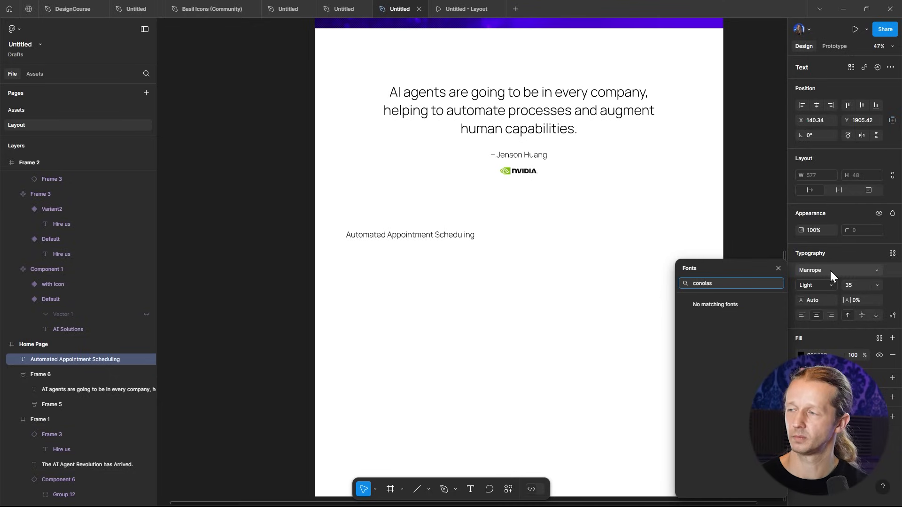
key("ctrl+a")
type("consolas")
key("Return")
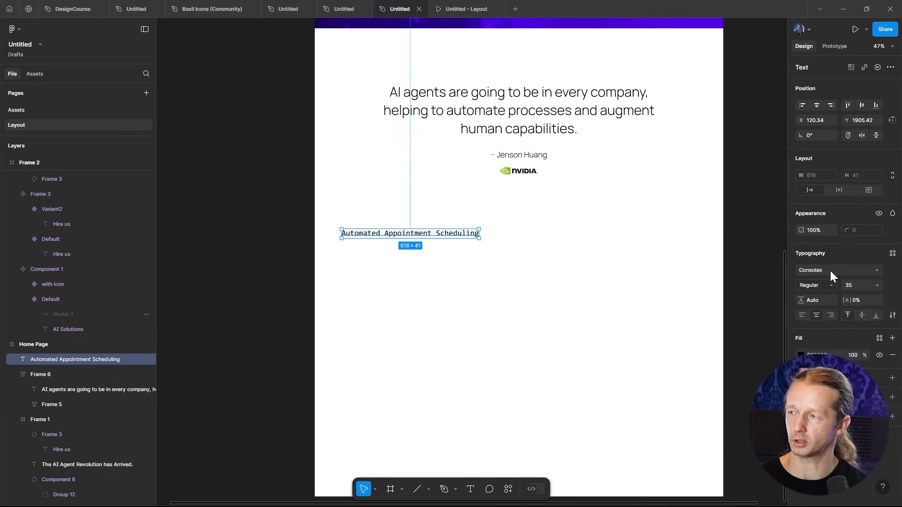
- Narrow the heading's text box to about 358 px wide so it wraps, and left-align it
left_click_drag(487, 241, 422, 241)
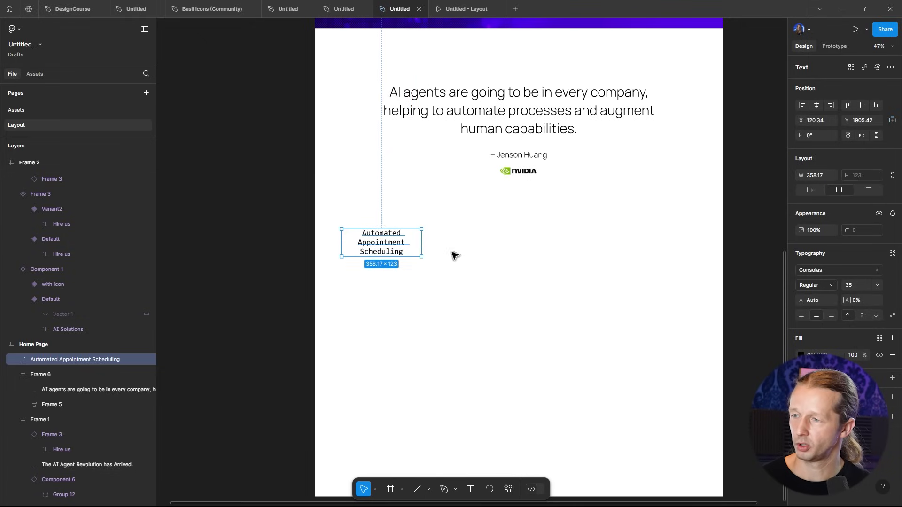
left_click(802, 315)
- Set the heading's font size to 50
left_click(857, 286)
key("Up")
key("Up")
key("Up")
key("Up")
key("Up")
key("Up")
key("Up")
key("Up")
key("Up")
key("Up")
key("Up")
key("Up")
key("Up")
key("Up")
key("Up")
key("Up")
key("Up")
key("Up")
key("Down")
key("Down")
key("Down")
left_click(506, 280)
- Duplicate the heading and place the copy below it
left_click(389, 254)
left_click_drag(389, 253, 405, 264)
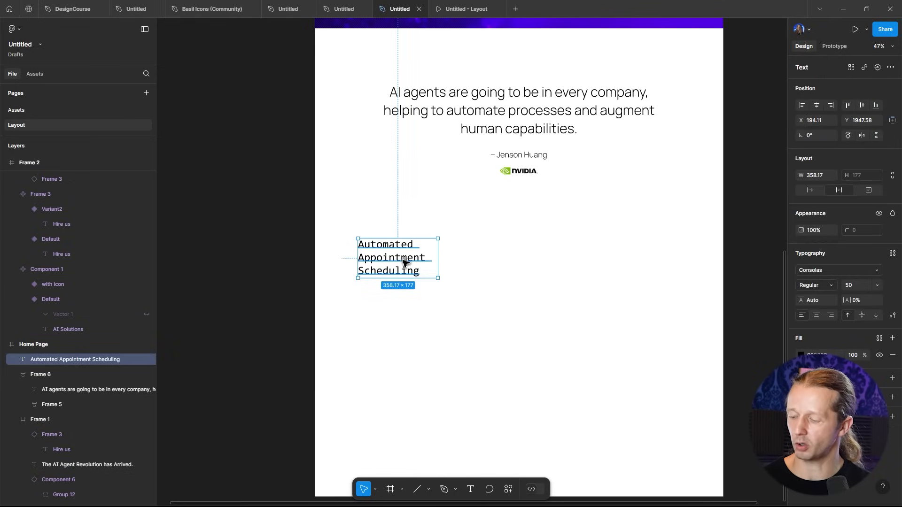
left_click_drag(405, 263, 402, 306)
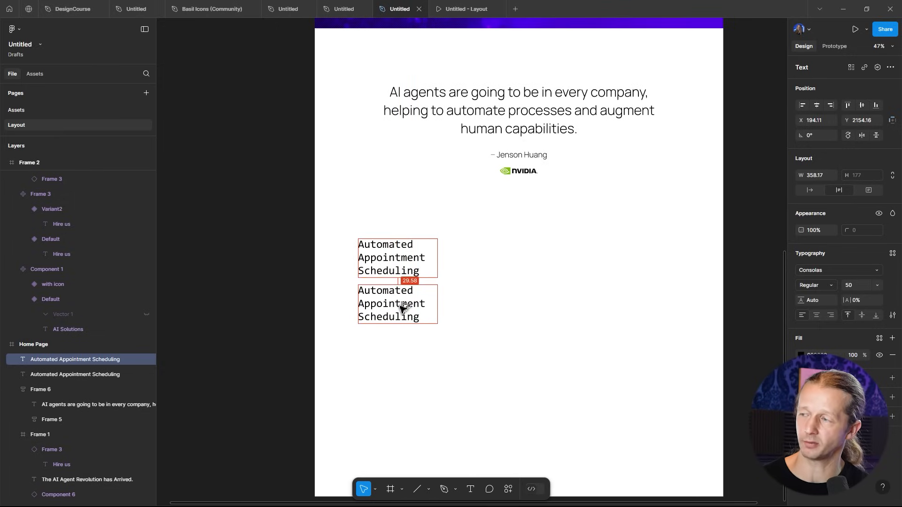
- Set the duplicate's font to Manrope at size 20
left_click(822, 269)
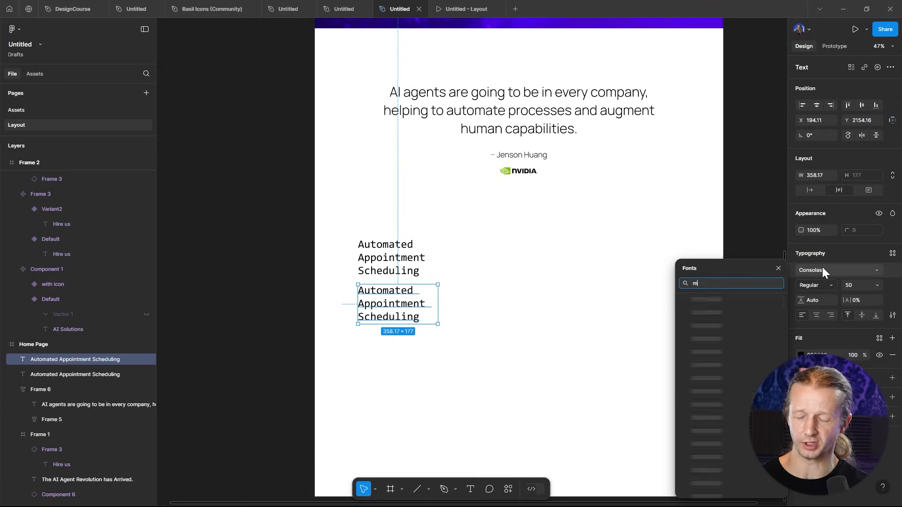
type("manrope")
key("Return")
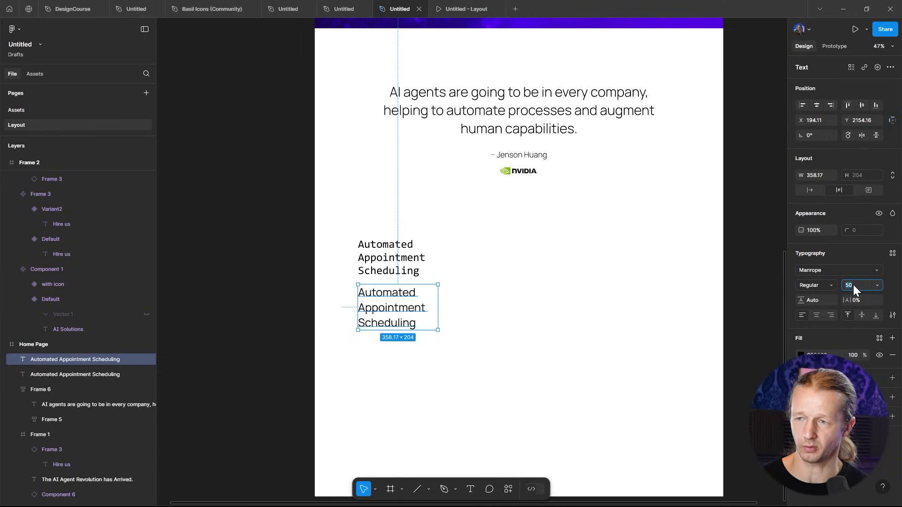
type("20")
key("Return")
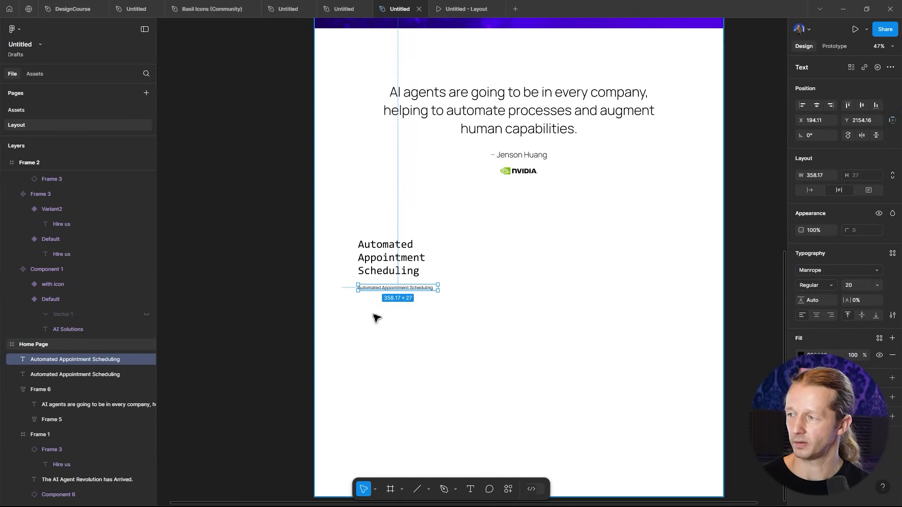
- Replace the duplicate's text with "AI agents allow you to easily create appointment scheduling, with ease."
scroll(374, 314, "up", 5)
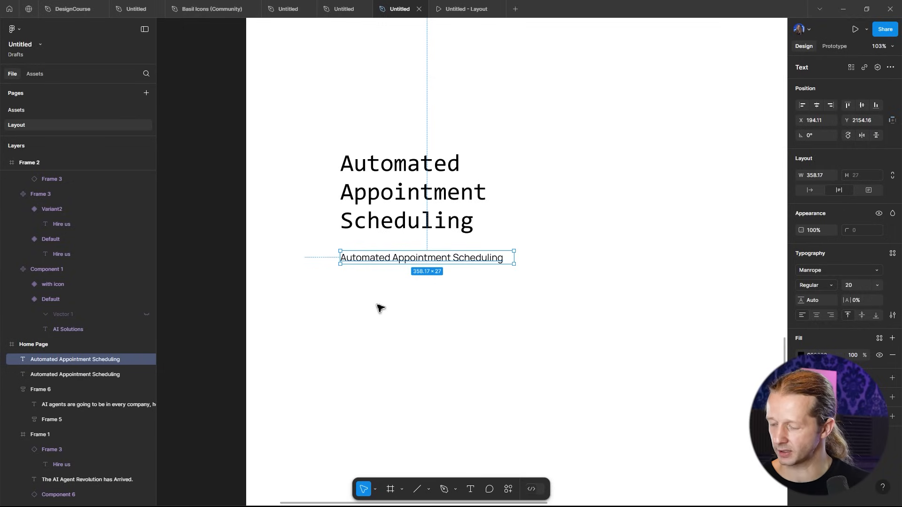
double_click(397, 258)
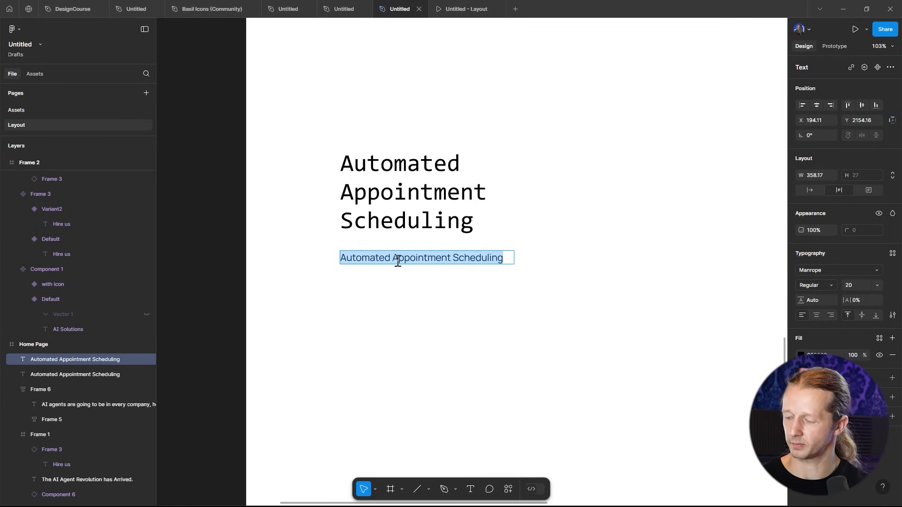
type("AI agents allow you to easily create appointm")
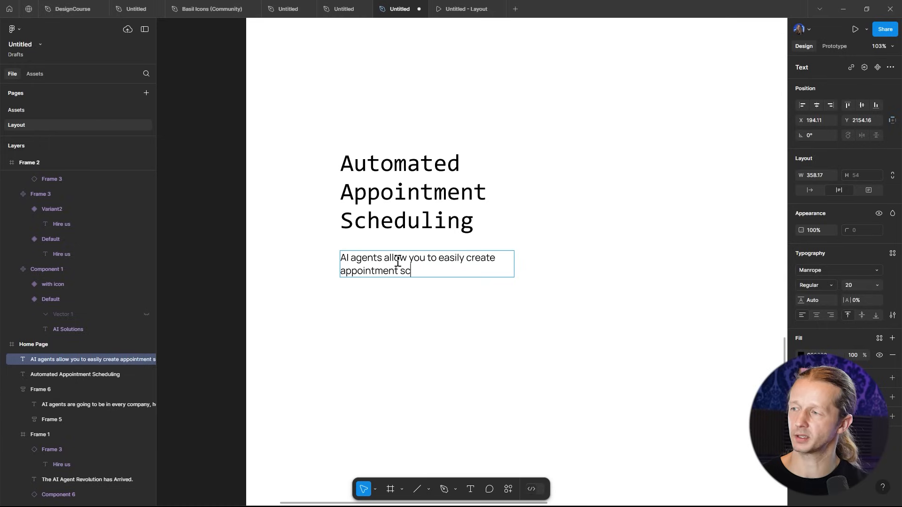
type("ent scheduling, with ease.")
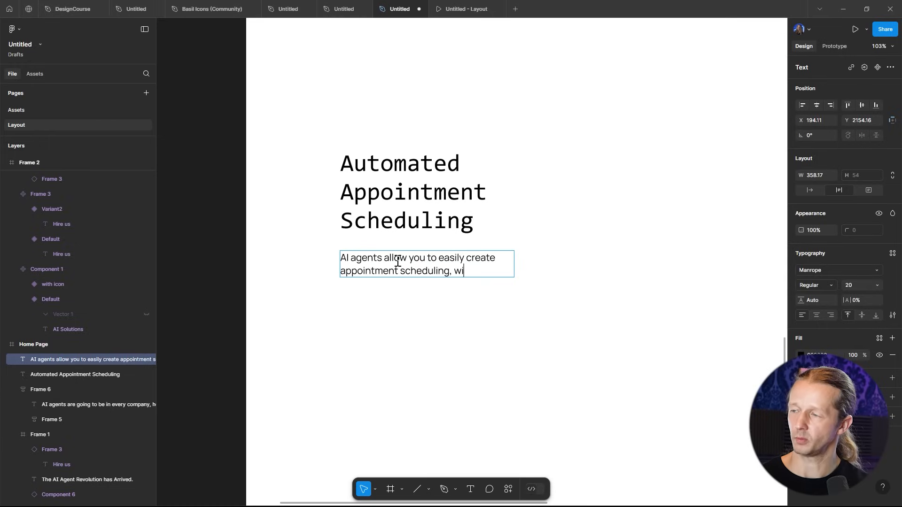
key("Escape")
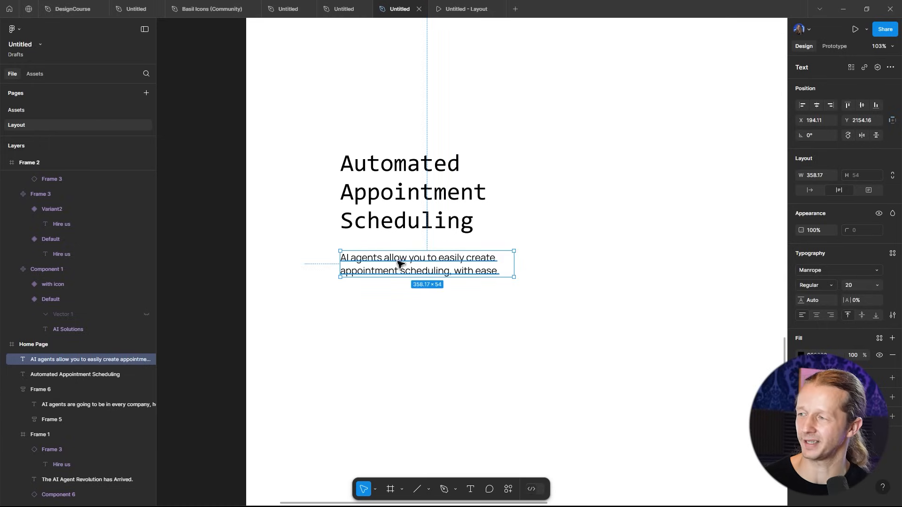
- Set the description's line height to 143.6% and narrow it to about 305 px wide
left_click(479, 296)
left_click(435, 268)
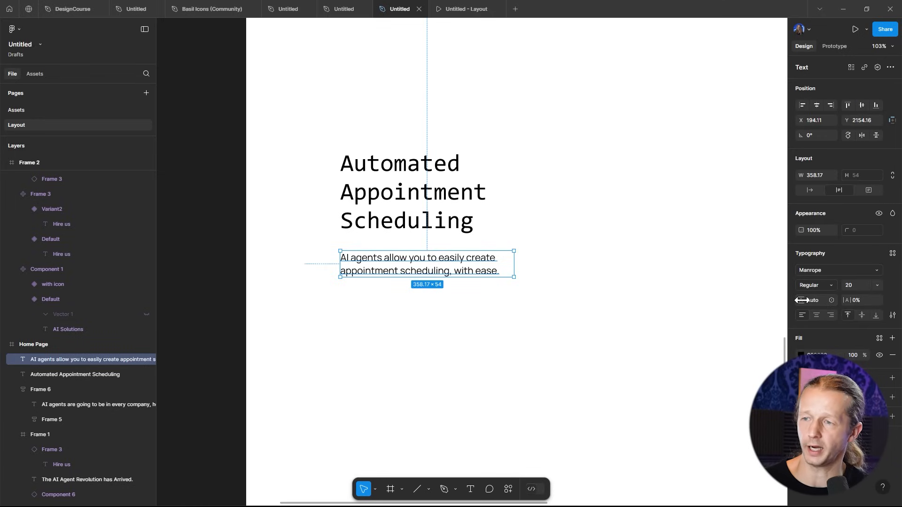
left_click_drag(802, 300, 874, 274)
left_click_drag(207, 263, 339, 144)
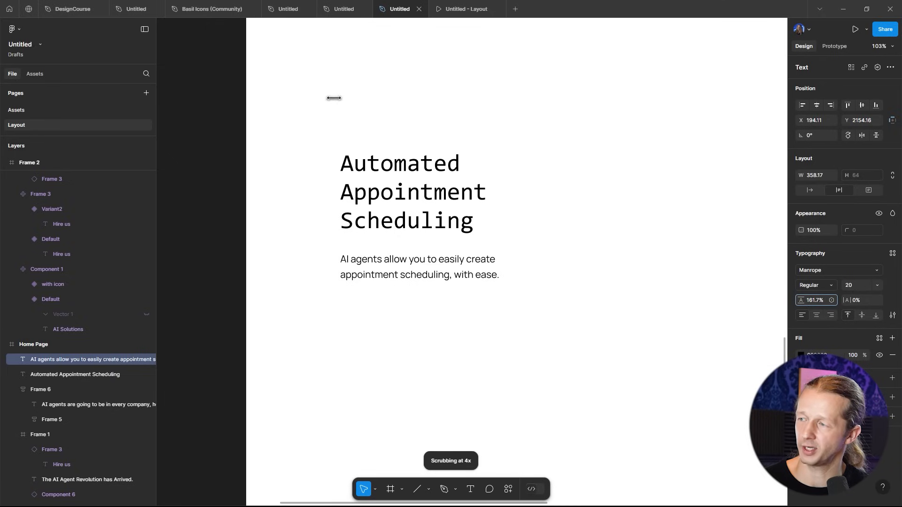
left_click_drag(315, 108, 183, 155)
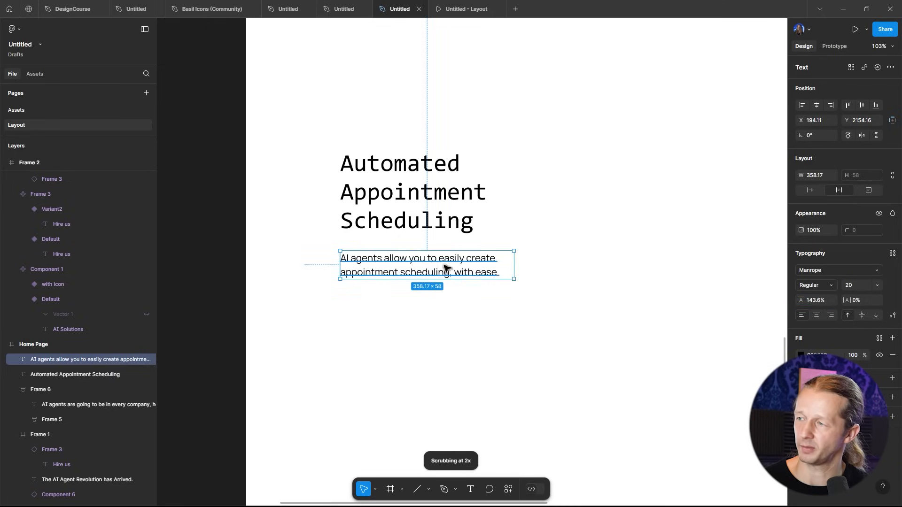
left_click_drag(518, 266, 491, 268)
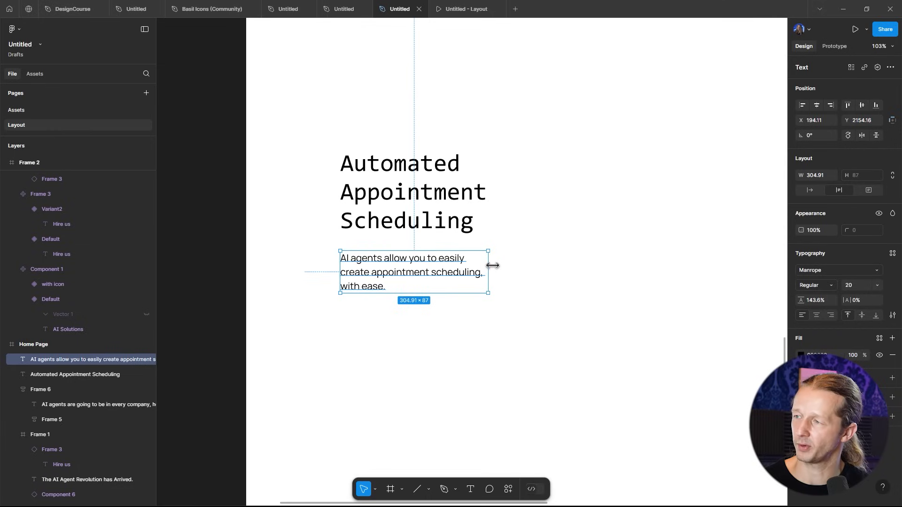
- Wrap the features heading and its description together in an auto layout frame with a 30 gap
left_click(520, 258)
scroll(521, 259, "down", 5, "ctrl")
scroll(520, 259, "up", 4, "ctrl")
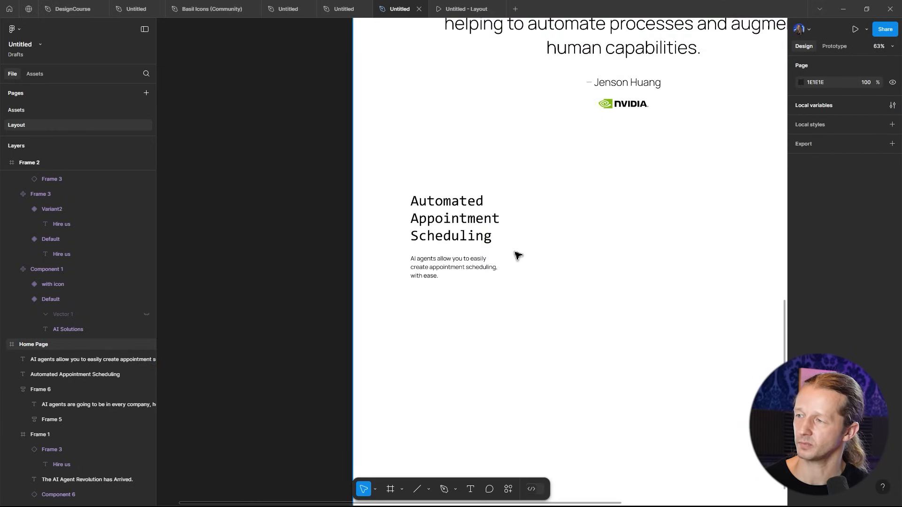
left_click(488, 262)
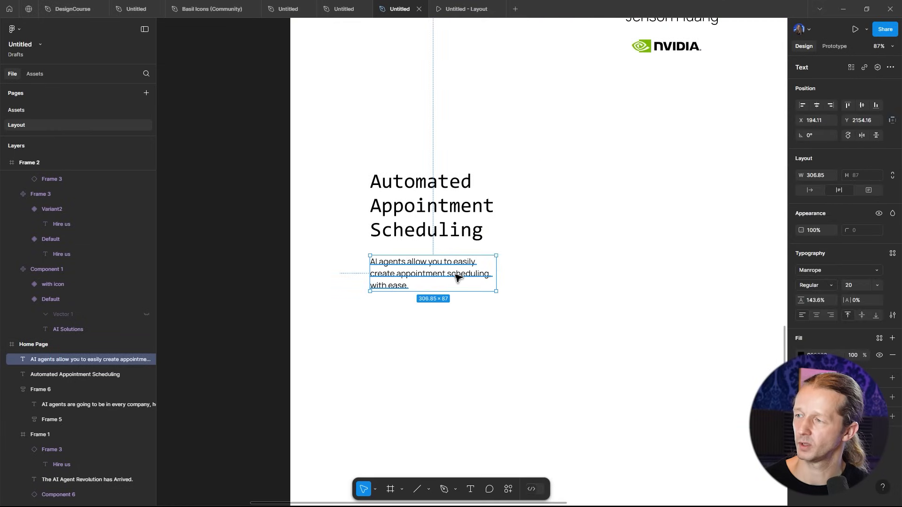
left_click(444, 215, "shift")
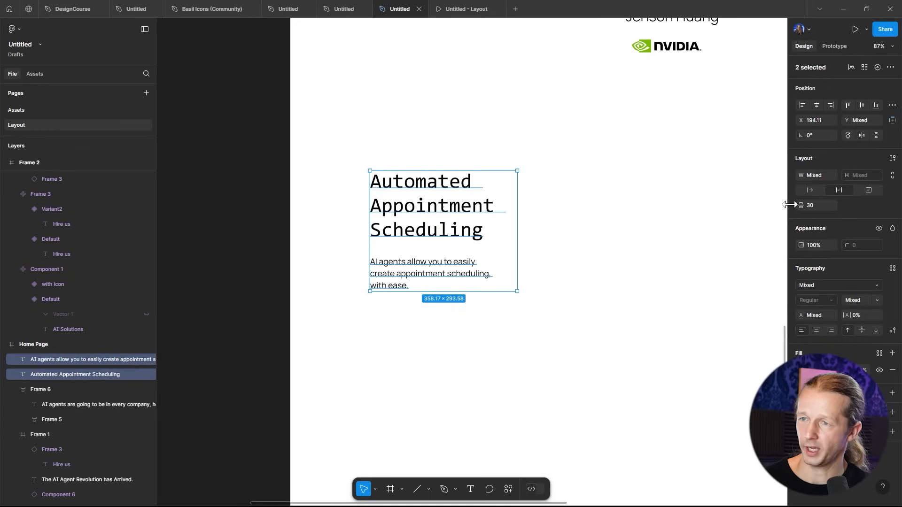
left_click(893, 160)
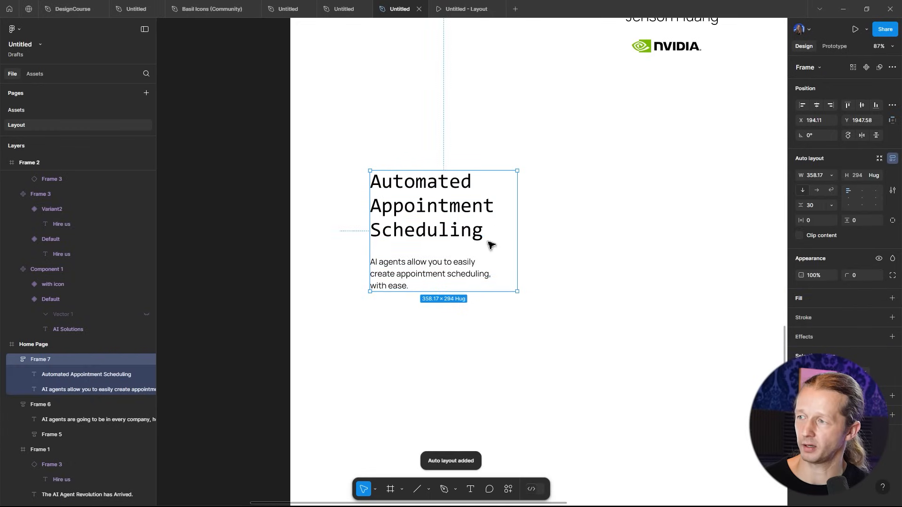
left_click(557, 263)
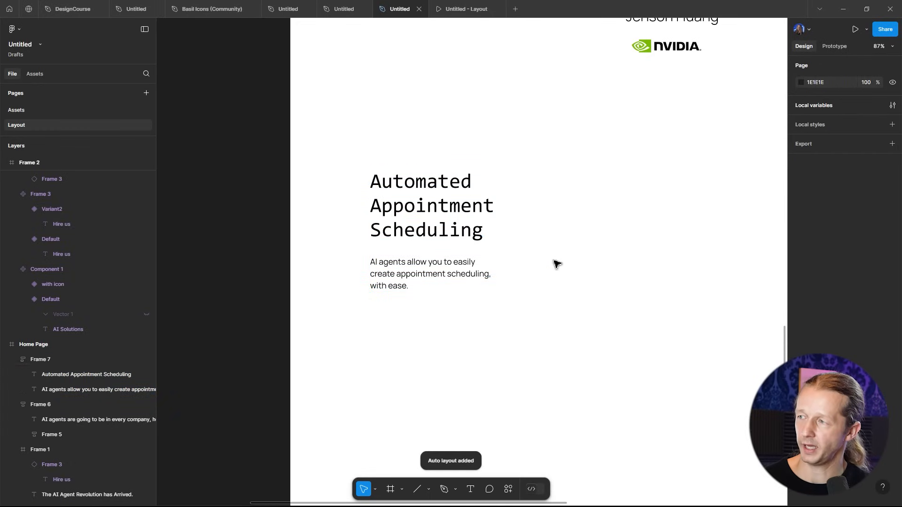
- Draw a frame about 375 × 357 px around the text group and nest the group inside it
key("f")
left_click_drag(359, 163, 513, 310)
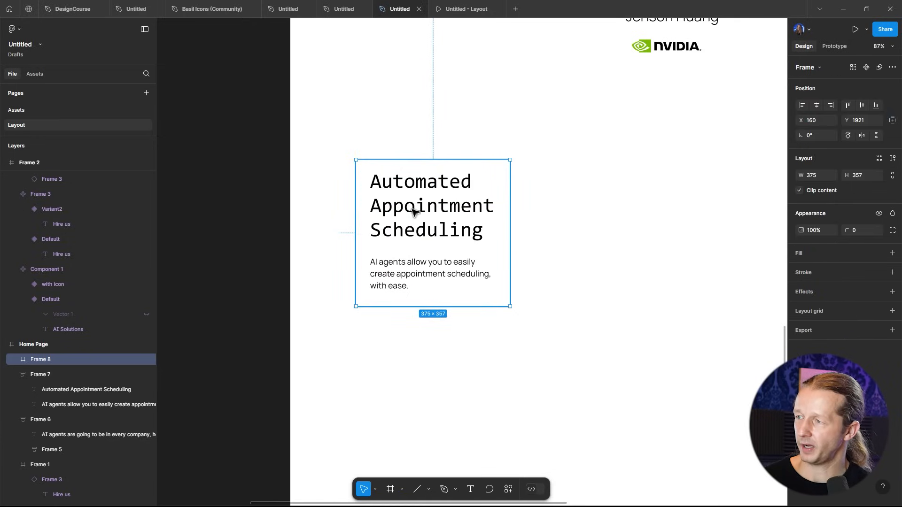
left_click_drag(424, 212, 482, 259)
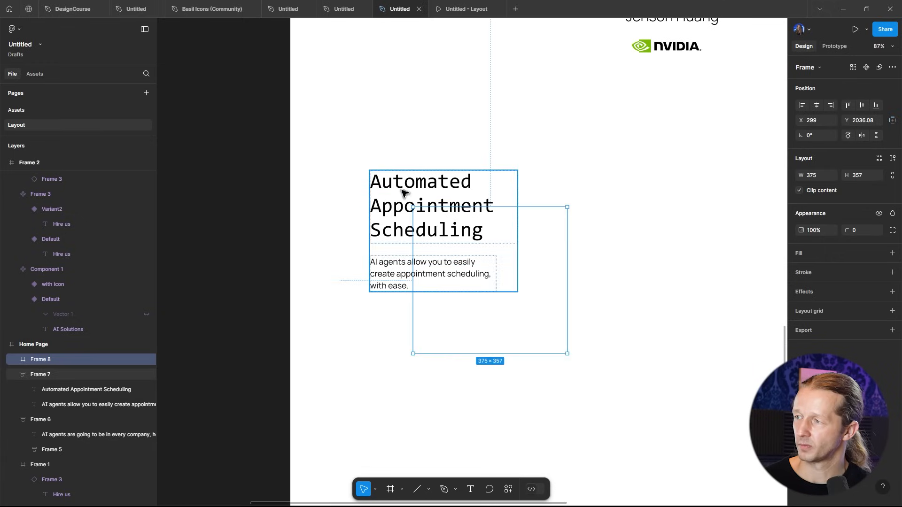
left_click(400, 189)
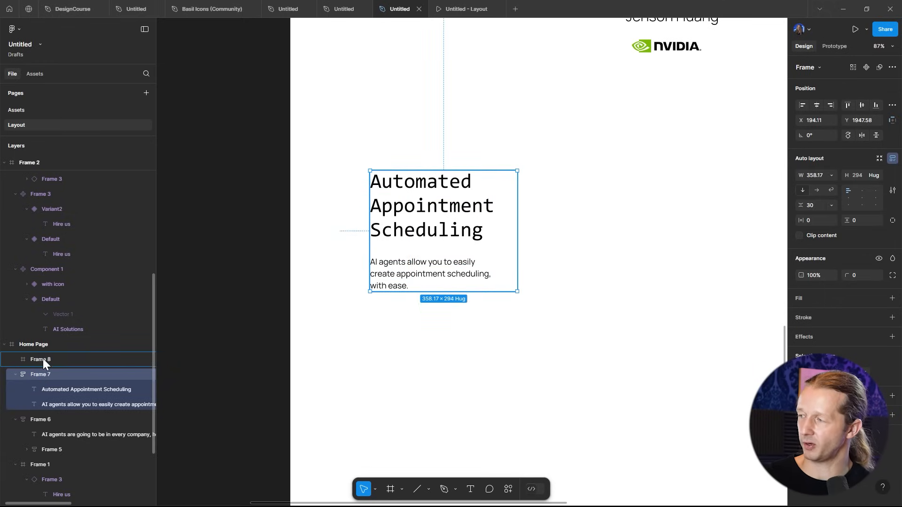
left_click_drag(43, 359, 44, 359)
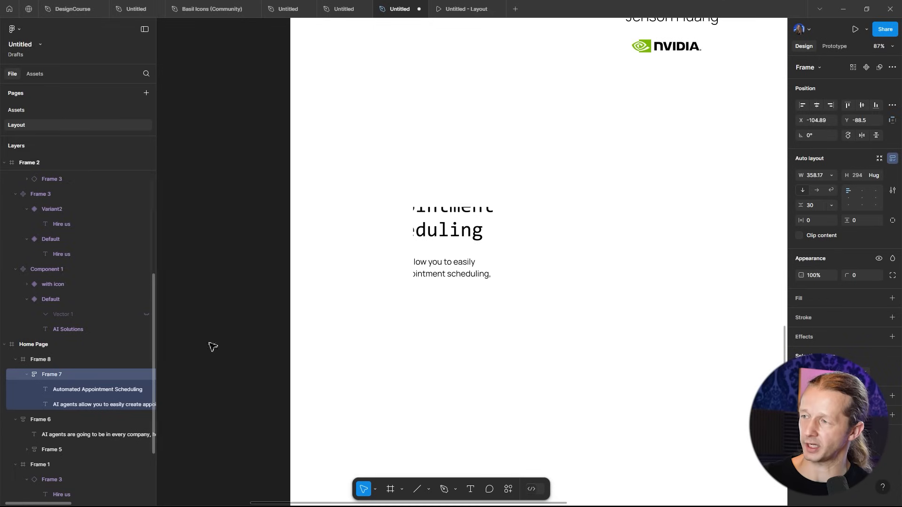
left_click(448, 248)
left_click_drag(479, 271, 540, 314)
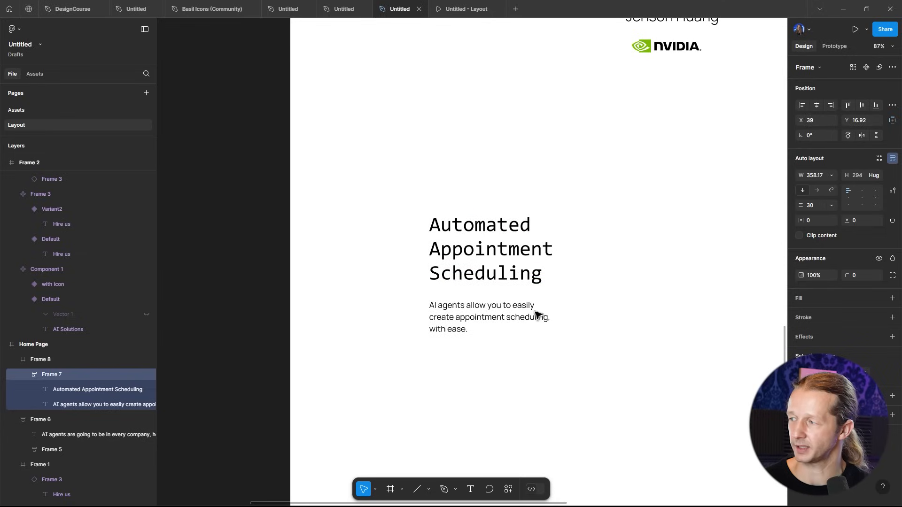
- Resize the outer frame to about 436 × 389 px and apply auto layout to it
left_click(28, 359)
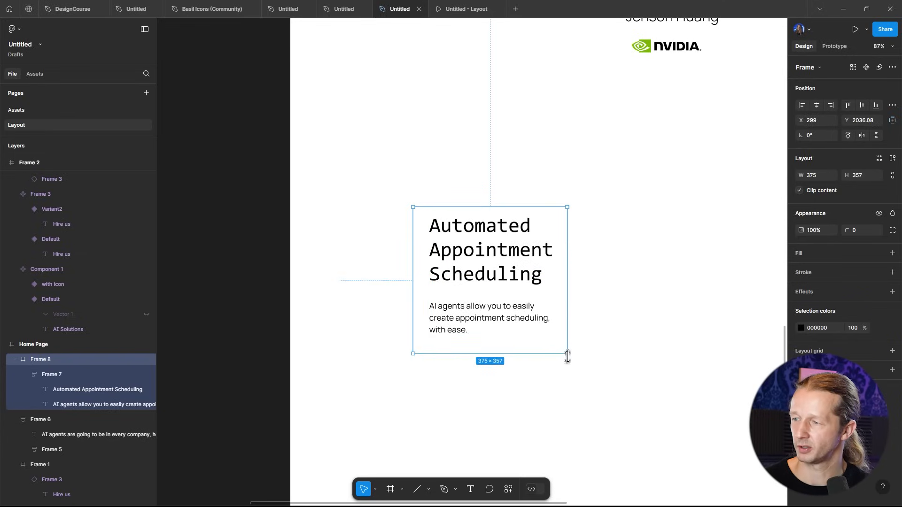
left_click_drag(569, 355, 593, 367)
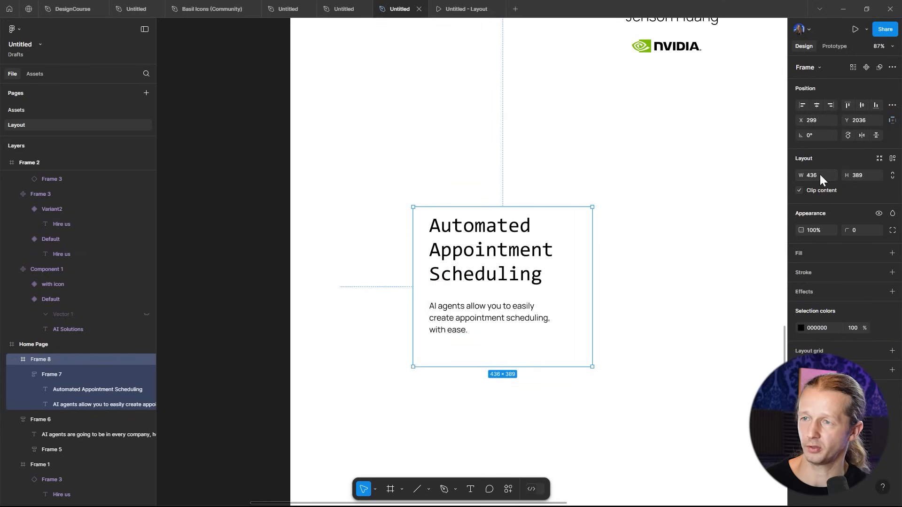
left_click(892, 160)
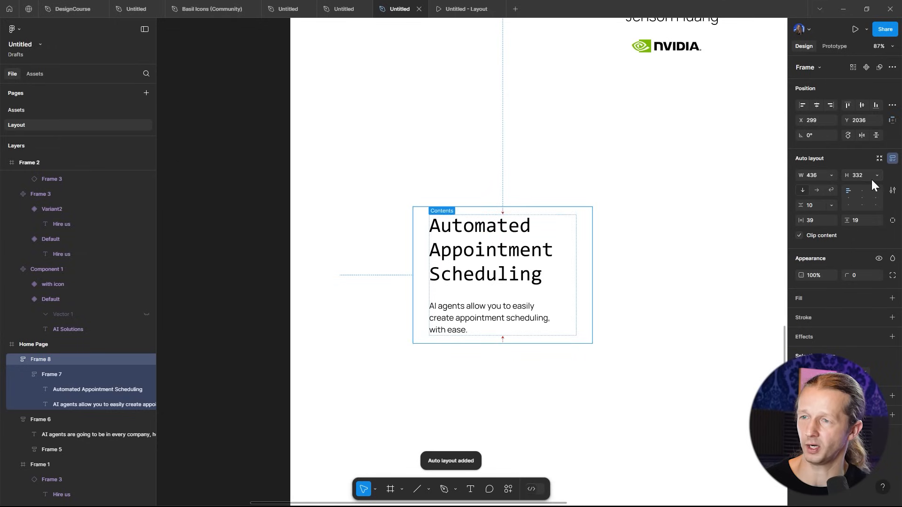
- Rename the outer frame Card and set its width to hug its contents
double_click(43, 358)
type("Card")
key("Return")
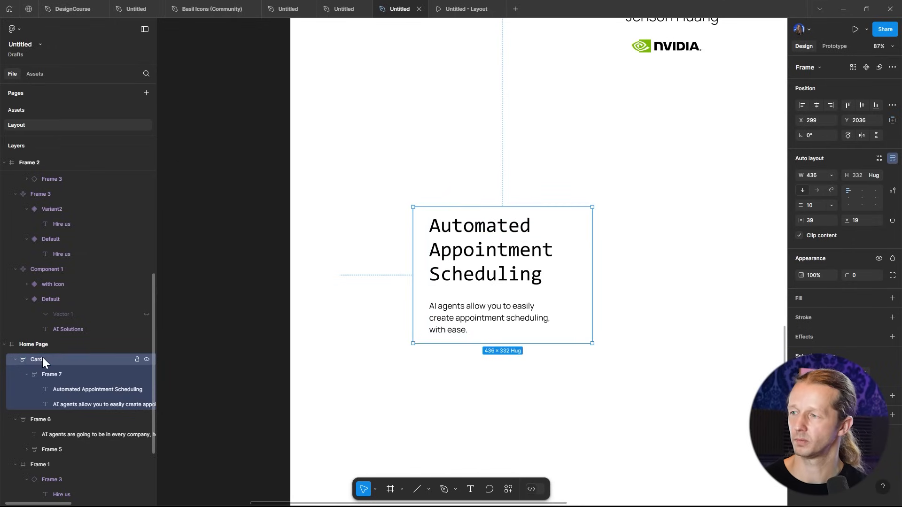
left_click(832, 175)
left_click(831, 186)
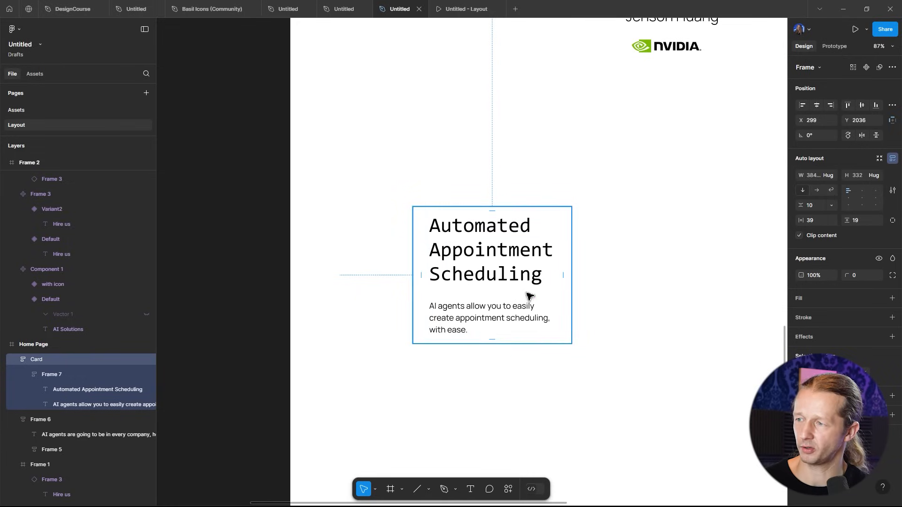
- Set the card's horizontal padding to 27
scroll(534, 291, "up", 5, "ctrl")
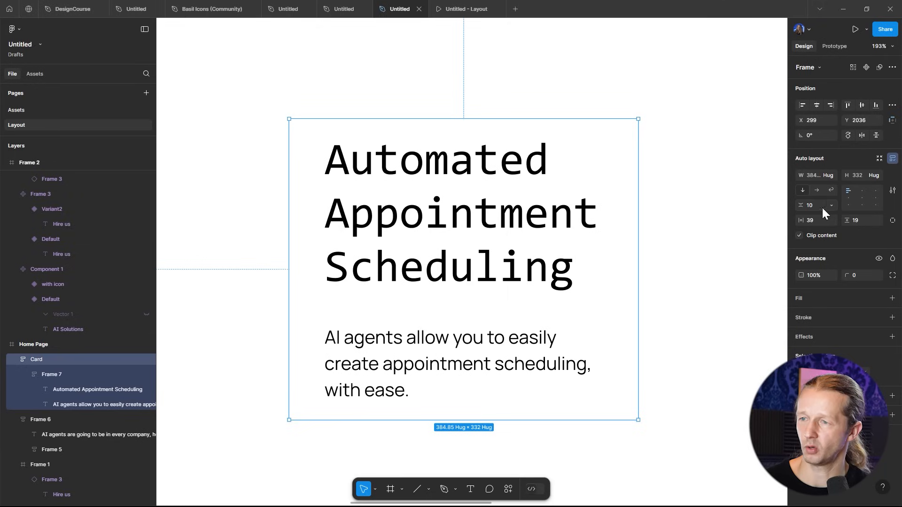
mouse_move(626, 268)
left_mouse_down()
mouse_move(619, 271)
mouse_move(635, 278)
left_mouse_up()
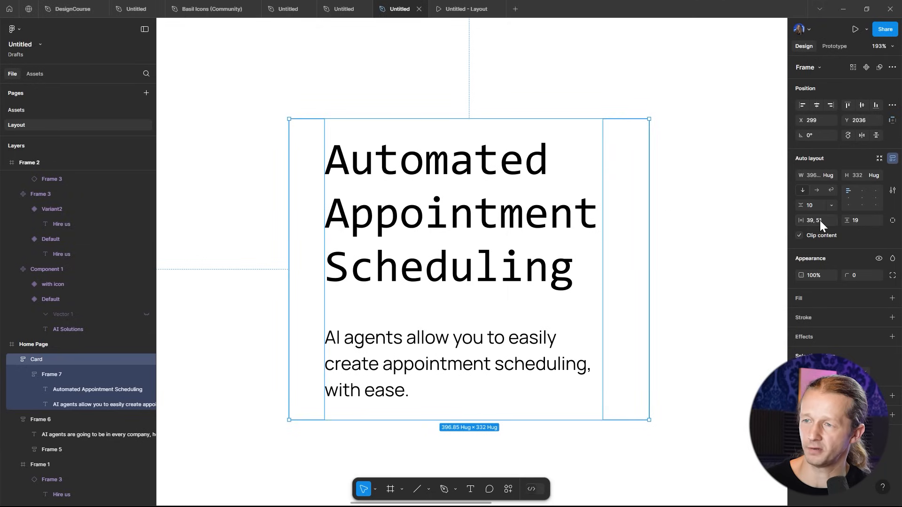
mouse_move(802, 220)
left_mouse_down()
mouse_move(841, 215)
mouse_move(789, 220)
left_mouse_up()
key("Escape")
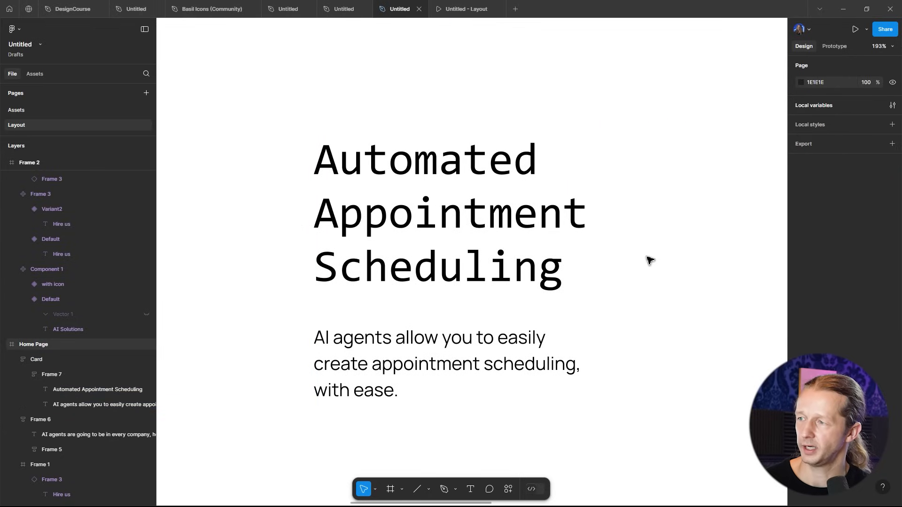
- Add a white FFFFFF fill to the card
scroll(648, 258, "down", 5)
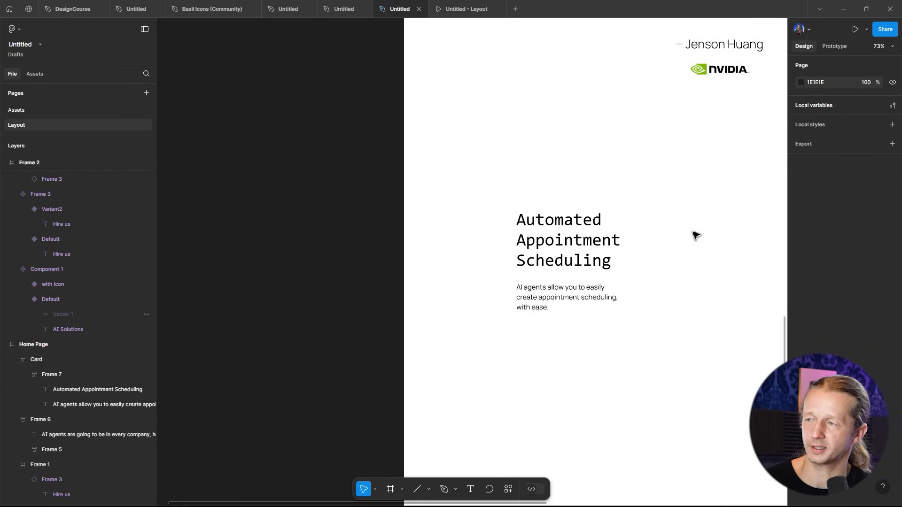
left_click(609, 238)
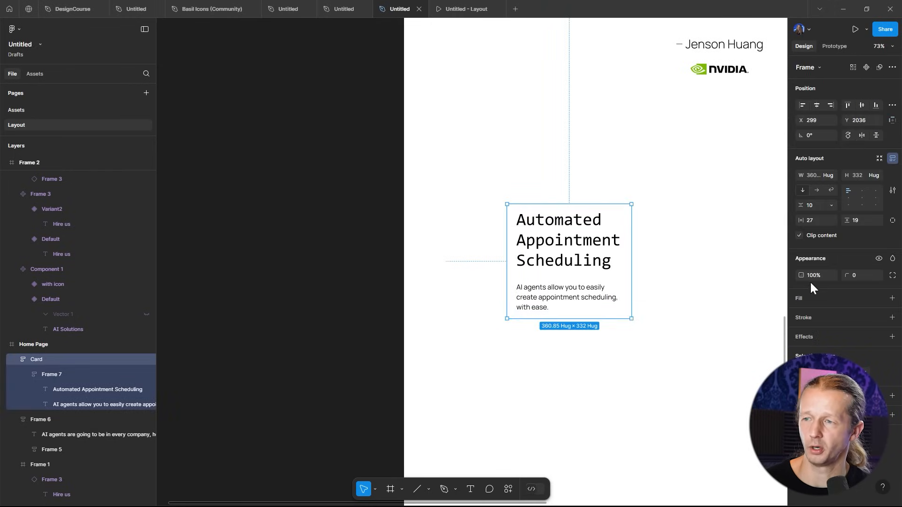
left_click(892, 299)
left_click(801, 315)
left_click_drag(676, 275, 649, 269)
left_click(849, 250)
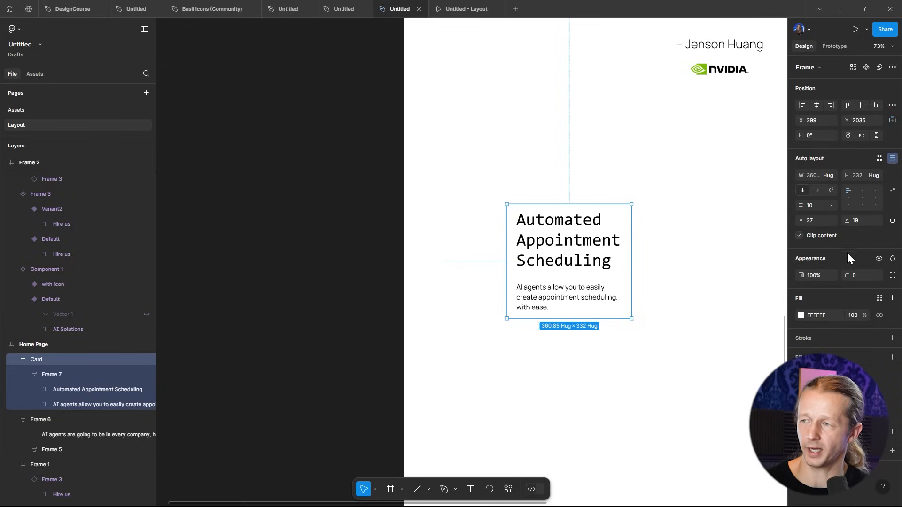
- Add a drop shadow to the card with Y offset 0 and blur 91.1, and set its corner radius to 7
left_click(893, 359)
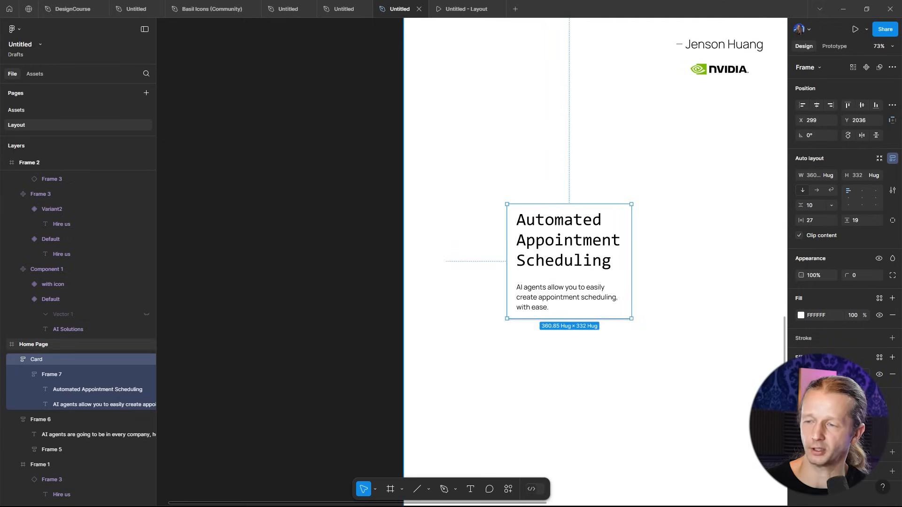
left_click(725, 340)
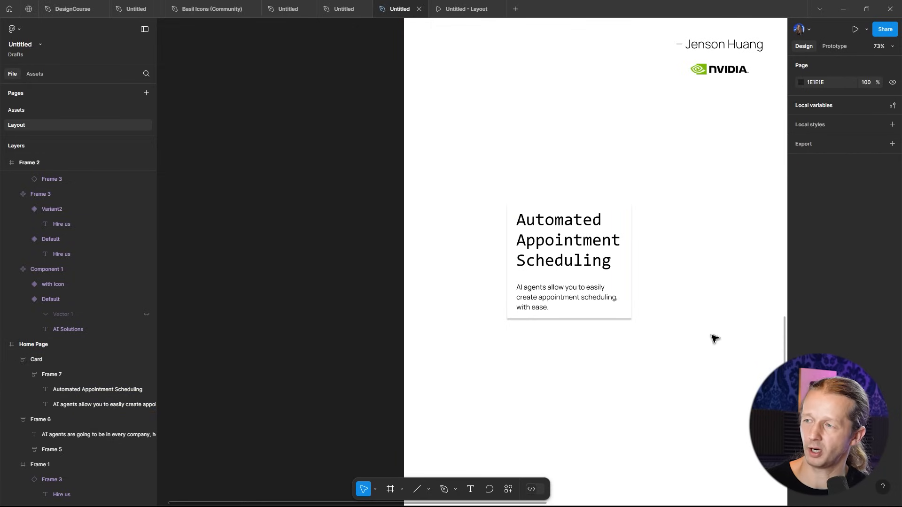
scroll(638, 358, "up", 5)
left_click_drag(698, 235, 672, 334)
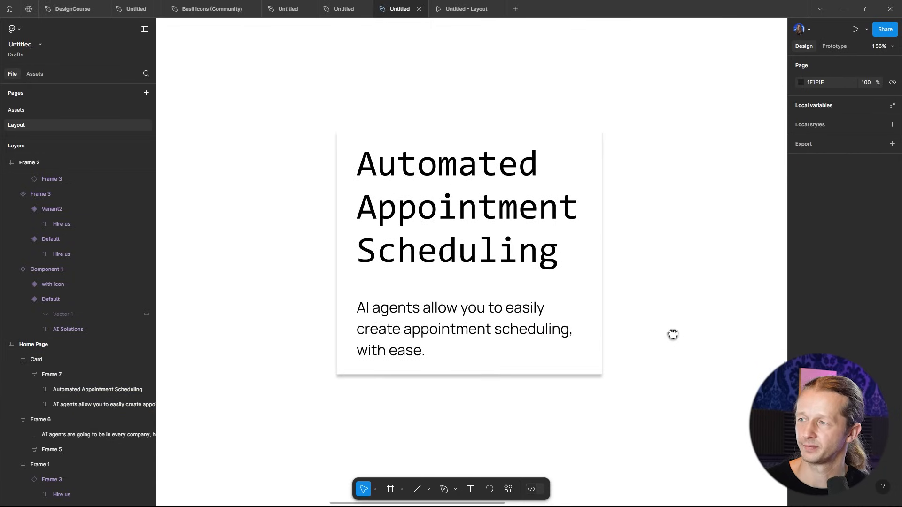
left_click(520, 264)
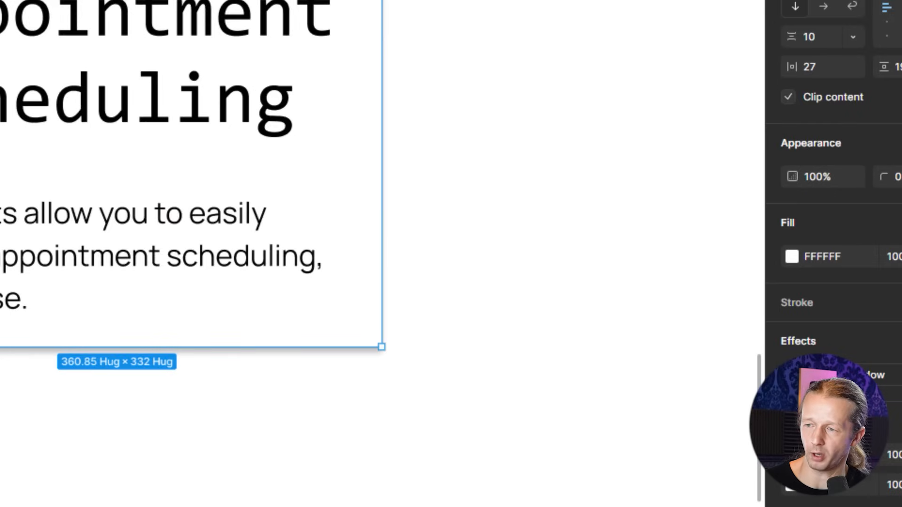
left_click(792, 375)
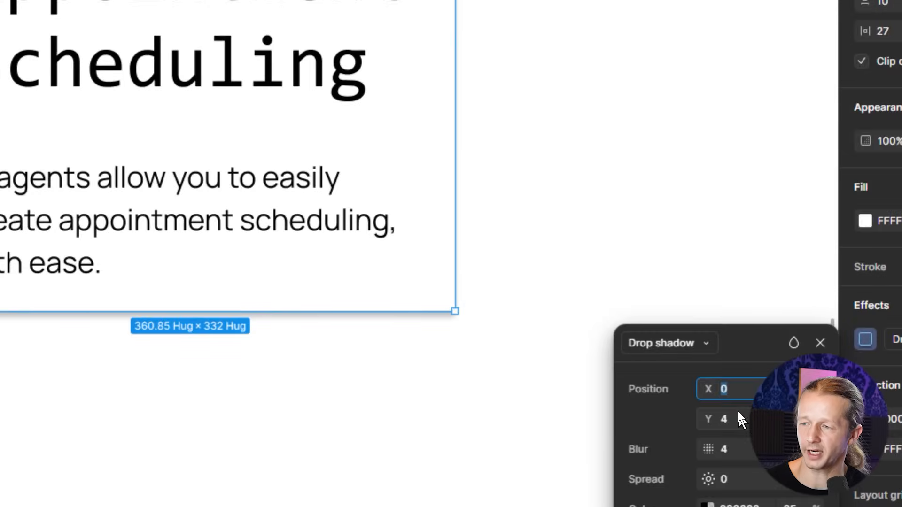
left_click(747, 330)
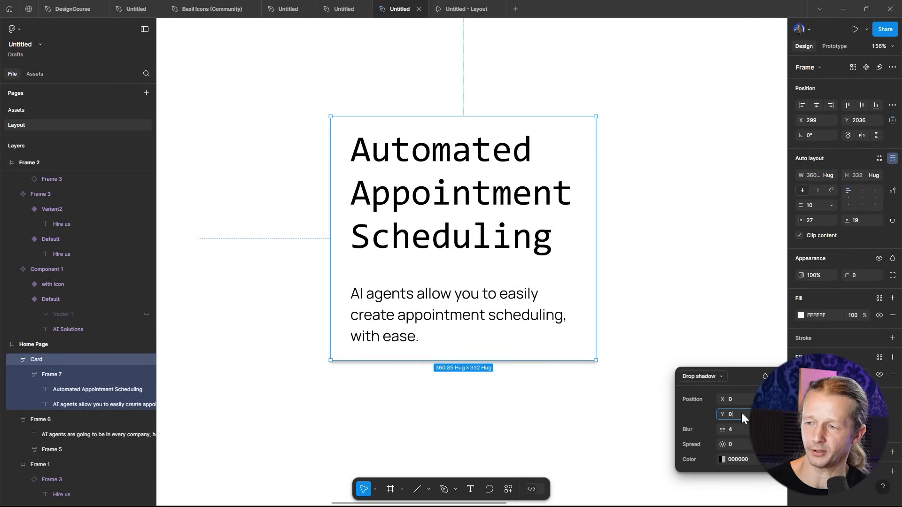
type("0")
key("Return")
left_click_drag(722, 429, 229, 363)
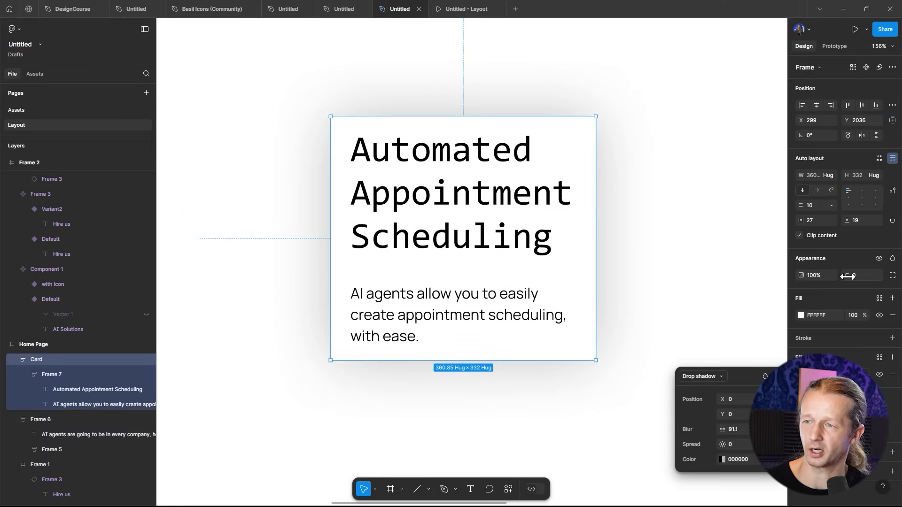
left_click_drag(848, 277, 14, 275)
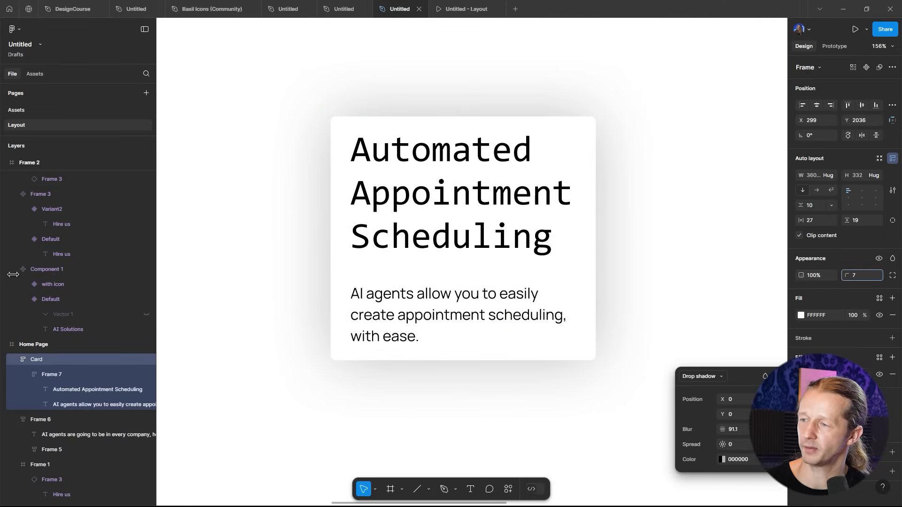
left_click(710, 163)
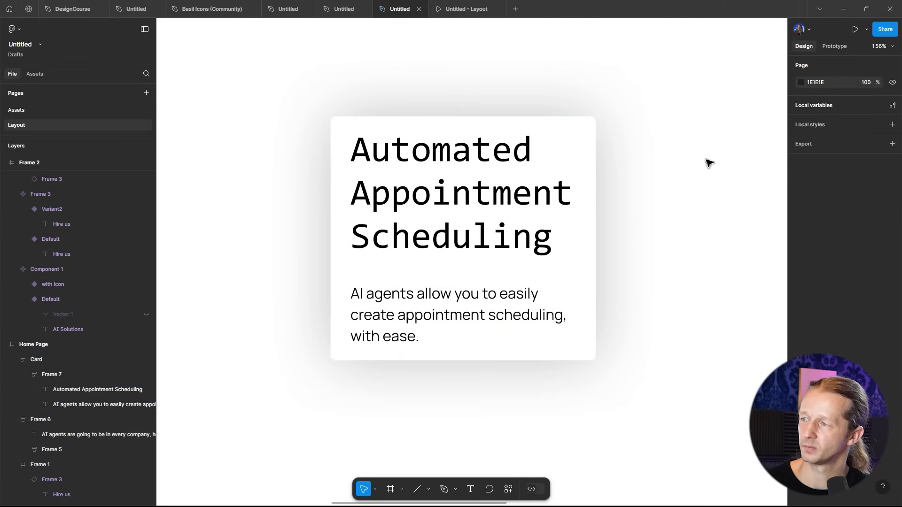
- Adjust the color of the card's drop shadow
left_click(586, 177)
left_click(802, 375)
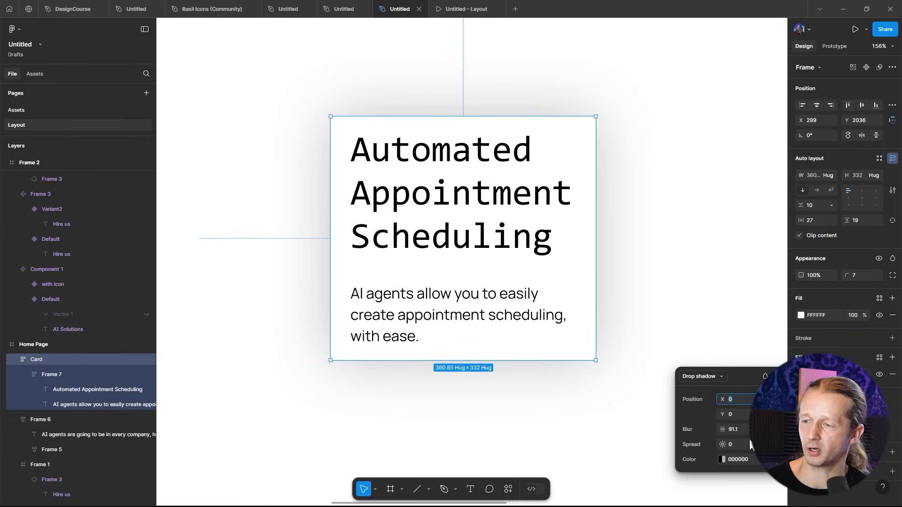
left_click(722, 459)
left_click_drag(608, 404, 600, 405)
left_click(664, 203)
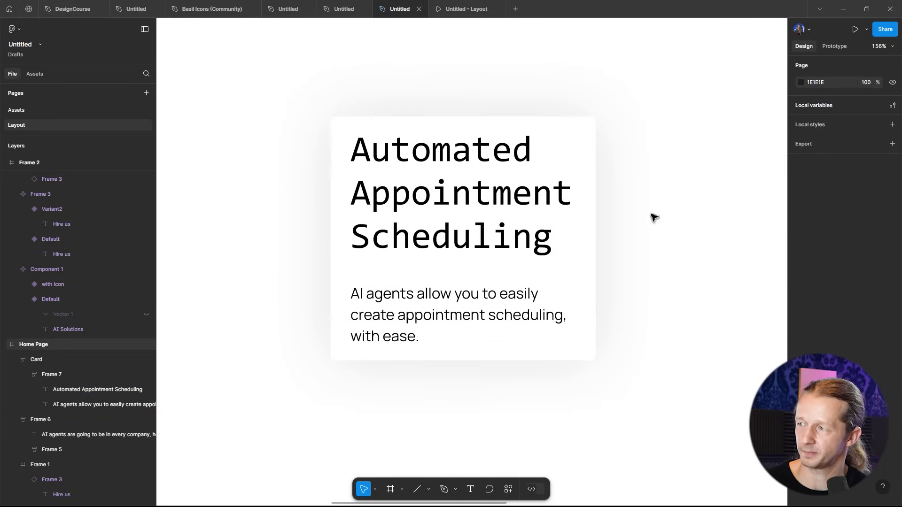
- Resize the card to about 388 × 384 px and center its content vertically
scroll(664, 206, "down", 5)
left_click_drag(663, 214, 587, 234)
left_click(548, 275)
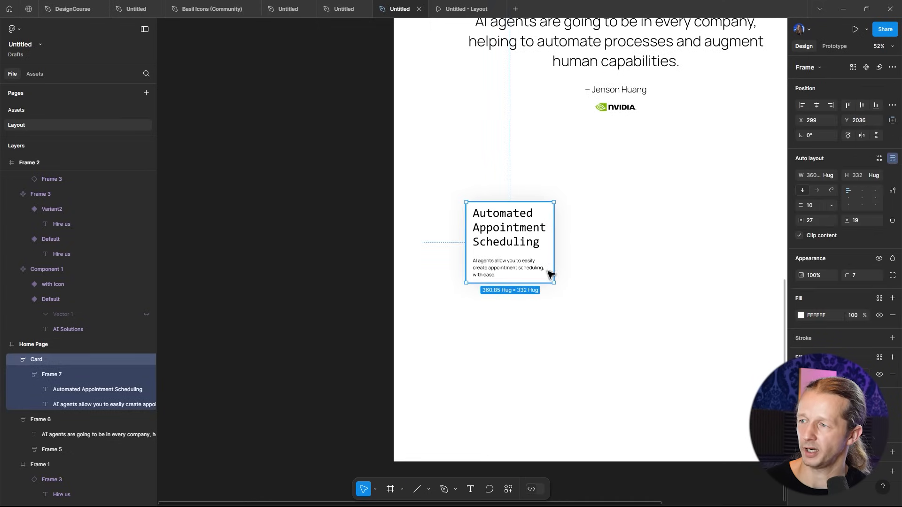
left_click_drag(554, 283, 561, 296)
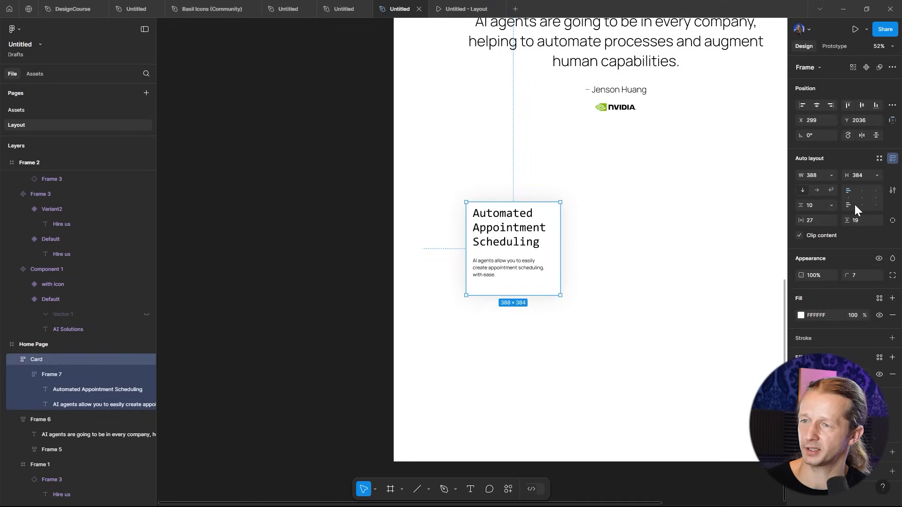
left_click(862, 199)
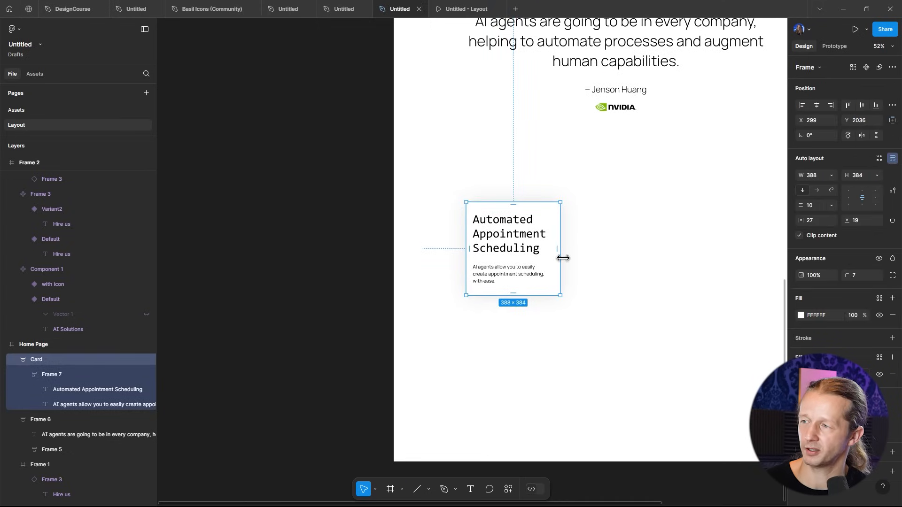
- Increase the card's left padding to 39
left_click_drag(475, 252, 484, 246)
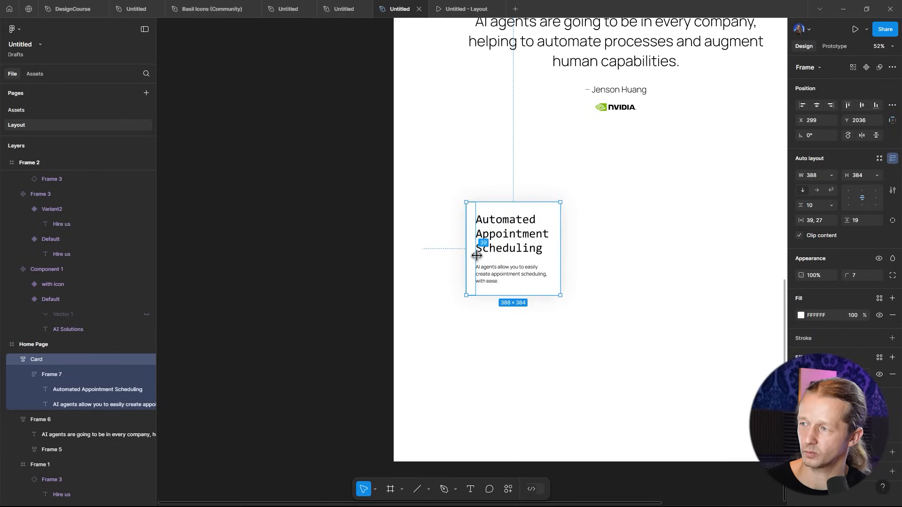
left_click(640, 238)
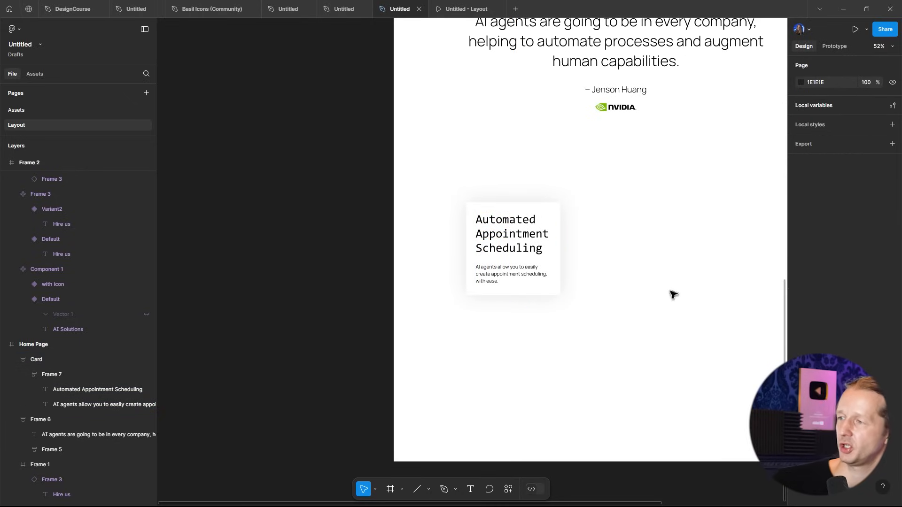
left_click(520, 252)
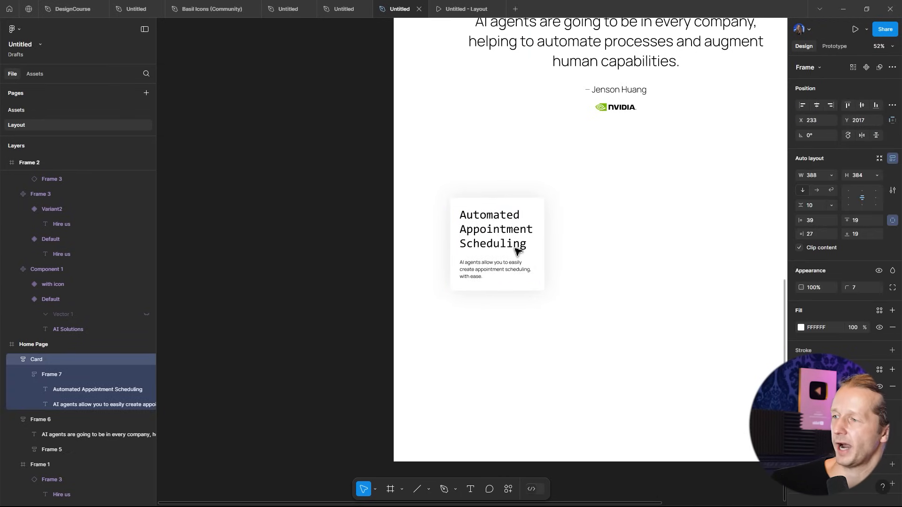
scroll(539, 246, "down", 4)
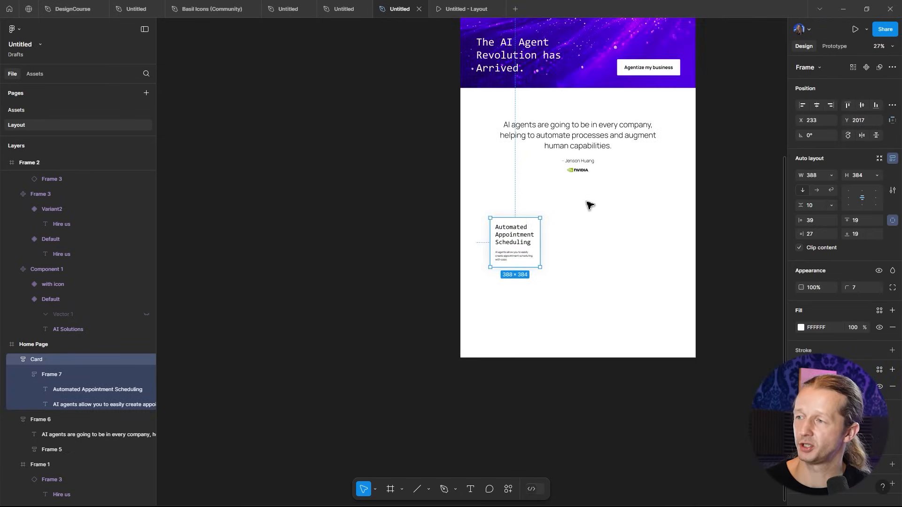
left_click(586, 217)
scroll(510, 241, "up", 5)
left_click_drag(517, 238, 637, 238)
left_click(653, 322)
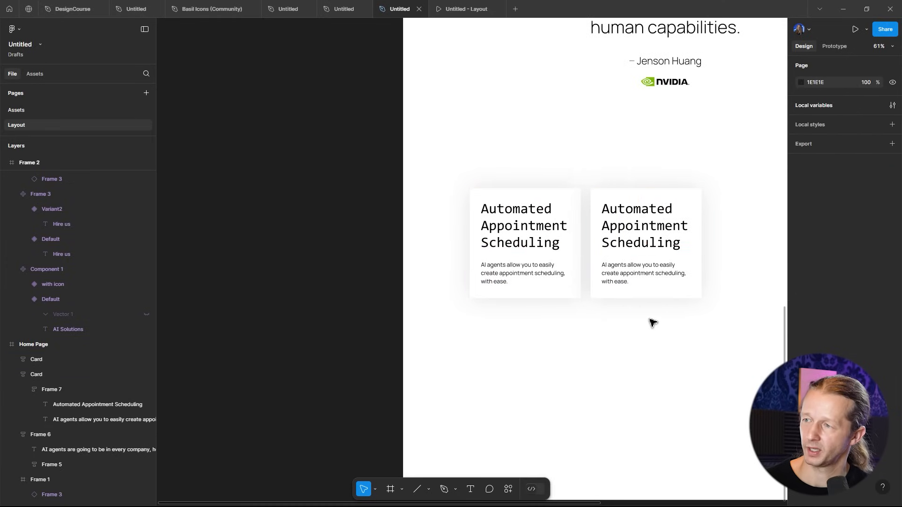
left_click(640, 249)
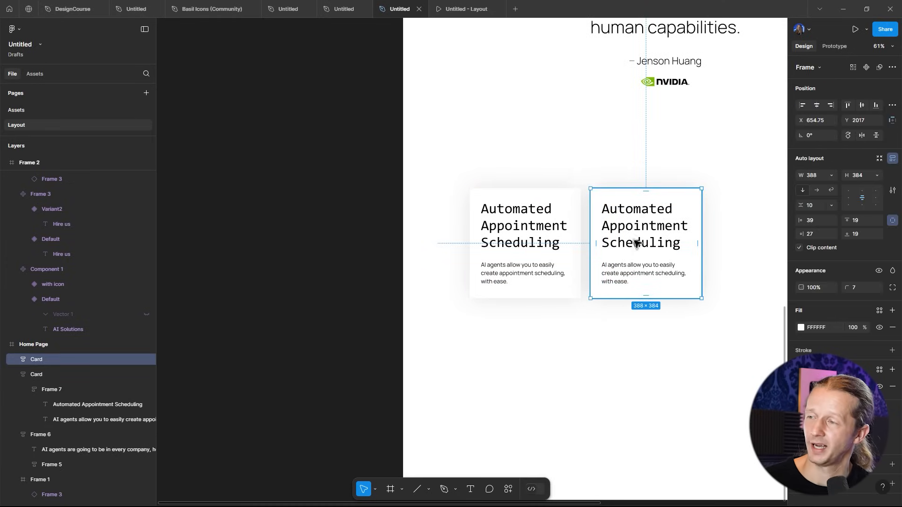
key("Delete")
- Turn the card into a component named Card
left_click(555, 245)
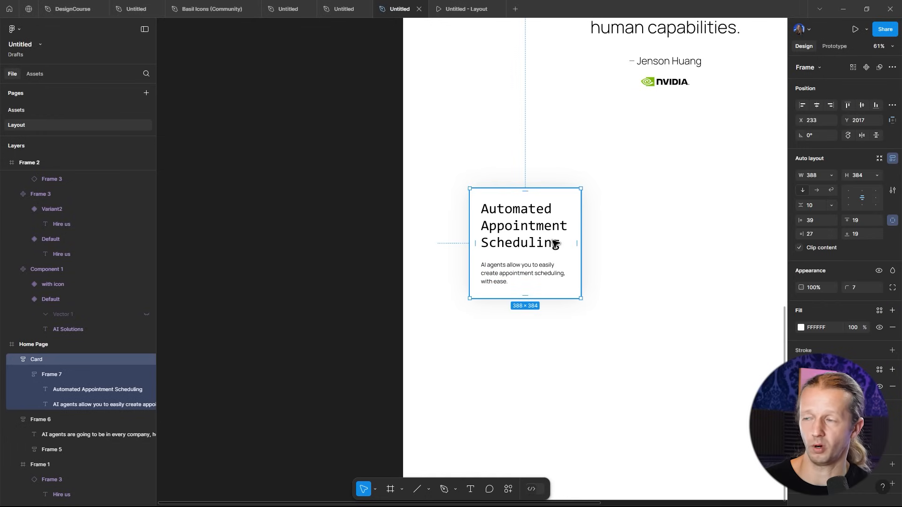
scroll(518, 252, "down", 5)
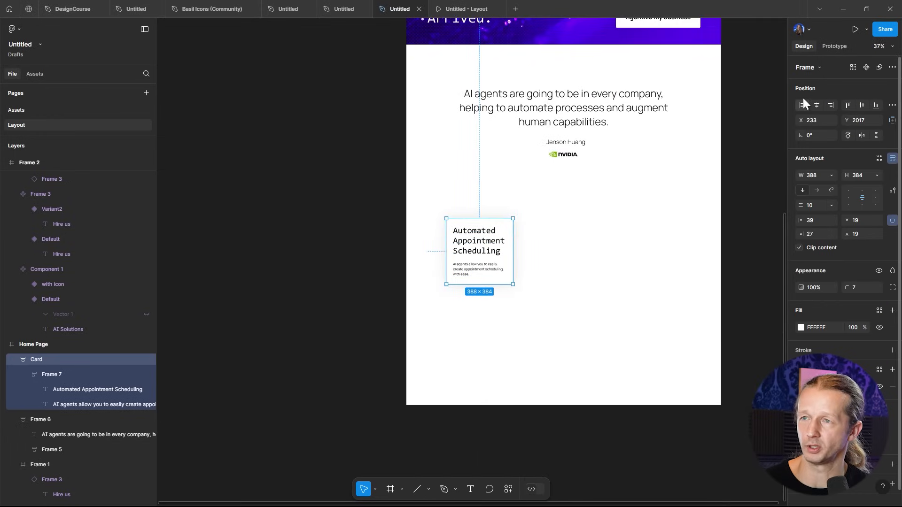
left_click(867, 67)
scroll(514, 239, "down", 5)
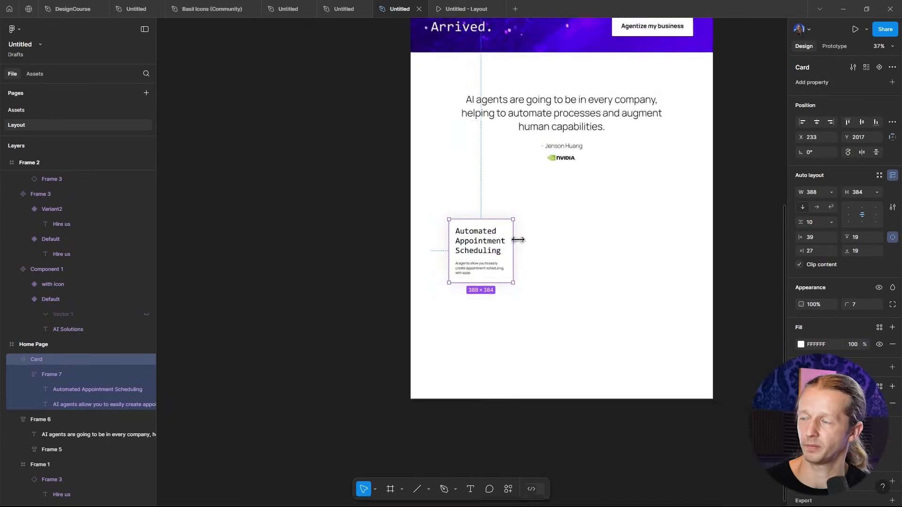
- Move the Card component out of the home page onto the empty canvas to its left
left_click_drag(565, 372, 561, 368)
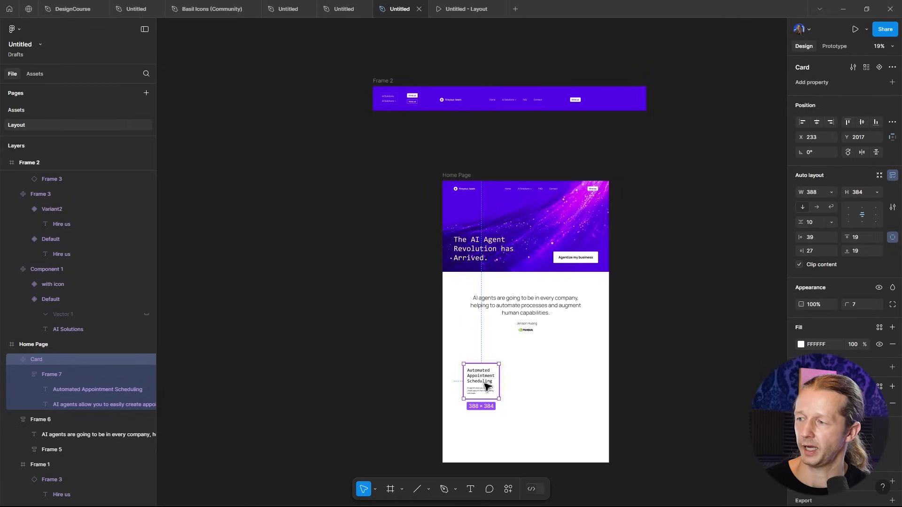
left_click_drag(487, 386, 316, 253)
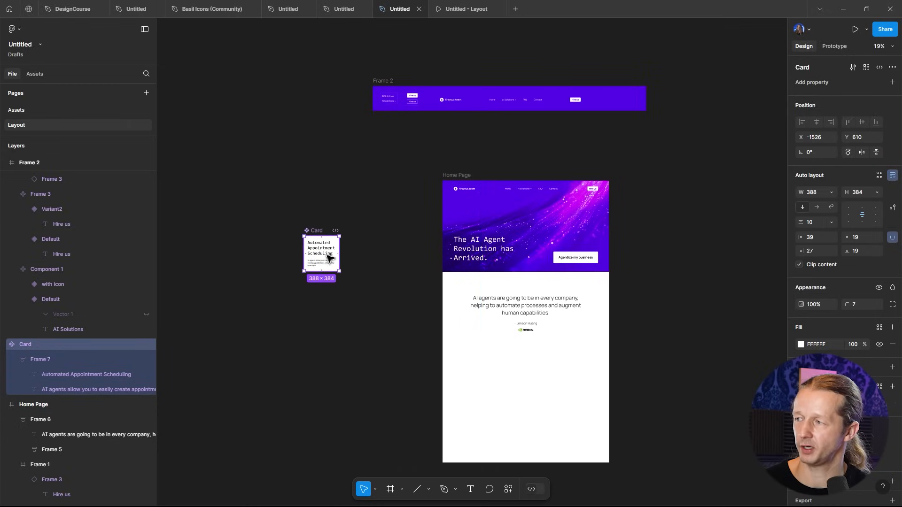
- Draw a frame about 1433 × 1744 around the Card component and place the card near the frame's top-left
key("f")
left_click_drag(282, 212, 413, 370)
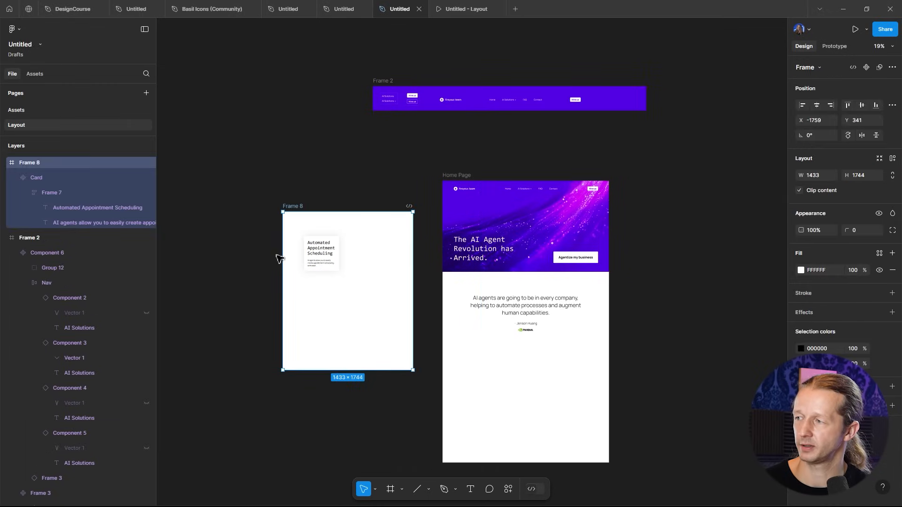
left_click(337, 255)
scroll(275, 275, "up", 5)
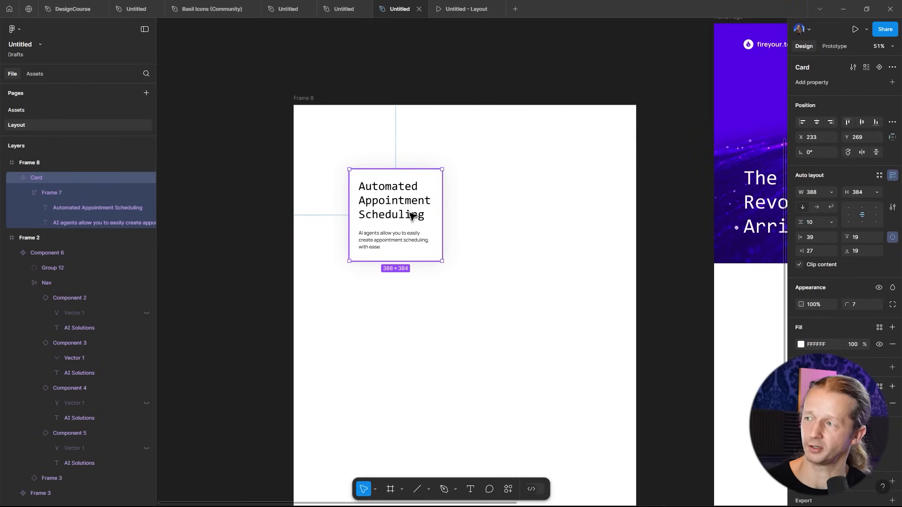
left_click_drag(391, 216, 383, 199)
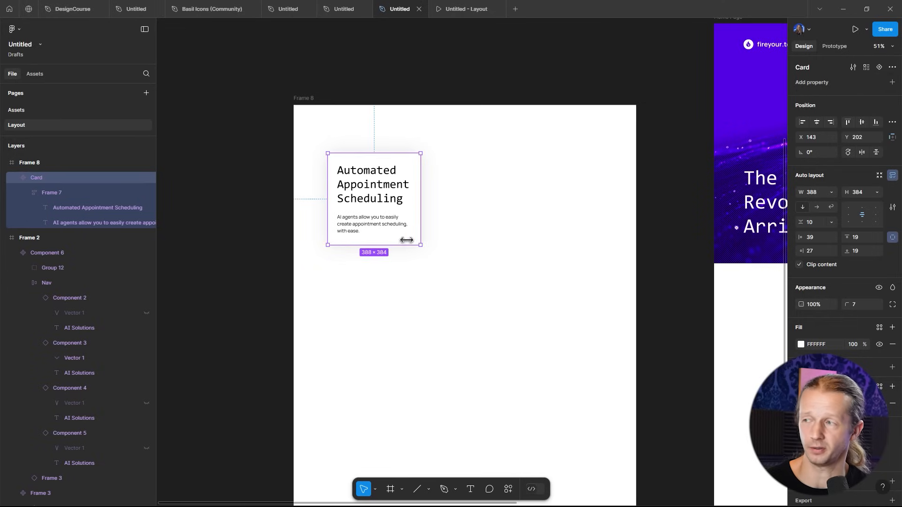
- Place an instance of the Card component from the file's assets into the home page below the quote
scroll(418, 233, "down", 5)
left_click_drag(478, 268, 395, 236)
scroll(553, 324, "up", 2)
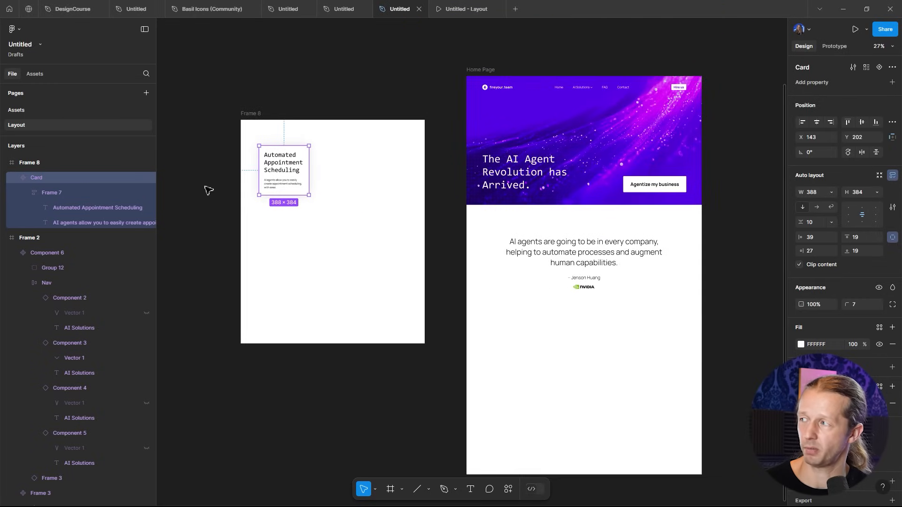
left_click(35, 74)
left_click_drag(115, 216, 513, 344)
scroll(513, 345, "up", 5)
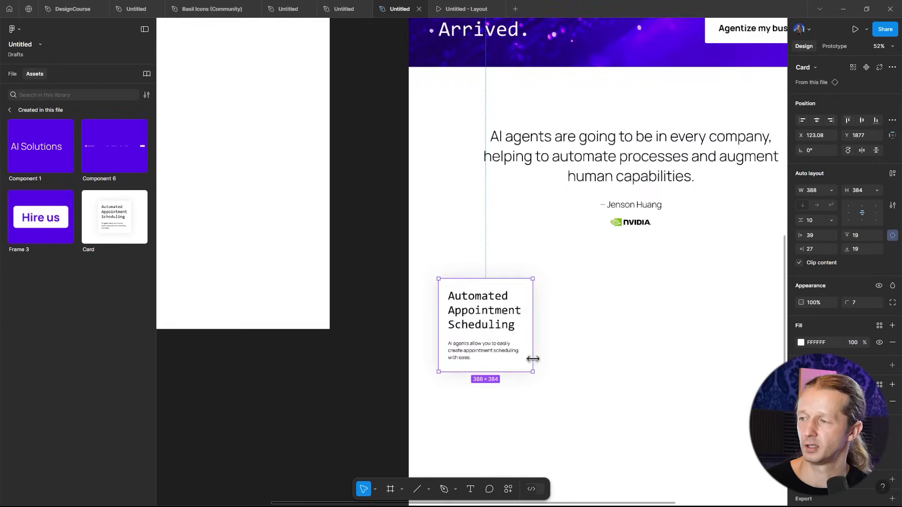
- Duplicate the card instance beside itself and wrap both cards in a horizontal auto layout
left_click_drag(470, 258, 509, 266)
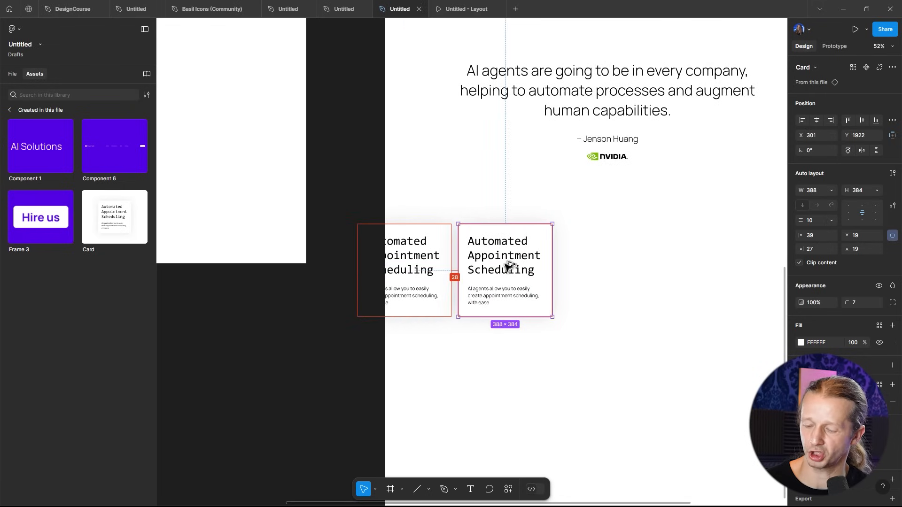
left_click(444, 260, "shift")
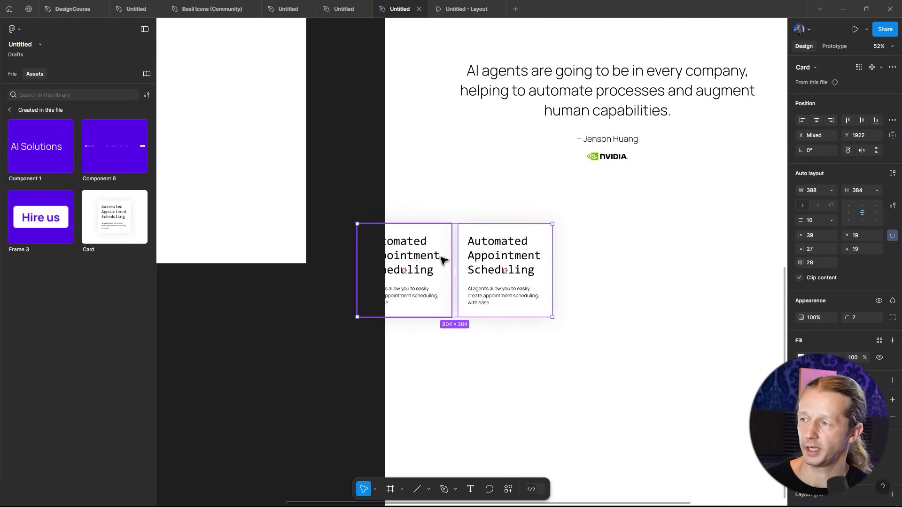
left_click(892, 174)
- Duplicate the card three times to fill the auto layout row with five cards
left_click(518, 269)
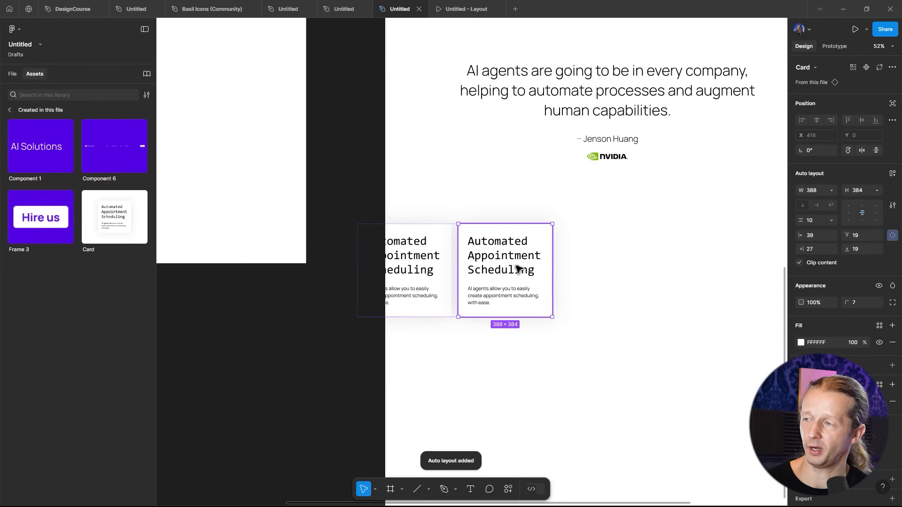
key("ctrl+d")
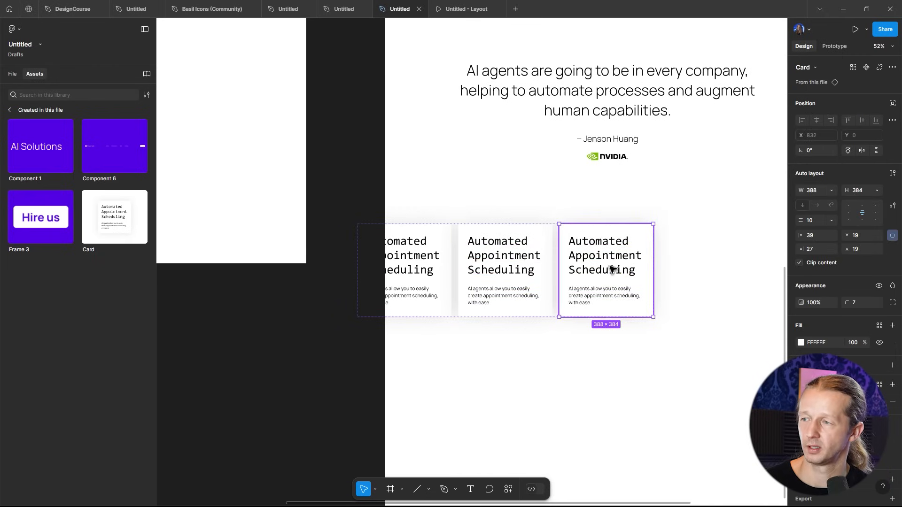
key("ctrl+d")
scroll(587, 267, "down", 5)
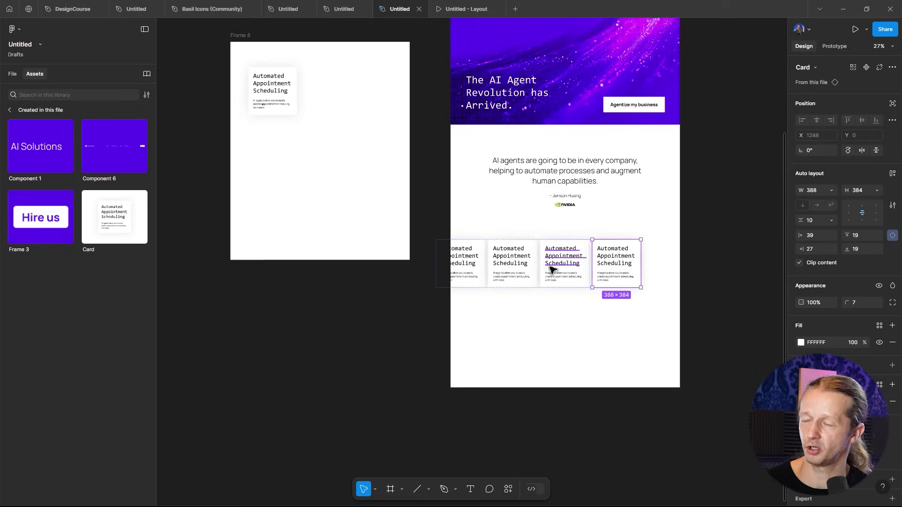
key("ctrl+d")
- Duplicate the whole card row to create a second row of cards below it
left_click(671, 356)
left_click(574, 263)
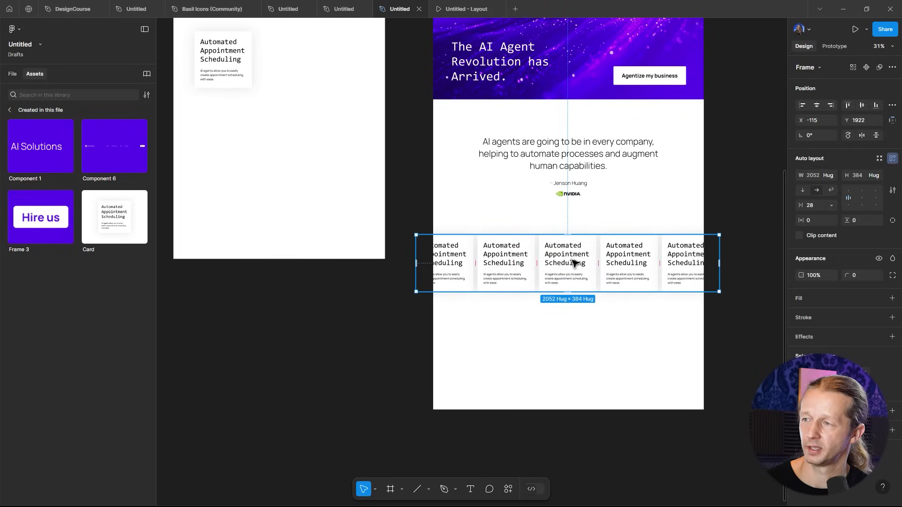
left_click_drag(578, 258, 576, 316)
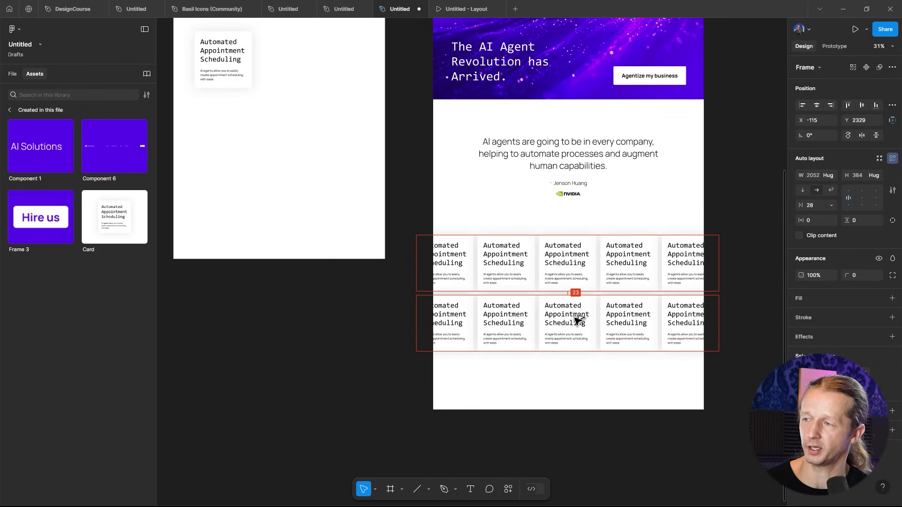
left_click_drag(516, 326, 525, 325)
left_click(648, 393)
scroll(538, 348, "up", 5)
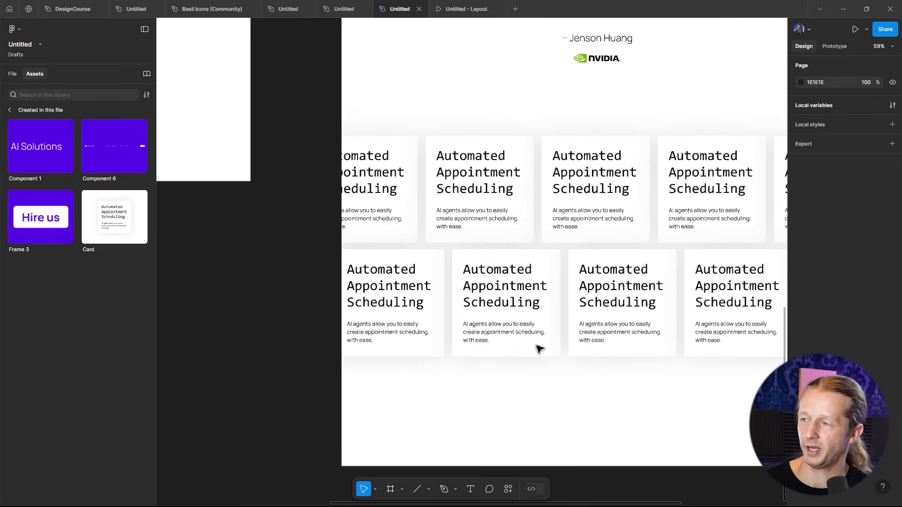
left_click(647, 308)
scroll(644, 309, "right", 5)
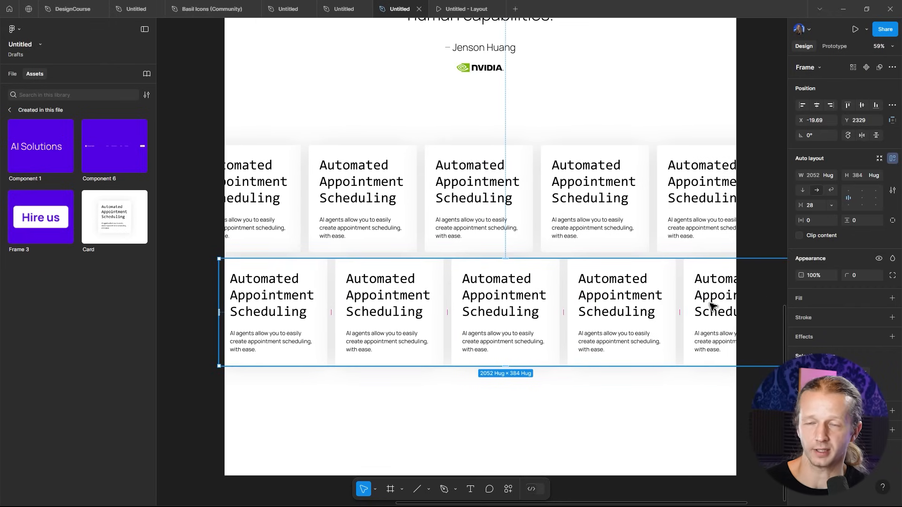
left_click_drag(713, 304, 638, 308)
key("ctrl+z")
left_click(419, 210)
left_click_drag(450, 205, 507, 203)
double_click(350, 191)
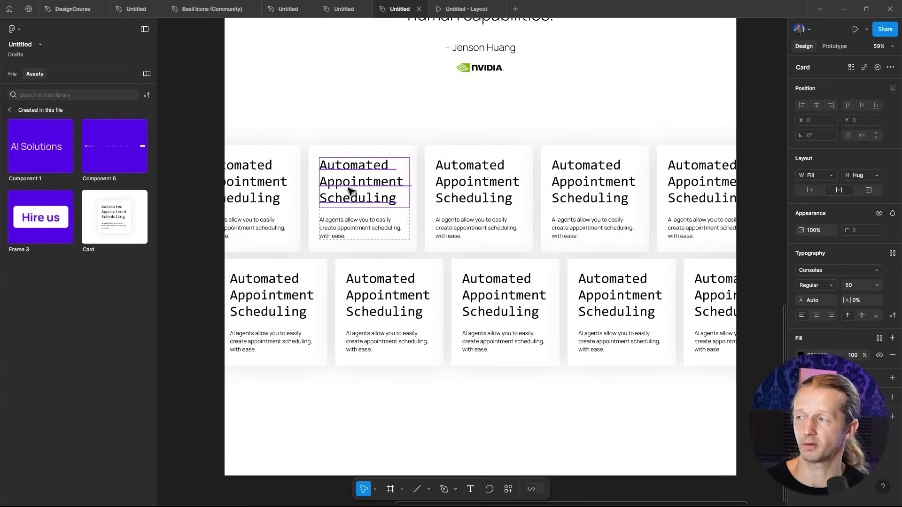
double_click(349, 190)
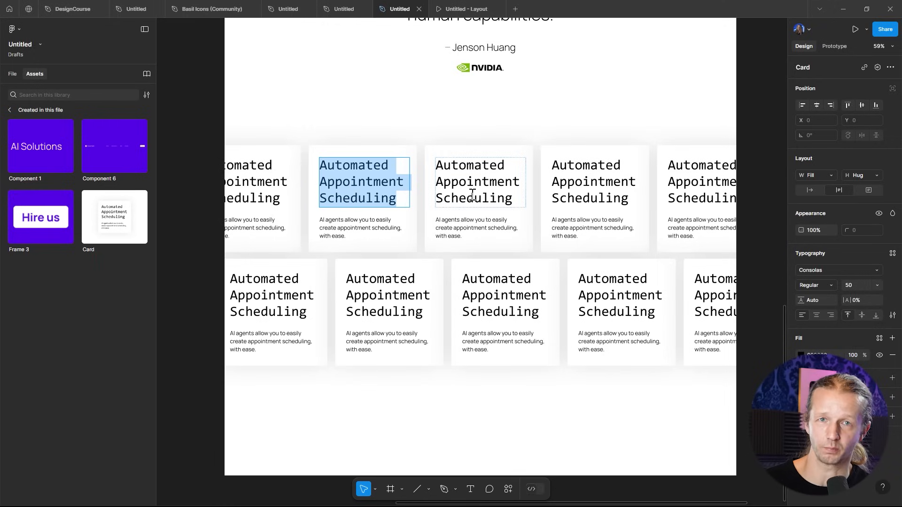
key("Escape")
key("Escape")
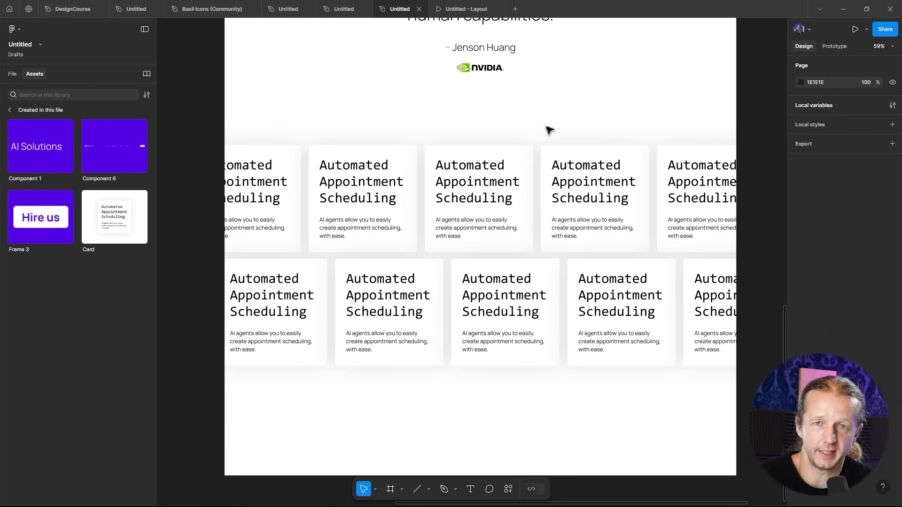
- Extend the Home Page frame's height to 3694 to make room below the cards
scroll(564, 212, "down", 5, "ctrl")
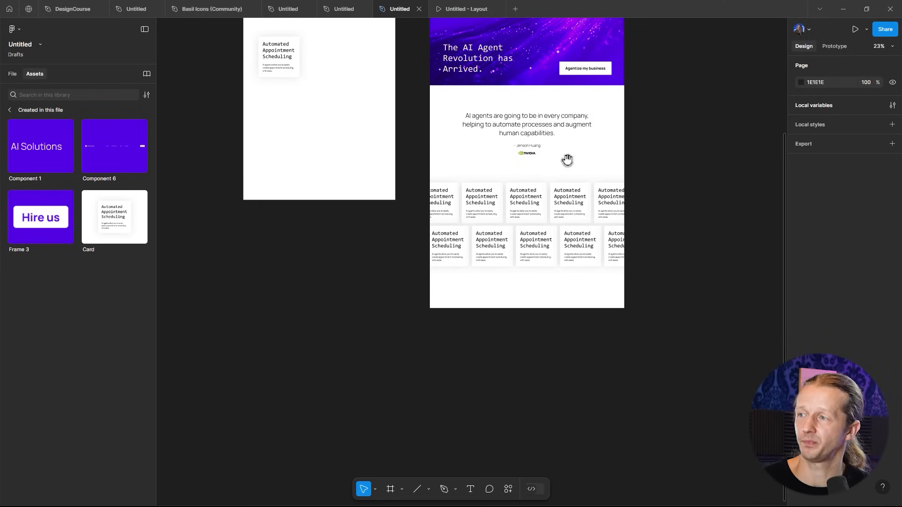
scroll(568, 161, "up", 2)
scroll(568, 161, "left", 2)
left_click(471, 48)
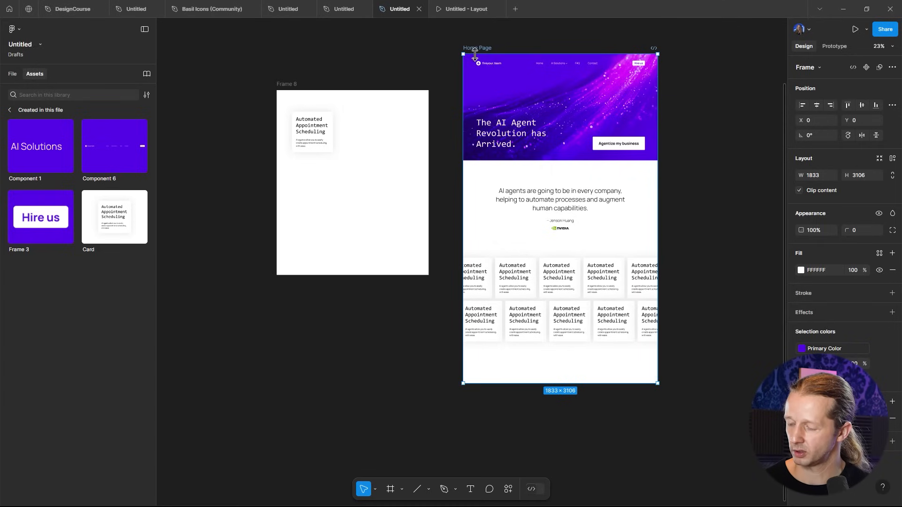
left_click(719, 298)
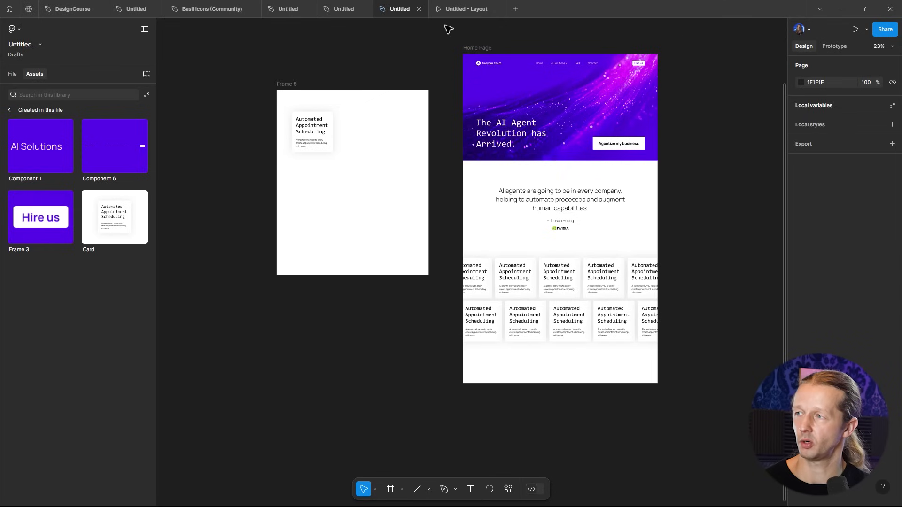
left_click(484, 48)
left_click_drag(593, 383, 595, 447)
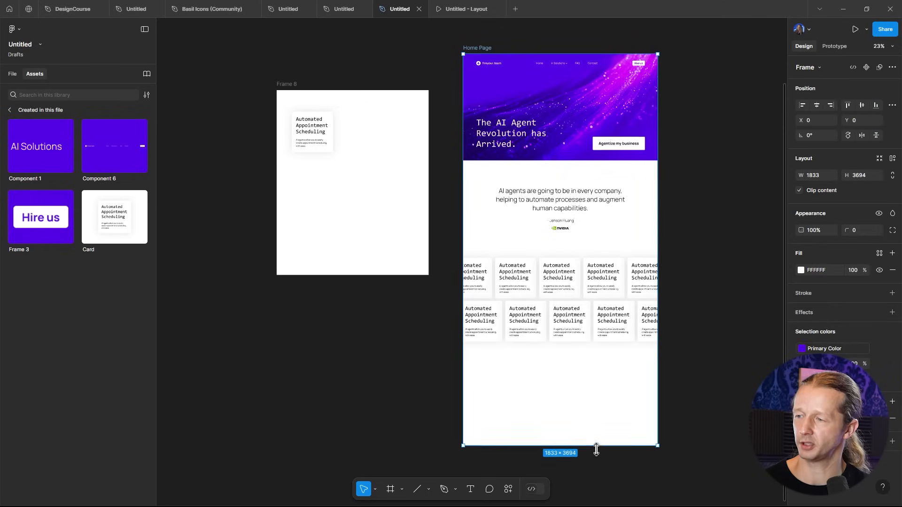
key("Escape")
- Add a text heading "Explore the many use-cases of AI" below the card rows
scroll(582, 401, "up", 10)
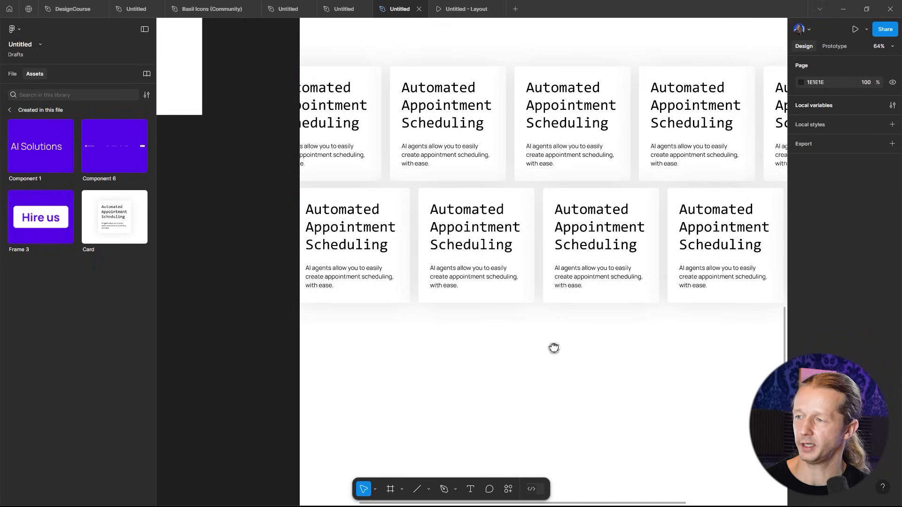
key("t")
left_click(494, 310)
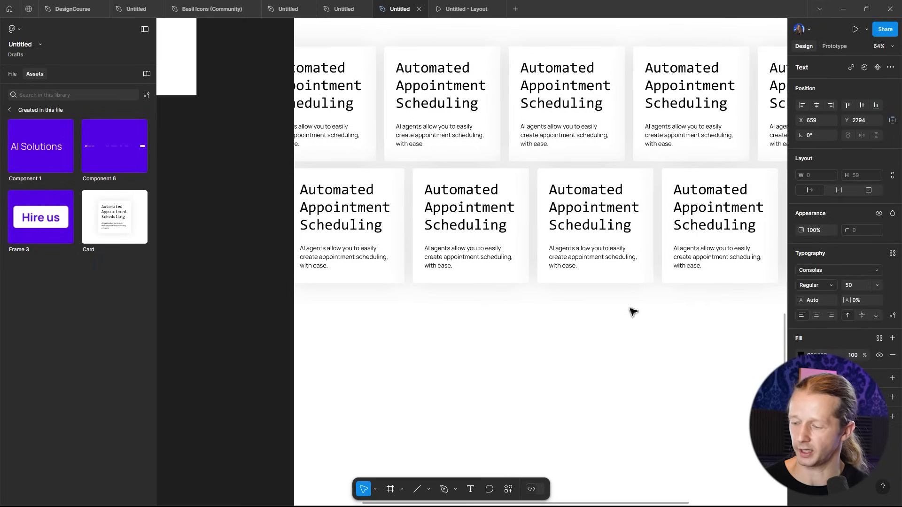
type("Explore th")
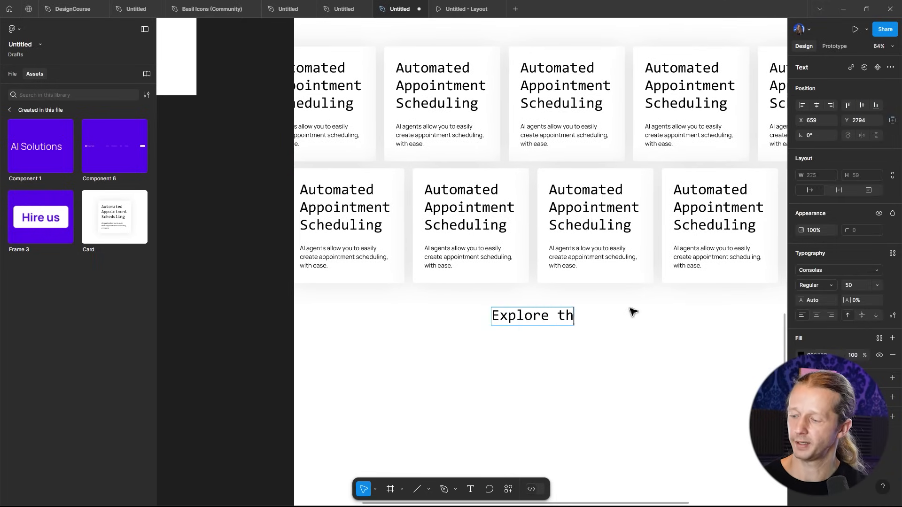
type("e many use-cases of AI")
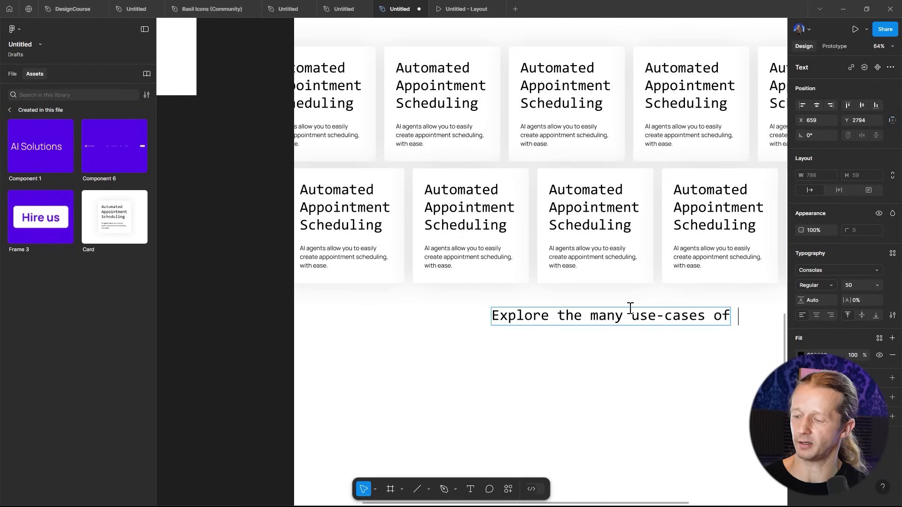
key("Escape")
- Change the heading's font to Manrope
left_click_drag(631, 307, 632, 311)
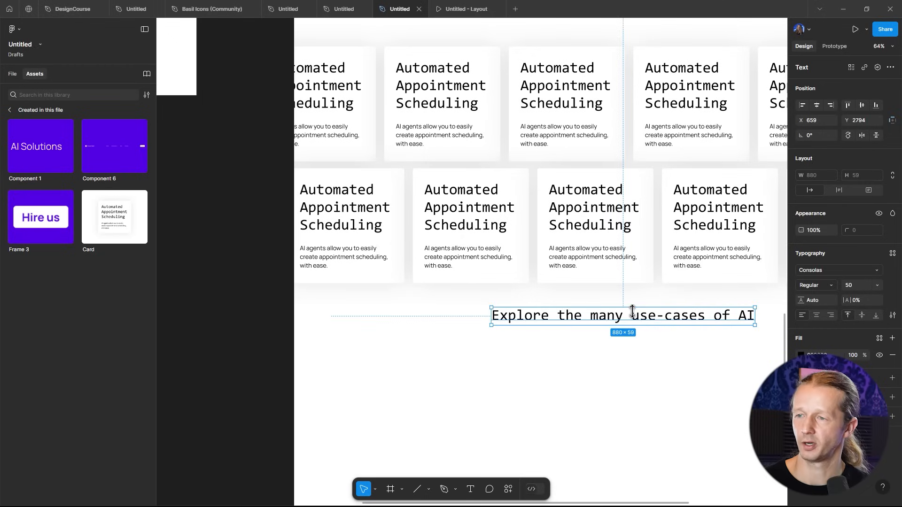
left_click(815, 270)
left_click(819, 270)
left_click(819, 270)
type("manrope")
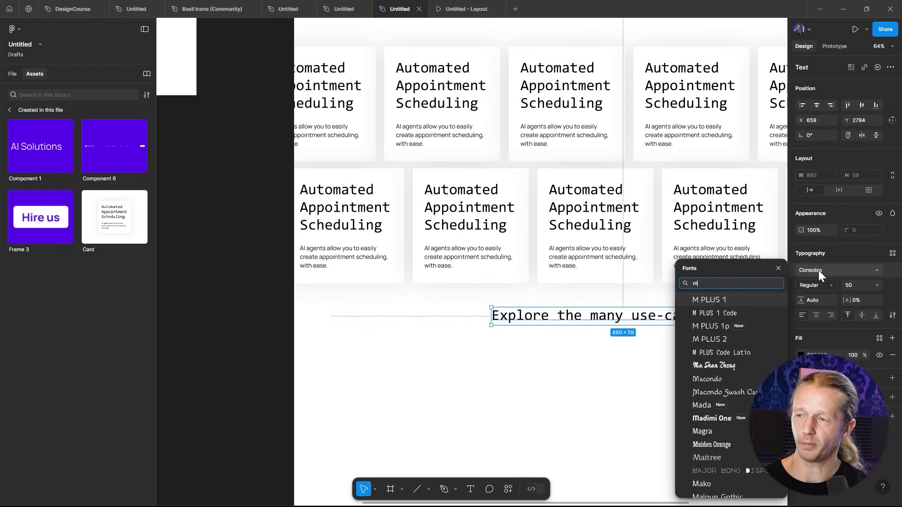
key("Return")
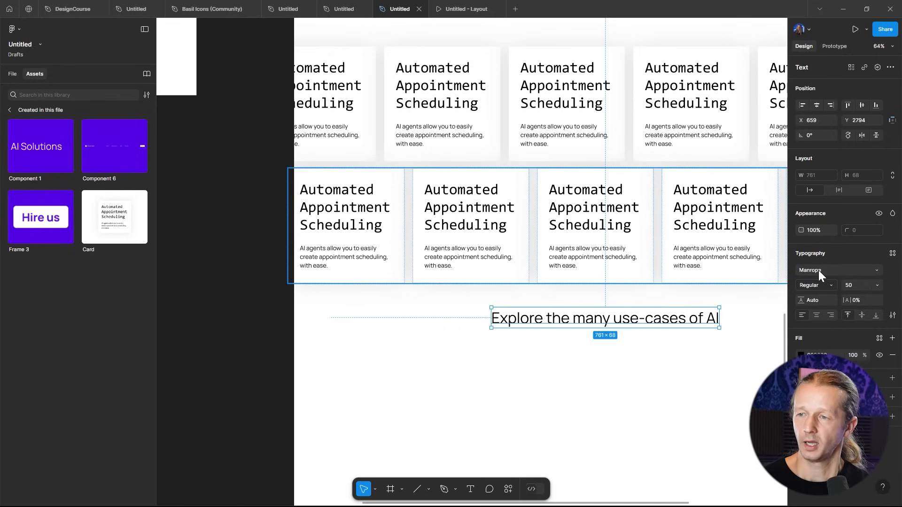
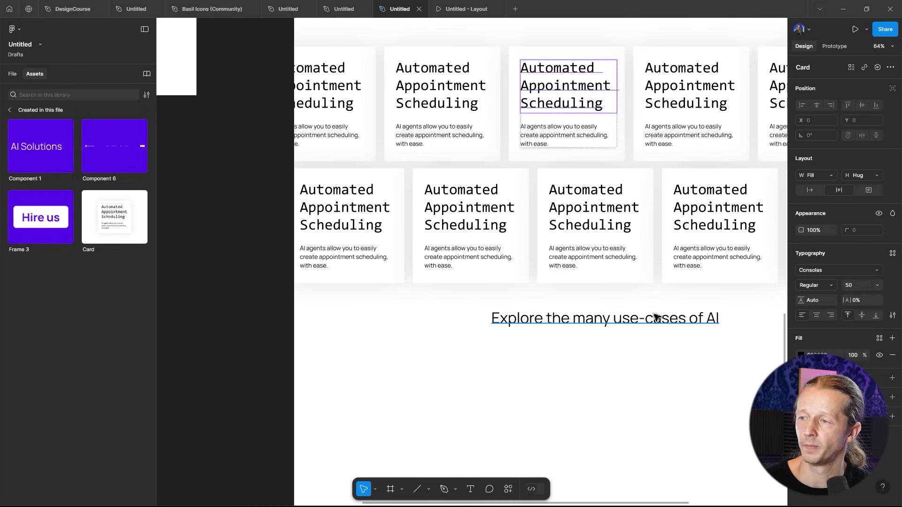
- Reduce the use-cases heading's font size to 36
scroll(650, 322, "right", 2)
left_click(606, 324)
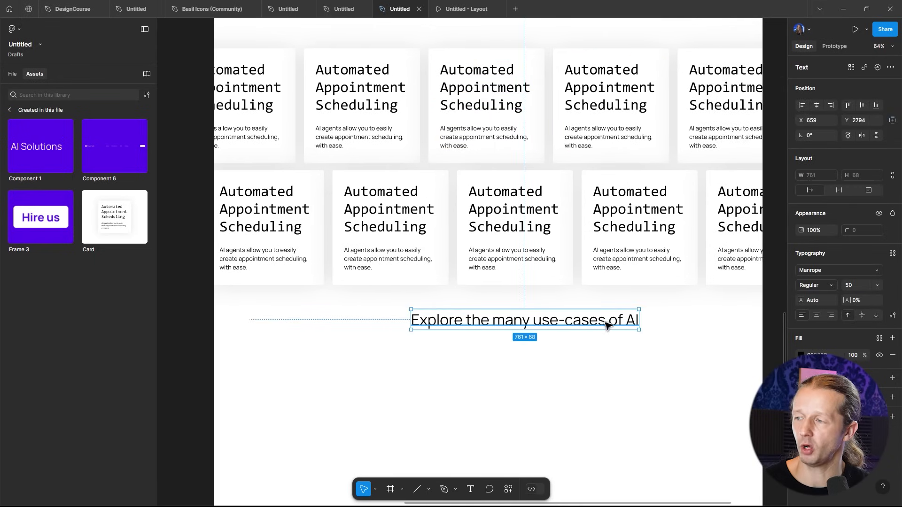
left_click(855, 286)
key("Down")
key("Down")
key("Down")
key("Down")
key("Down")
key("Down")
key("Down")
key("Down")
key("Down")
key("Down")
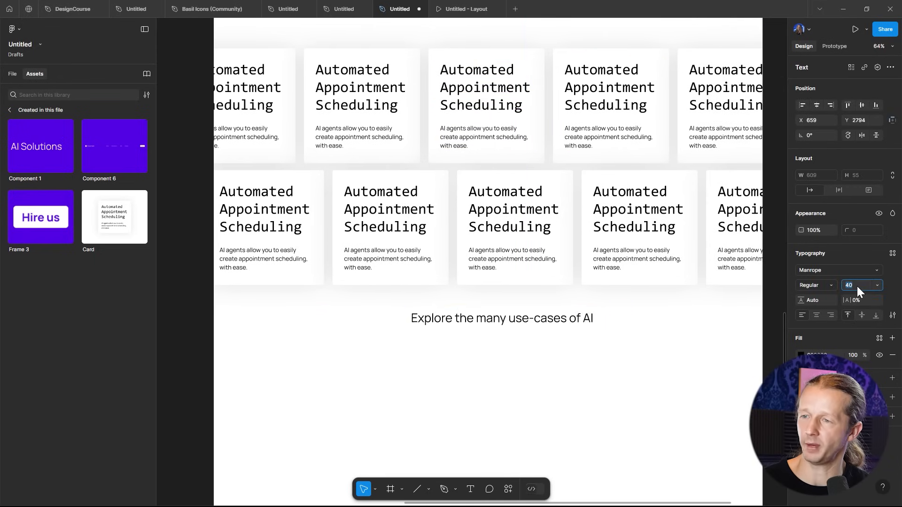
key("Down")
key("Down")
key("Down")
key("Down")
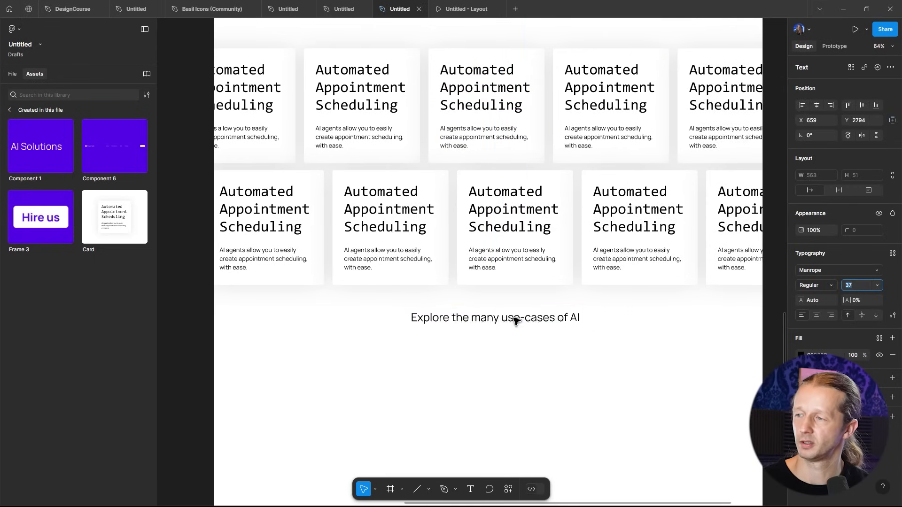
left_click_drag(523, 323, 514, 342)
left_click(565, 371)
- Draw a short arrow, about 32 px long, to the right of the heading
scroll(501, 364, "up", 3)
scroll(512, 356, "up", 1)
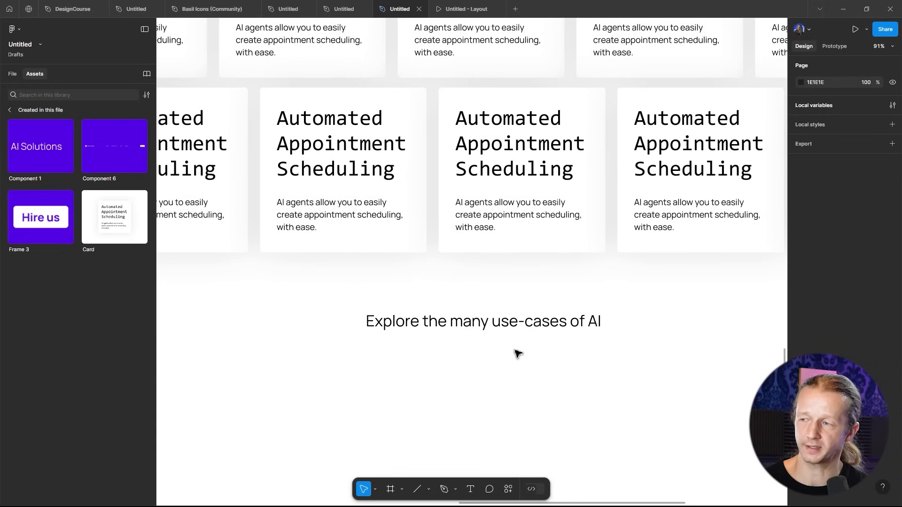
key("shift+l")
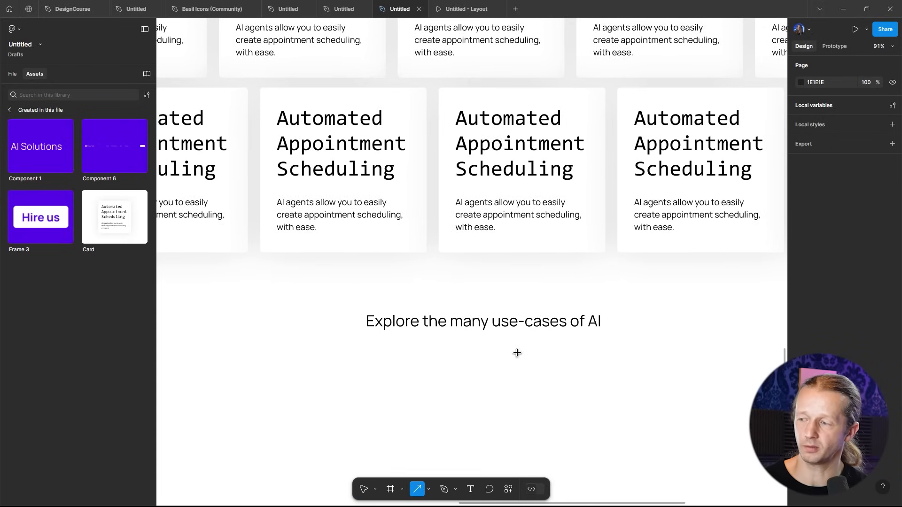
left_click(428, 491)
left_click(442, 421)
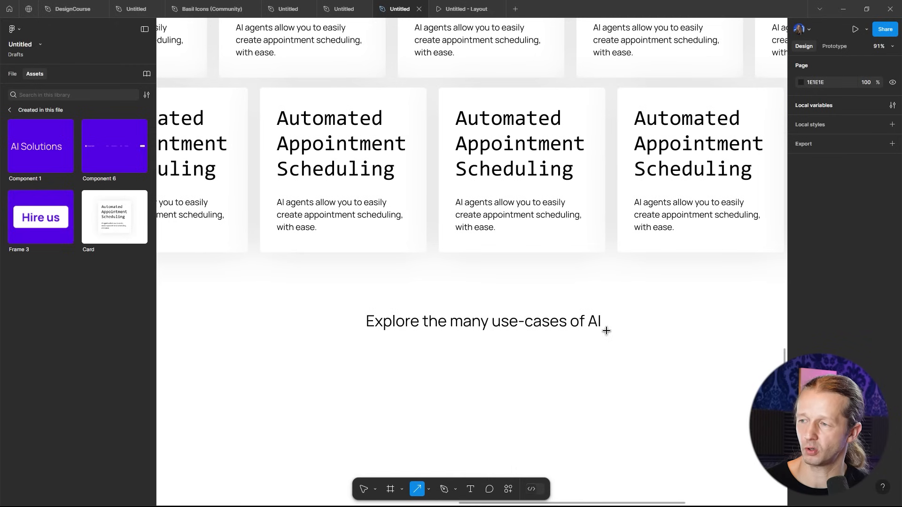
mouse_move(615, 320)
left_mouse_down()
mouse_move(642, 323)
mouse_move(631, 324)
left_mouse_up()
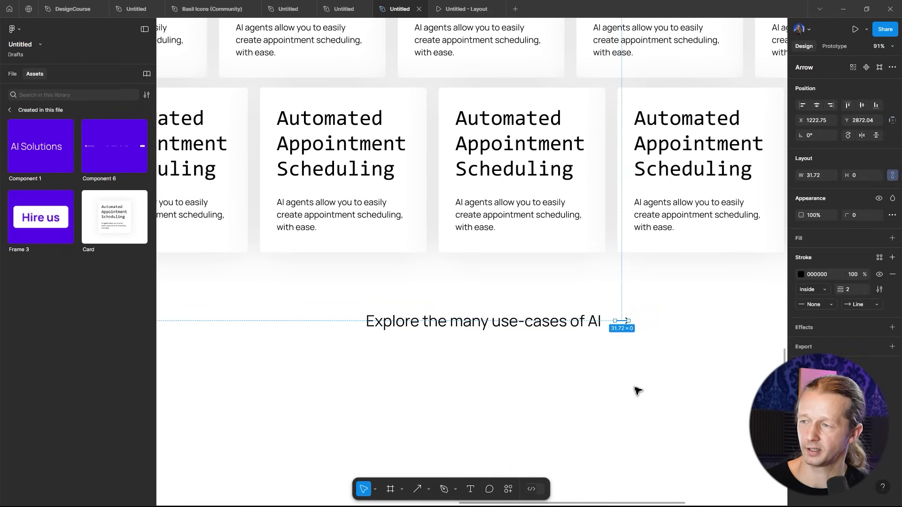
- Select the heading and the arrow together and wrap them in an auto layout frame
left_click(636, 388)
scroll(510, 361, "up", 3)
left_click_drag(729, 282, 724, 285)
left_click(646, 291, "shift")
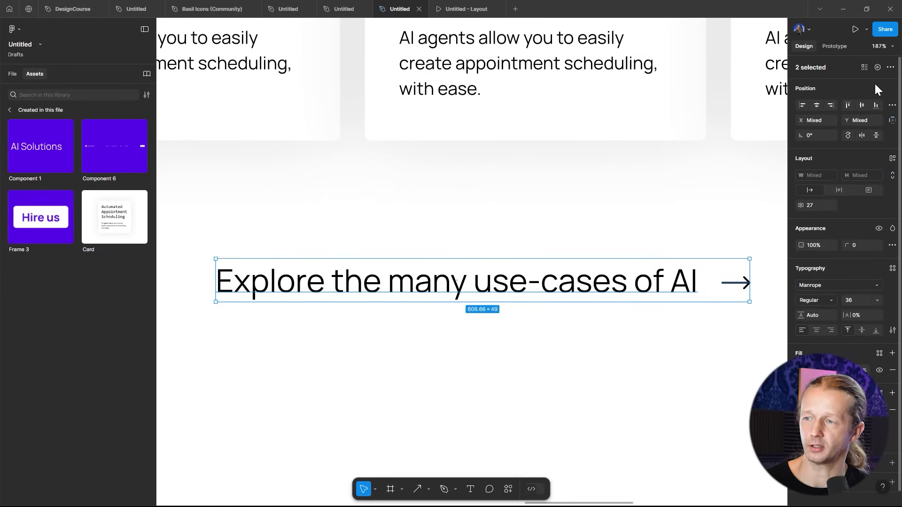
left_click(892, 160)
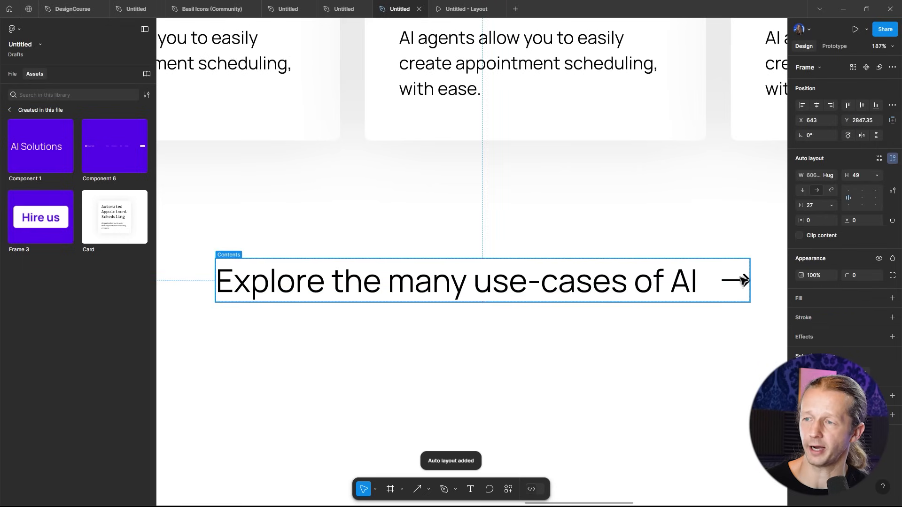
- Turn the heading-and-arrow frame into a component
scroll(558, 233, "down", 5)
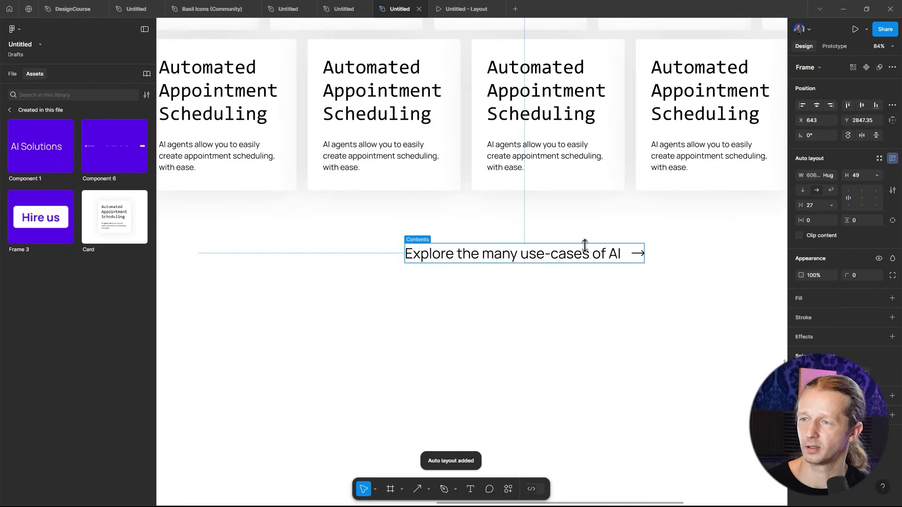
left_click(591, 293)
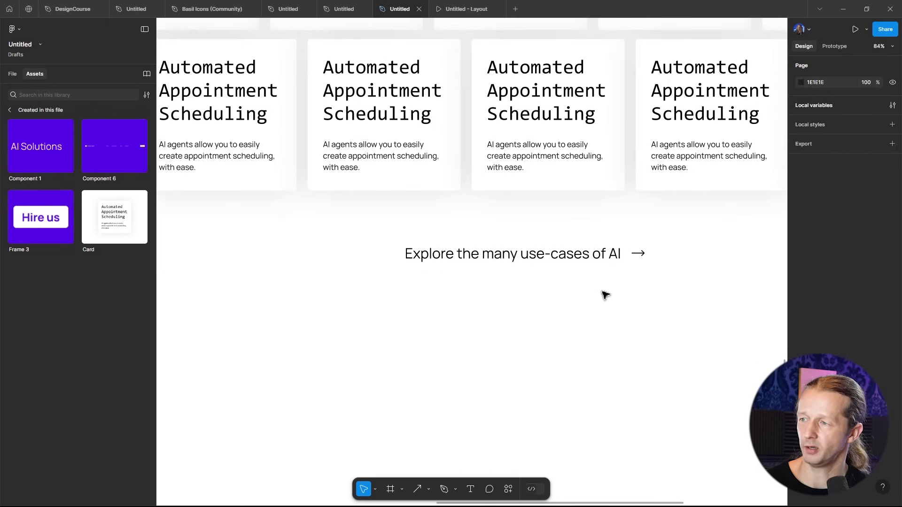
scroll(606, 295, "down", 5)
left_click(574, 278)
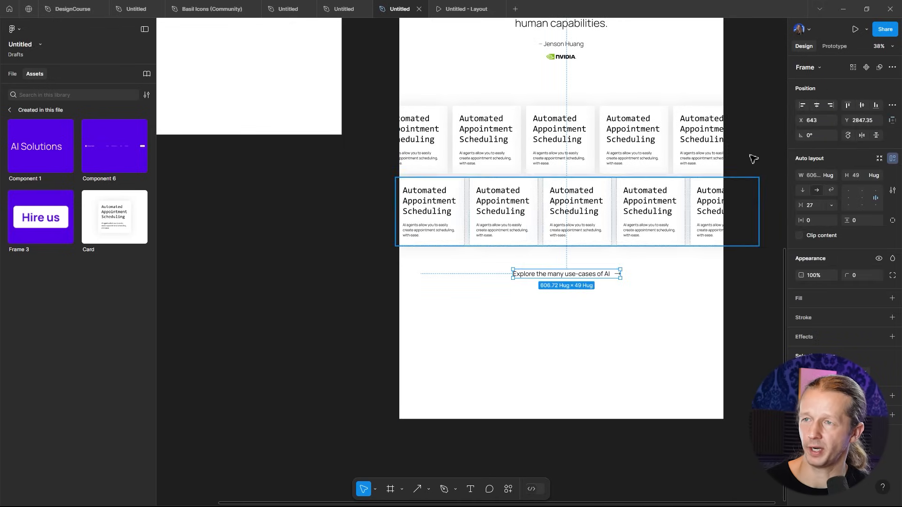
left_click(868, 67)
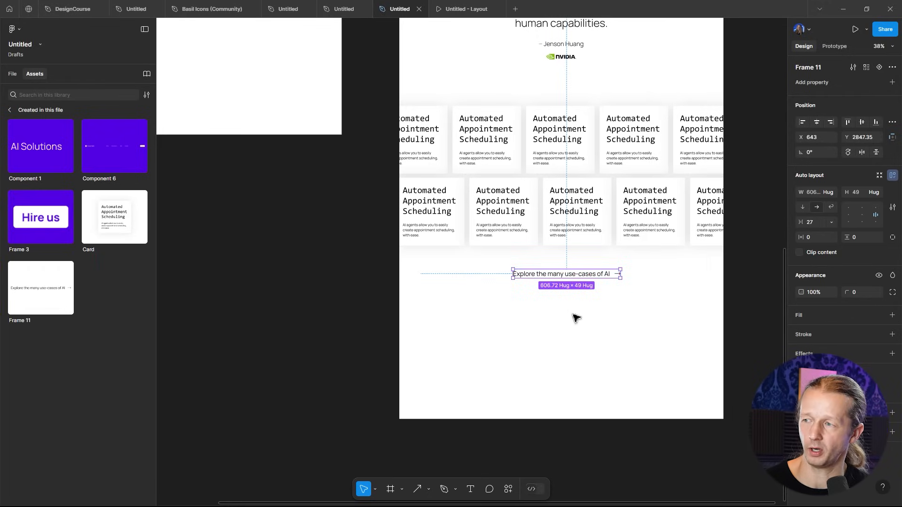
- Move the heading component into the components frame beside the Home Page
scroll(576, 318, "up", 3)
scroll(576, 318, "left", 4)
left_click_drag(699, 389, 304, 74)
left_click_drag(328, 77, 442, 276)
scroll(441, 276, "up", 4)
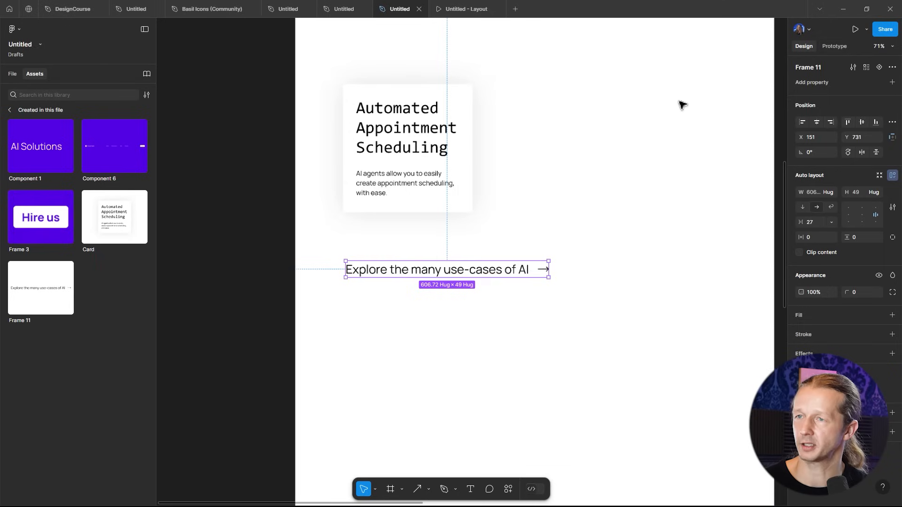
- Add a second variant and widen its gap between the heading text and the arrow to 47
left_click(876, 69)
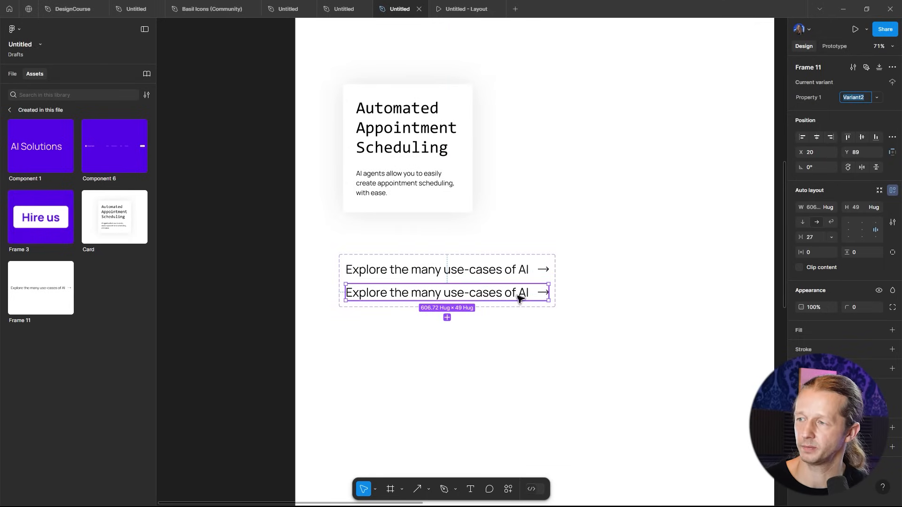
scroll(541, 303, "up", 5)
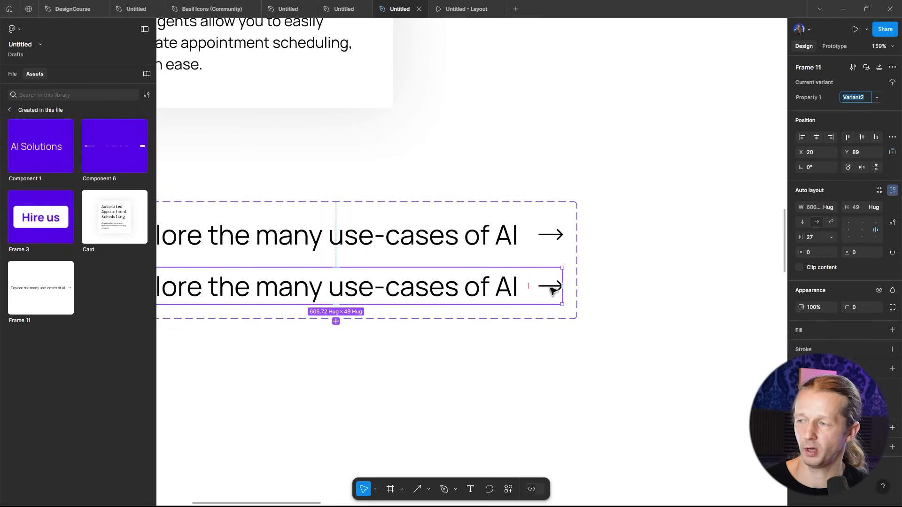
double_click(551, 291)
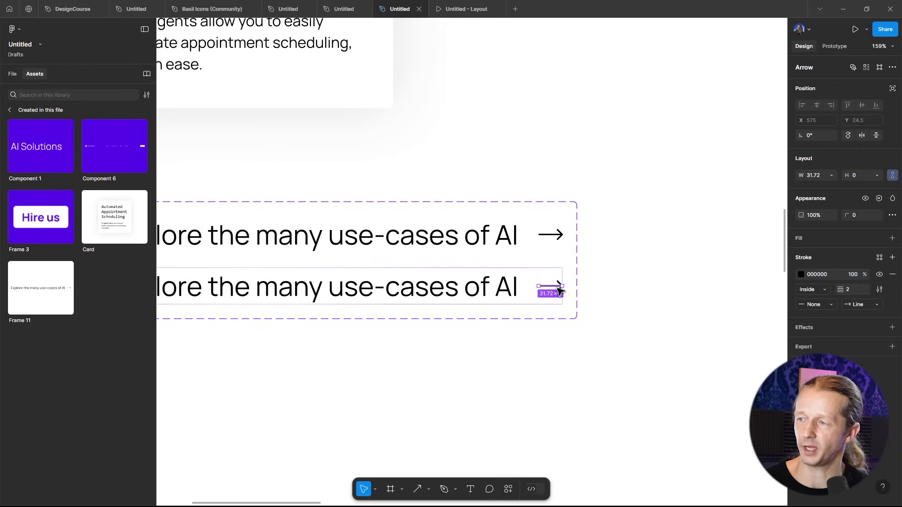
left_click(509, 286)
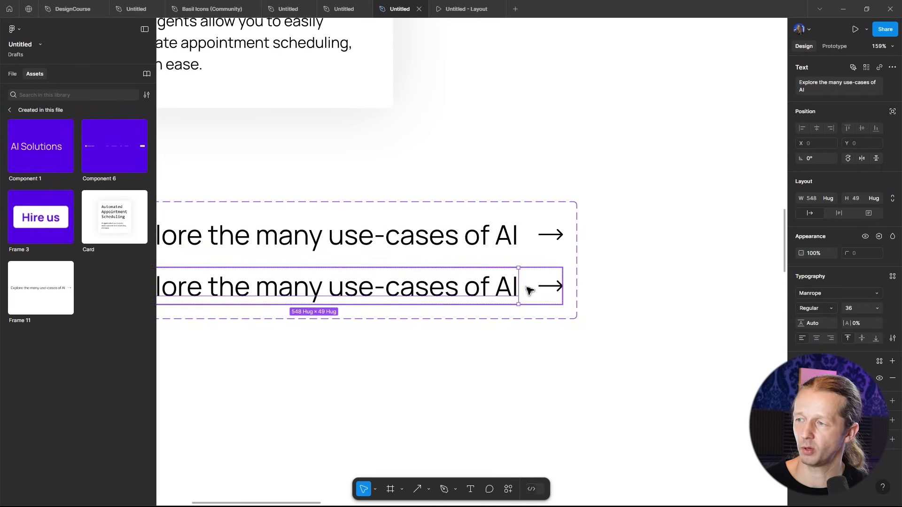
key("Escape")
left_click_drag(531, 291, 538, 290)
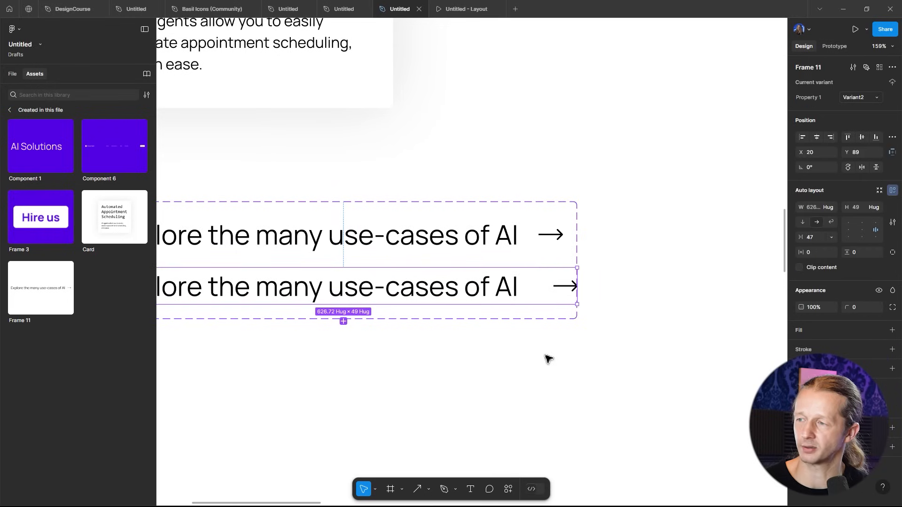
left_click(549, 359)
- Widen the variant set frame slightly so both variants fit
left_click(580, 280)
left_click_drag(580, 278, 589, 277)
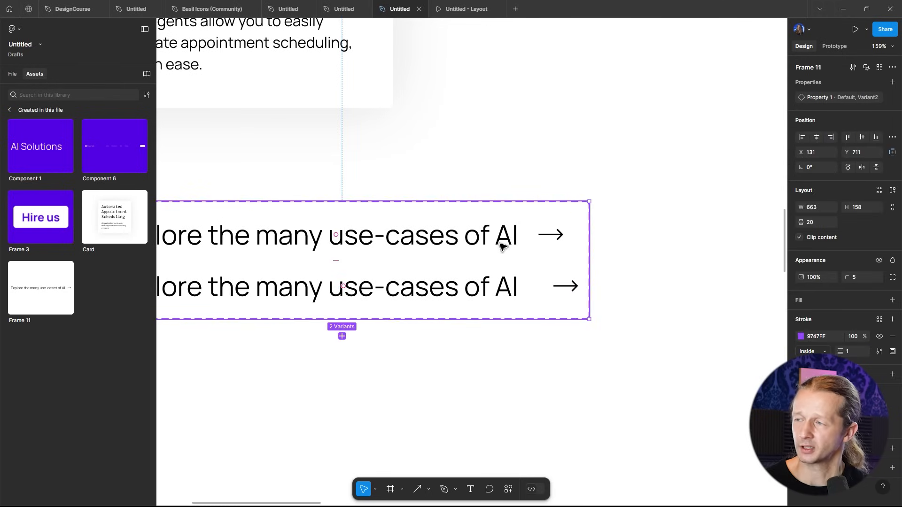
- In prototype mode, connect the default variant to Variant2 with a Change to interaction
left_click(514, 238)
left_click(831, 46)
left_click_drag(432, 248, 504, 234)
key("ctrl+z")
left_click_drag(380, 367, 507, 350)
left_click_drag(460, 253, 468, 275)
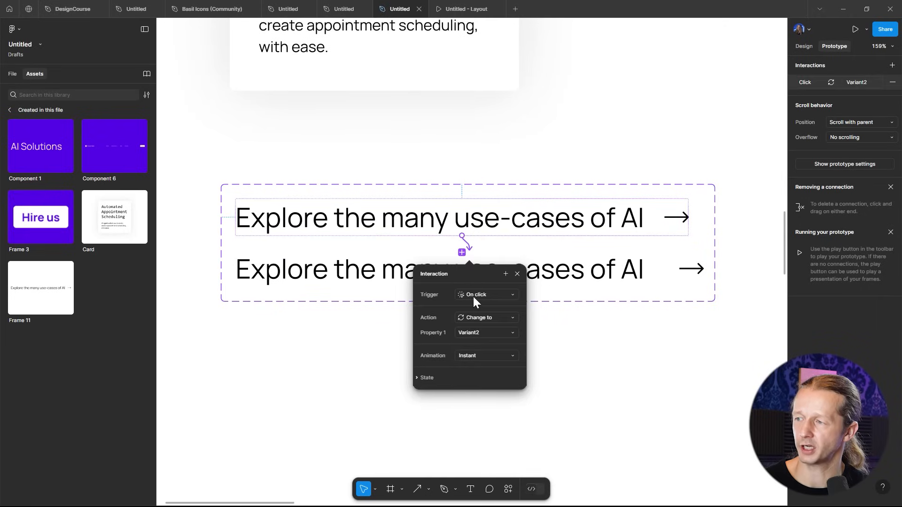
- Set the interaction trigger to While hovering and its animation to Smart animate
left_click(487, 315)
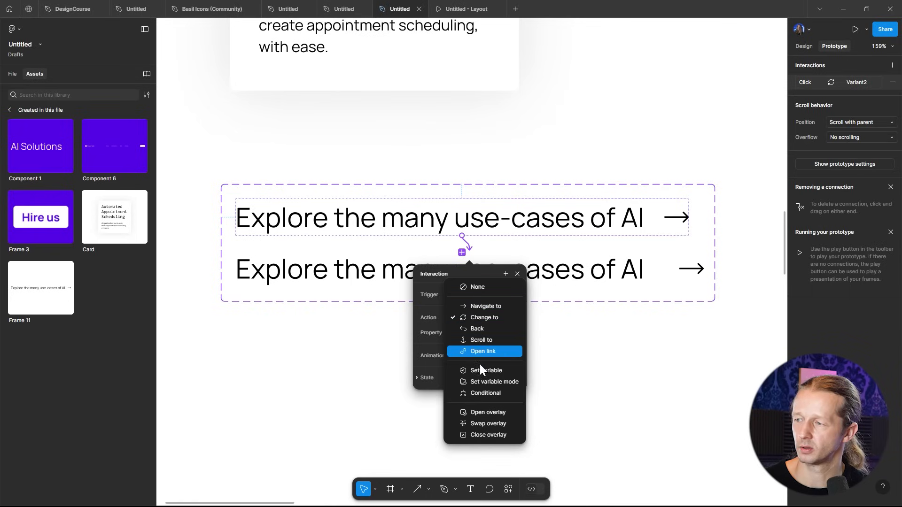
left_click(458, 317)
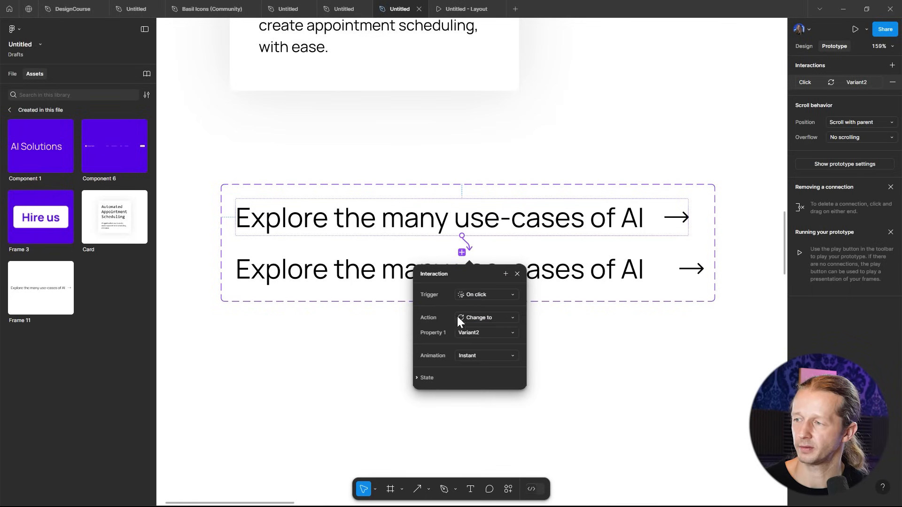
left_click(480, 293)
left_click(486, 318)
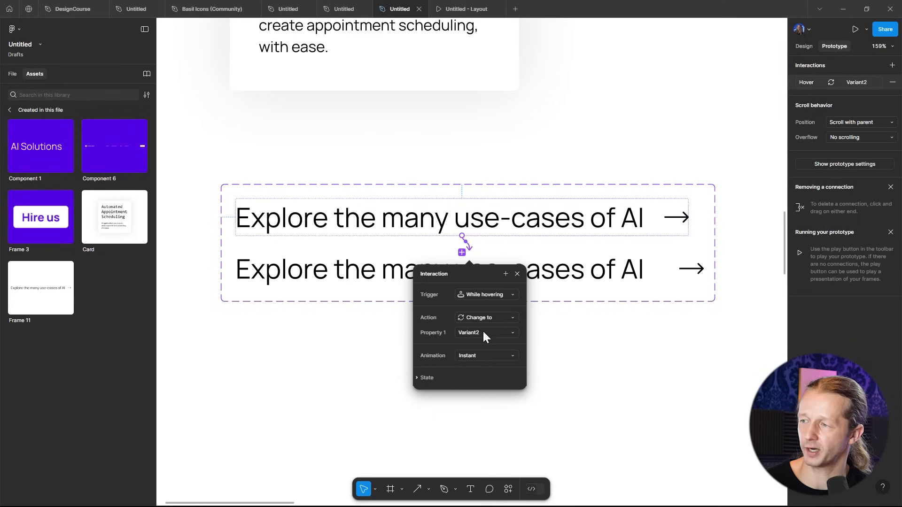
left_click(485, 357)
left_click(489, 377)
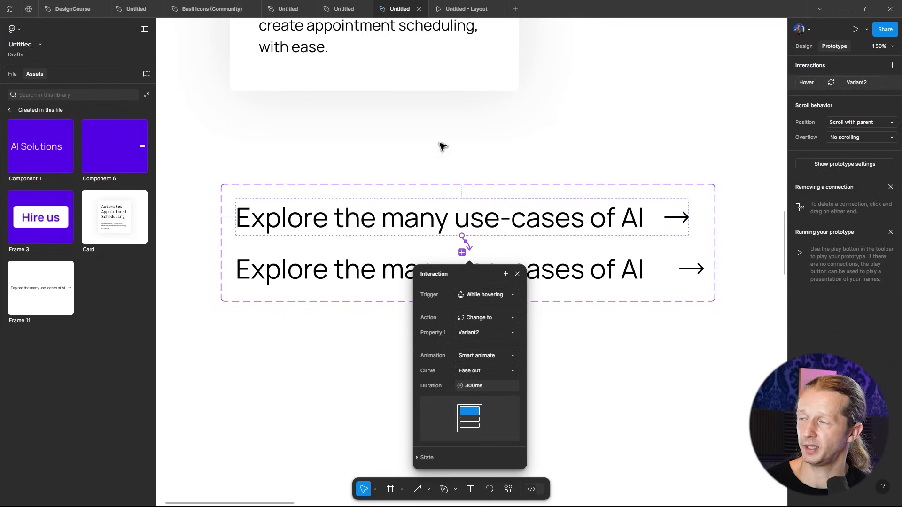
left_click(475, 153)
- Place an instance of the heading component below the card rows on the Home Page
scroll(474, 154, "down", 5)
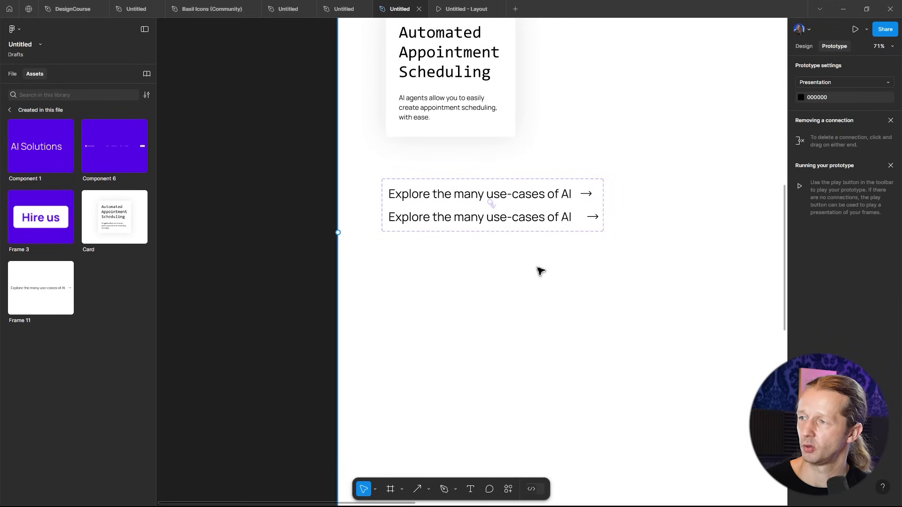
scroll(538, 267, "down", 5)
left_click_drag(587, 426, 266, 252)
left_click_drag(30, 298, 477, 307)
left_click(803, 46)
left_click(817, 136)
left_click_drag(476, 302, 494, 295)
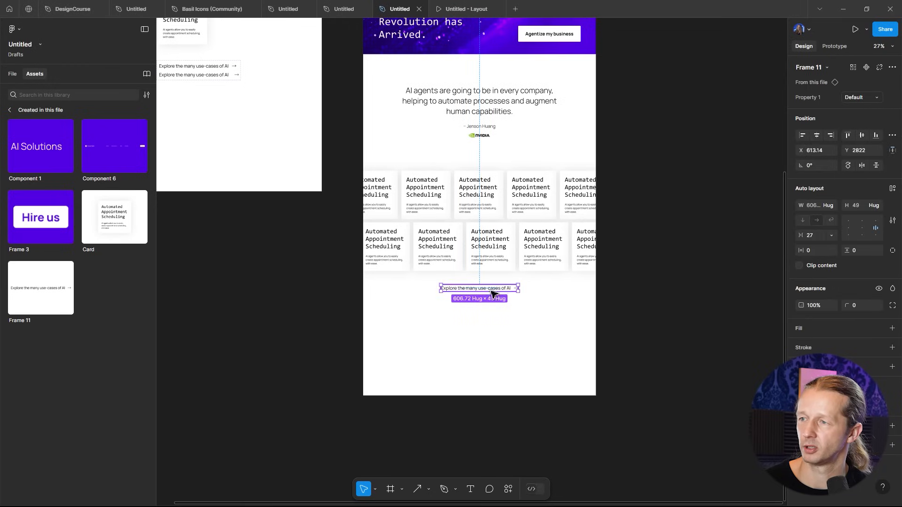
- Select the Home Page frame and run it in prototype presentation
left_click_drag(649, 72, 679, 240)
left_click(415, 101)
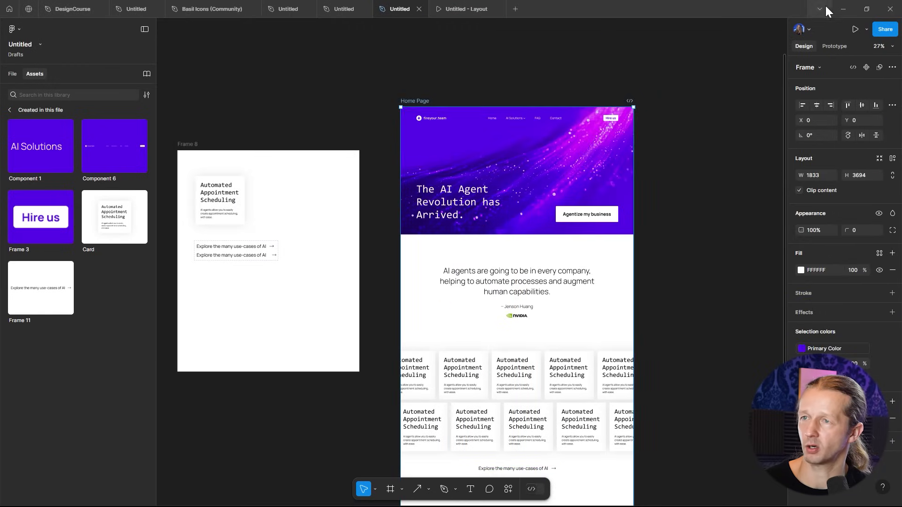
left_click(855, 29)
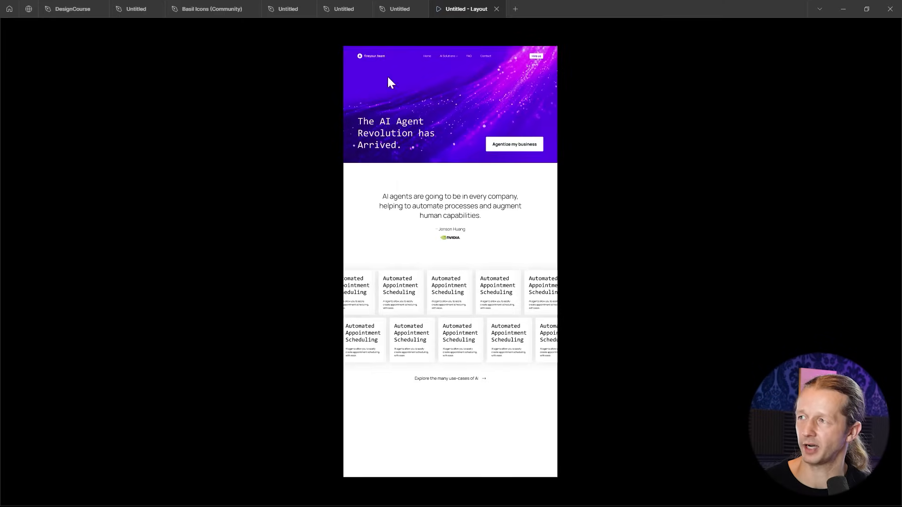
- Return to the design file and open the Assets page
left_click(394, 11)
left_click(693, 313)
left_click_drag(687, 367, 695, 165)
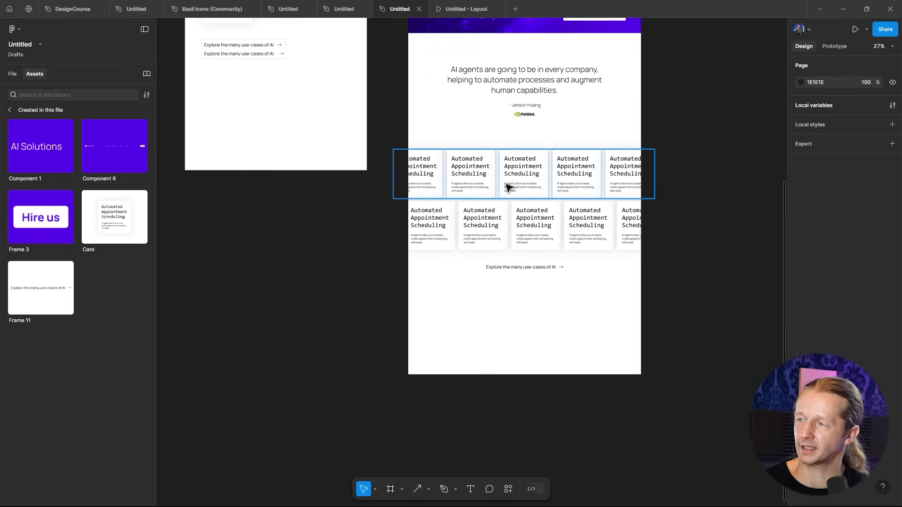
scroll(373, 196, "up", 5)
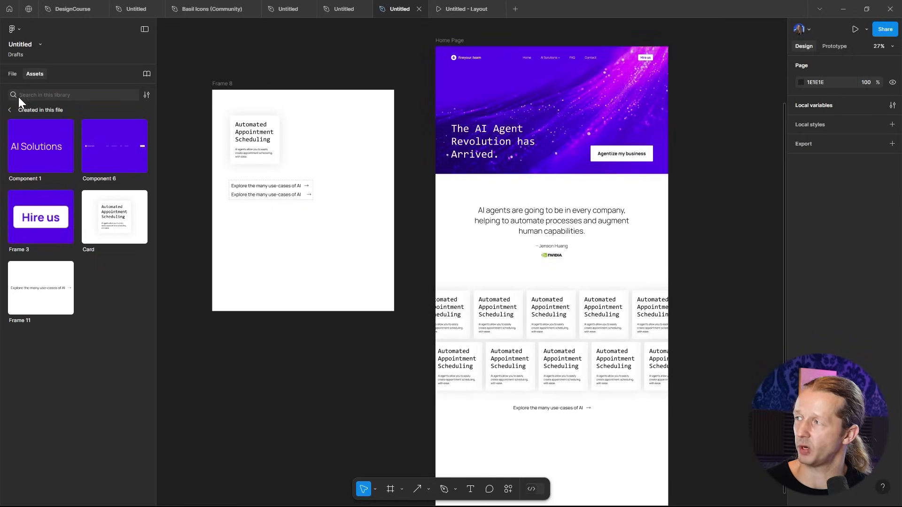
left_click(13, 74)
left_click(28, 109)
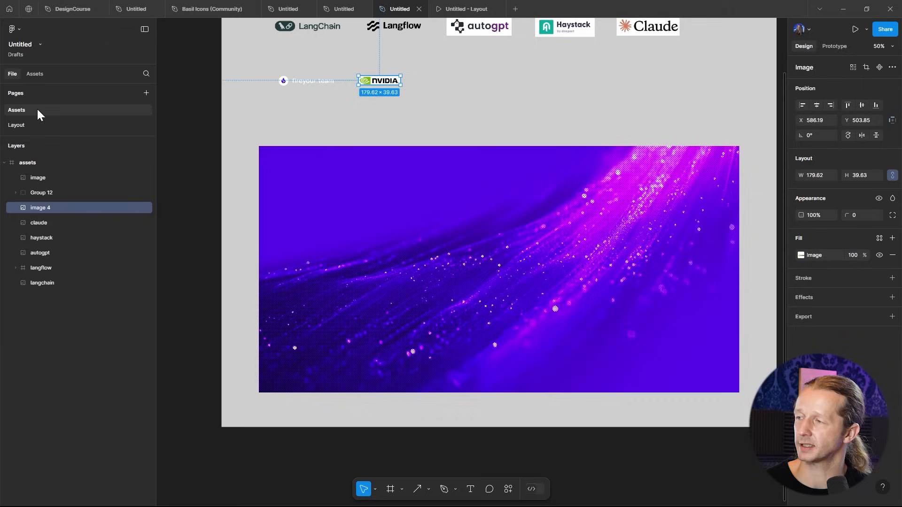
- Select the five AI tool logos on the Assets page, then go back to the Layout page
scroll(501, 90, "up", 3)
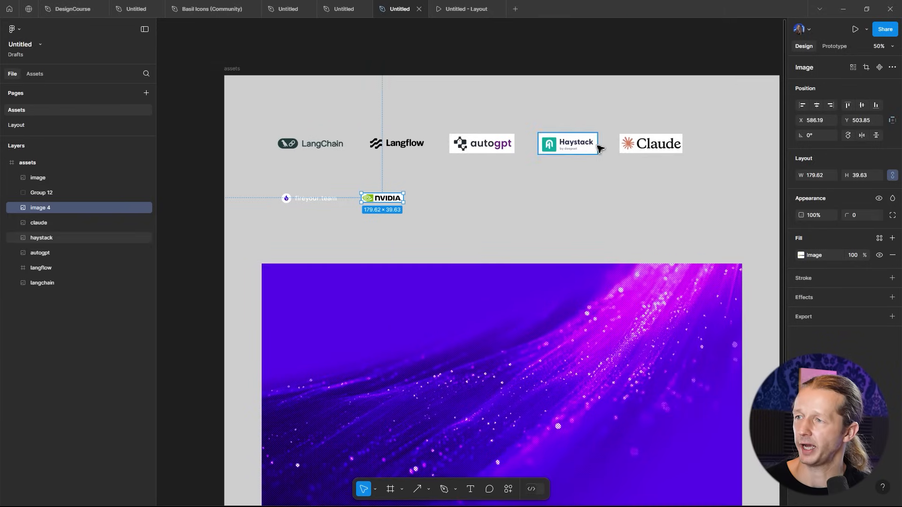
left_click_drag(276, 120, 681, 160)
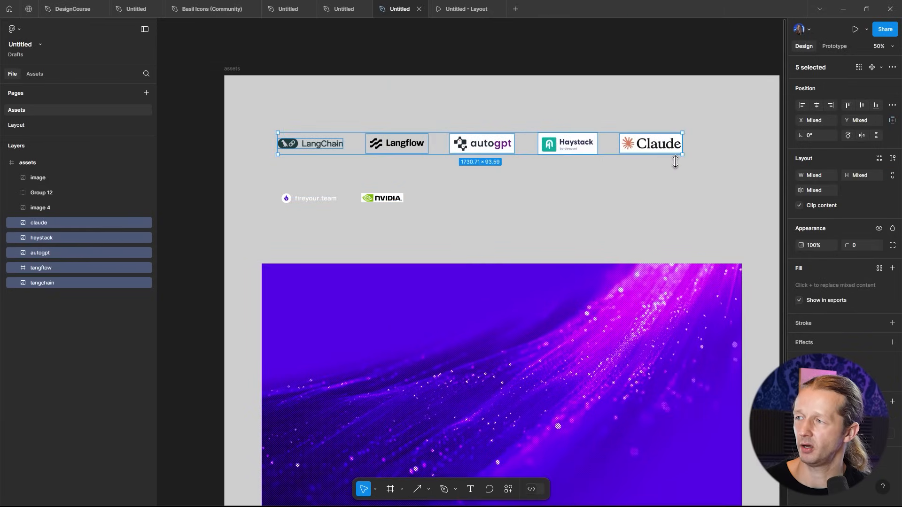
left_click(41, 125)
scroll(604, 315, "down", 5)
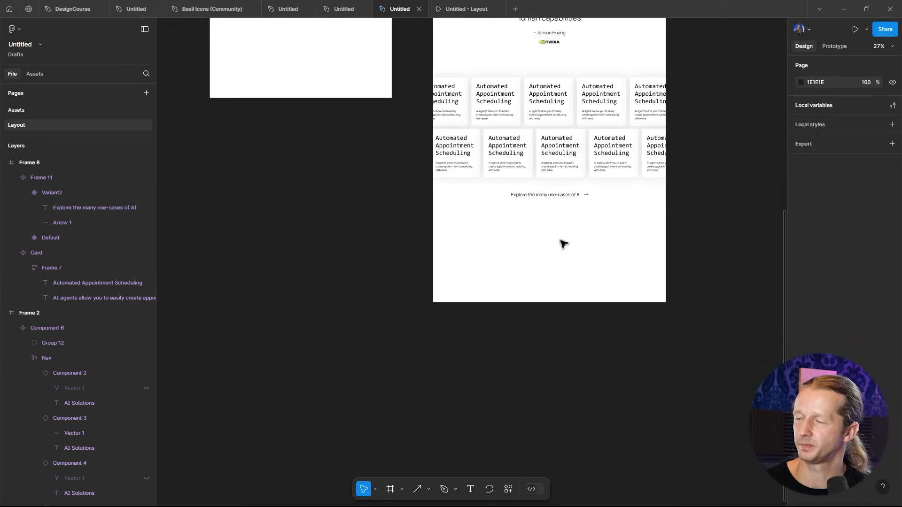
- Paste the five AI tool logos onto the Layout page below the use-cases heading
scroll(545, 242, "up", 5)
key("ctrl+v")
scroll(584, 238, "right", 3)
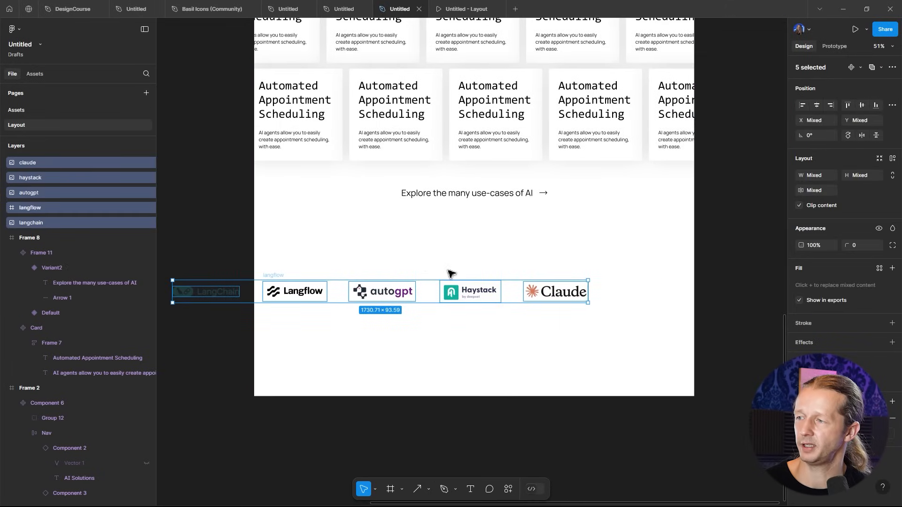
left_click_drag(533, 249, 559, 232)
left_click_drag(19, 223, 27, 237)
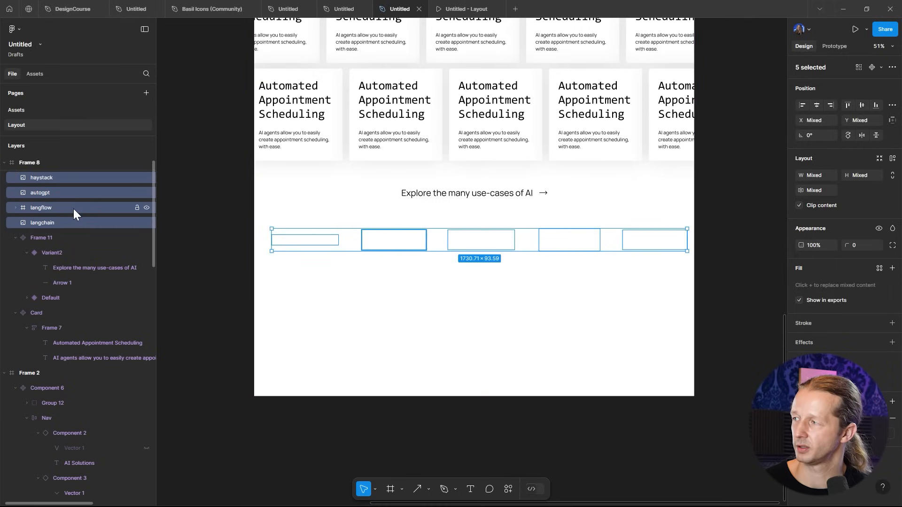
scroll(203, 231, "down", 2)
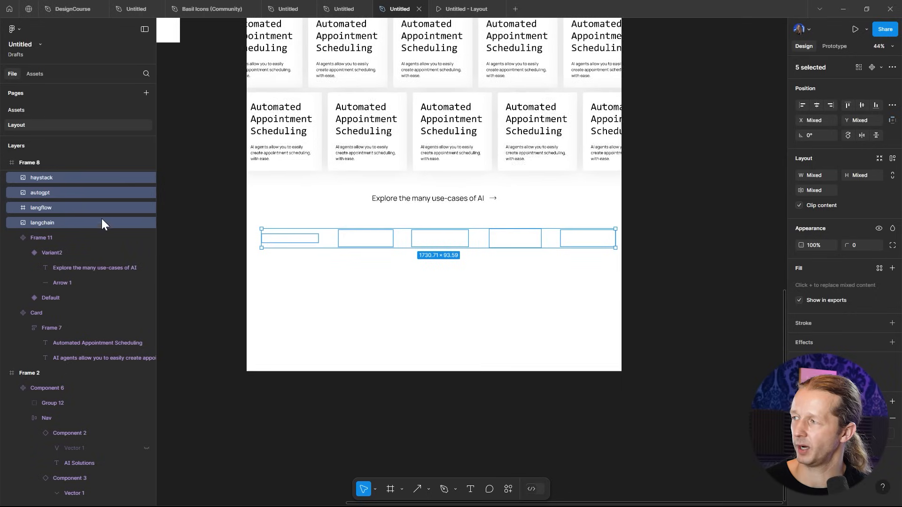
key("ctrl+z")
scroll(220, 240, "down", 3)
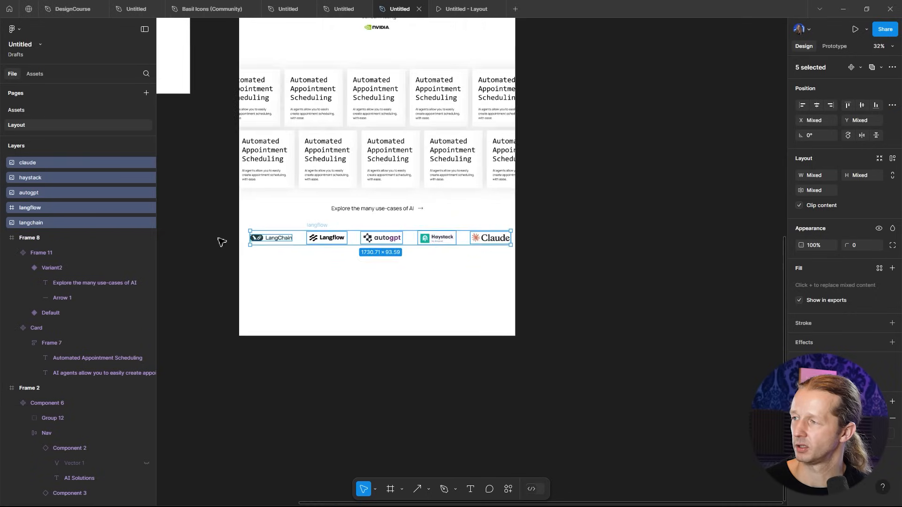
- Move the five logo layers into the Home Page frame and position the row just below the use-cases heading
left_click_drag(216, 209, 328, 284)
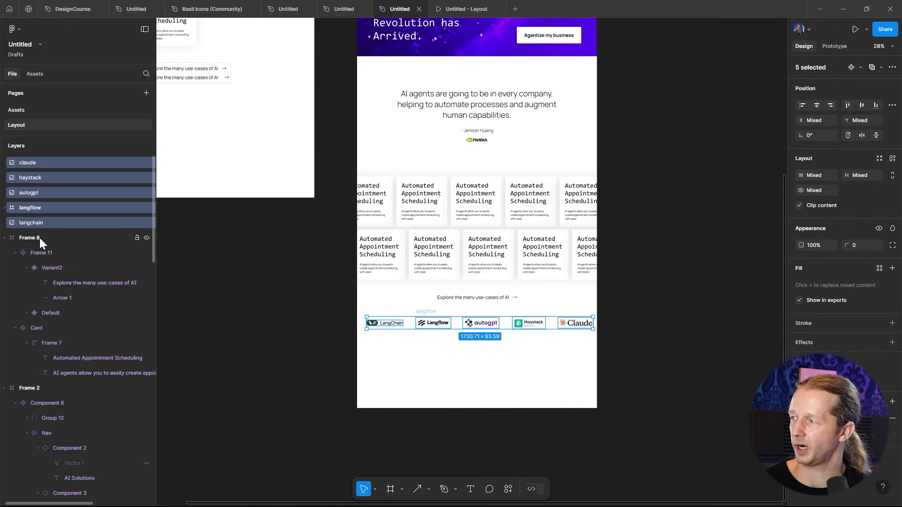
left_click(5, 237)
left_click(4, 253)
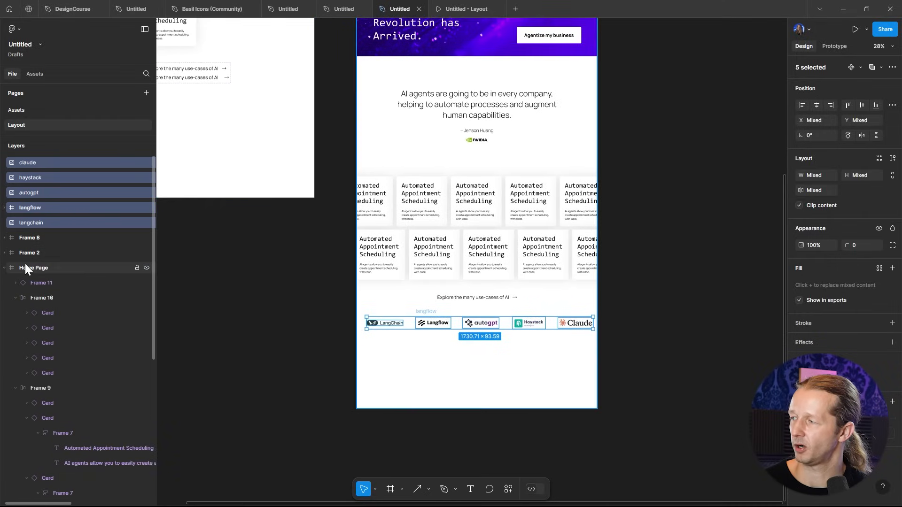
left_click_drag(39, 193, 38, 268)
scroll(477, 339, "up", 5)
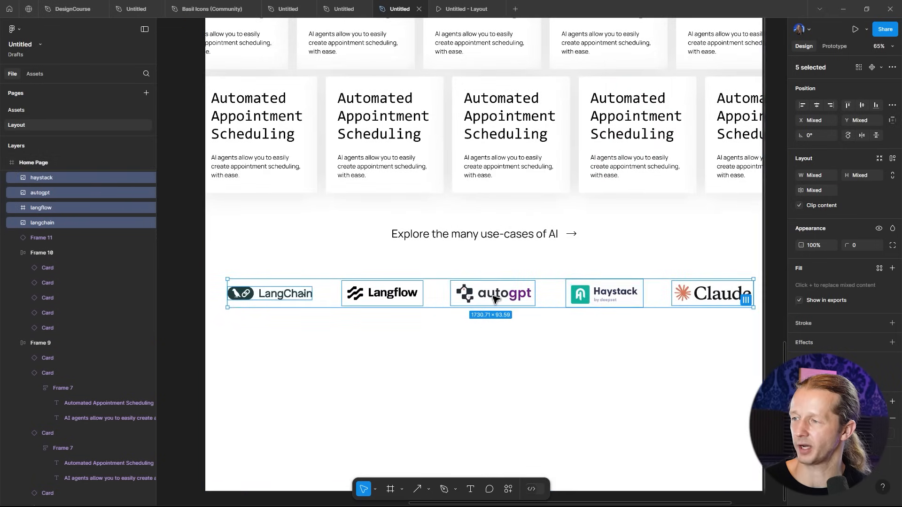
left_click_drag(498, 300, 499, 313)
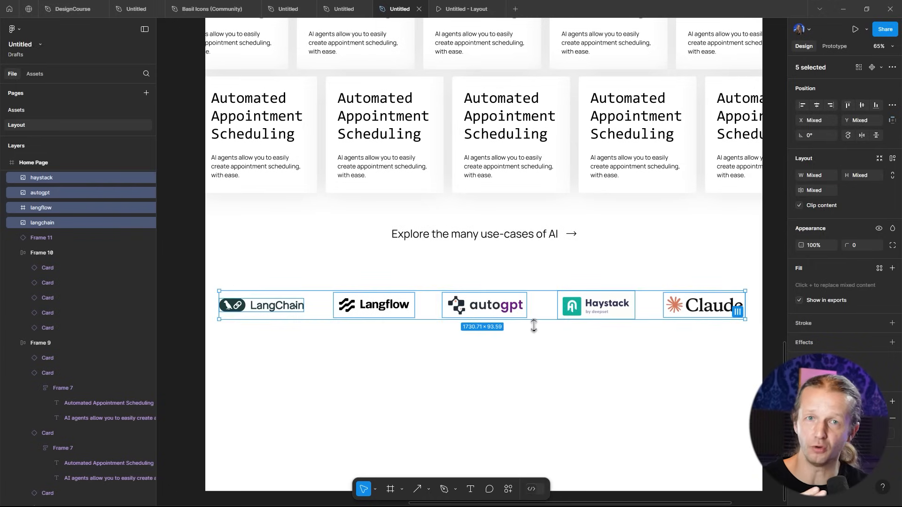
left_click(594, 354)
- Add an iPhone 16 Pro Max frame beside the Home Page frame for the mobile layout
scroll(554, 343, "down", 5)
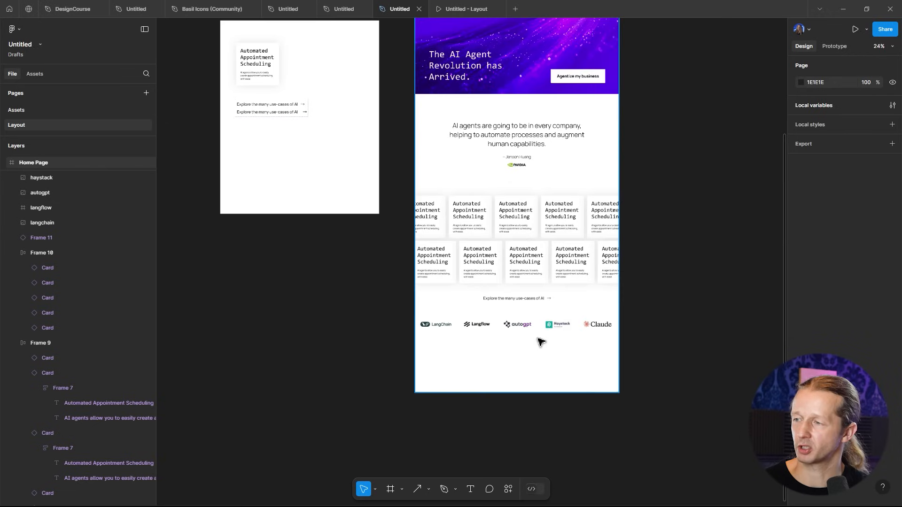
scroll(562, 353, "up", 3)
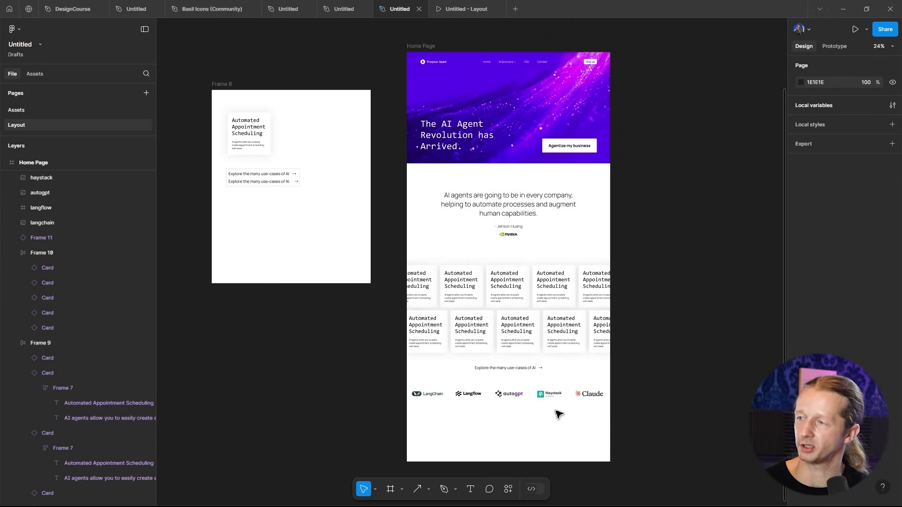
scroll(559, 421, "up", 2)
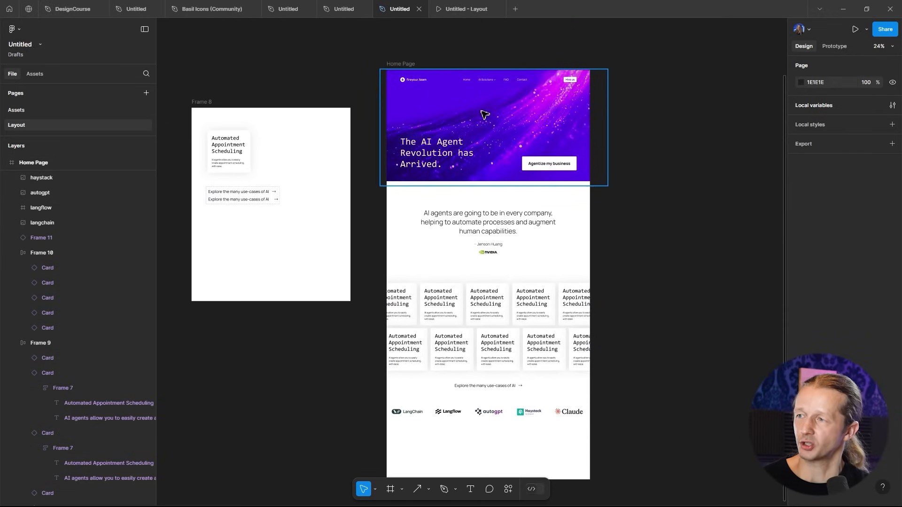
scroll(480, 114, "up", 3)
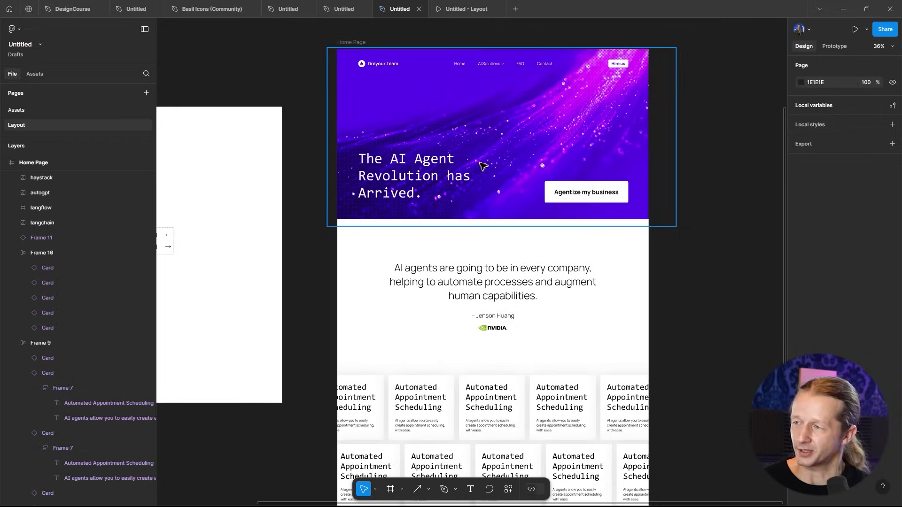
scroll(475, 171, "down", 5)
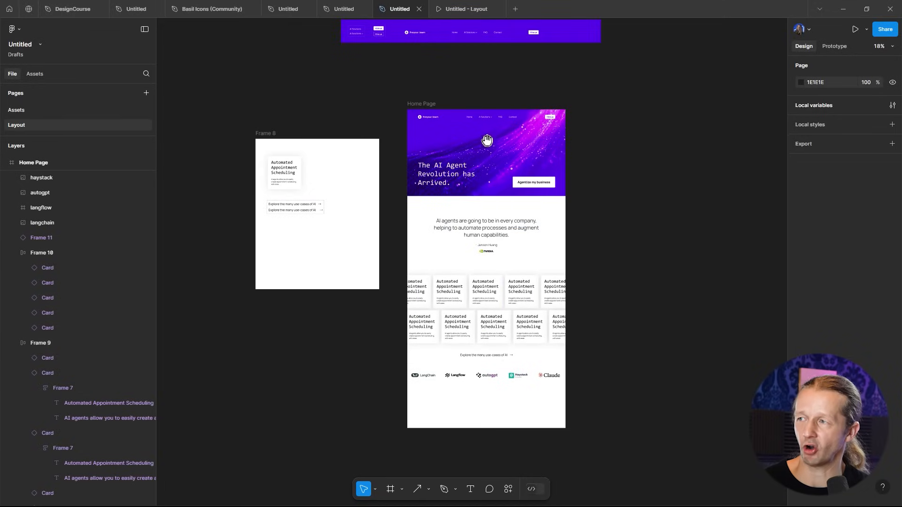
left_click_drag(489, 146, 473, 169)
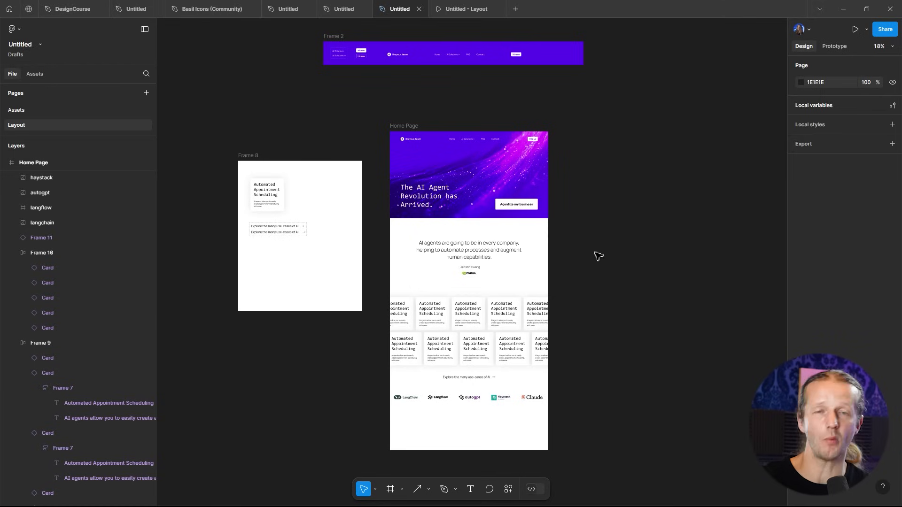
left_click(405, 127)
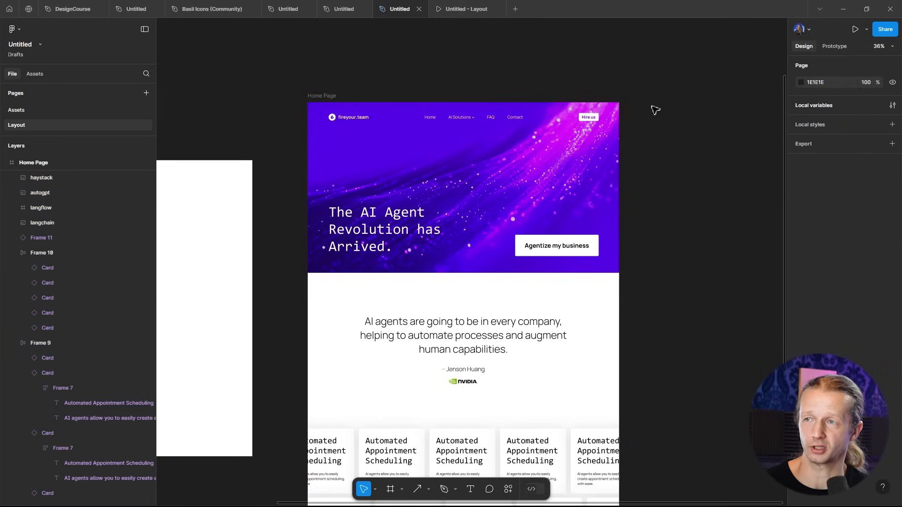
key("f")
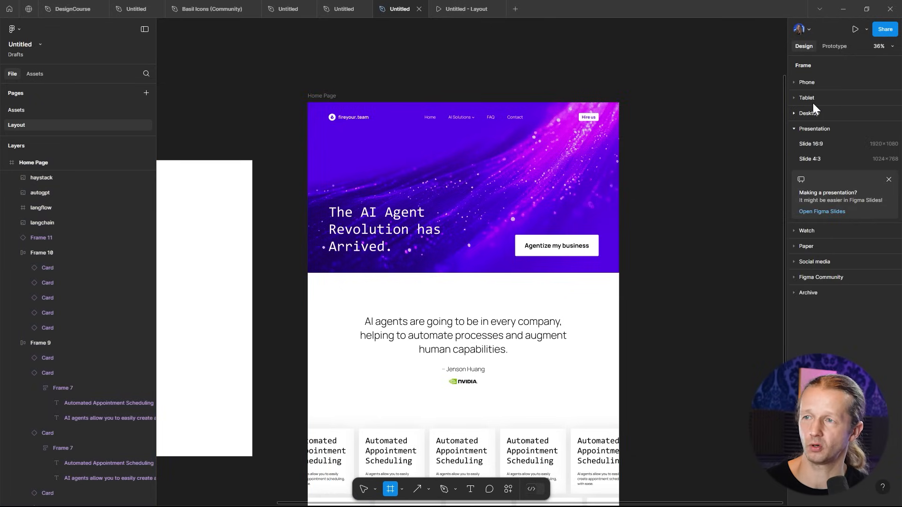
left_click(806, 81)
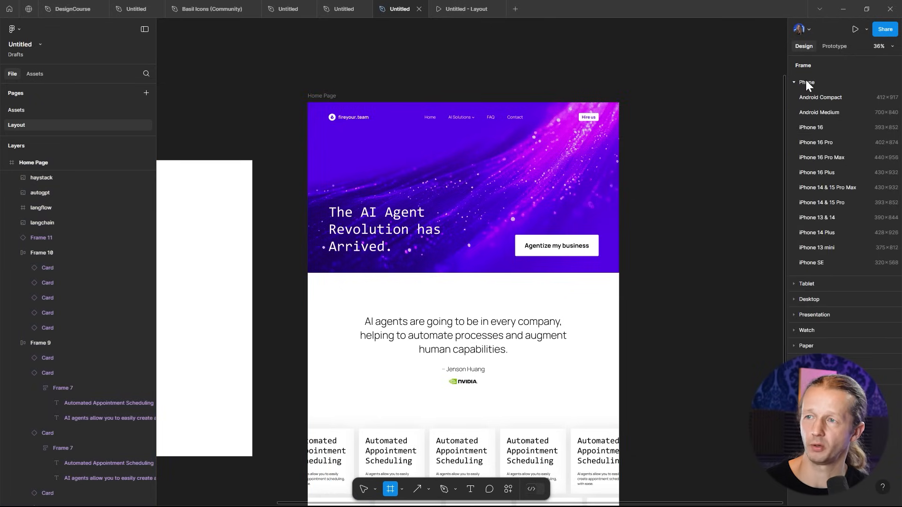
left_click(831, 158)
left_click_drag(657, 178, 673, 99)
left_click_drag(691, 265, 700, 478)
left_click(772, 213)
left_click_drag(723, 168, 693, 211)
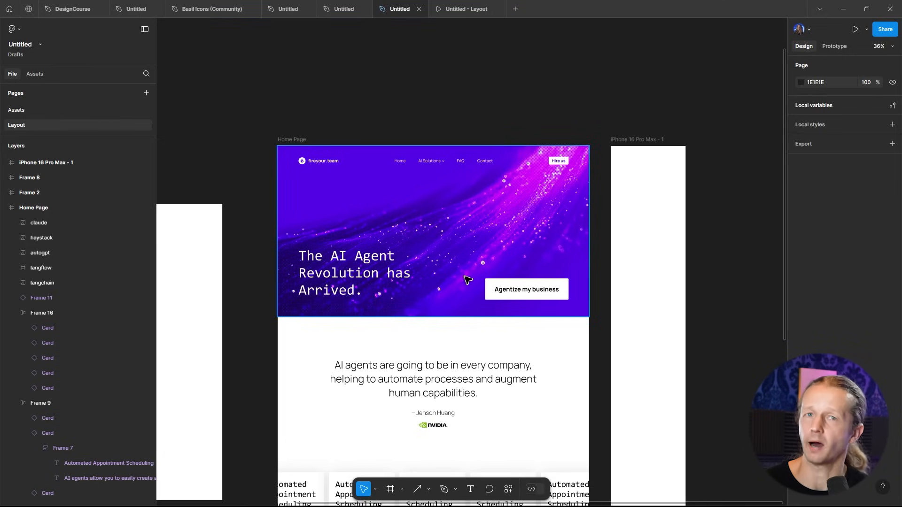
- Try to duplicate the hero section into the iPhone frame, then undo it
scroll(461, 223, "up", 3)
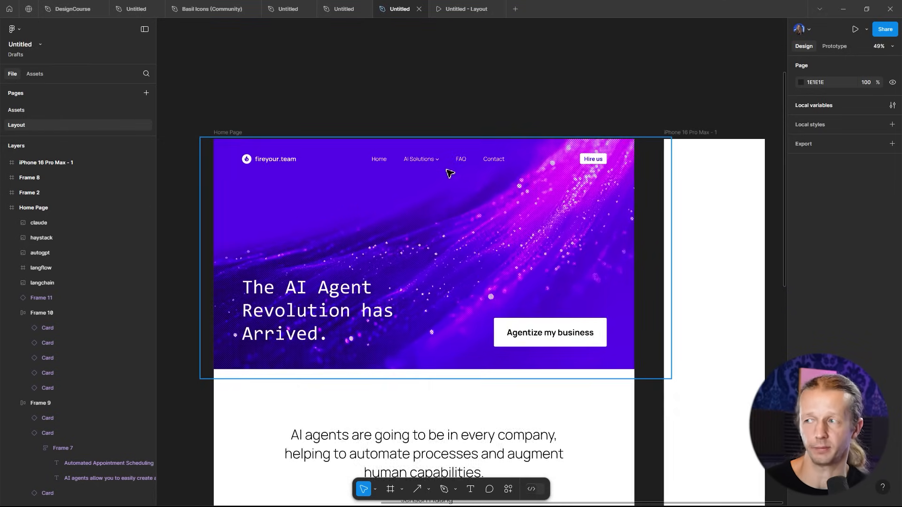
scroll(390, 216, "right", 3)
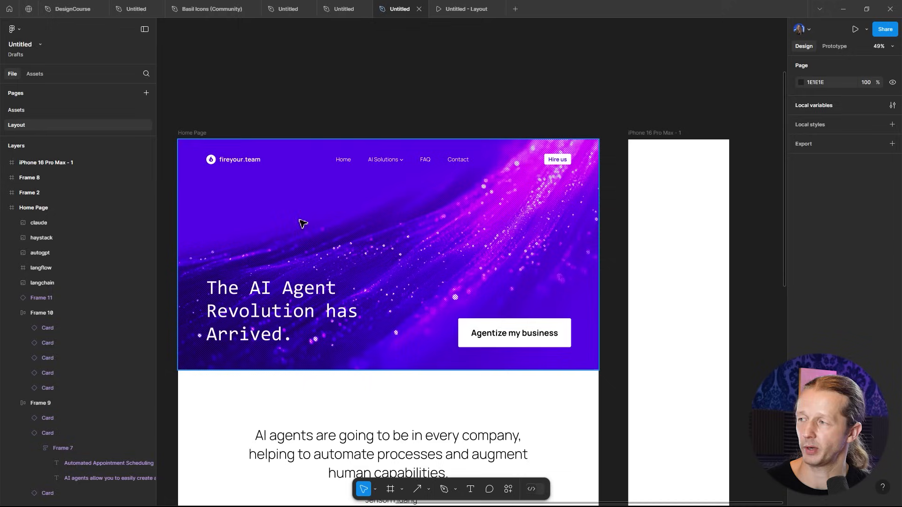
left_click(308, 224)
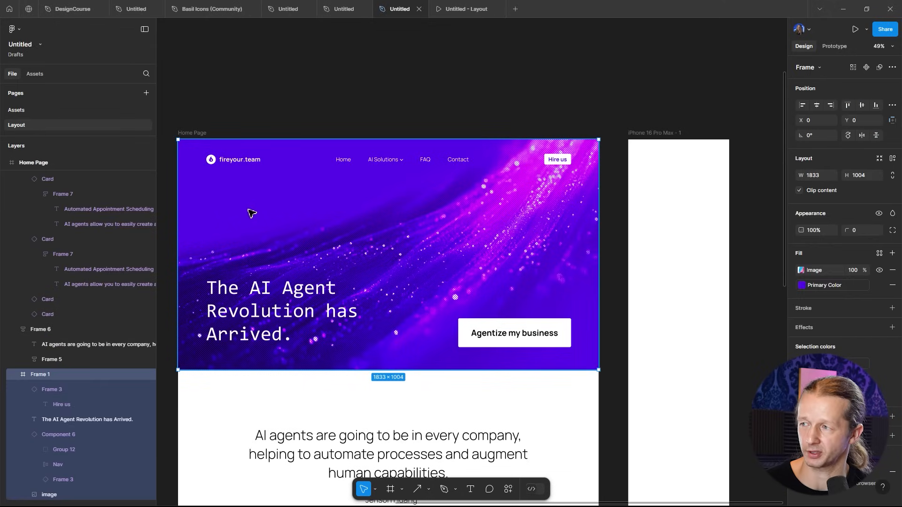
left_click_drag(240, 216, 687, 211)
key("alt")
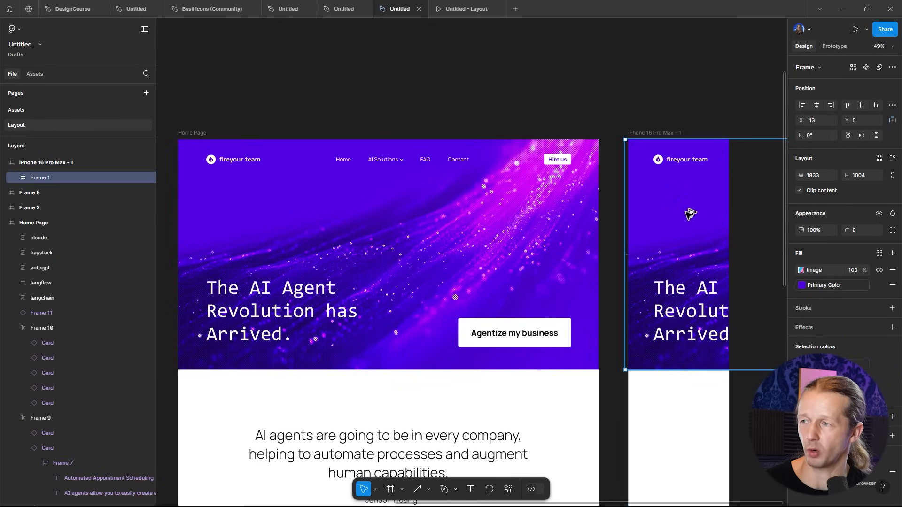
key("ctrl+z")
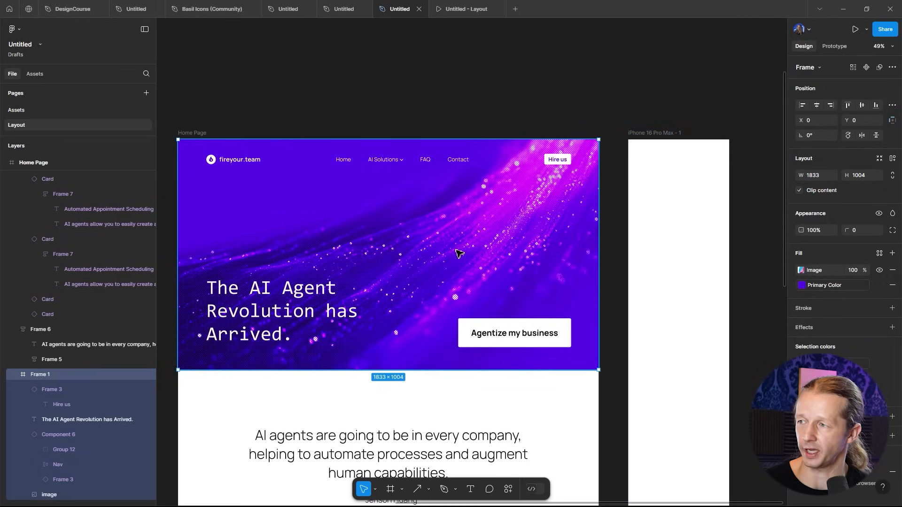
left_click(360, 101)
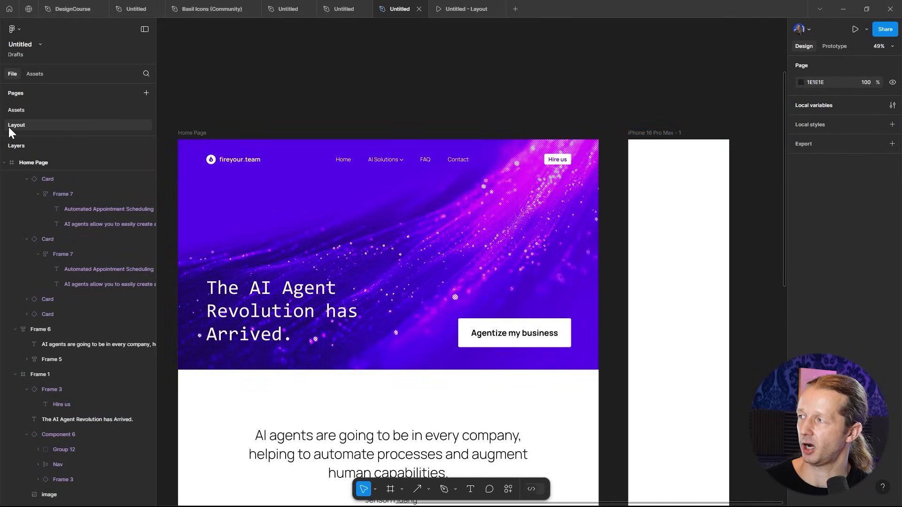
- Copy the purple hero background image from the Assets page and paste it into the iPhone frame
left_click(17, 110)
left_click(397, 309)
left_click(467, 6)
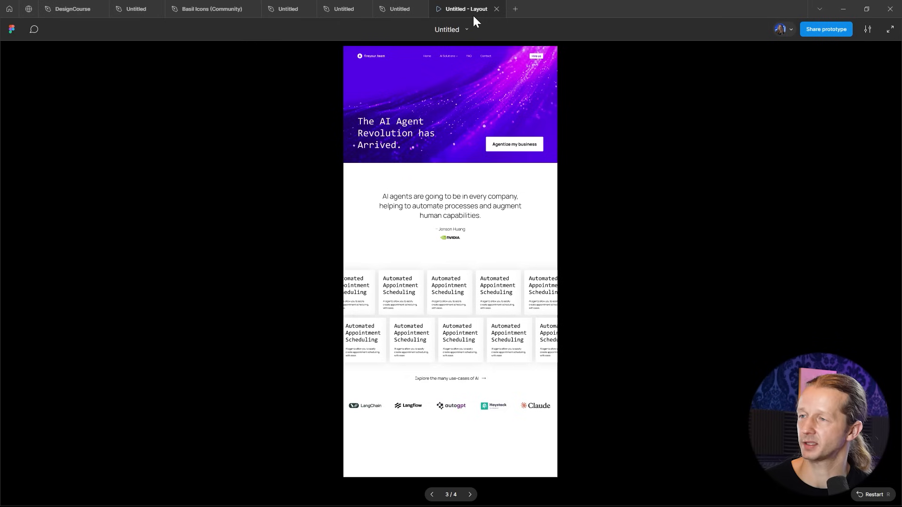
left_click(403, 11)
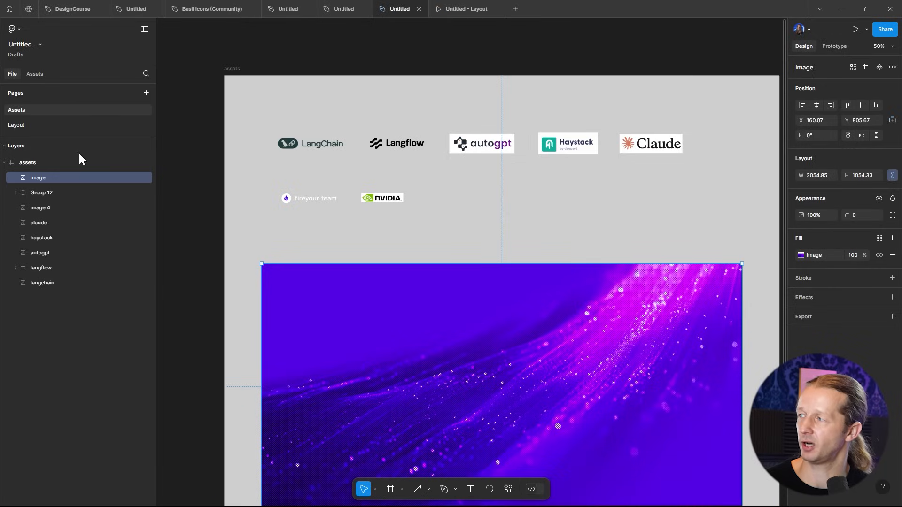
left_click(16, 125)
left_click(695, 171)
key("ctrl+v")
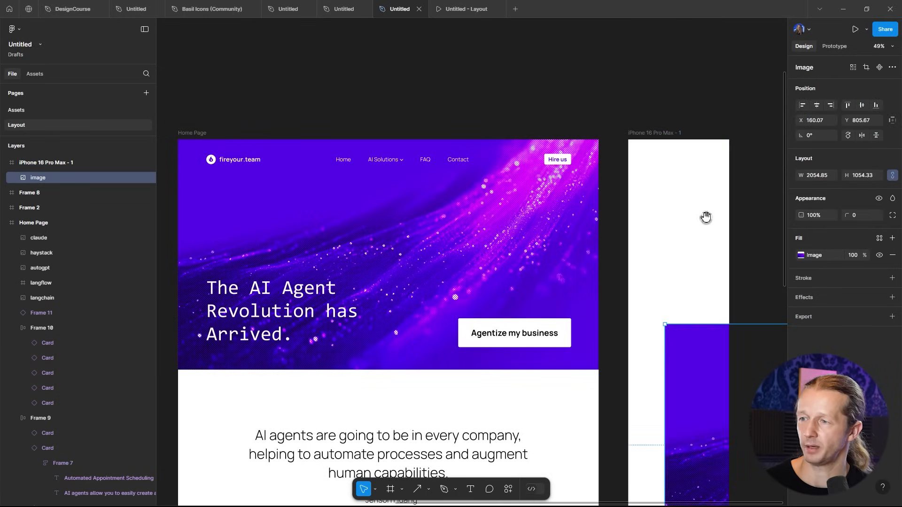
- Move the background image up to fill the top of the iPhone frame
scroll(667, 301, "right", 3)
left_click_drag(630, 397, 579, 256)
left_click(586, 116)
scroll(586, 123, "left", 3)
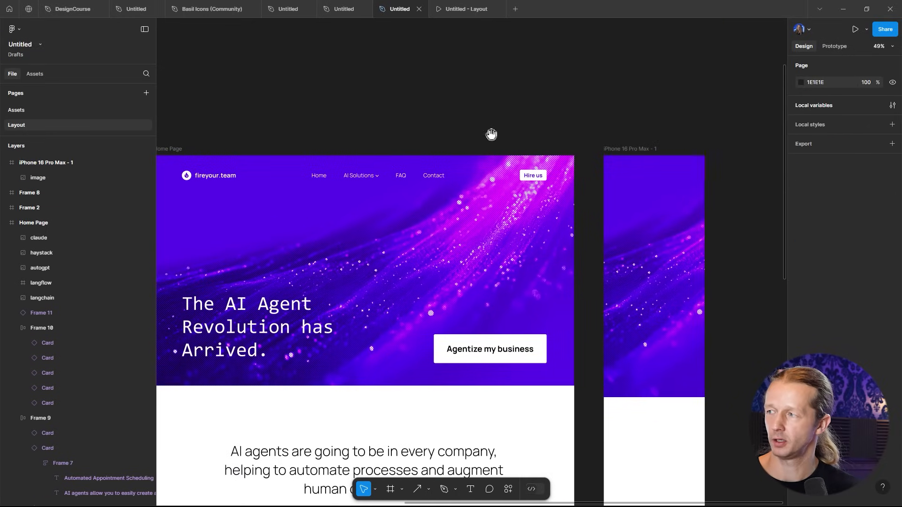
- Copy the fireyour.team logo group from the Home Page navigation and paste it into the iPhone frame
left_click(221, 177)
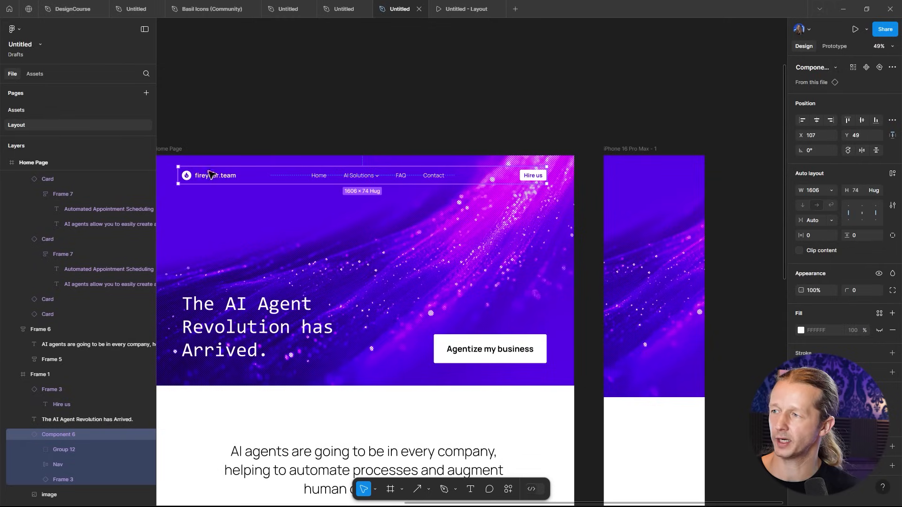
left_click(355, 120)
left_click(407, 177)
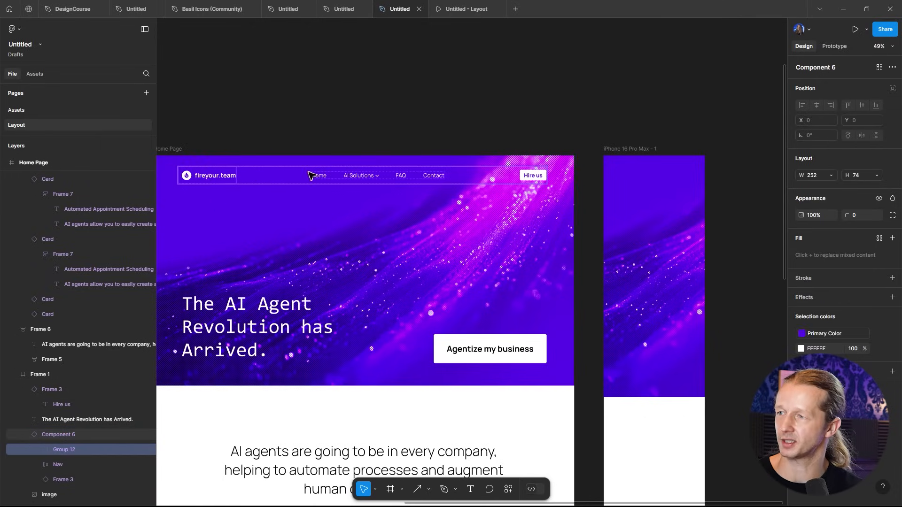
left_click(633, 150)
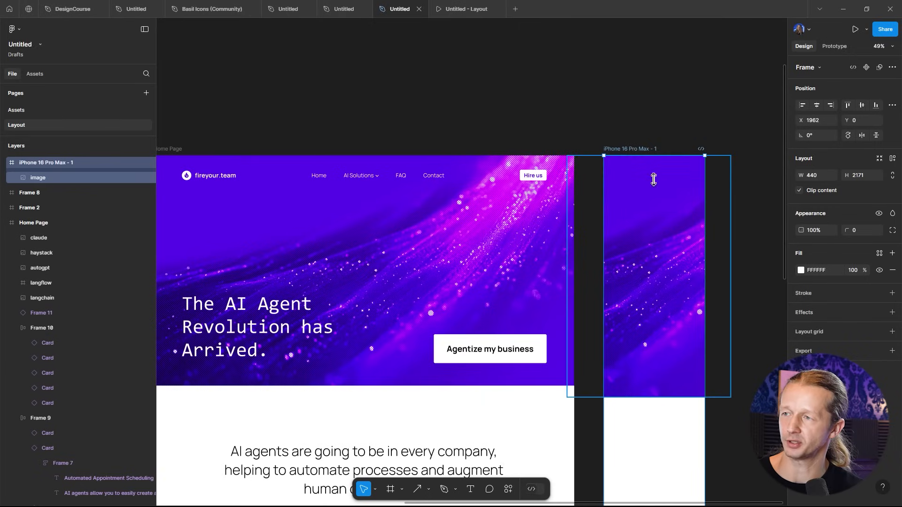
key("ctrl+v")
left_click_drag(643, 168, 647, 170)
- Flatten the pasted fireyour.team logo group in the iPhone frame
scroll(672, 168, "up", 5)
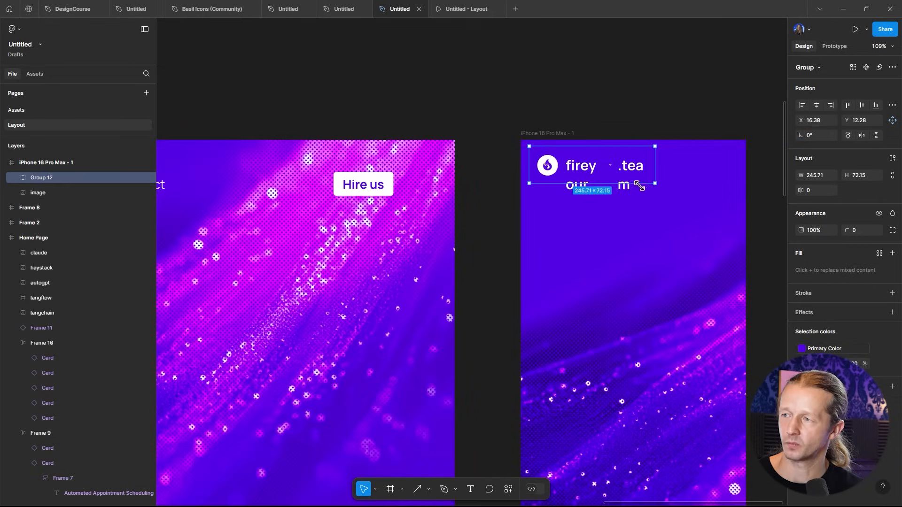
scroll(603, 177, "right", 3)
left_click(562, 132)
scroll(540, 125, "right", 3)
left_click(512, 169)
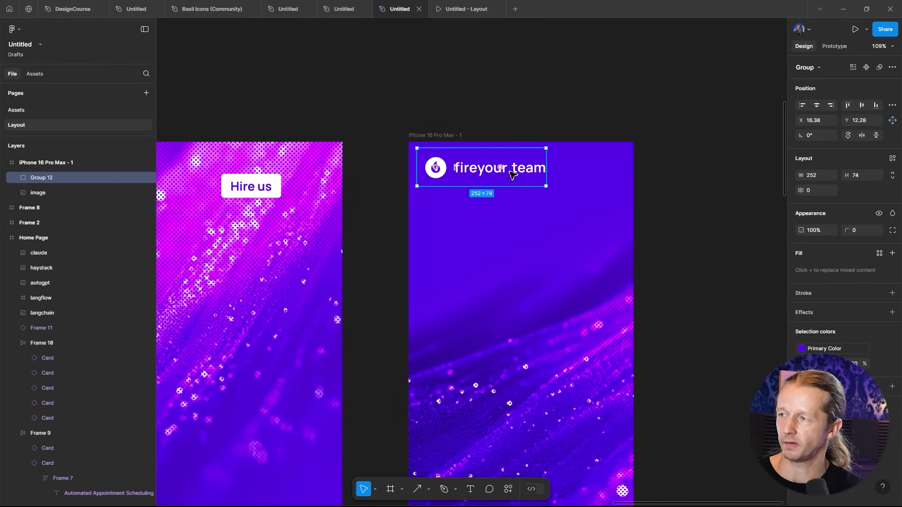
right_click(511, 169)
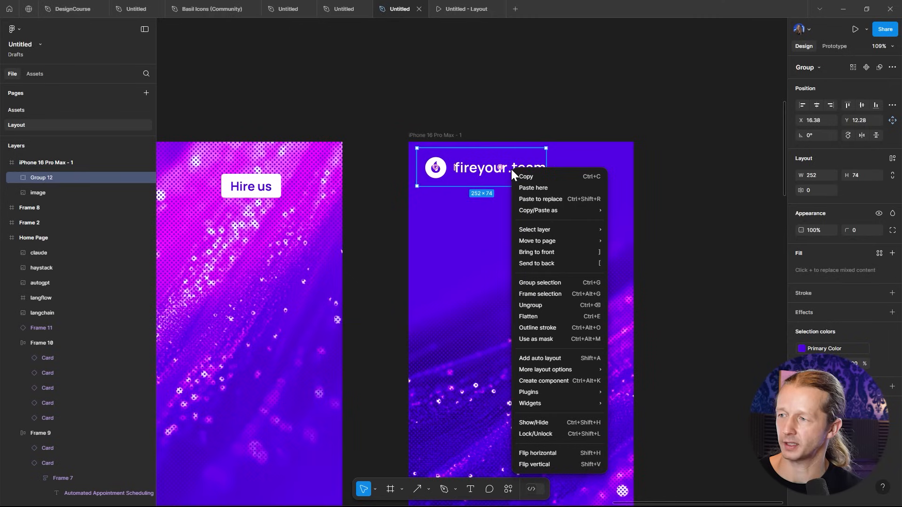
left_click(534, 316)
- Scale the flattened logo down in the iPhone frame's top-left corner
left_click_drag(546, 183, 494, 175)
left_click(502, 123)
scroll(489, 122, "right", 2)
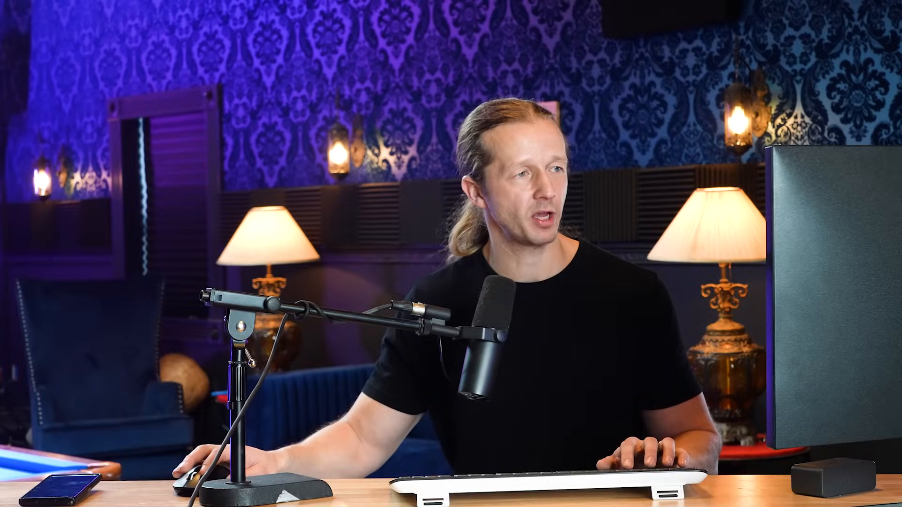
- Insert the material-symbols menu icon via the Iconify plugin into the iPhone frame's top-right corner
right_click(632, 115)
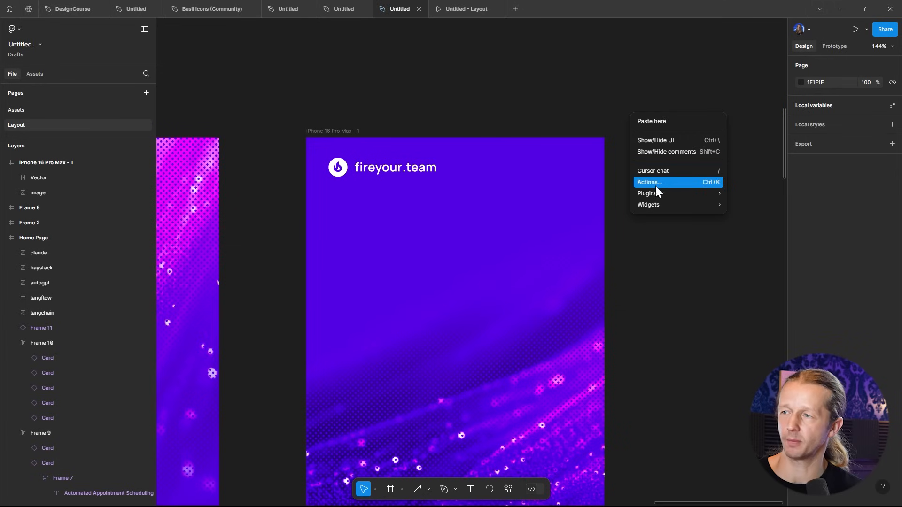
mouse_move(657, 192)
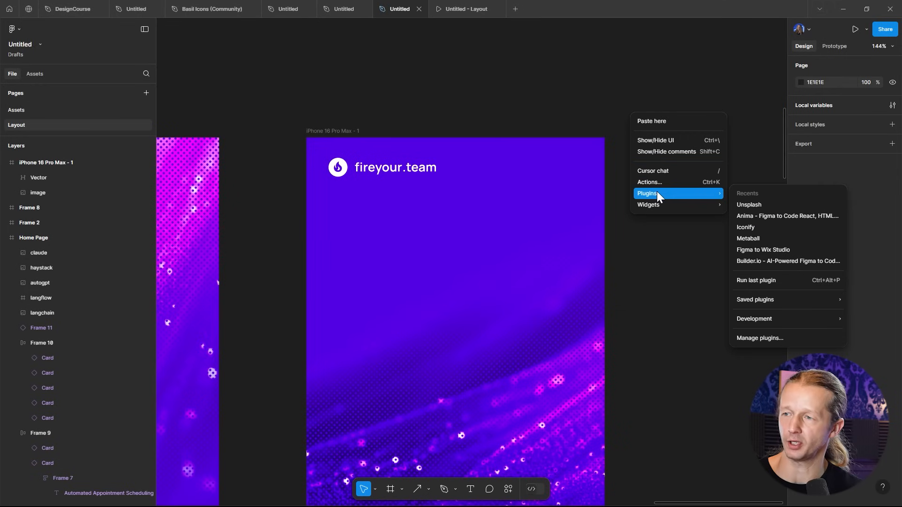
left_click(752, 229)
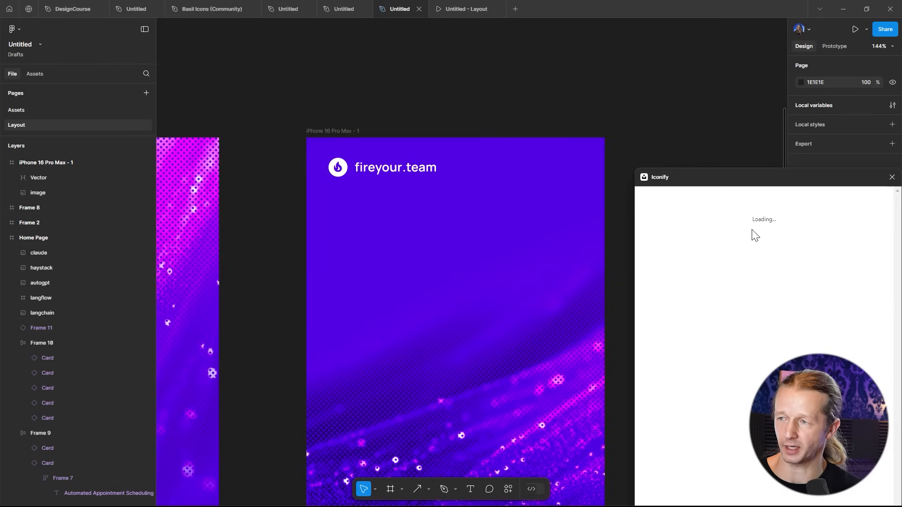
type("menu")
key("Return")
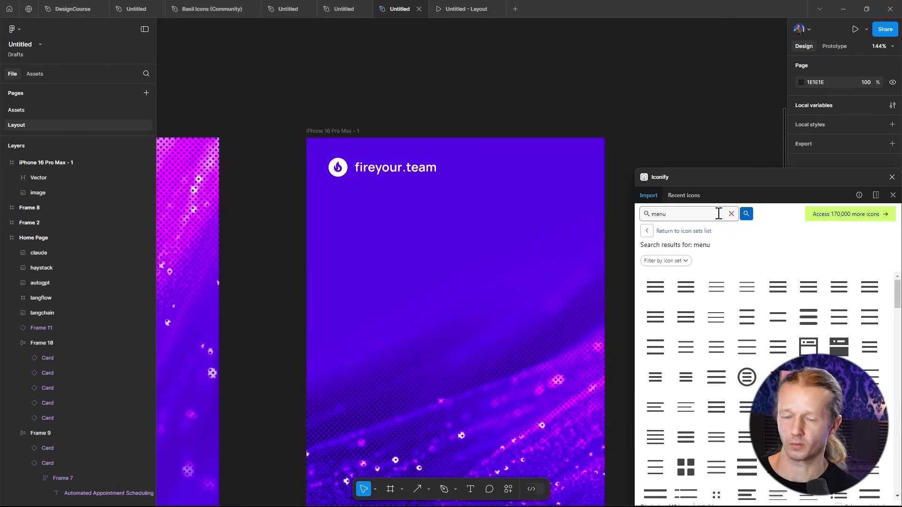
left_click_drag(657, 288, 566, 171)
left_click(892, 177)
- Set the menu icon's selection colour to white FFFFFF
left_click(801, 348)
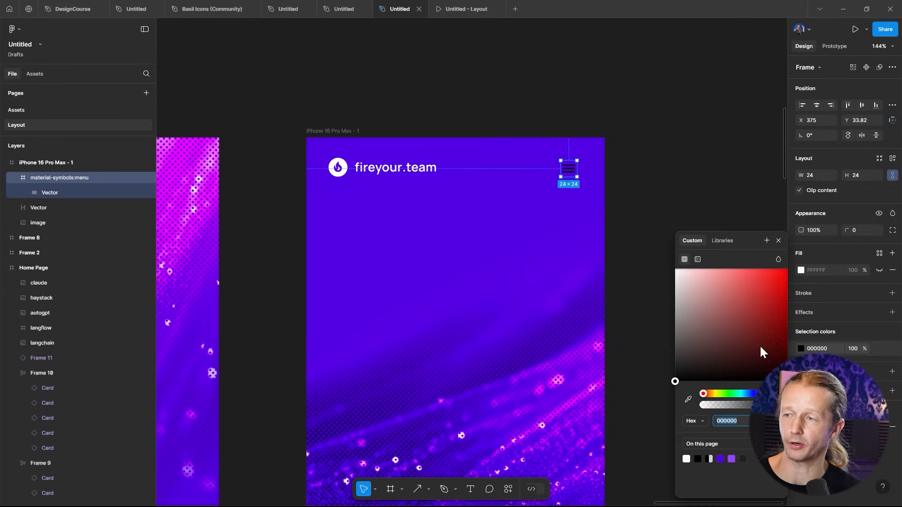
left_click_drag(721, 306, 646, 247)
left_click(691, 174)
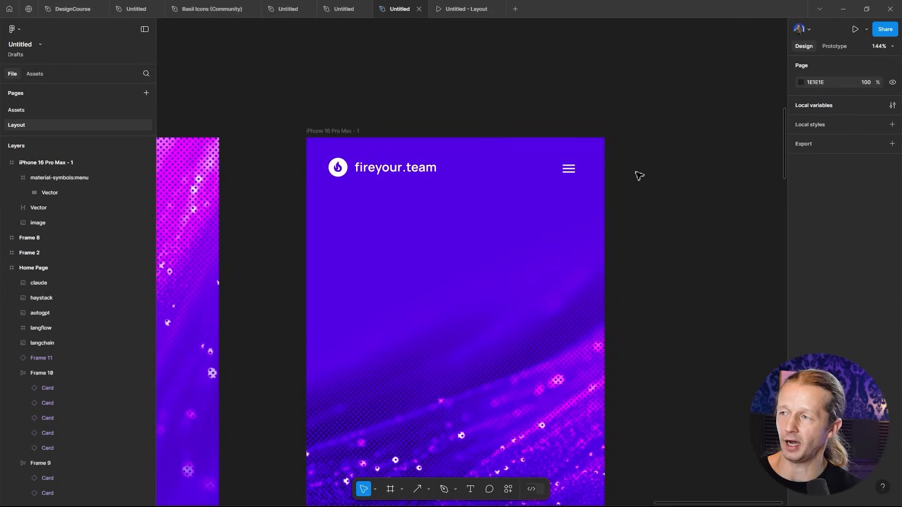
- Enlarge the menu icon to 26 × 26
left_click(573, 171)
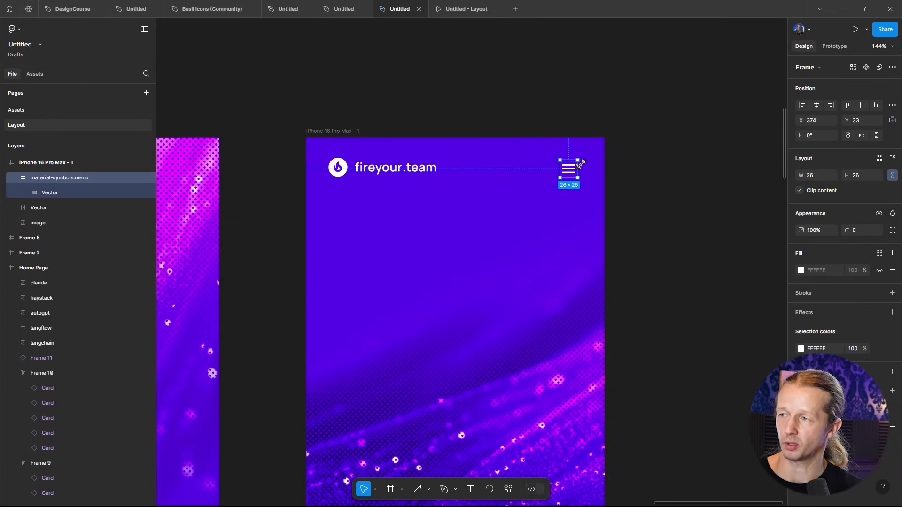
left_click(675, 161)
- Duplicate the hero heading "The AI Agent Revolution has Arrived." from the Home Page into the iPhone frame
scroll(676, 161, "down", 10)
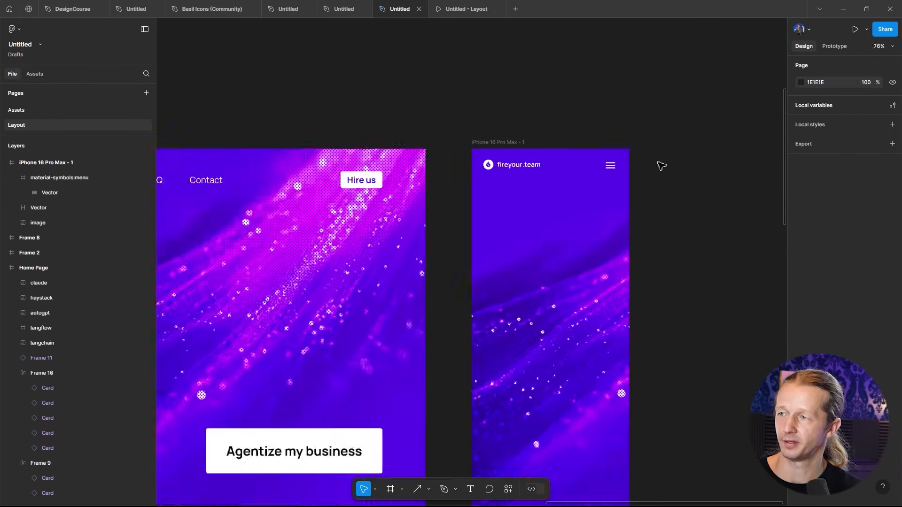
scroll(449, 93, "up", 6)
scroll(649, 126, "up", 4)
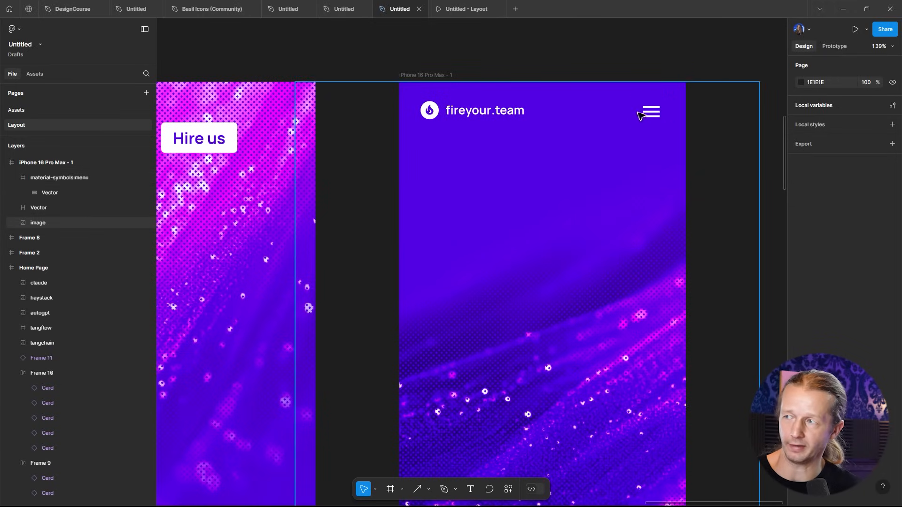
scroll(620, 142, "down", 5)
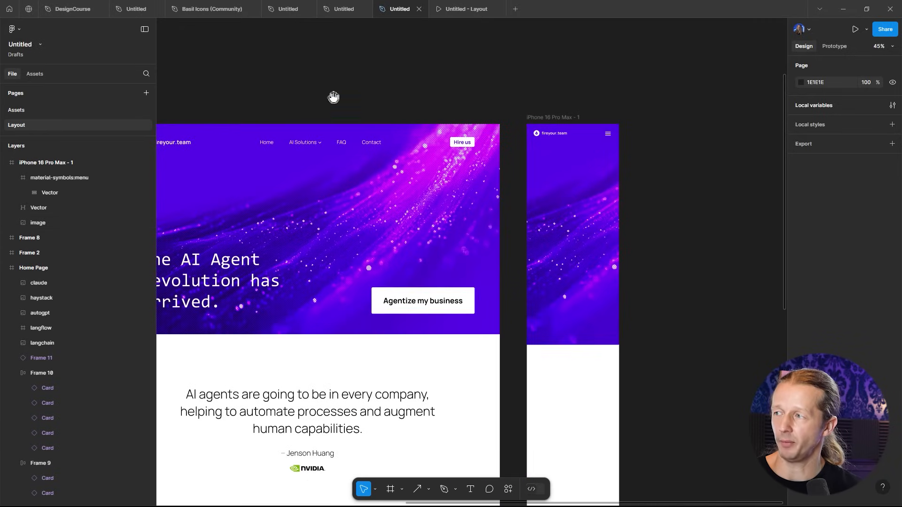
scroll(282, 188, "up", 1)
left_click(270, 264)
left_click(267, 263)
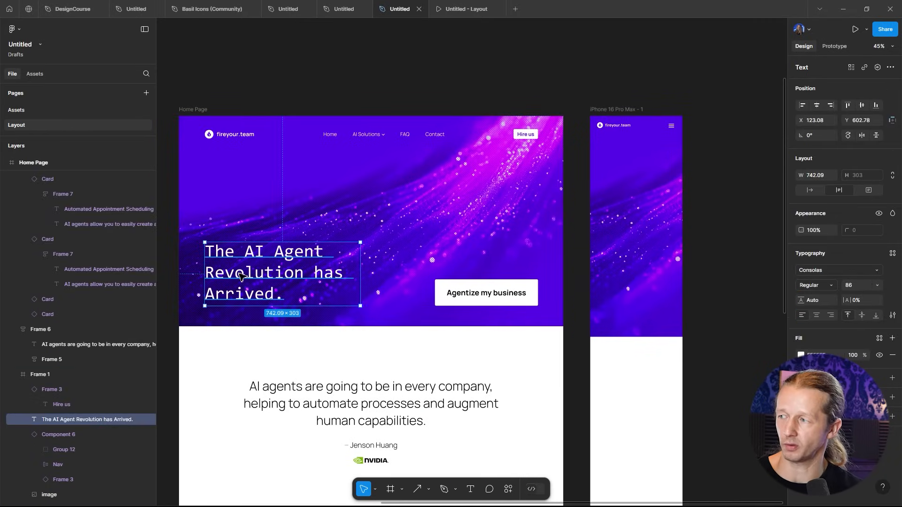
left_click_drag(241, 277, 640, 214)
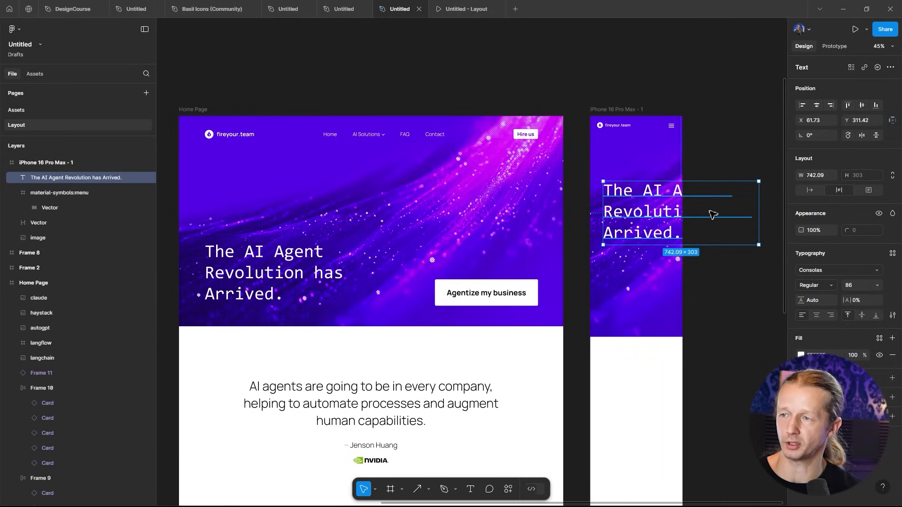
- Narrow the copied heading's text box and set its font size to 50
left_click_drag(758, 219, 716, 220)
left_click(864, 285)
key("Return")
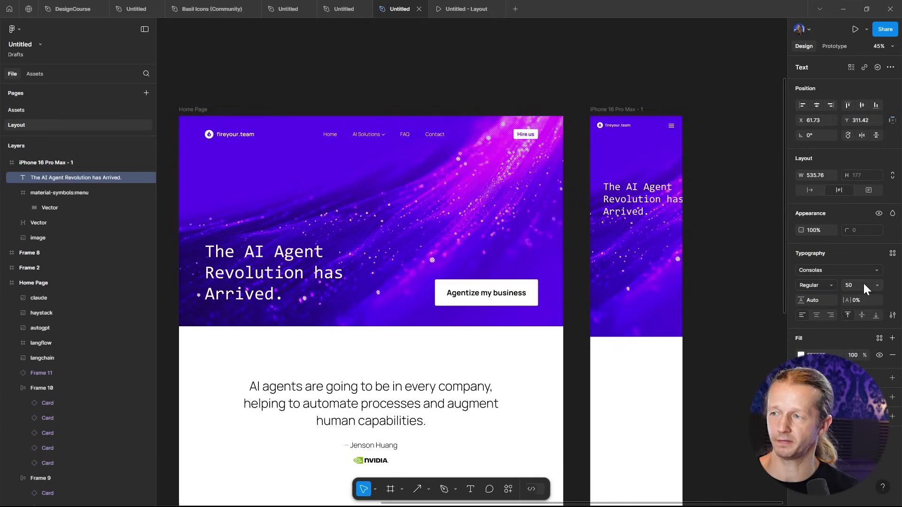
- Align the heading to the left margin at X about 32 and narrow its width to about 372
scroll(625, 266, "up", 5)
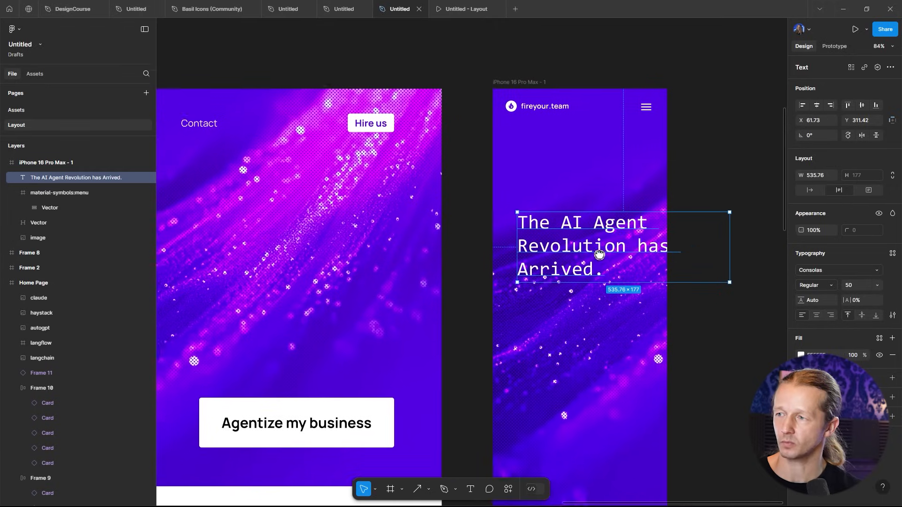
left_click_drag(543, 201, 539, 211)
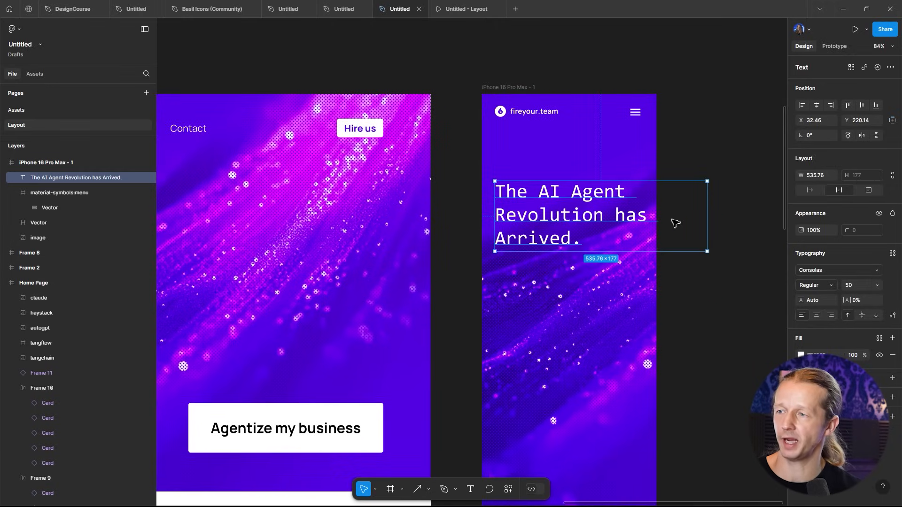
left_click_drag(706, 216, 646, 211)
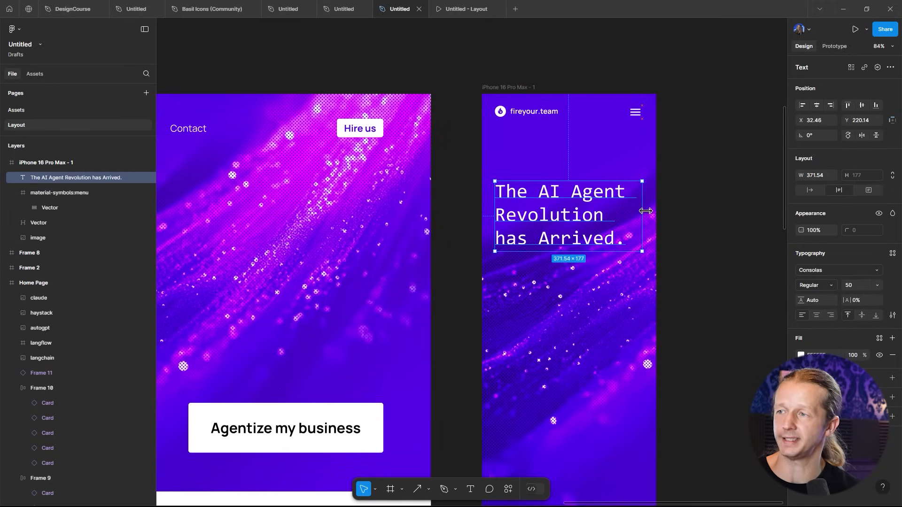
- Move the heading lower into the hero area of the iPhone frame, around Y 500
left_click(672, 197)
left_click(547, 214)
left_click_drag(547, 213, 547, 318)
scroll(681, 262, "down", 4)
left_click_drag(719, 297, 677, 226)
scroll(477, 281, "up", 4)
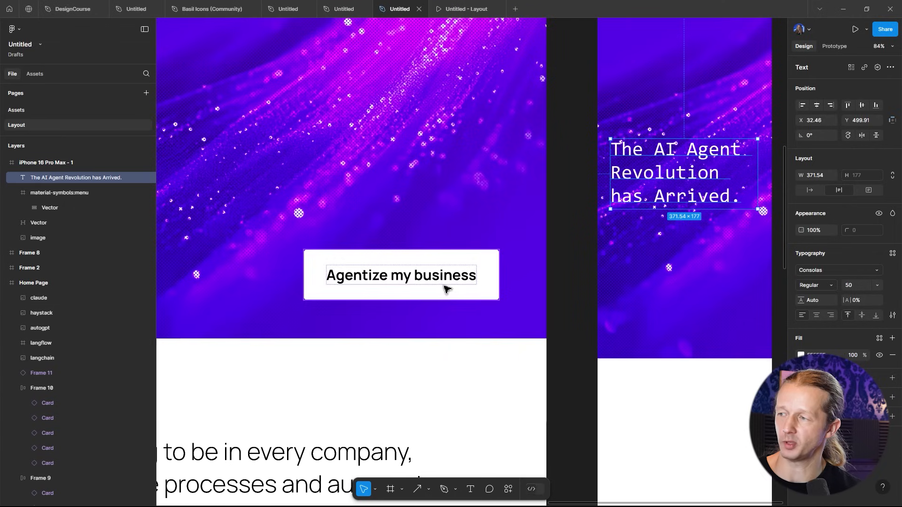
- Copy the "Agentize my business" button from the Home Page into the iPhone frame below the heading
left_click(397, 280)
left_click(410, 276, "ctrl")
left_click(432, 263)
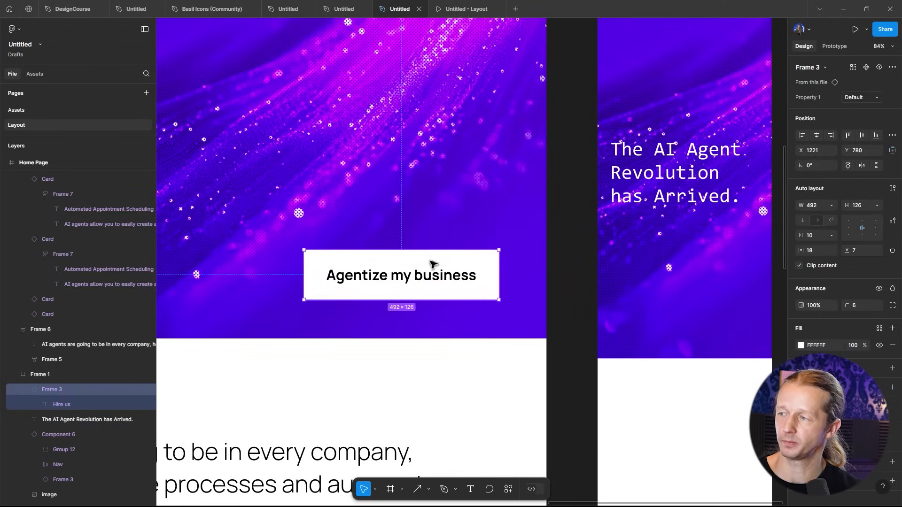
left_click_drag(381, 267, 546, 266)
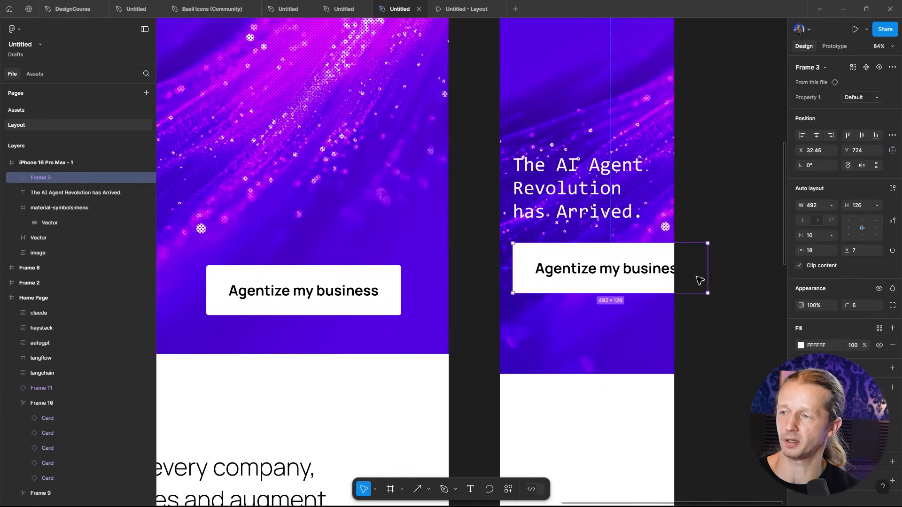
- Reduce the mobile button's label font size to 28
left_click(634, 278, "ctrl")
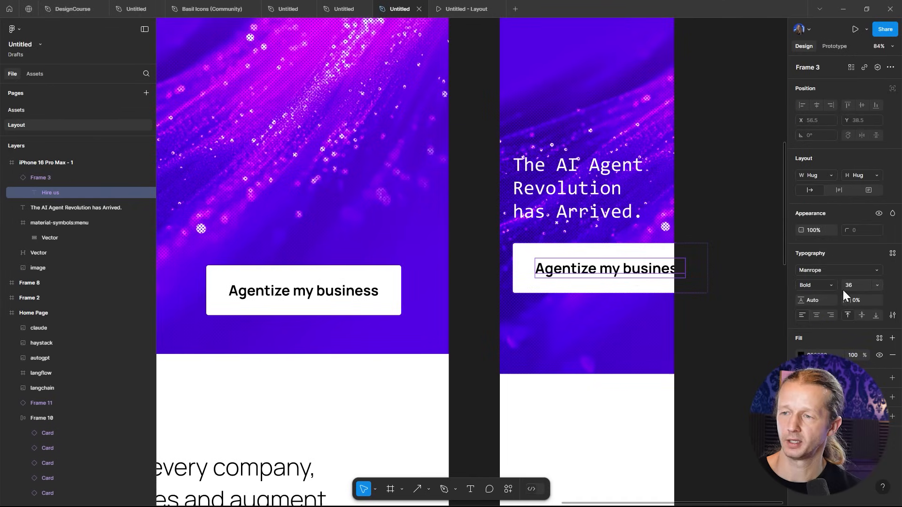
key("Down")
key("Down")
key("Down")
key("Down")
key("Down")
key("Down")
key("Down")
key("Down")
key("Down")
key("Down")
key("Down")
key("Down")
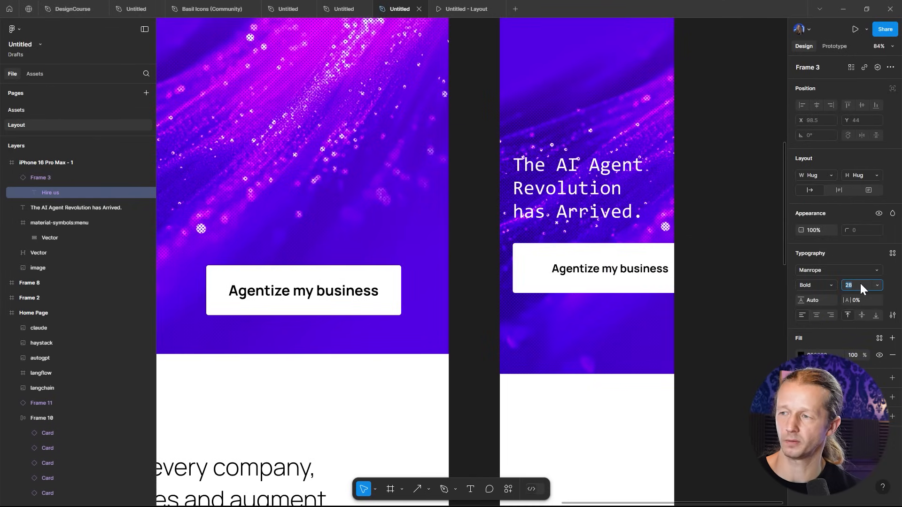
- Shrink the mobile button's width to fit the frame and place it below the heading
left_click(616, 261)
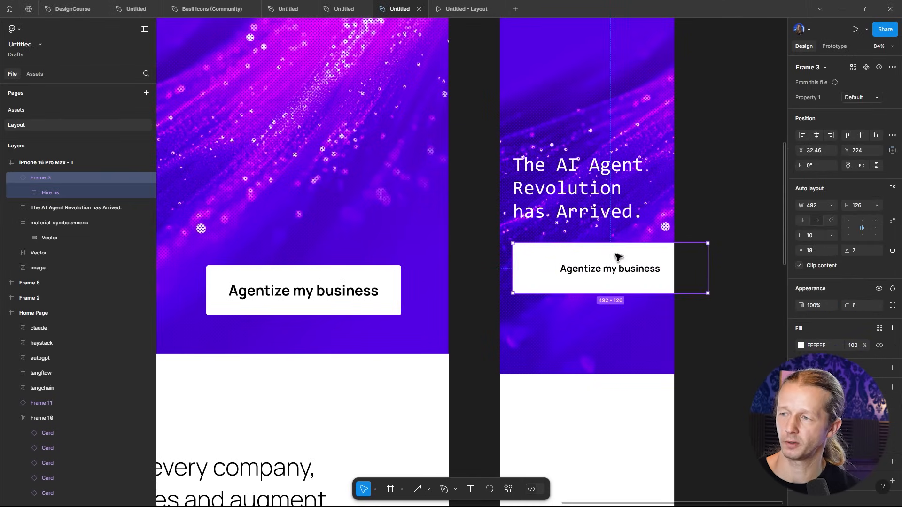
left_click_drag(709, 294, 634, 275)
left_click(626, 338)
left_click_drag(627, 376, 628, 321)
left_click(741, 221)
scroll(741, 216, "down", 5, "ctrl")
left_click_drag(742, 217, 717, 221)
scroll(677, 190, "up", 4, "ctrl")
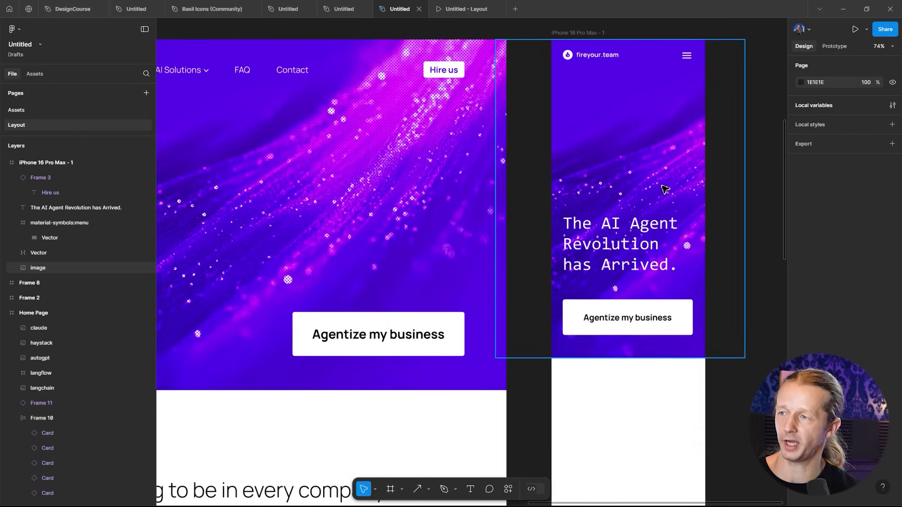
- Move the mobile heading up closer to the button
left_click(636, 256)
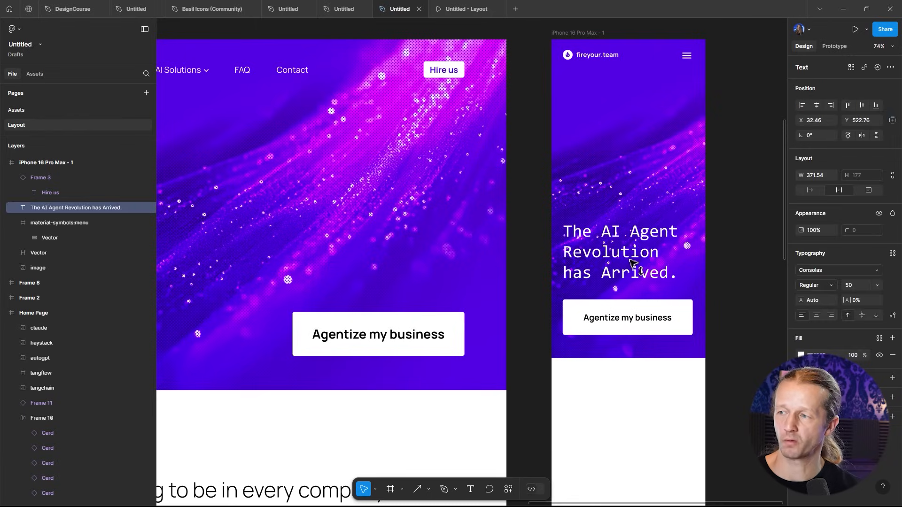
scroll(635, 255, "down", 6, "ctrl")
left_click_drag(599, 270, 610, 227)
left_click(611, 228)
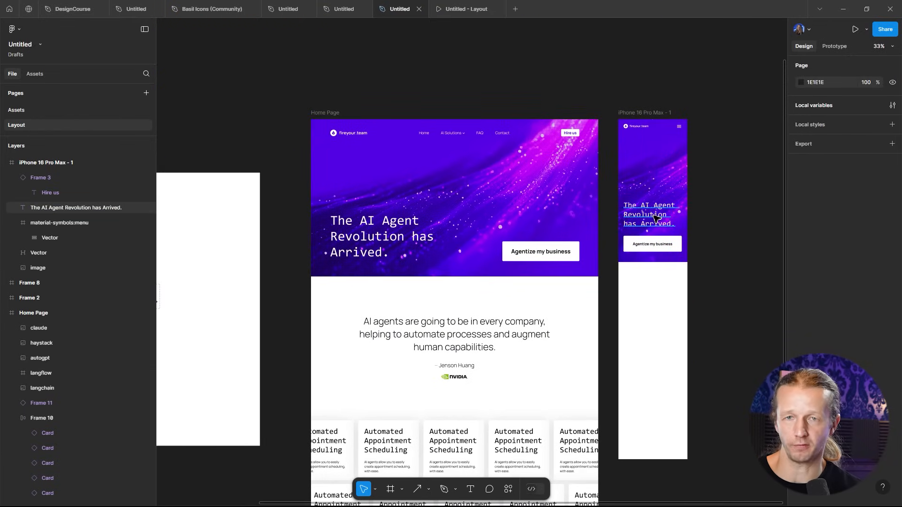
scroll(644, 221, "down", 2)
scroll(640, 226, "up", 1, "ctrl")
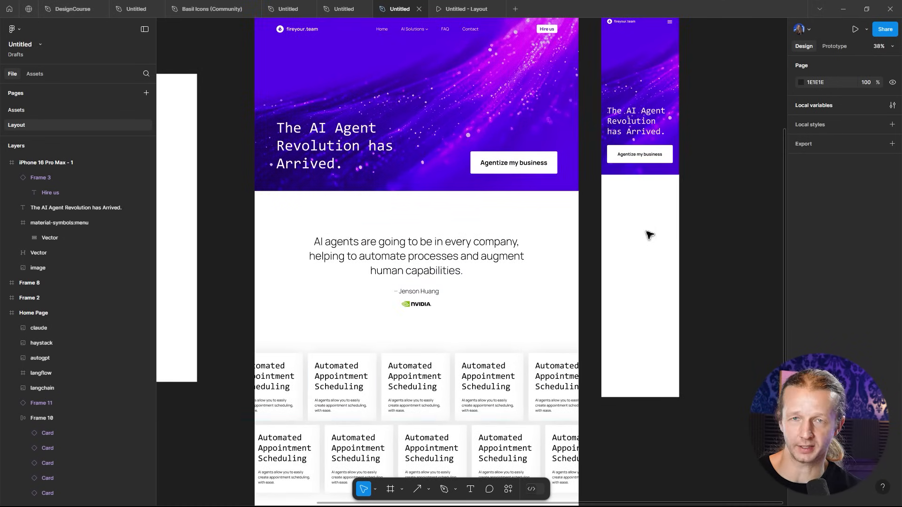
left_click_drag(652, 226, 655, 282)
scroll(651, 247, "up", 5, "ctrl")
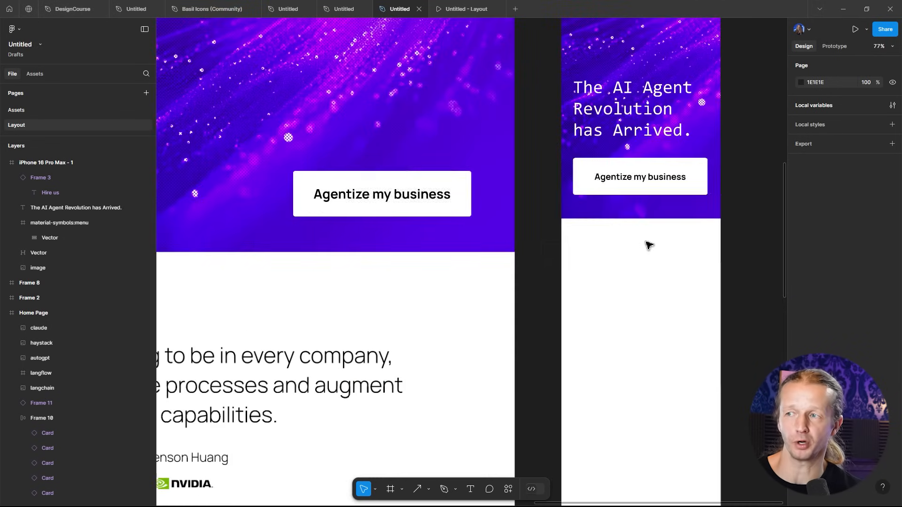
scroll(648, 244, "down", 6, "ctrl")
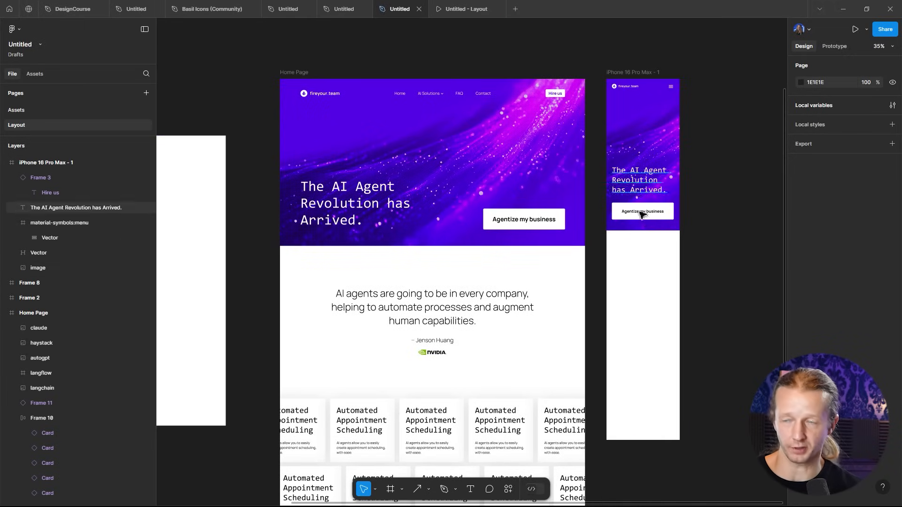